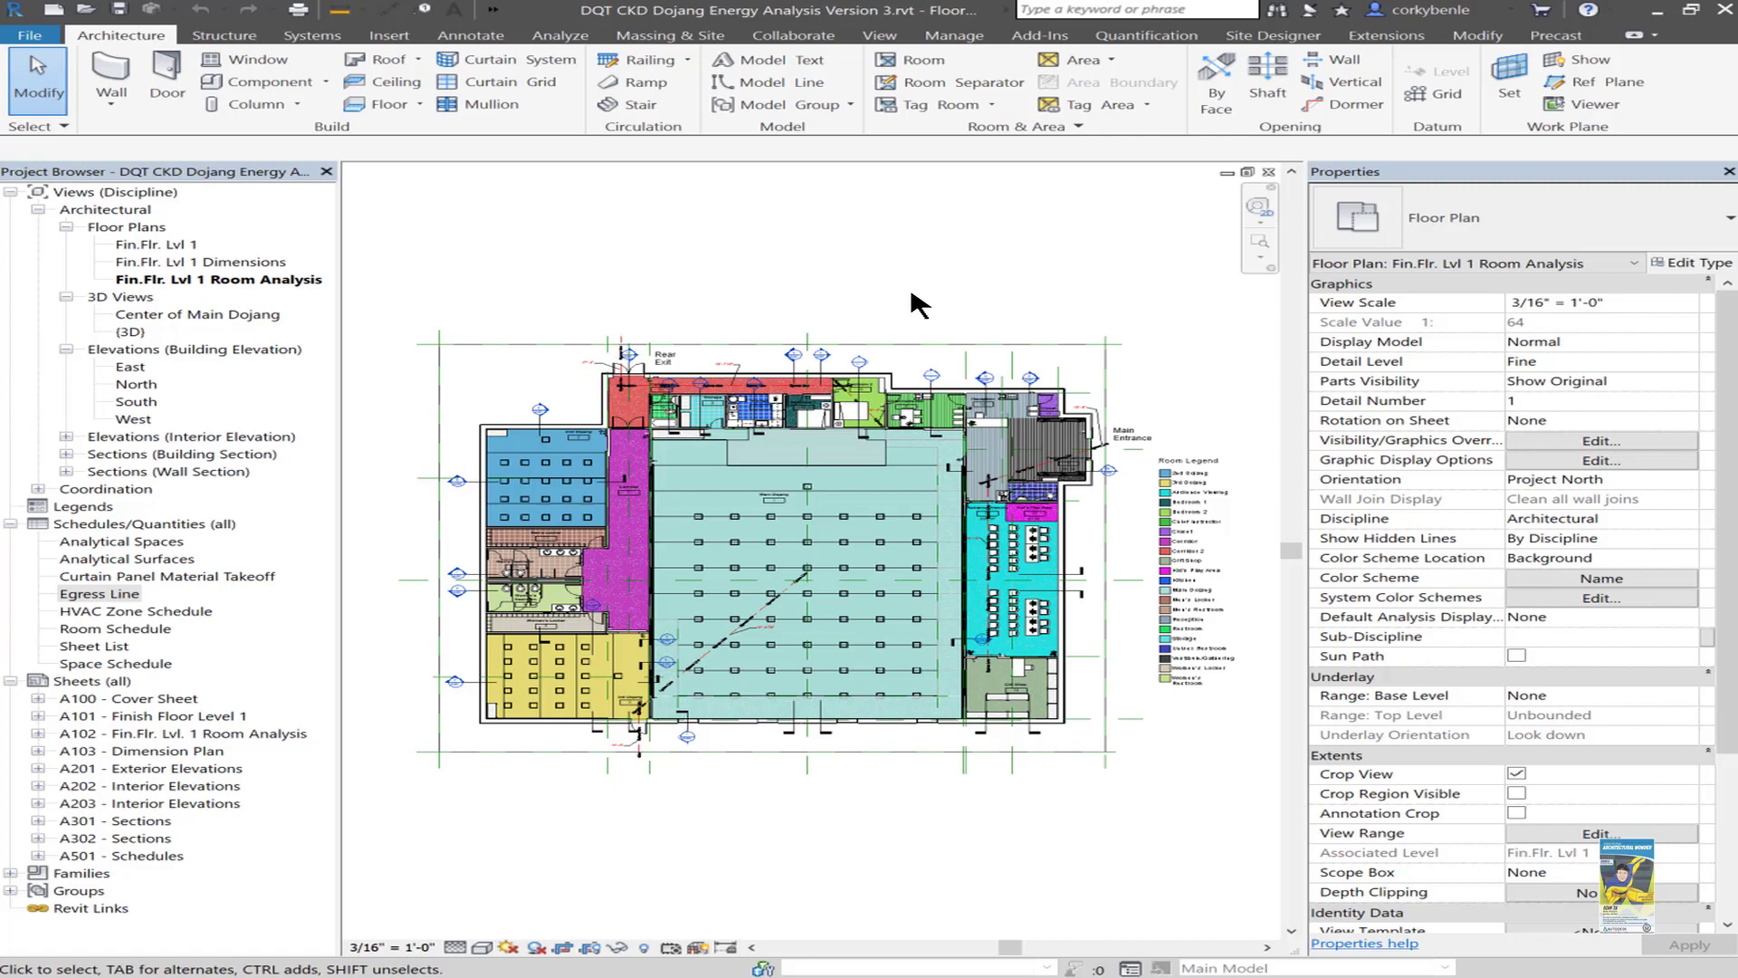
# Examine the egress lines and room areas around the main entrance, vestibule and audience viewing area in the room analysis plan.
pyautogui.scroll(2, 941, 545)
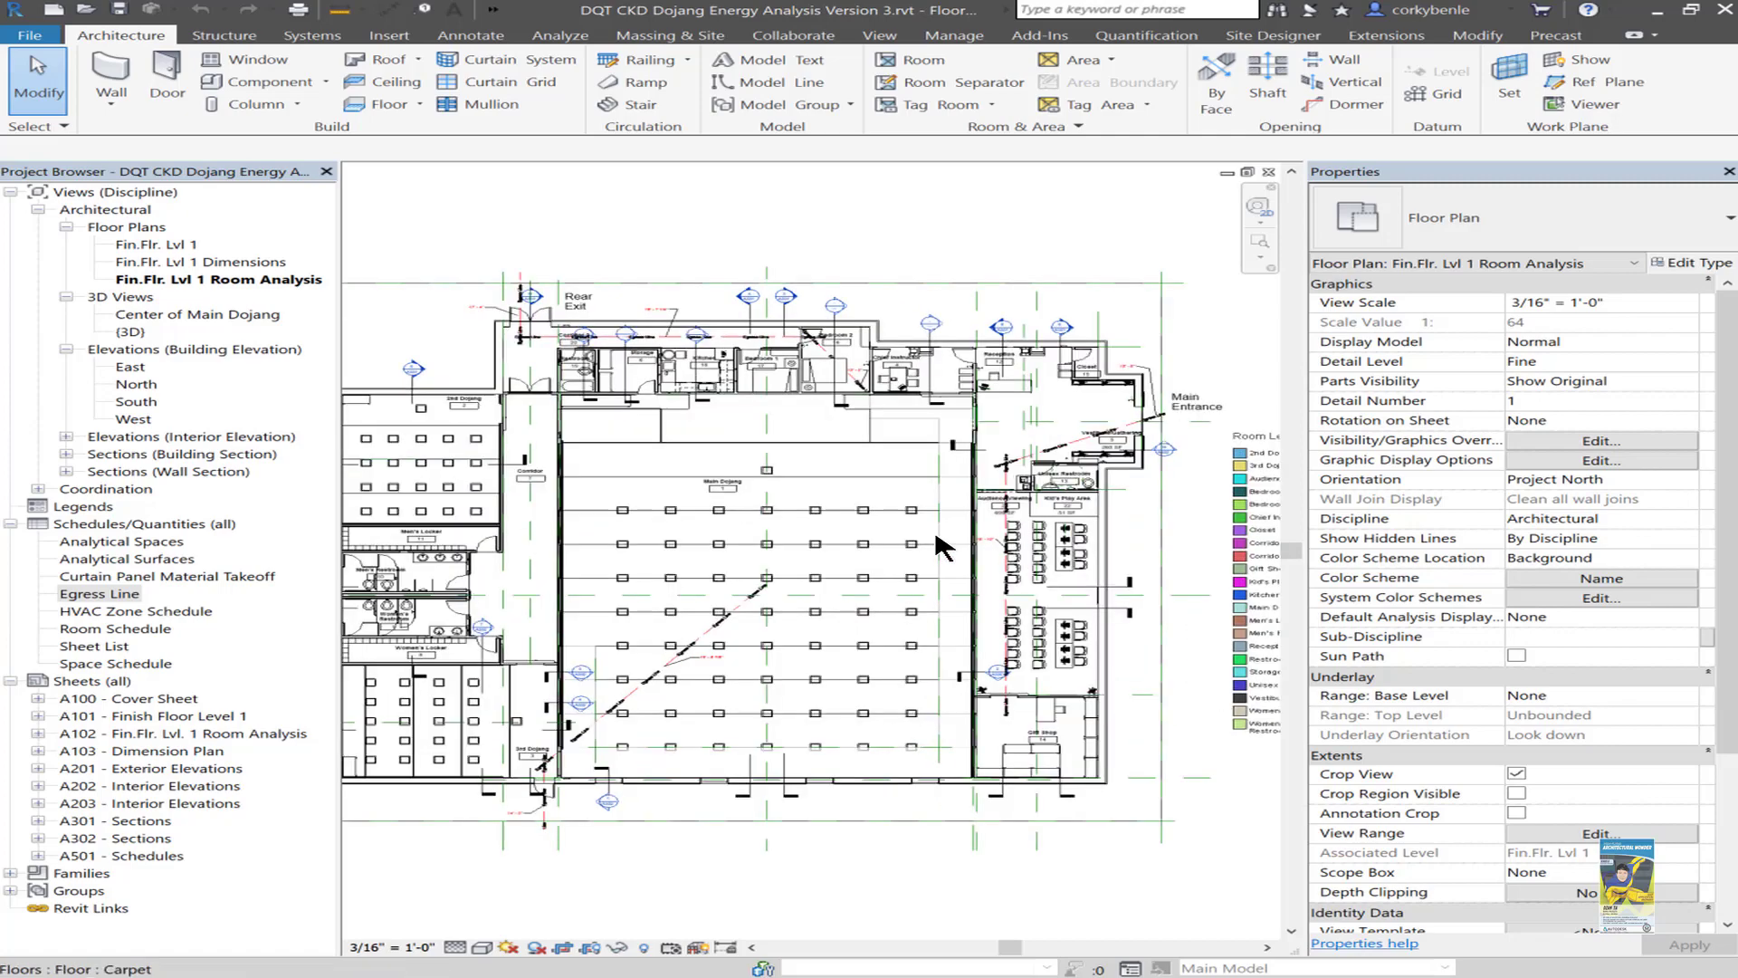
pyautogui.scroll(2, 942, 546)
pyautogui.scroll(2, 704, 473)
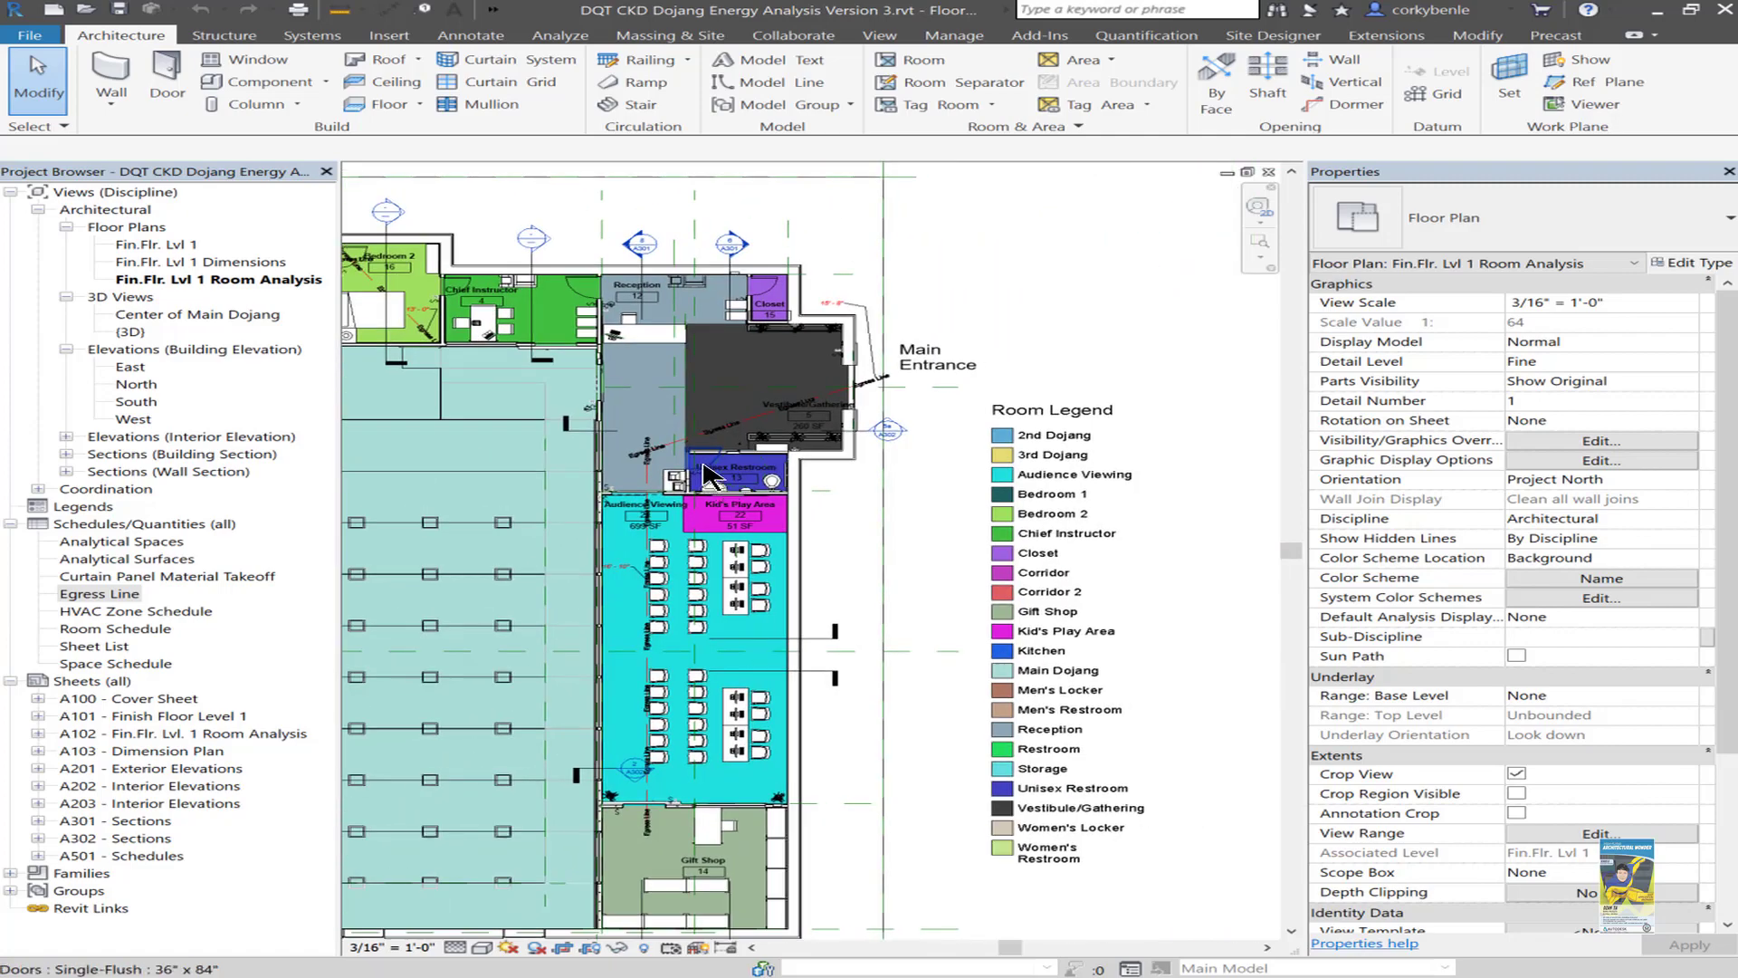
pyautogui.scroll(2, 704, 473)
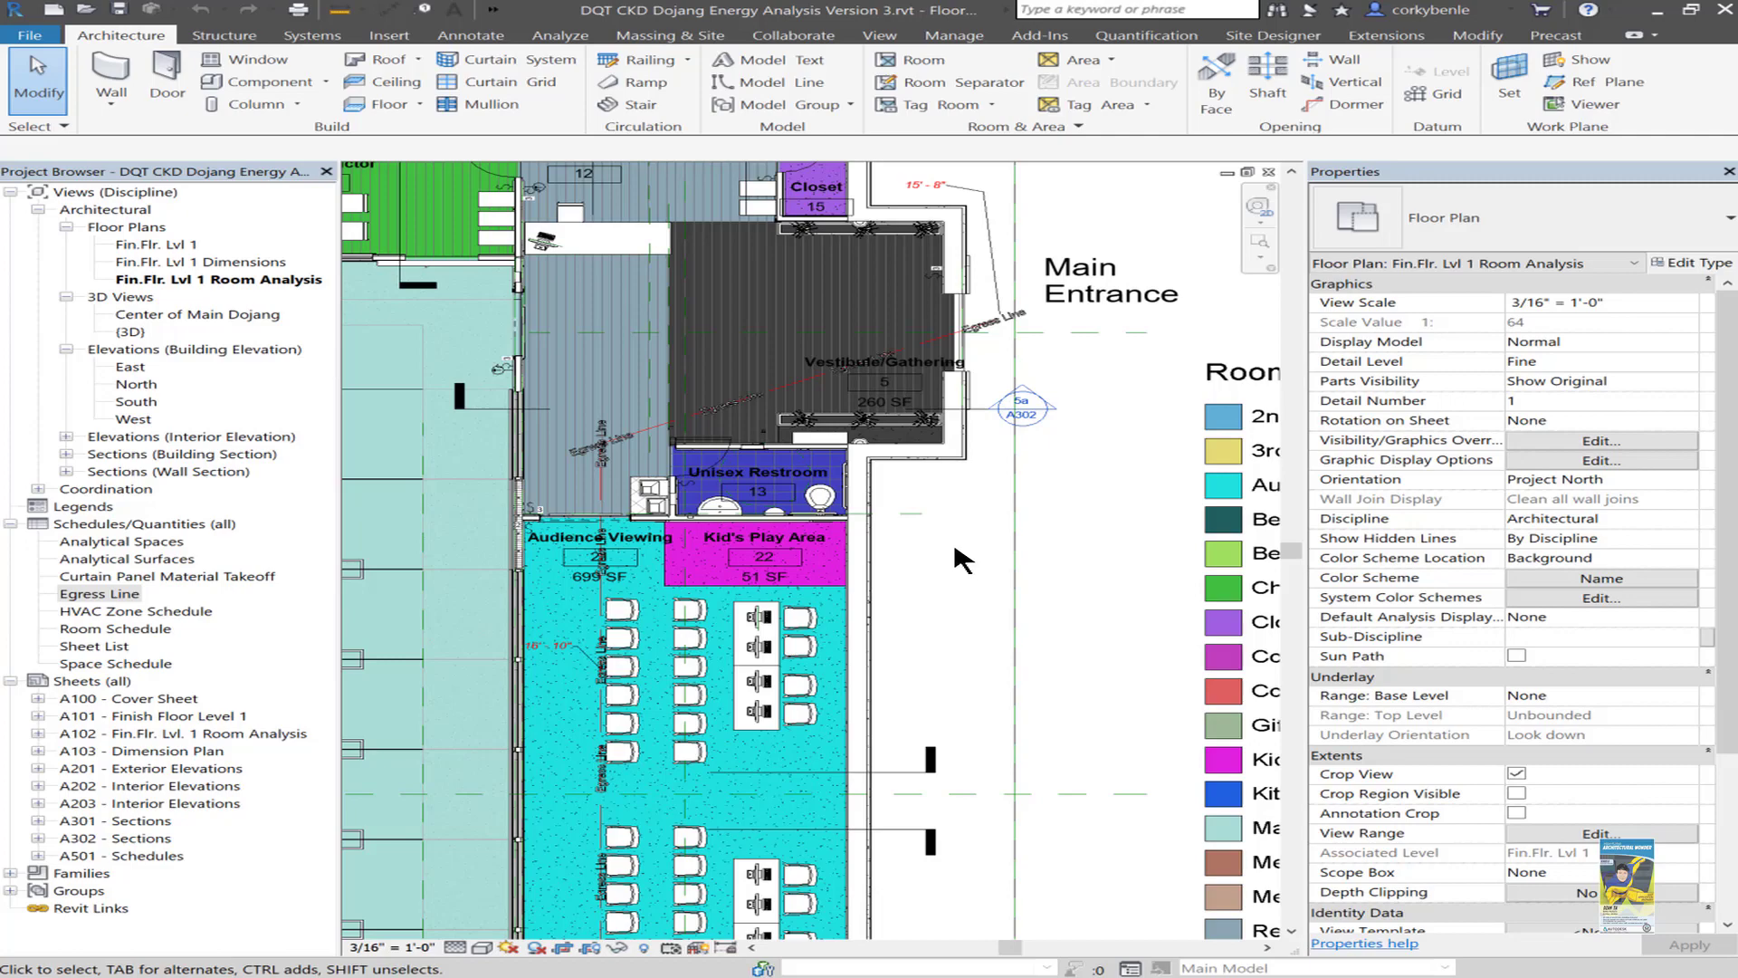
pyautogui.scroll(2, 954, 543)
pyautogui.moveTo(954, 543); pyautogui.dragTo(1118, 604, button='middle')
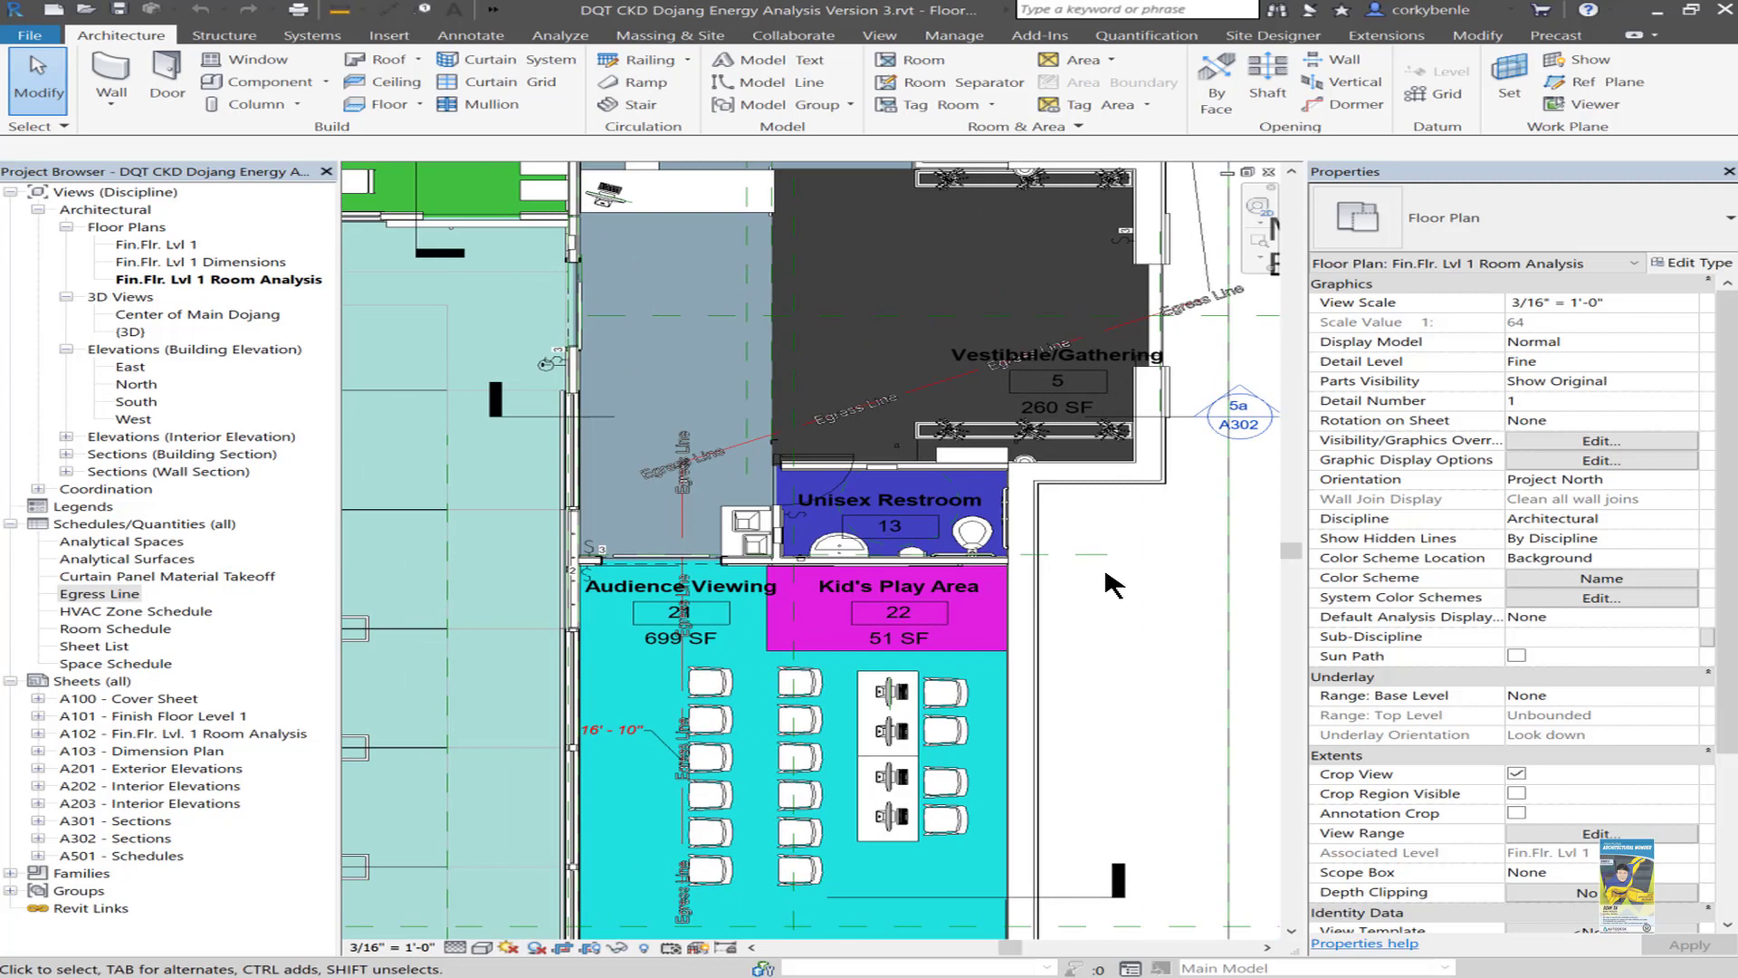
pyautogui.scroll(1, 624, 466)
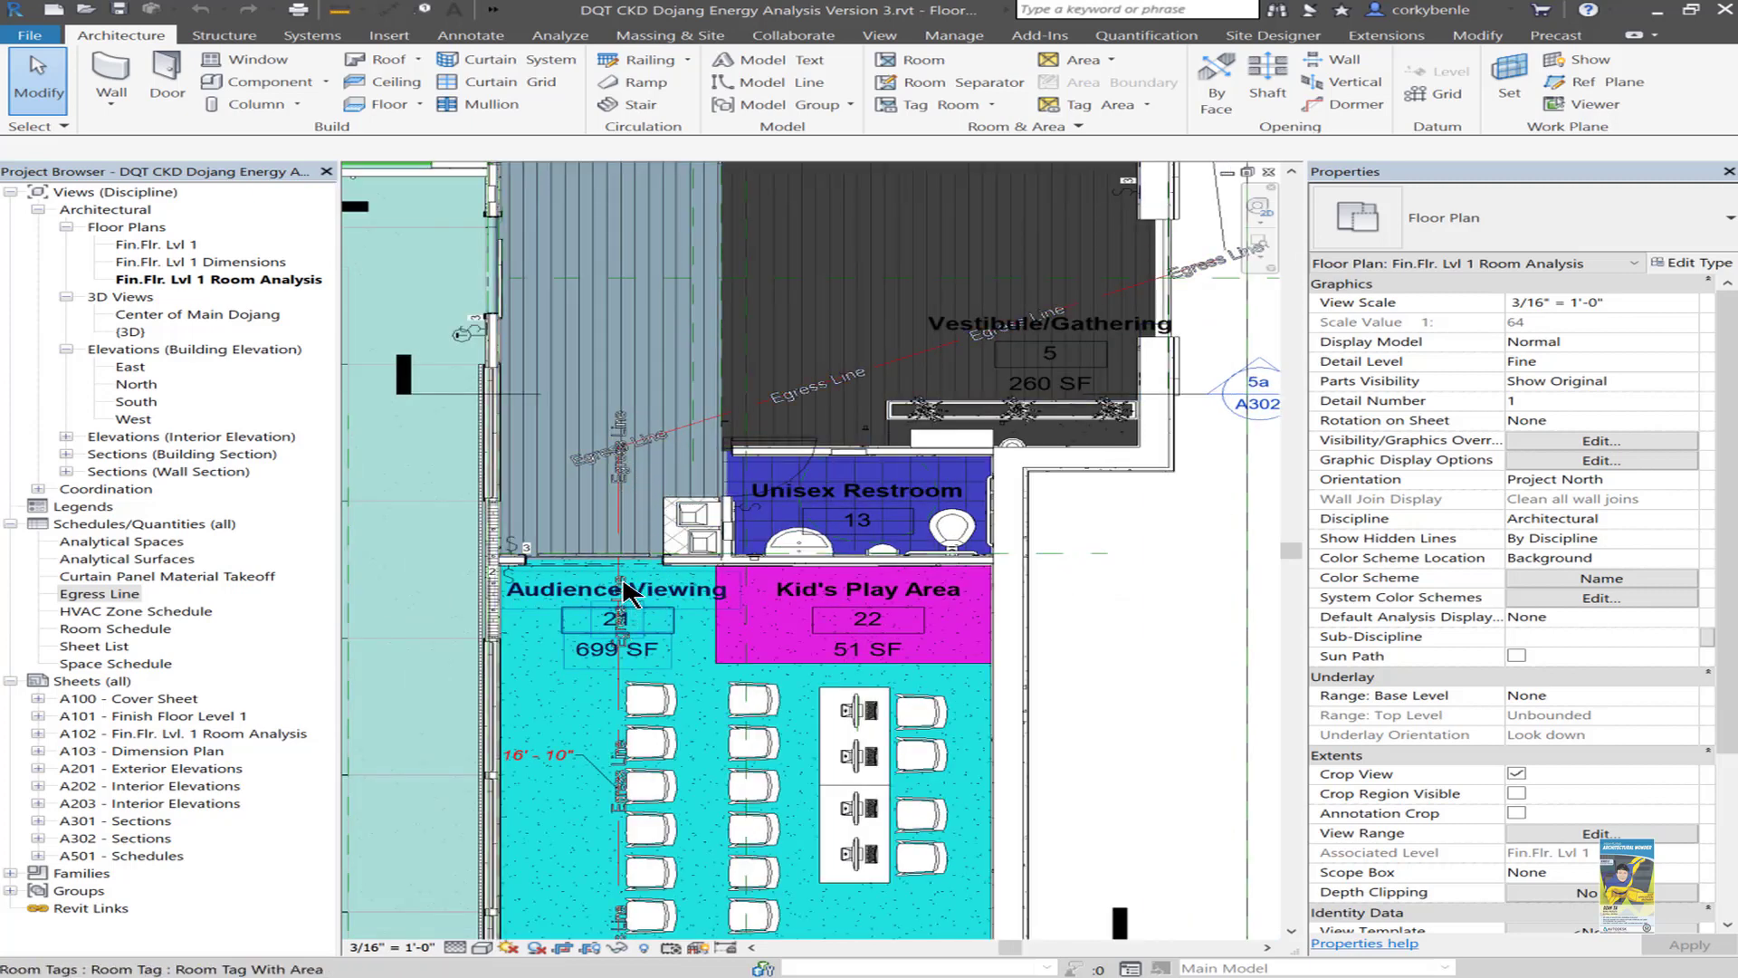
pyautogui.scroll(-4, 624, 548)
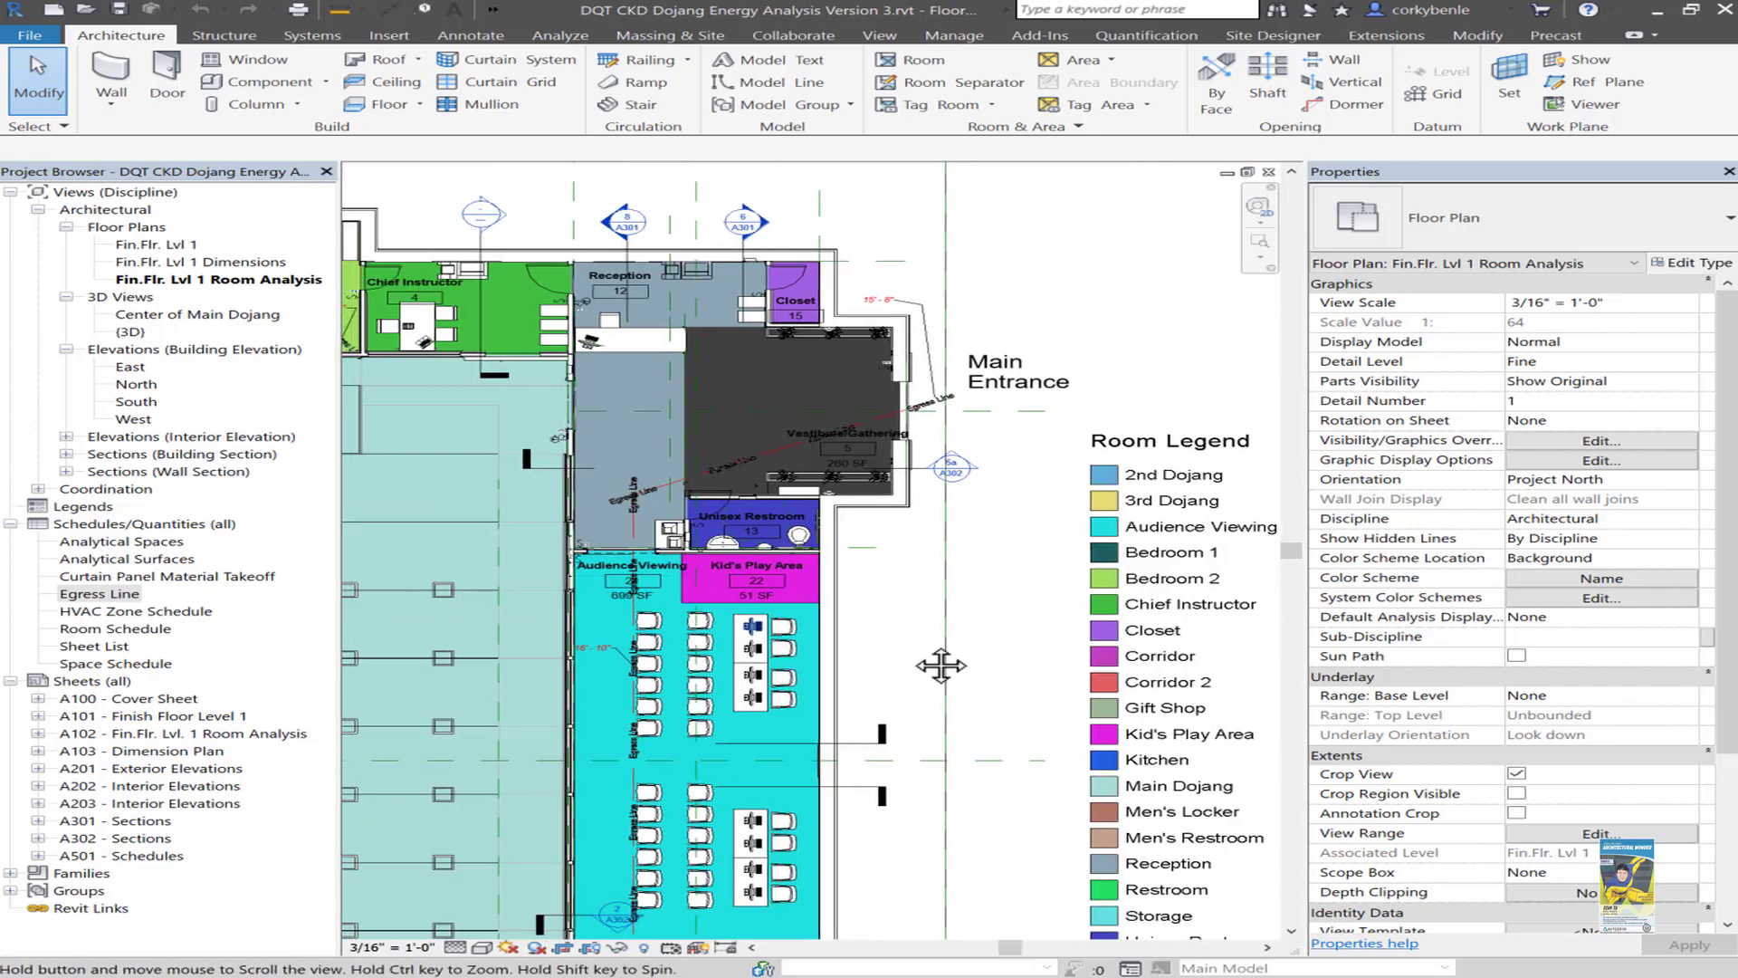
pyautogui.scroll(3, 697, 394)
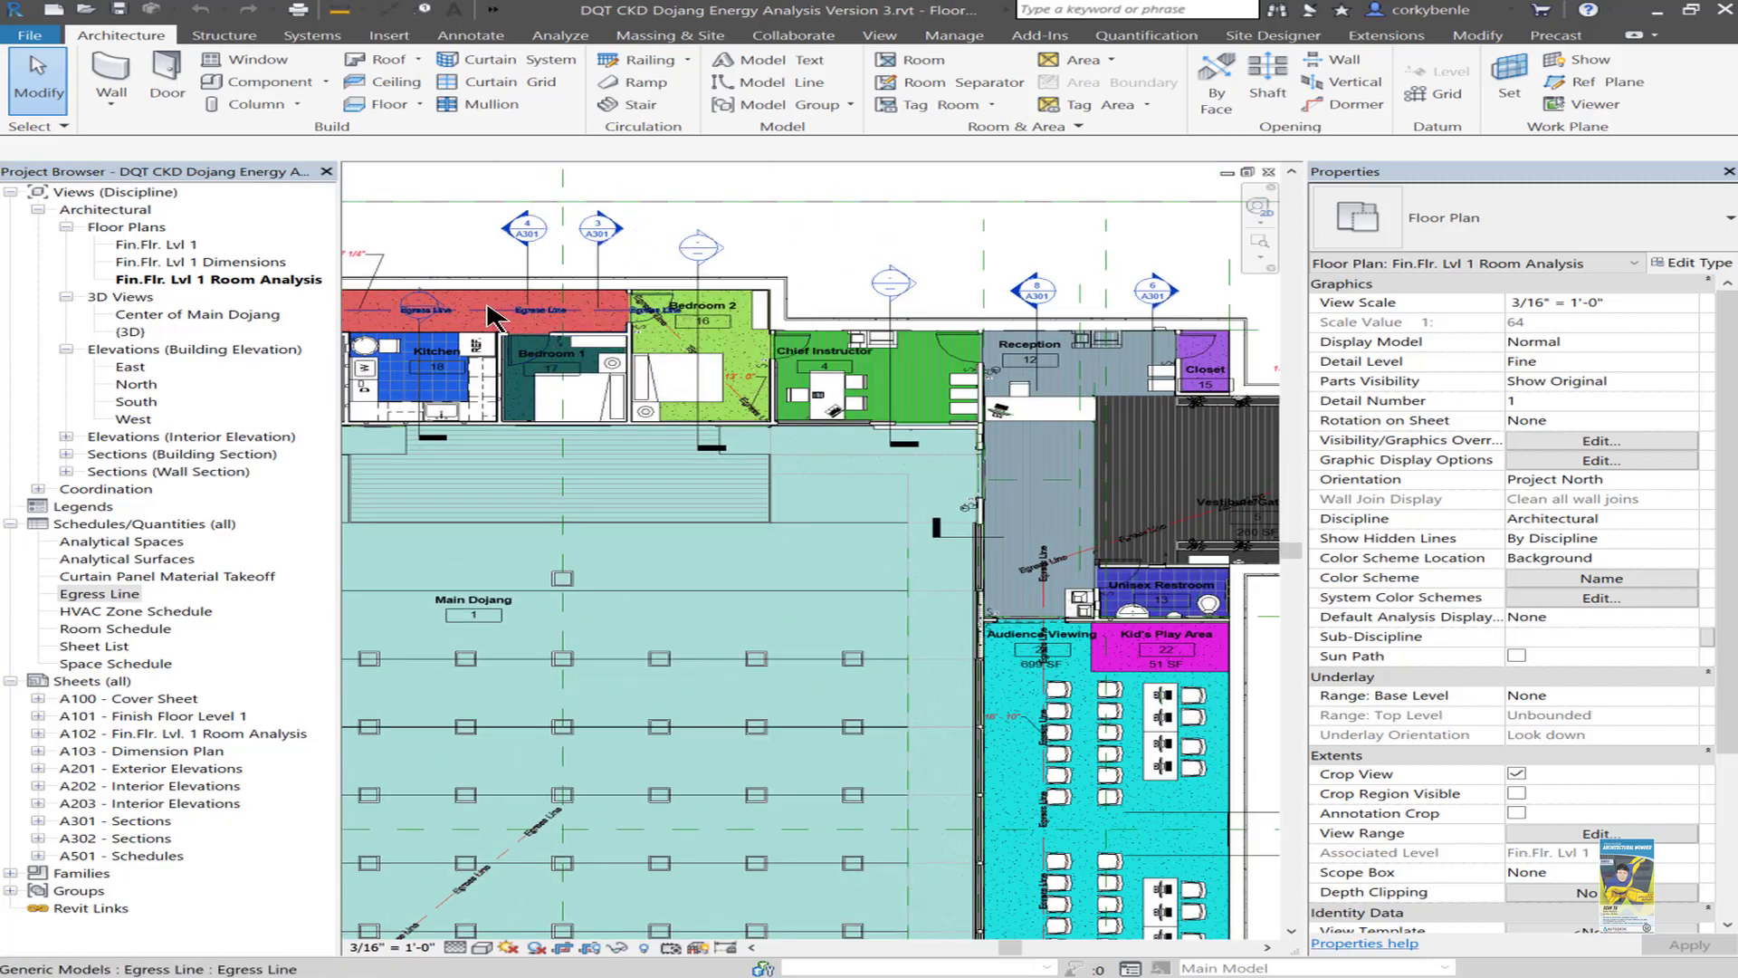
# Examine the egress lines and their length tags from the rear exit corridor through the Main Dojang to the 3rd Dojang exit door.
pyautogui.scroll(-3, 499, 344)
pyautogui.scroll(2, 756, 718)
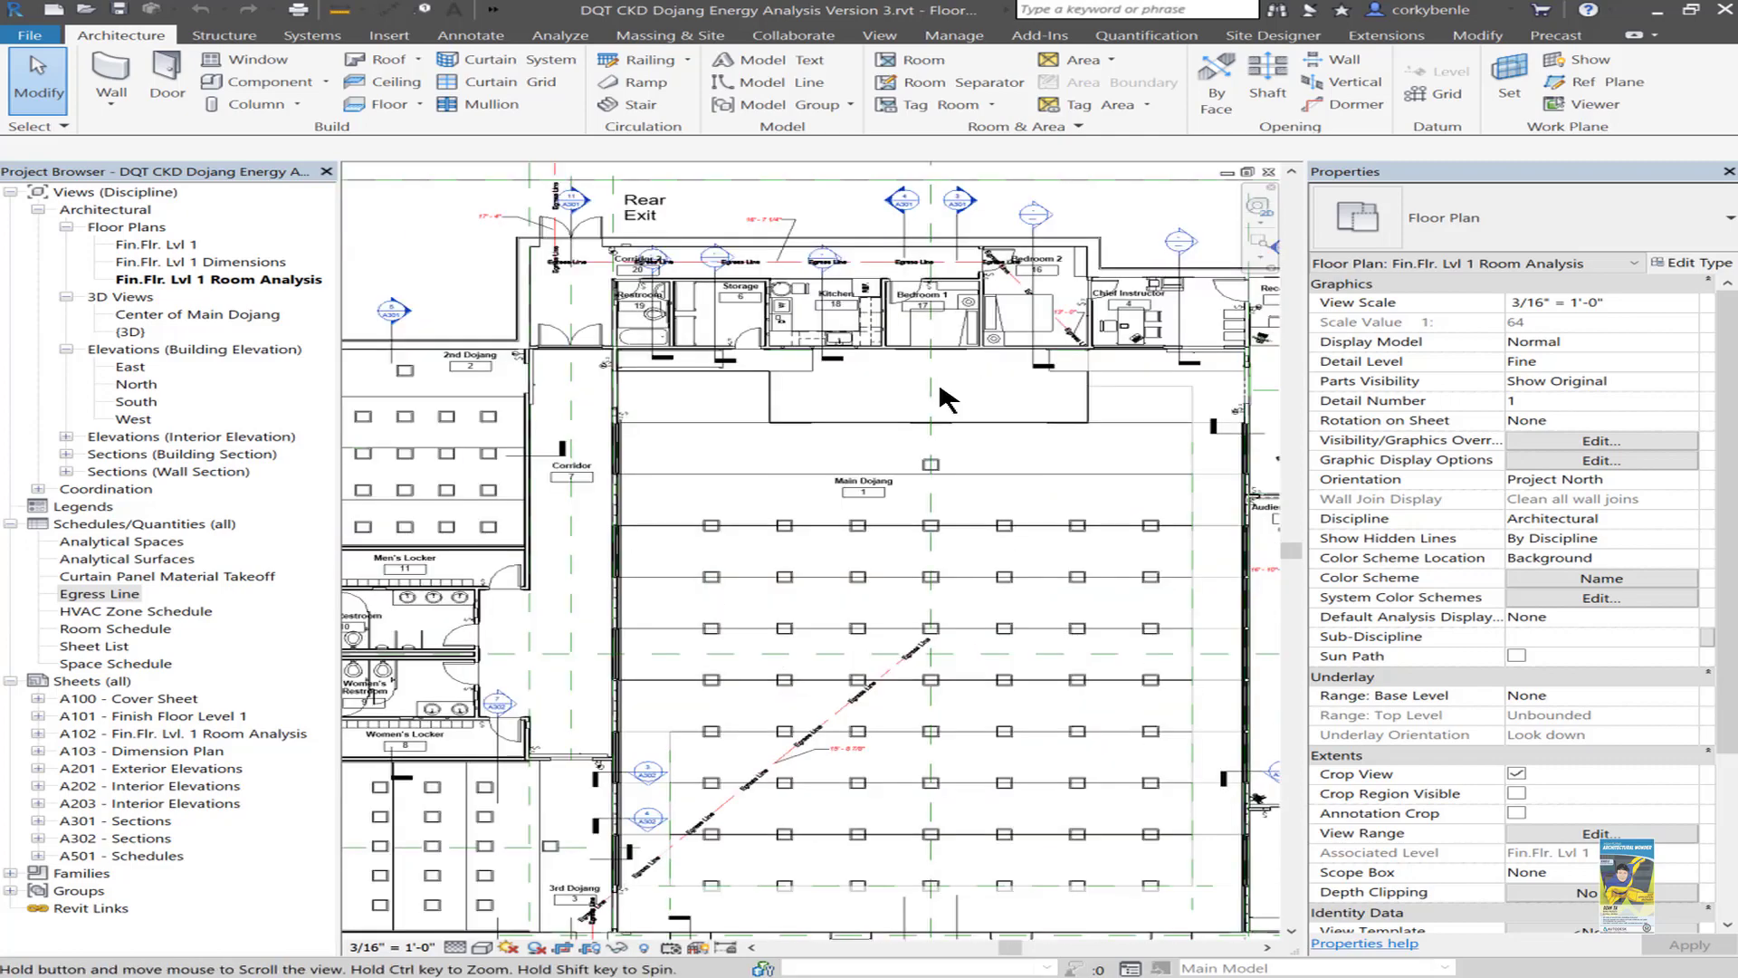
pyautogui.moveTo(756, 717); pyautogui.dragTo(905, 579, button='middle')
pyautogui.scroll(3, 1036, 566)
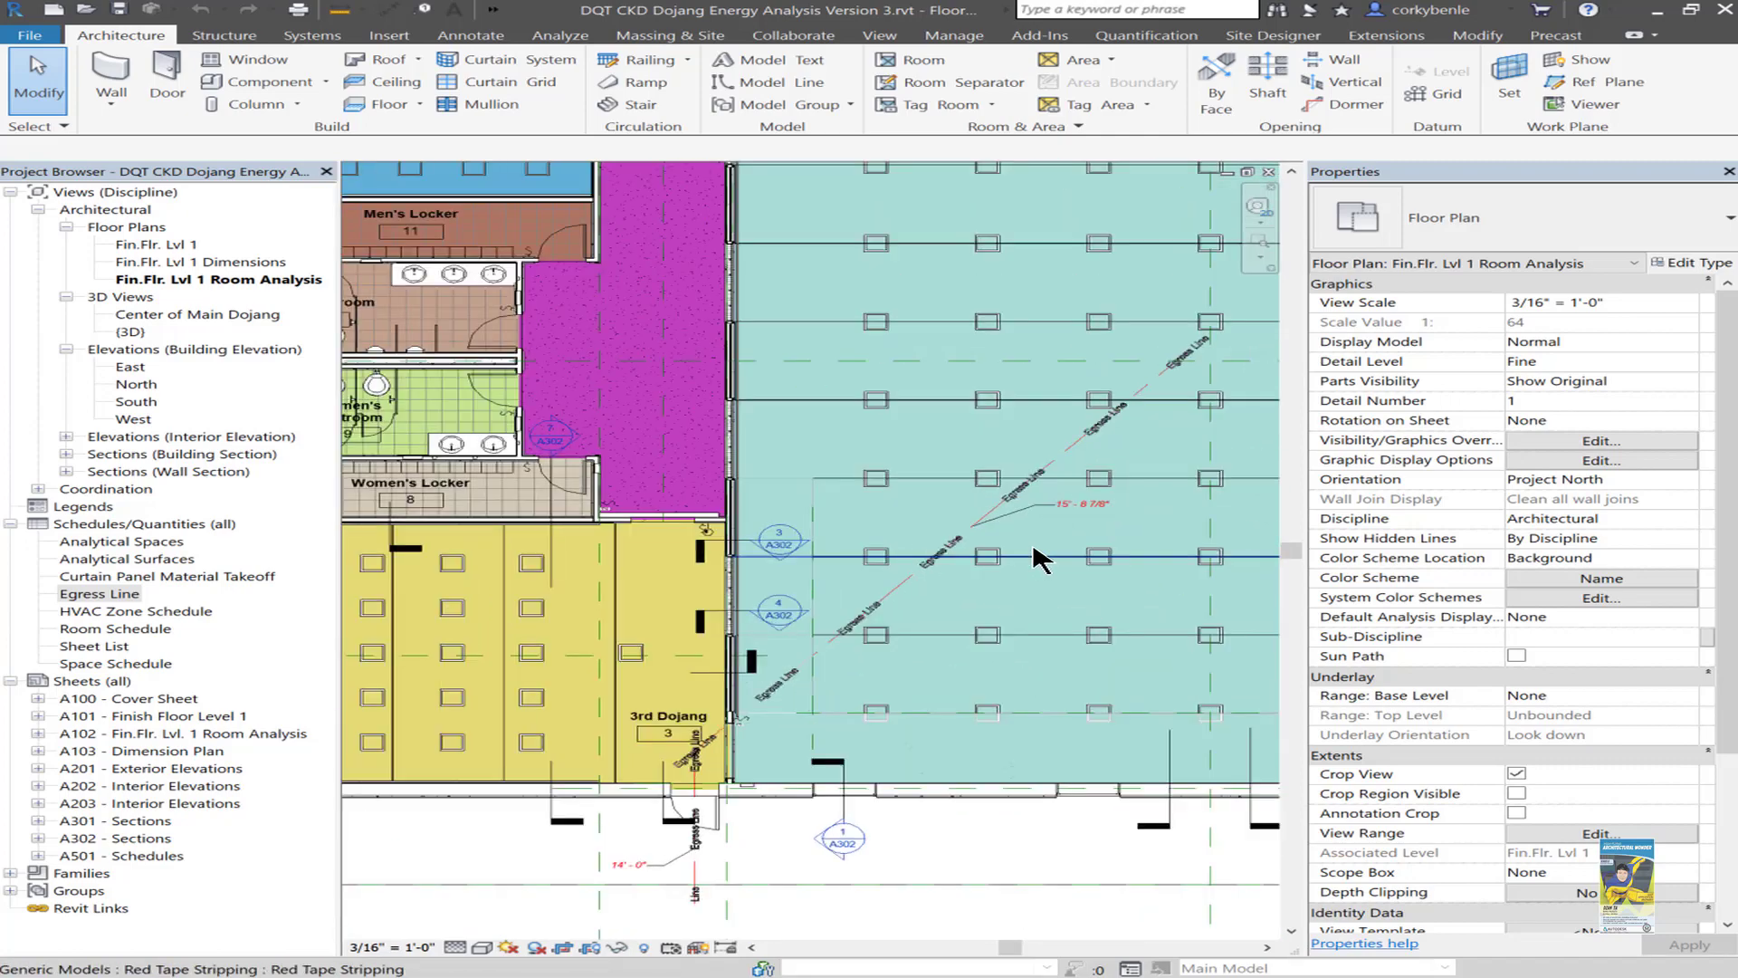
pyautogui.moveTo(1040, 547); pyautogui.dragTo(966, 507, button='middle')
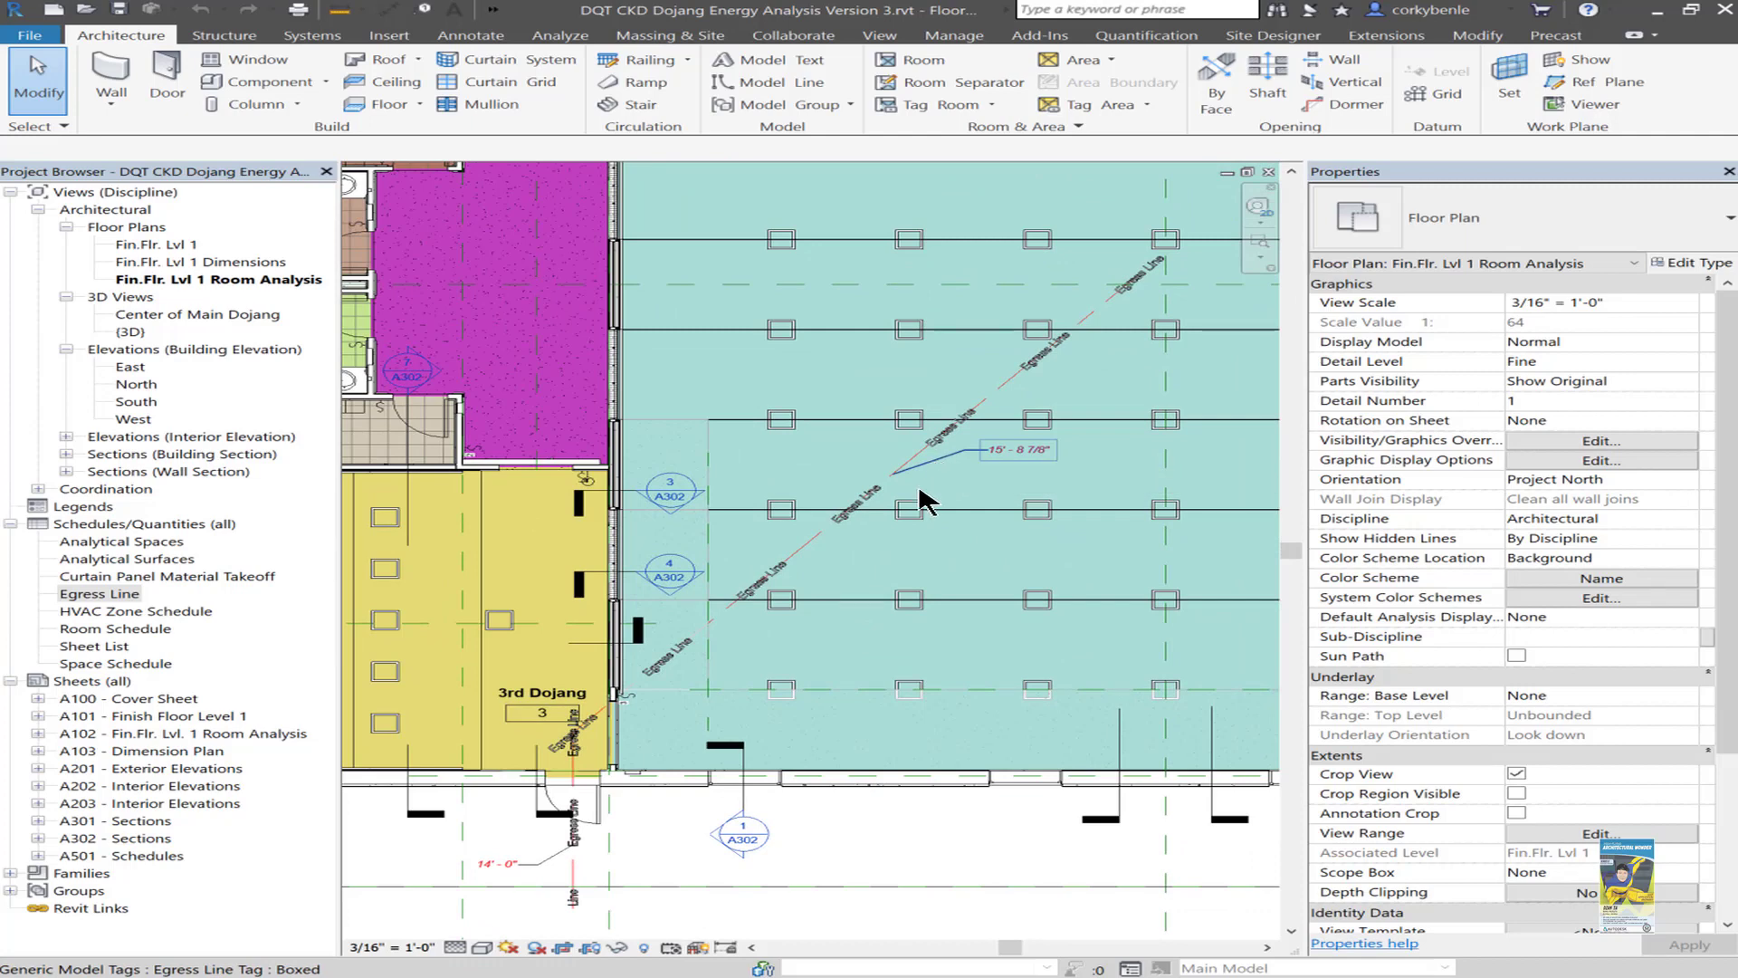
pyautogui.moveTo(543, 813); pyautogui.dragTo(534, 685, button='middle')
pyautogui.scroll(2, 552, 692)
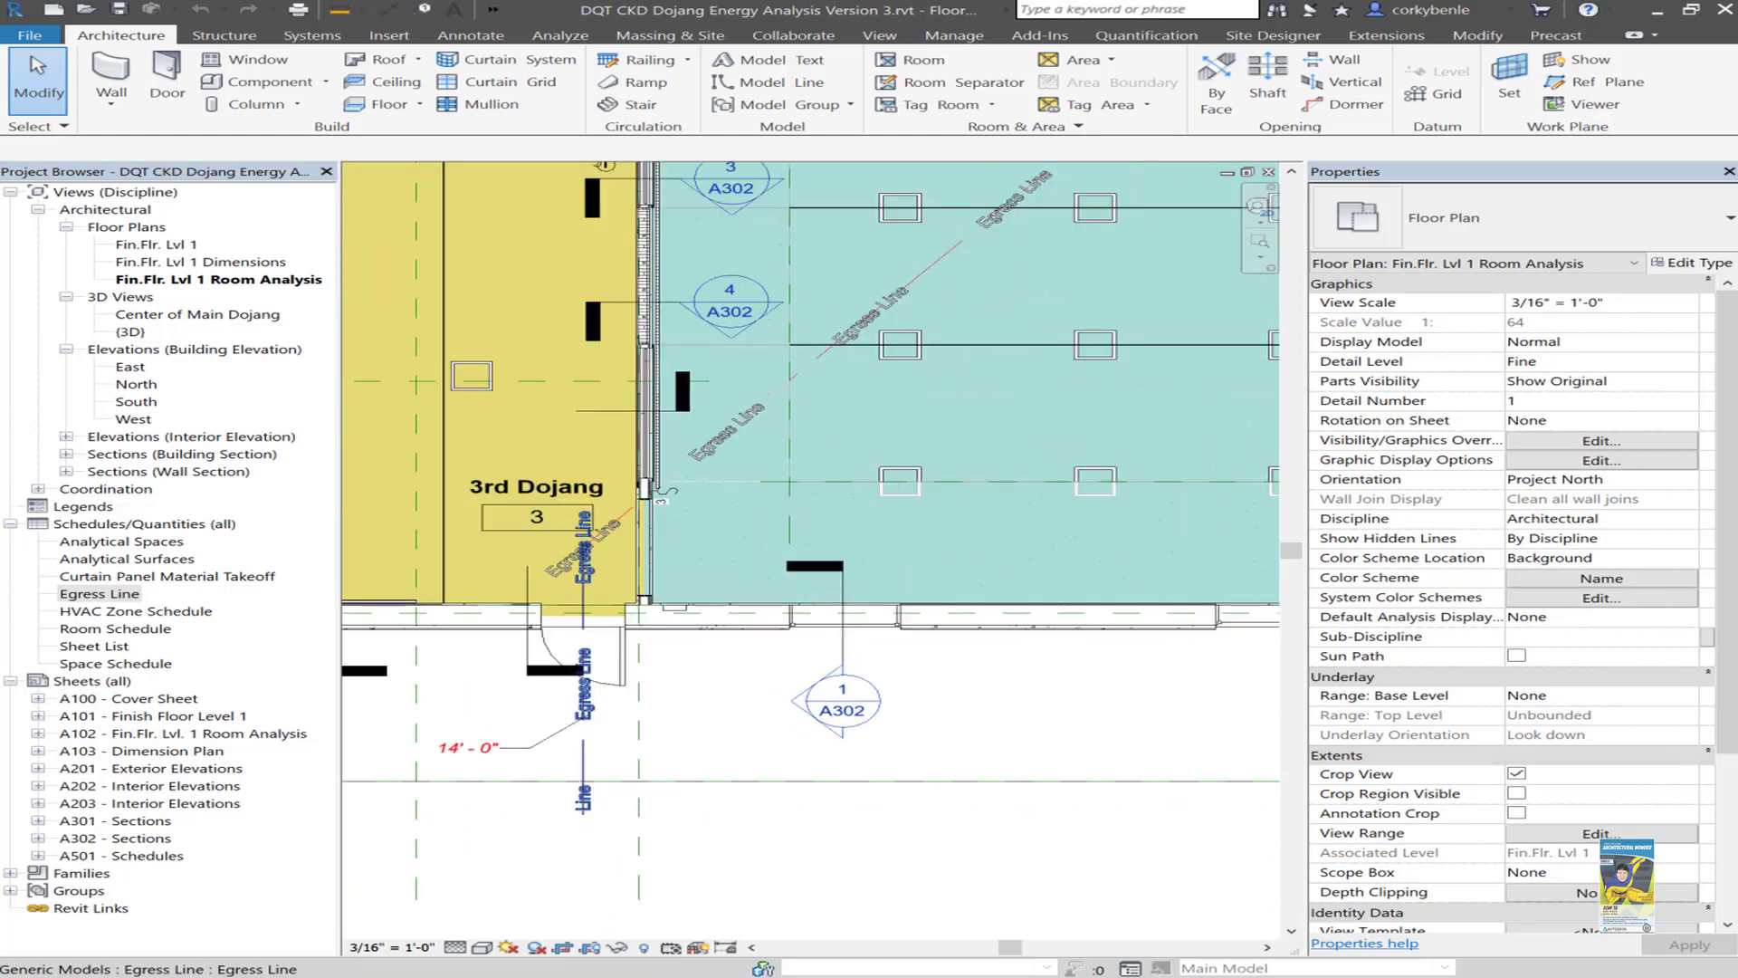
# Open the family of the egress line at the 3rd Dojang exit for editing and display its Ref. Level floor plan.
pyautogui.click(584, 801)
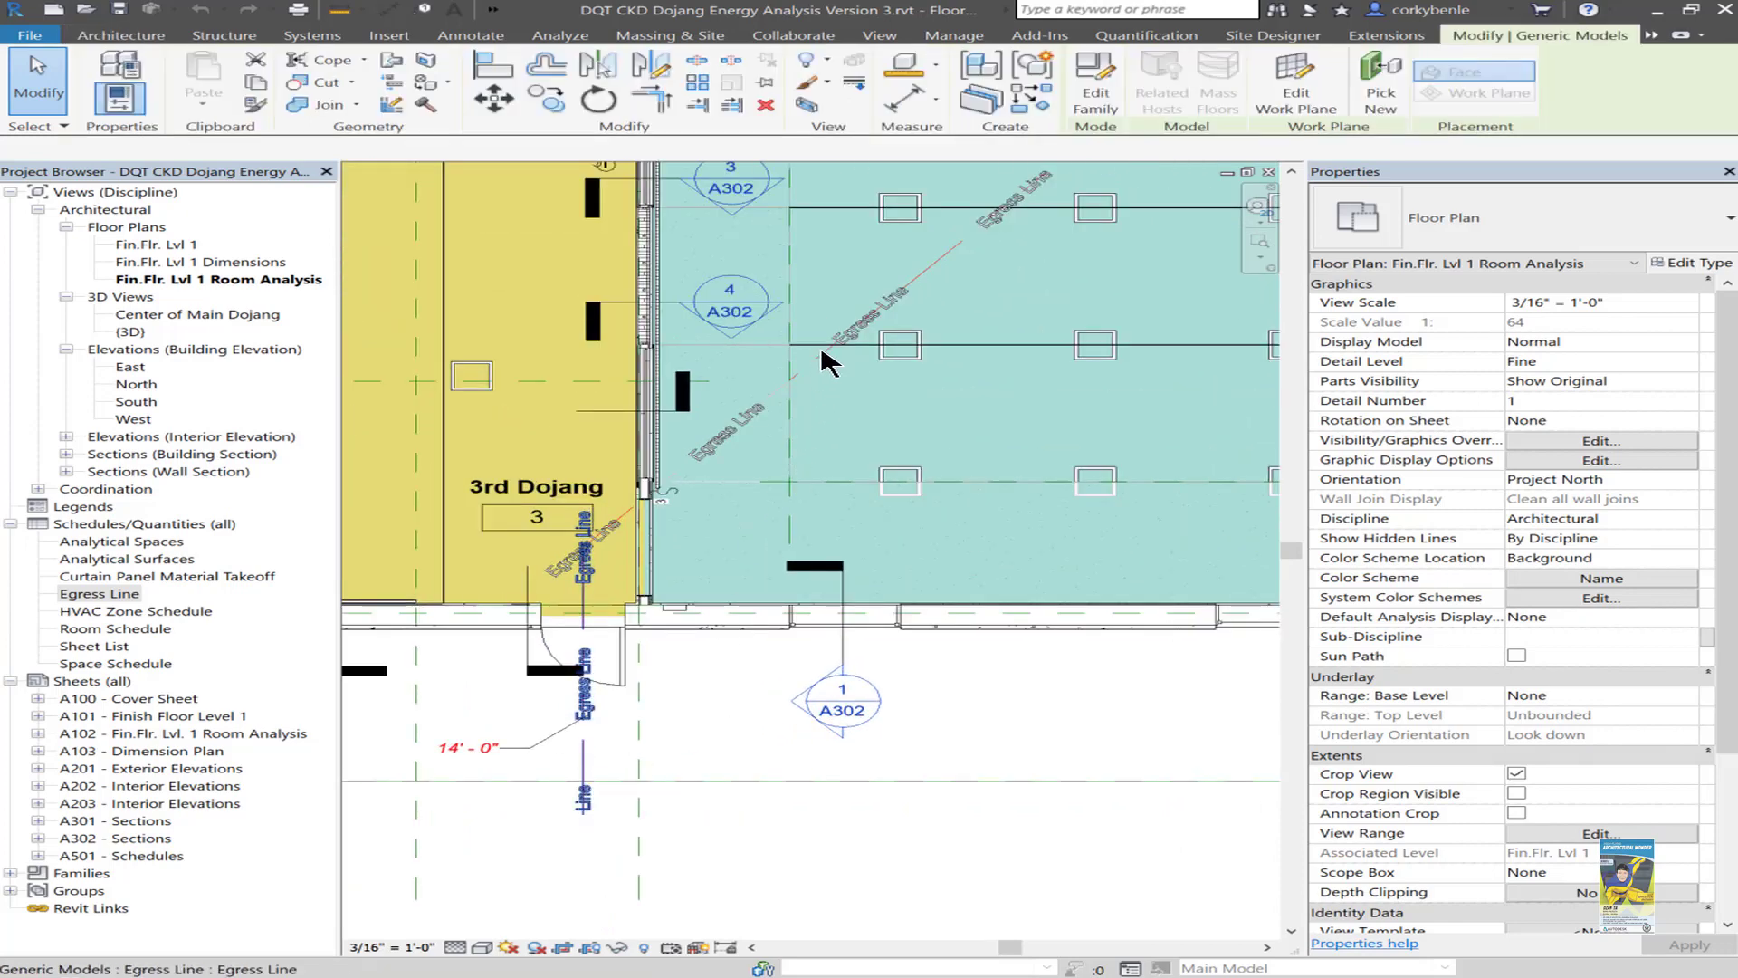
pyautogui.click(1097, 106)
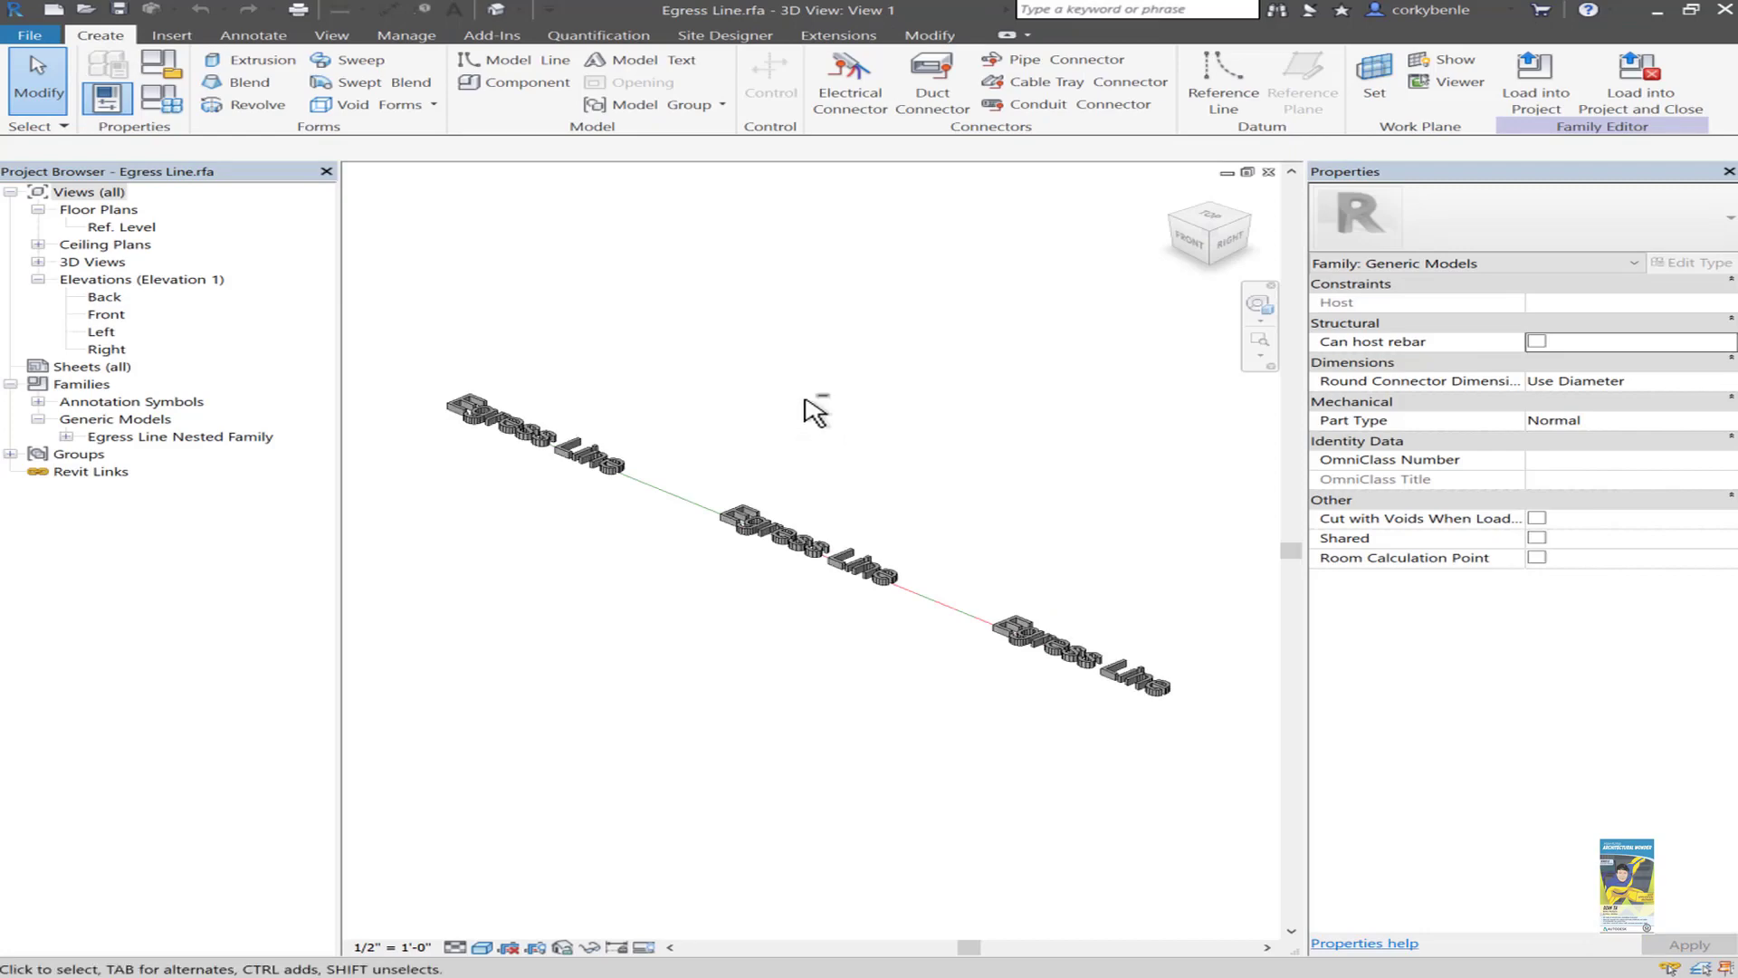
pyautogui.keyDown('shift'); pyautogui.moveTo(814, 407); pyautogui.dragTo(827, 473, button='middle'); pyautogui.keyUp('shift')
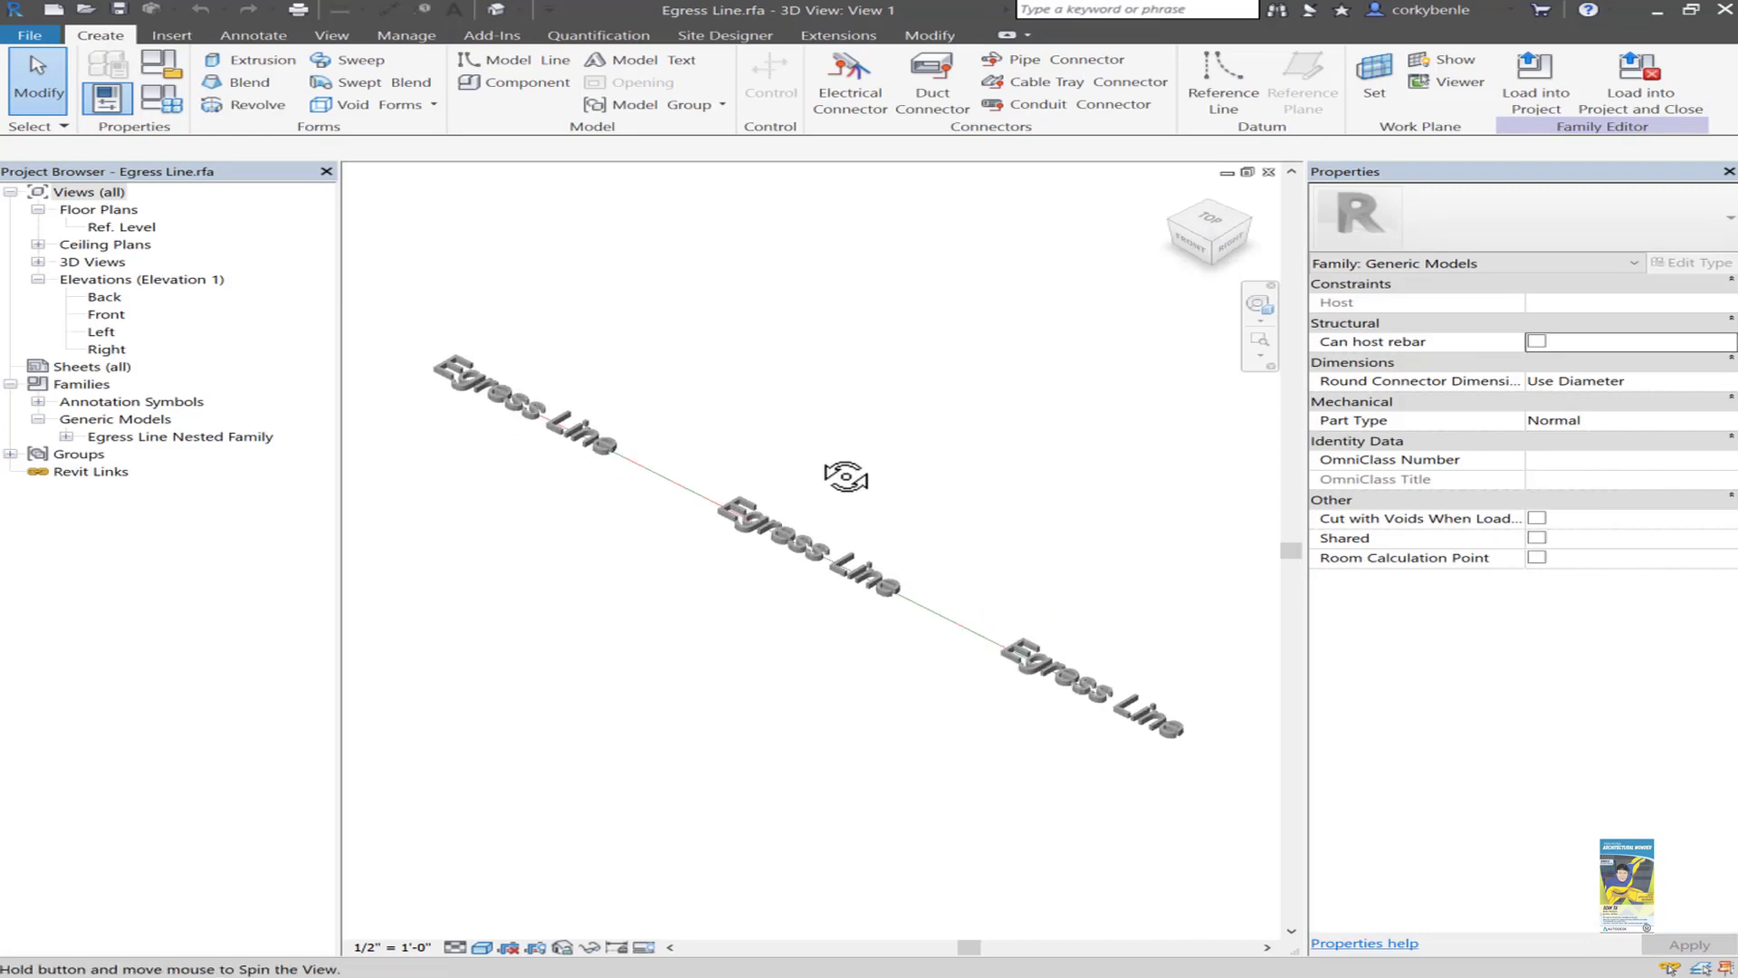
pyautogui.doubleClick(125, 227)
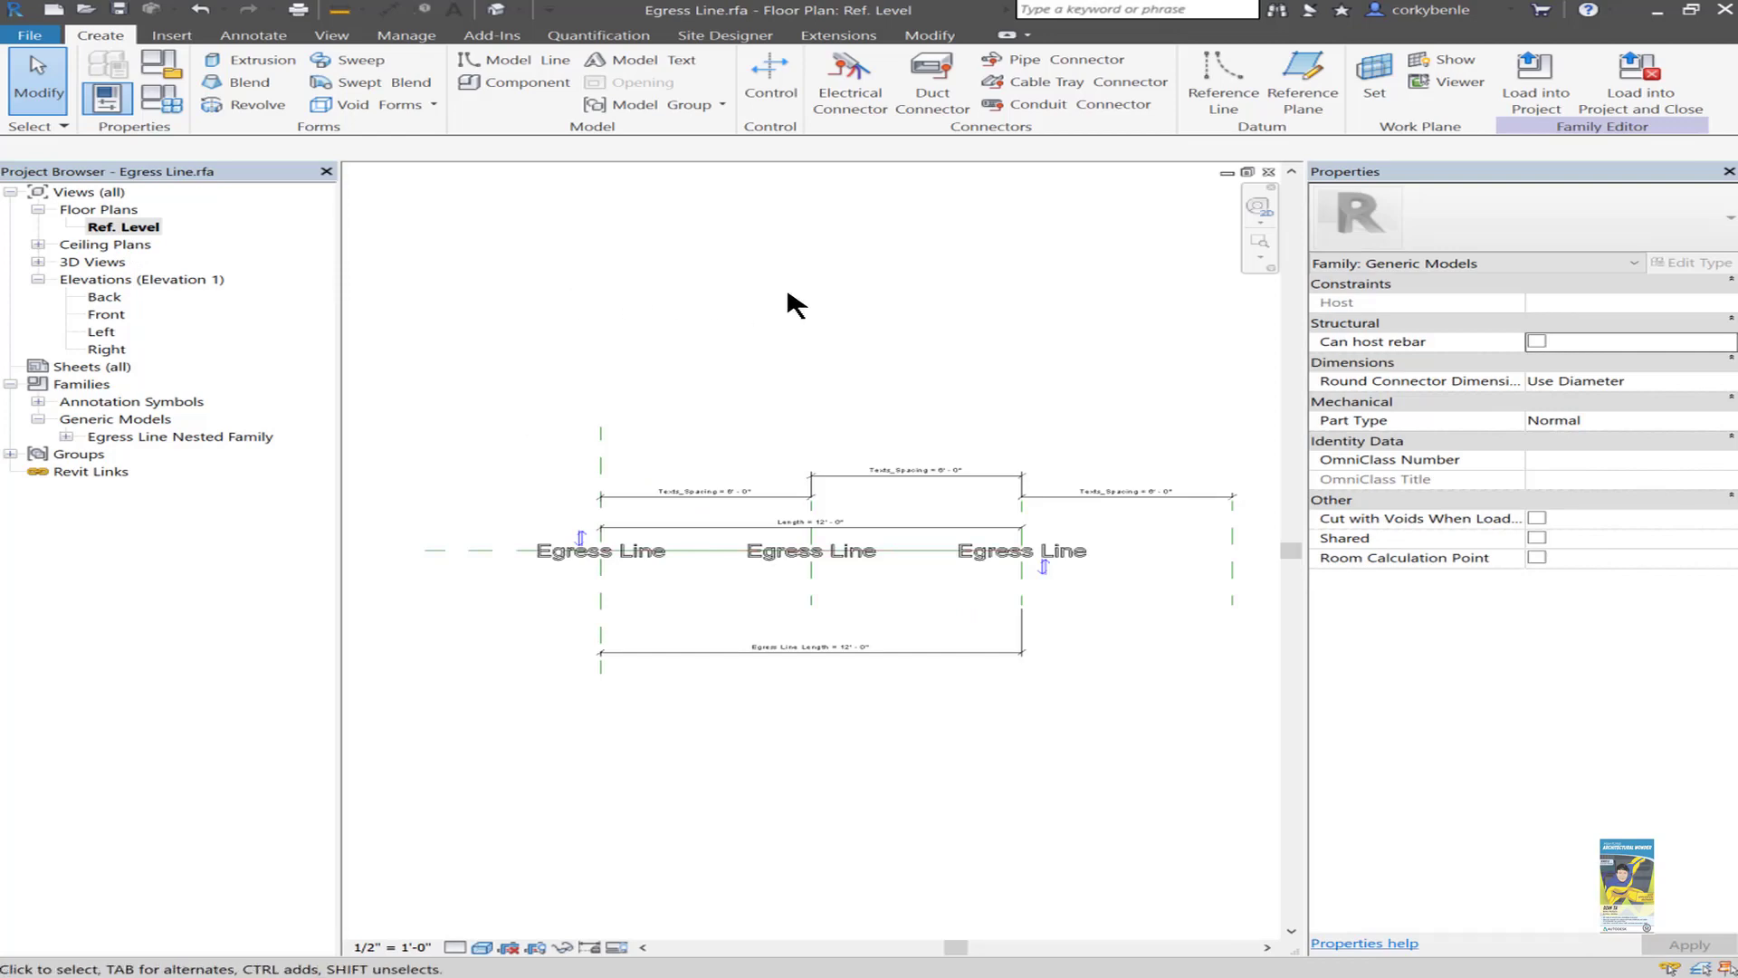
# Review the category list and parameters of the Egress Line family without changing them.
pyautogui.click(161, 98)
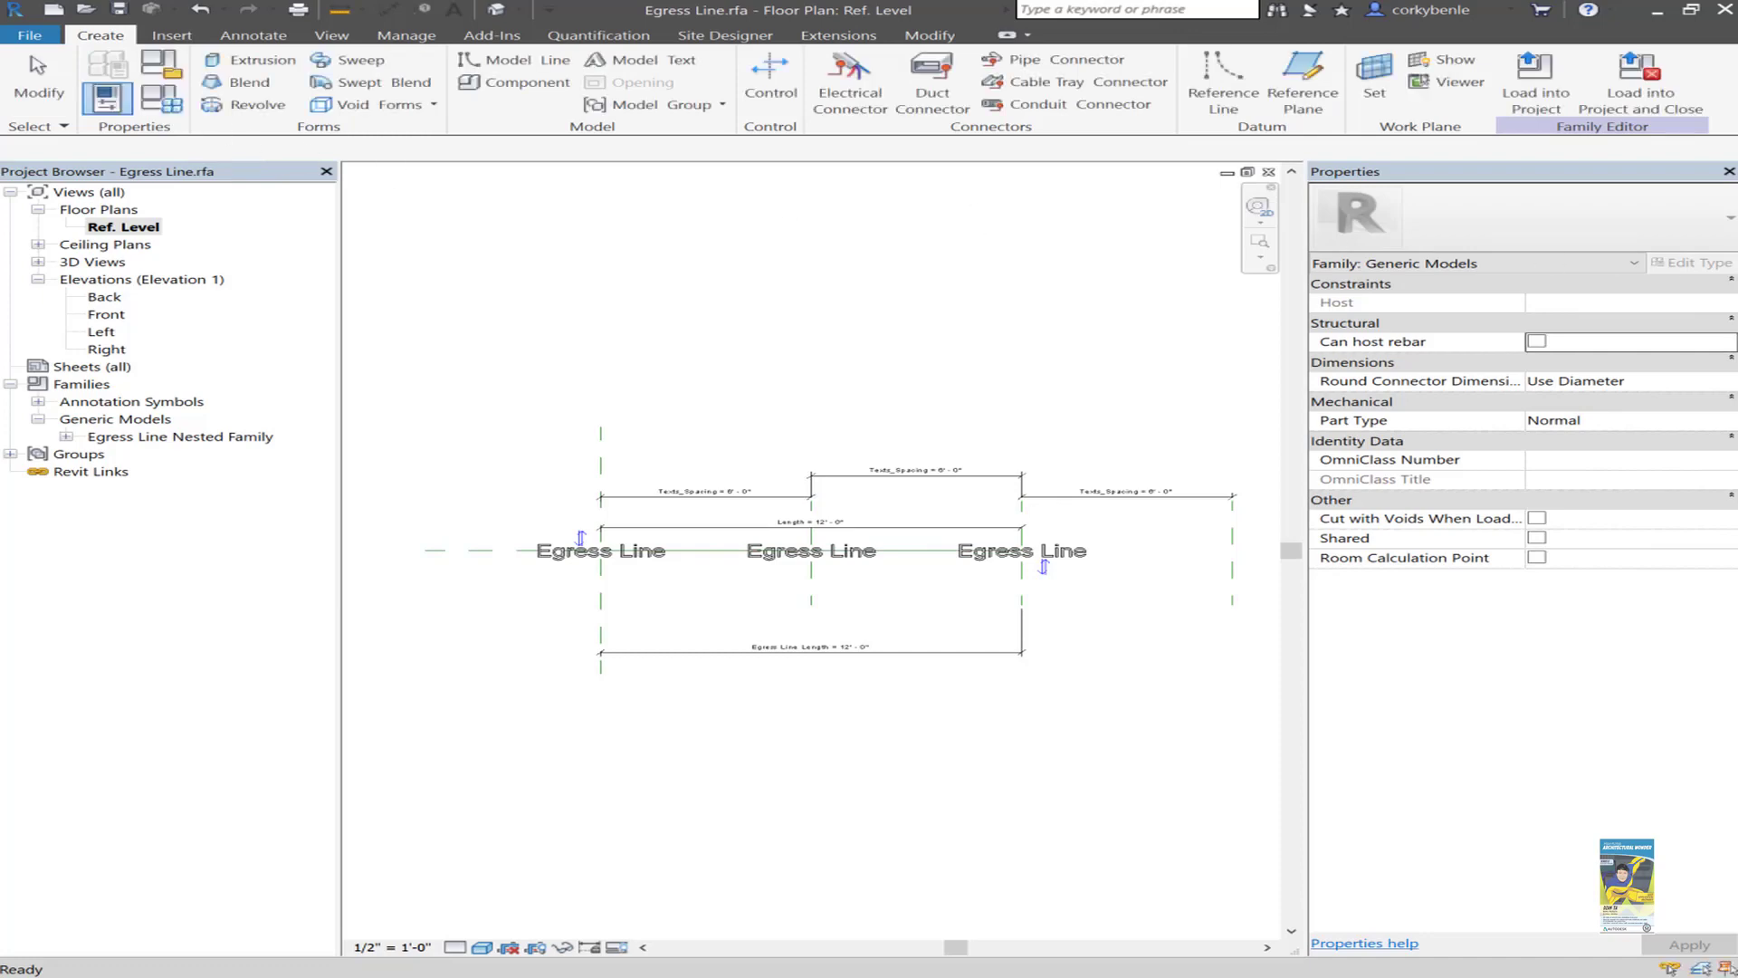
pyautogui.click(172, 71)
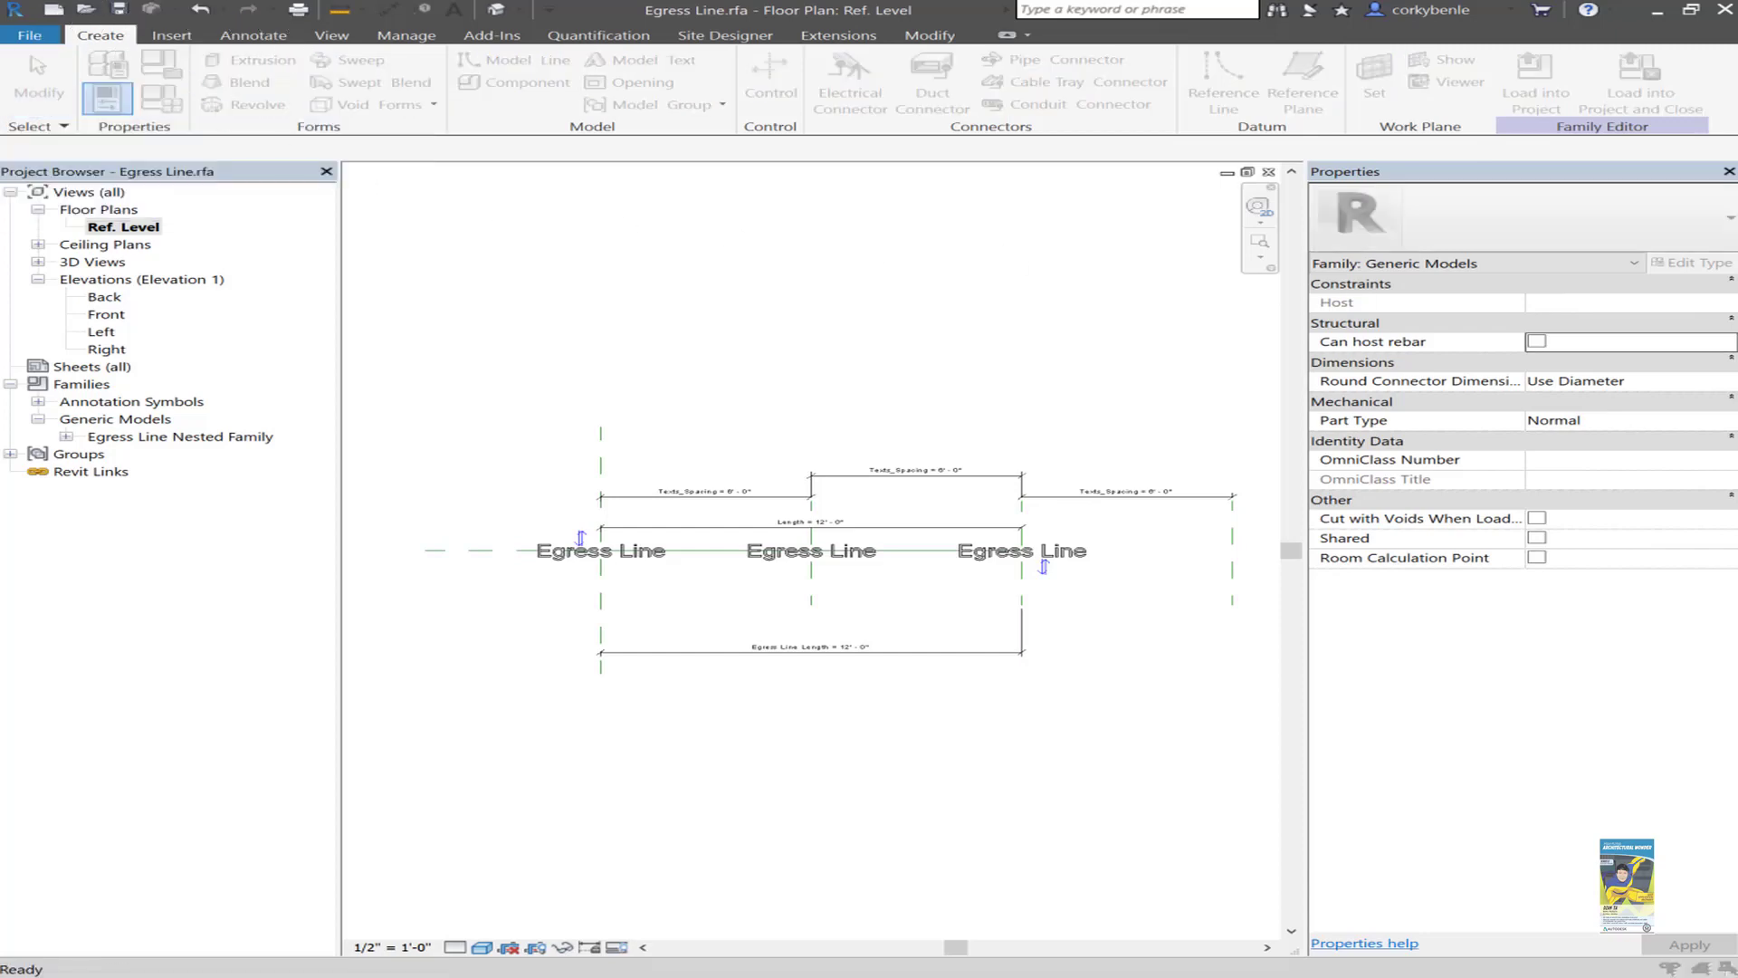
pyautogui.moveTo(898, 154); pyautogui.dragTo(885, 283)
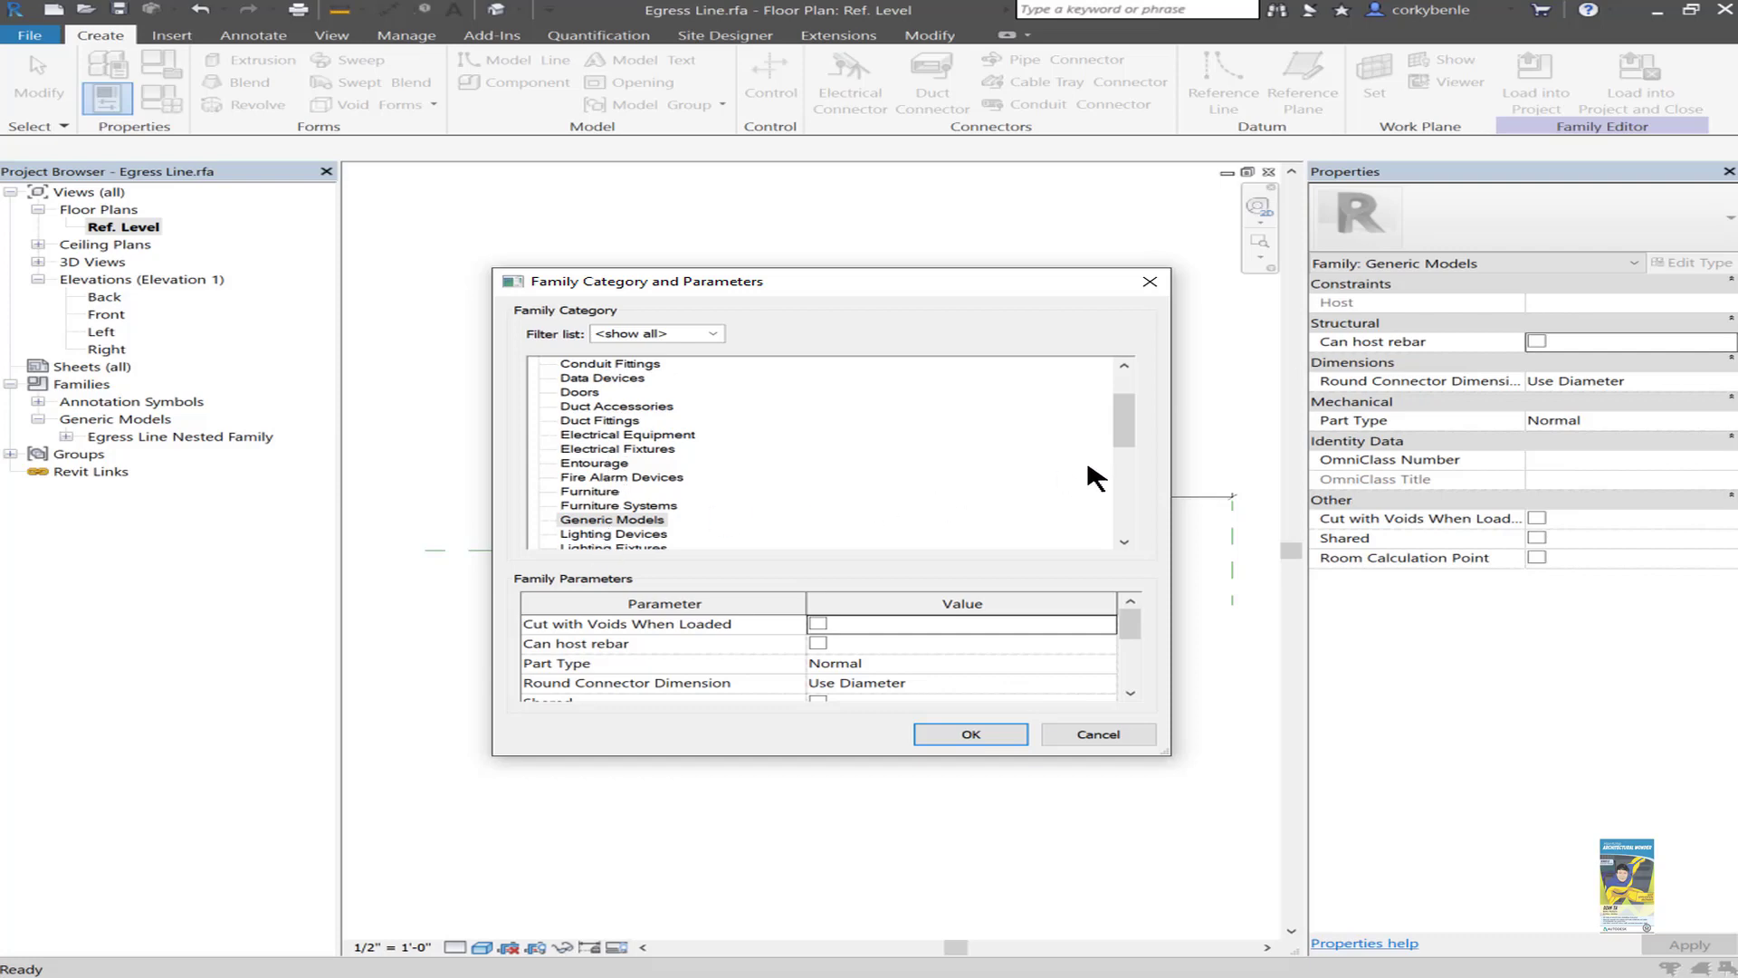
pyautogui.moveTo(1135, 417); pyautogui.dragTo(1127, 474)
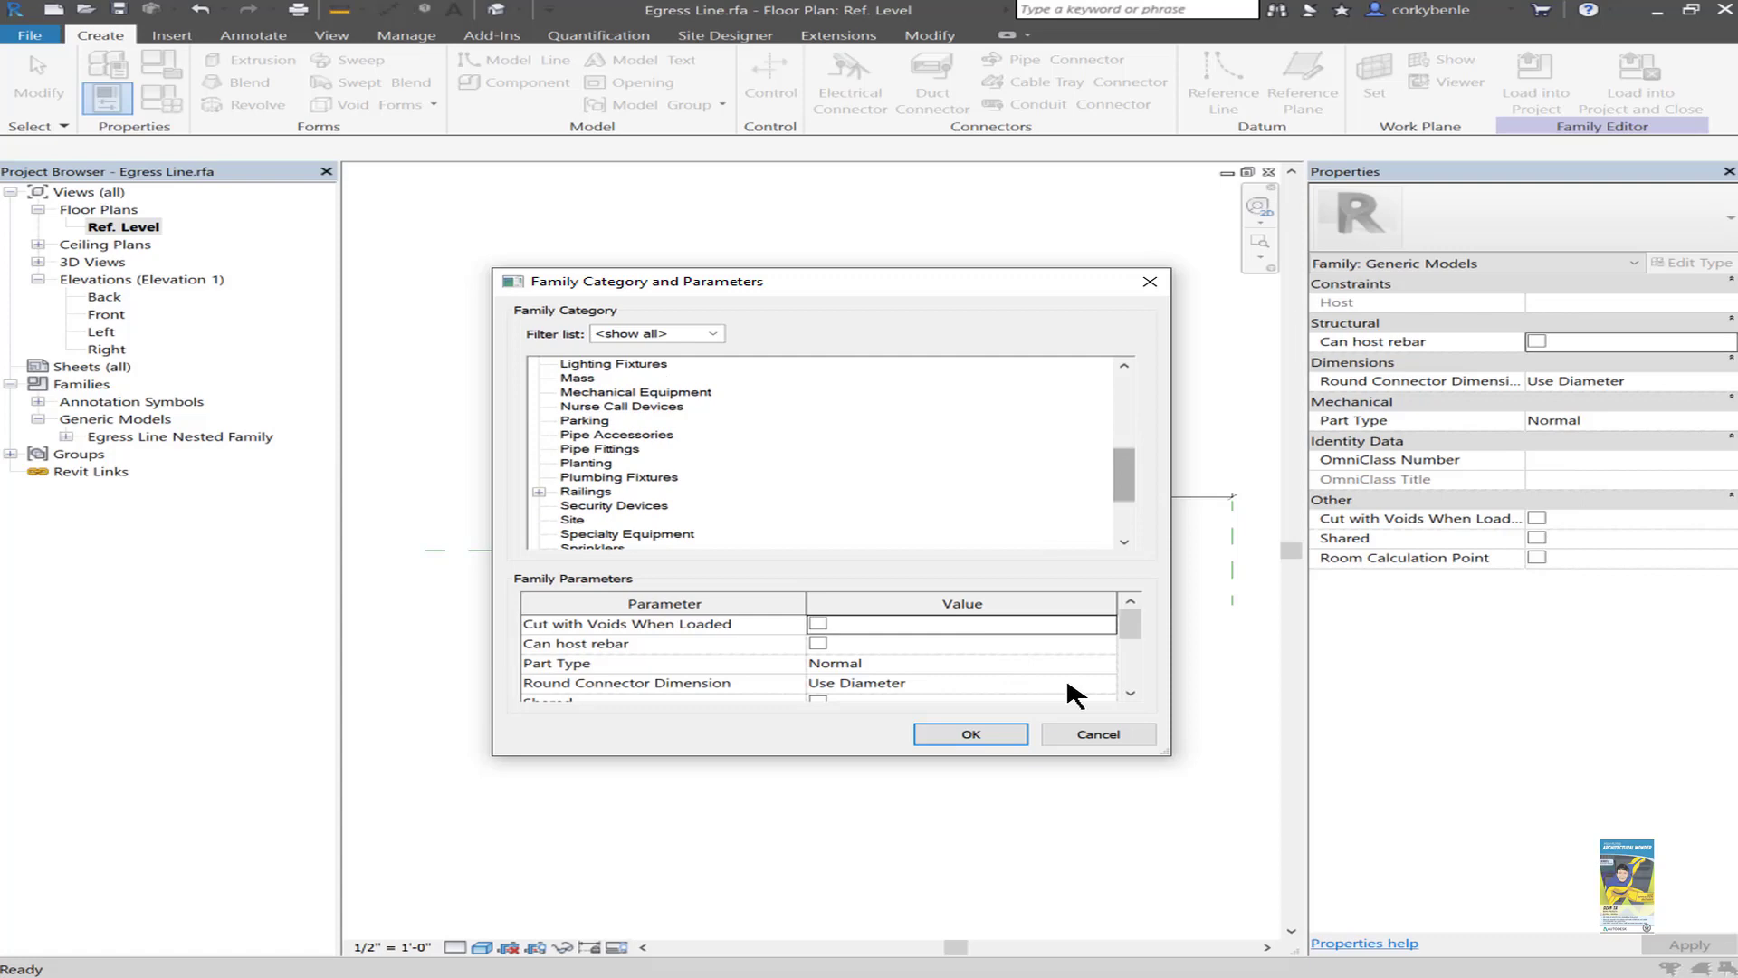
pyautogui.click(1098, 733)
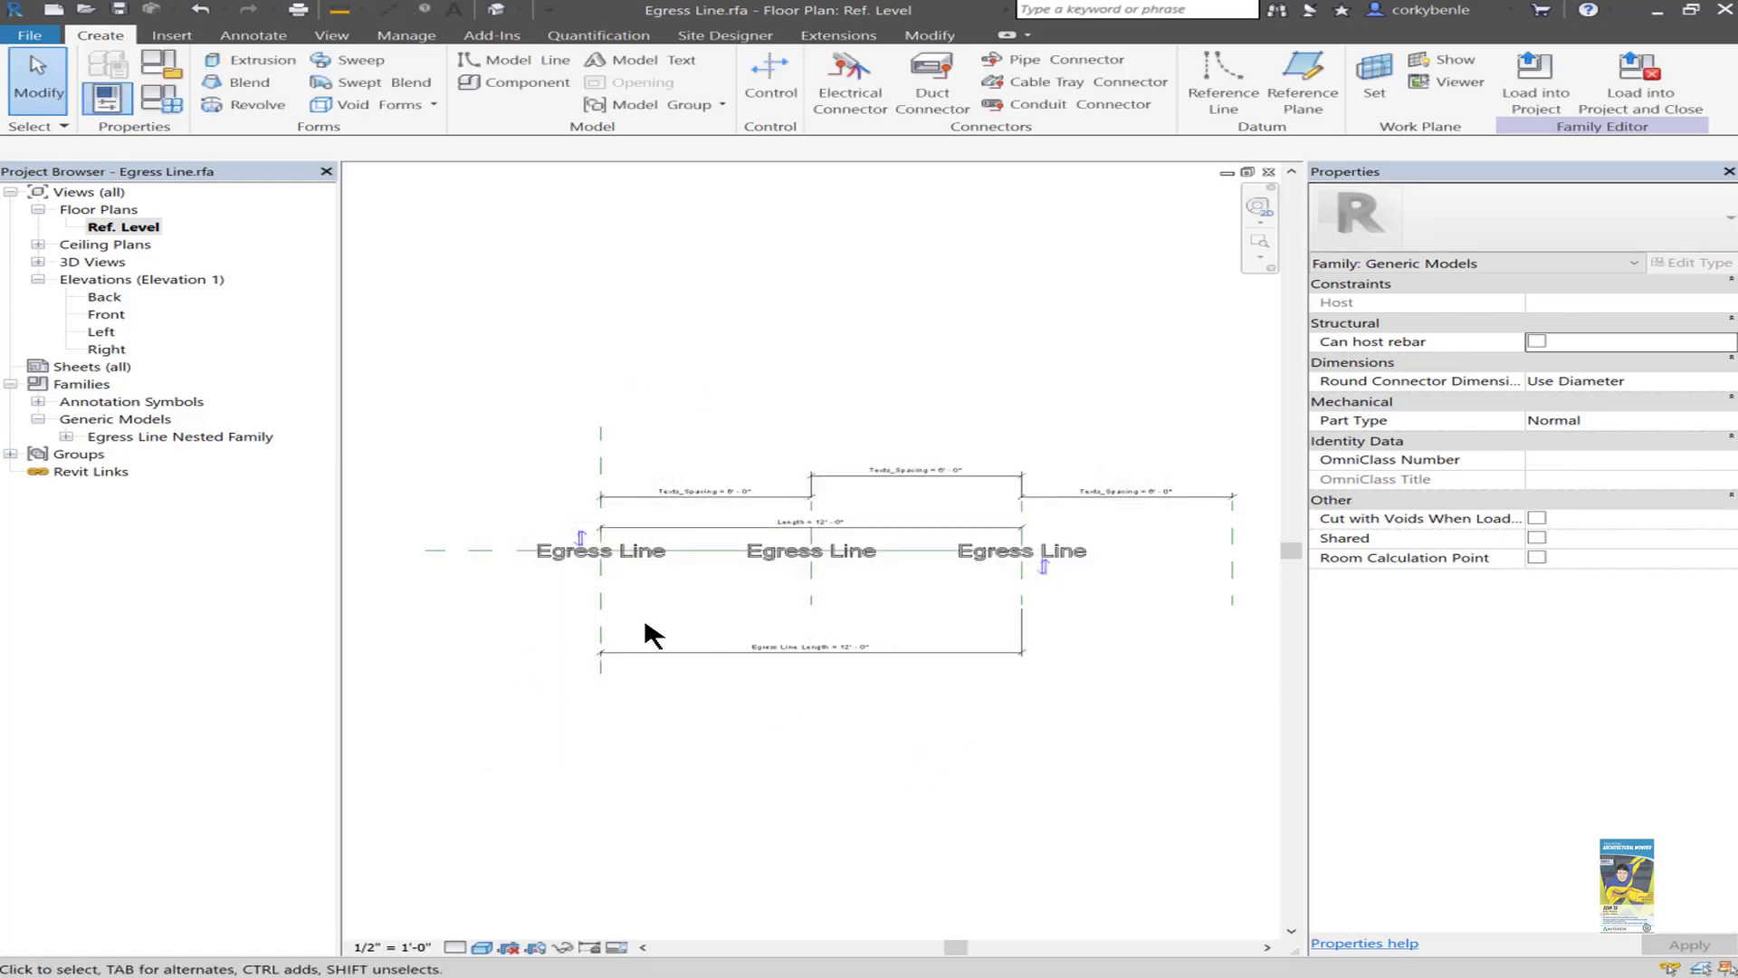
# Inspect the family's reference lines and current work plane in the default 3D view.
pyautogui.scroll(2, 823, 624)
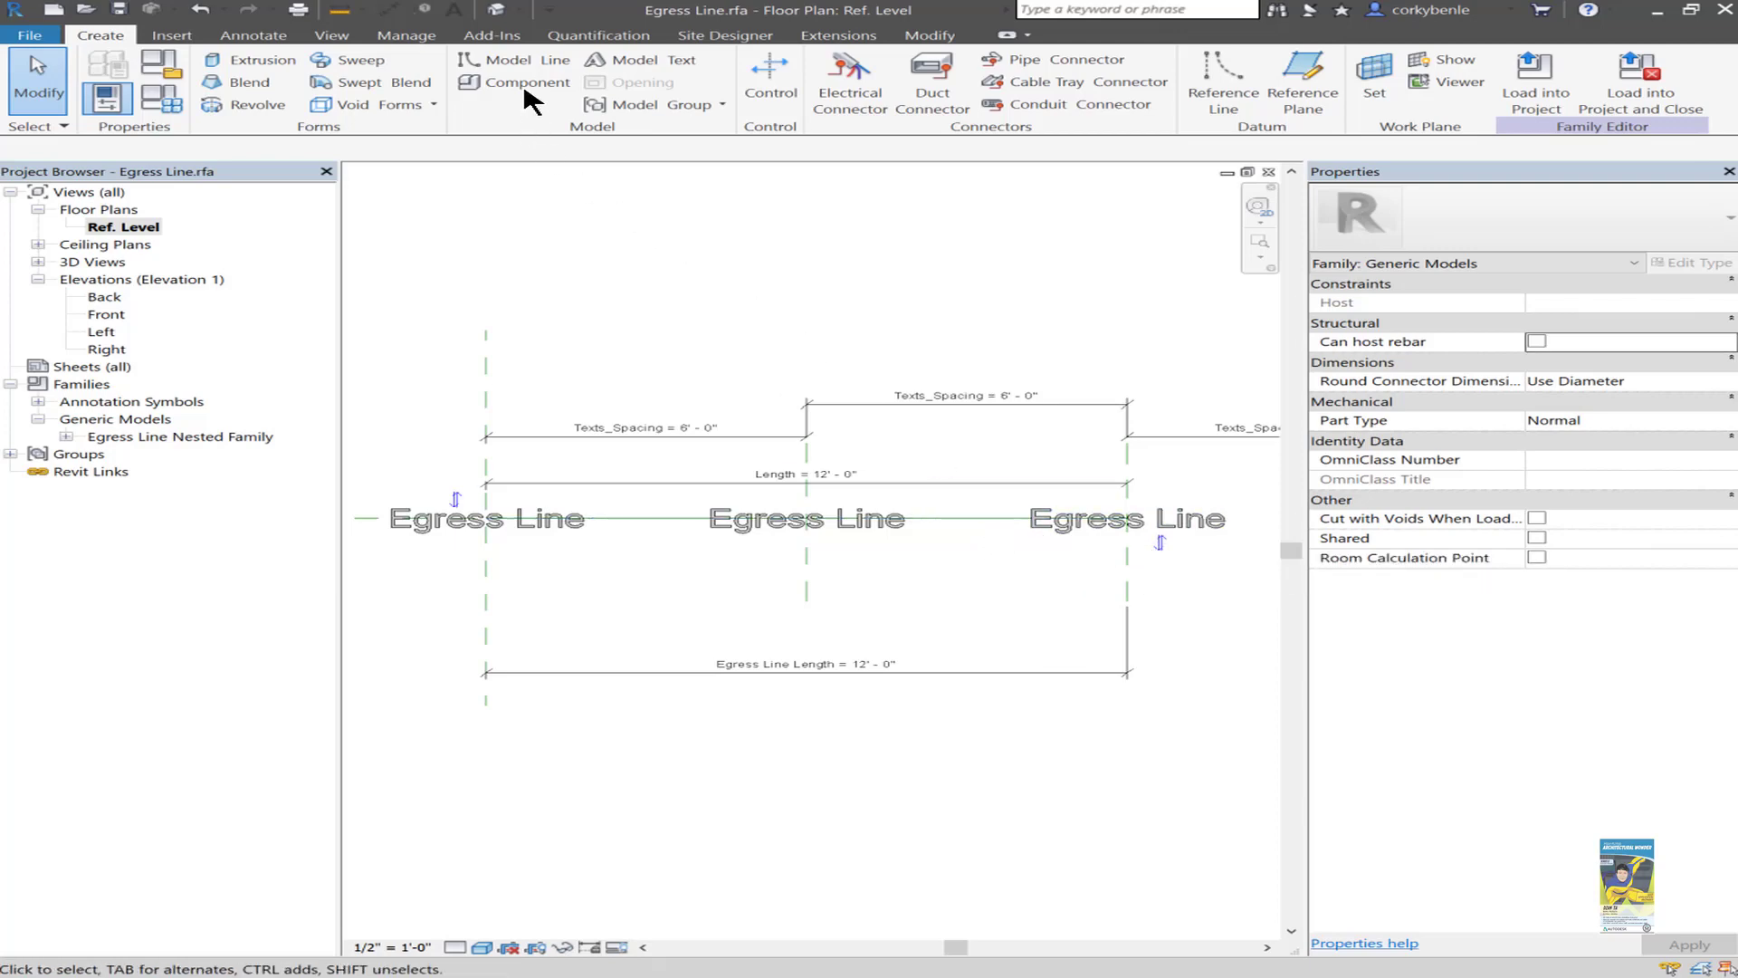
pyautogui.click(496, 9)
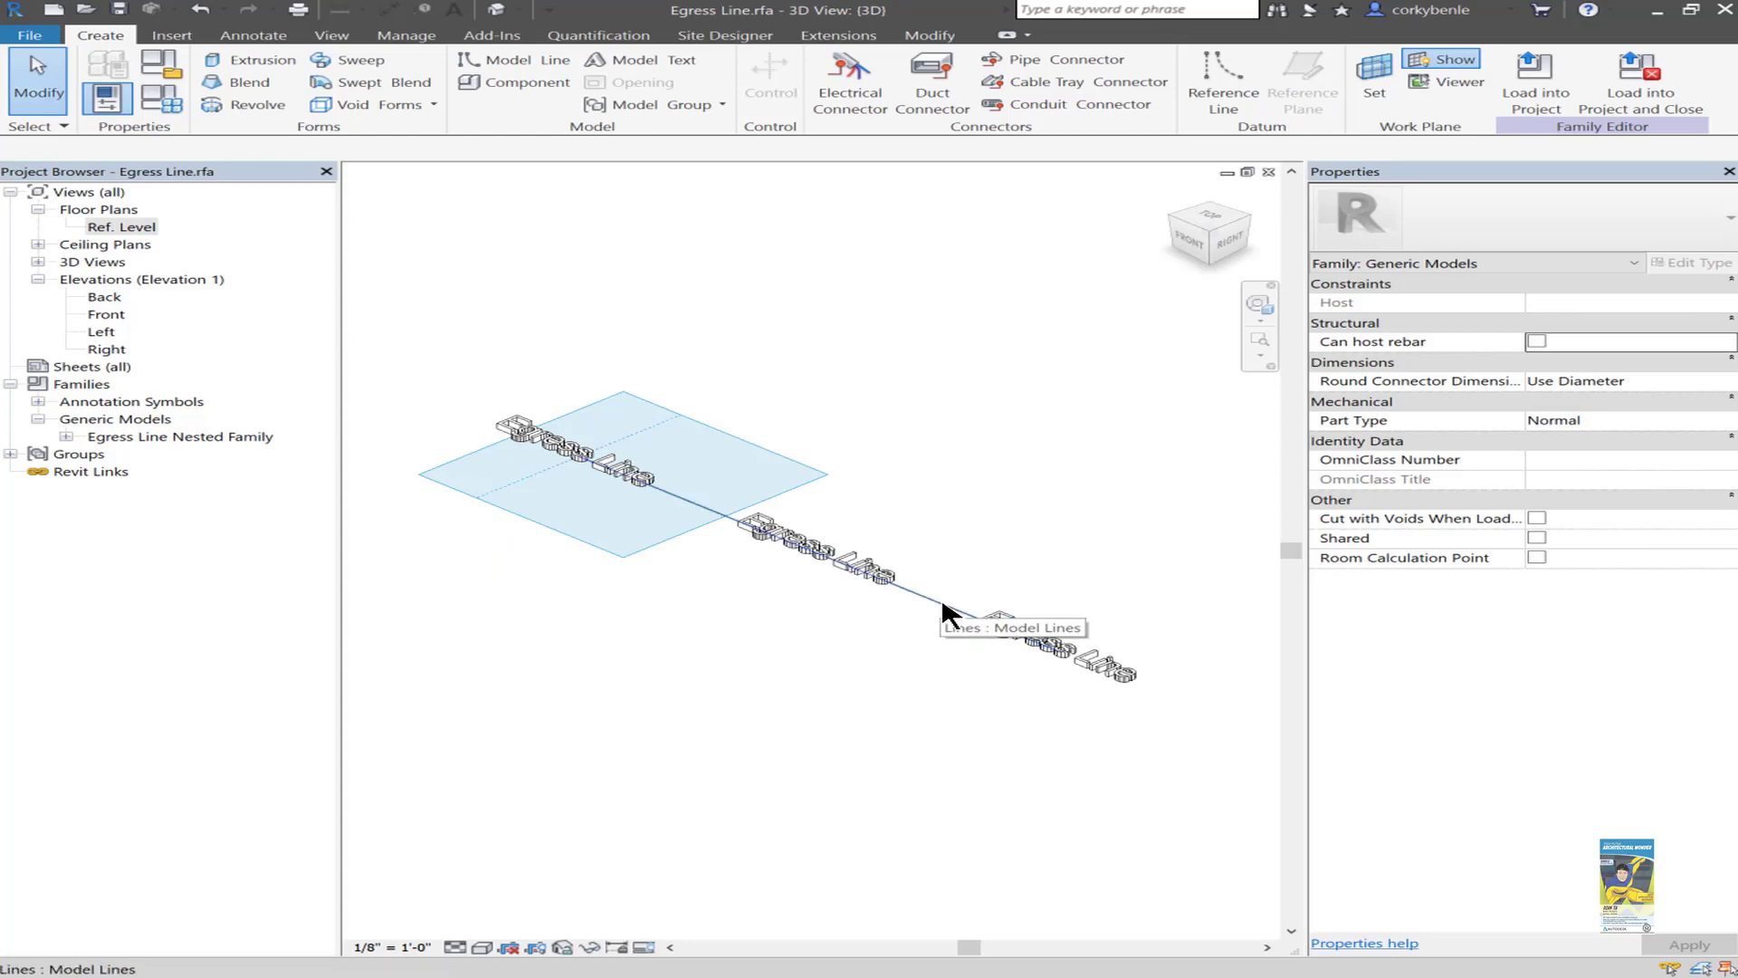
pyautogui.click(1378, 107)
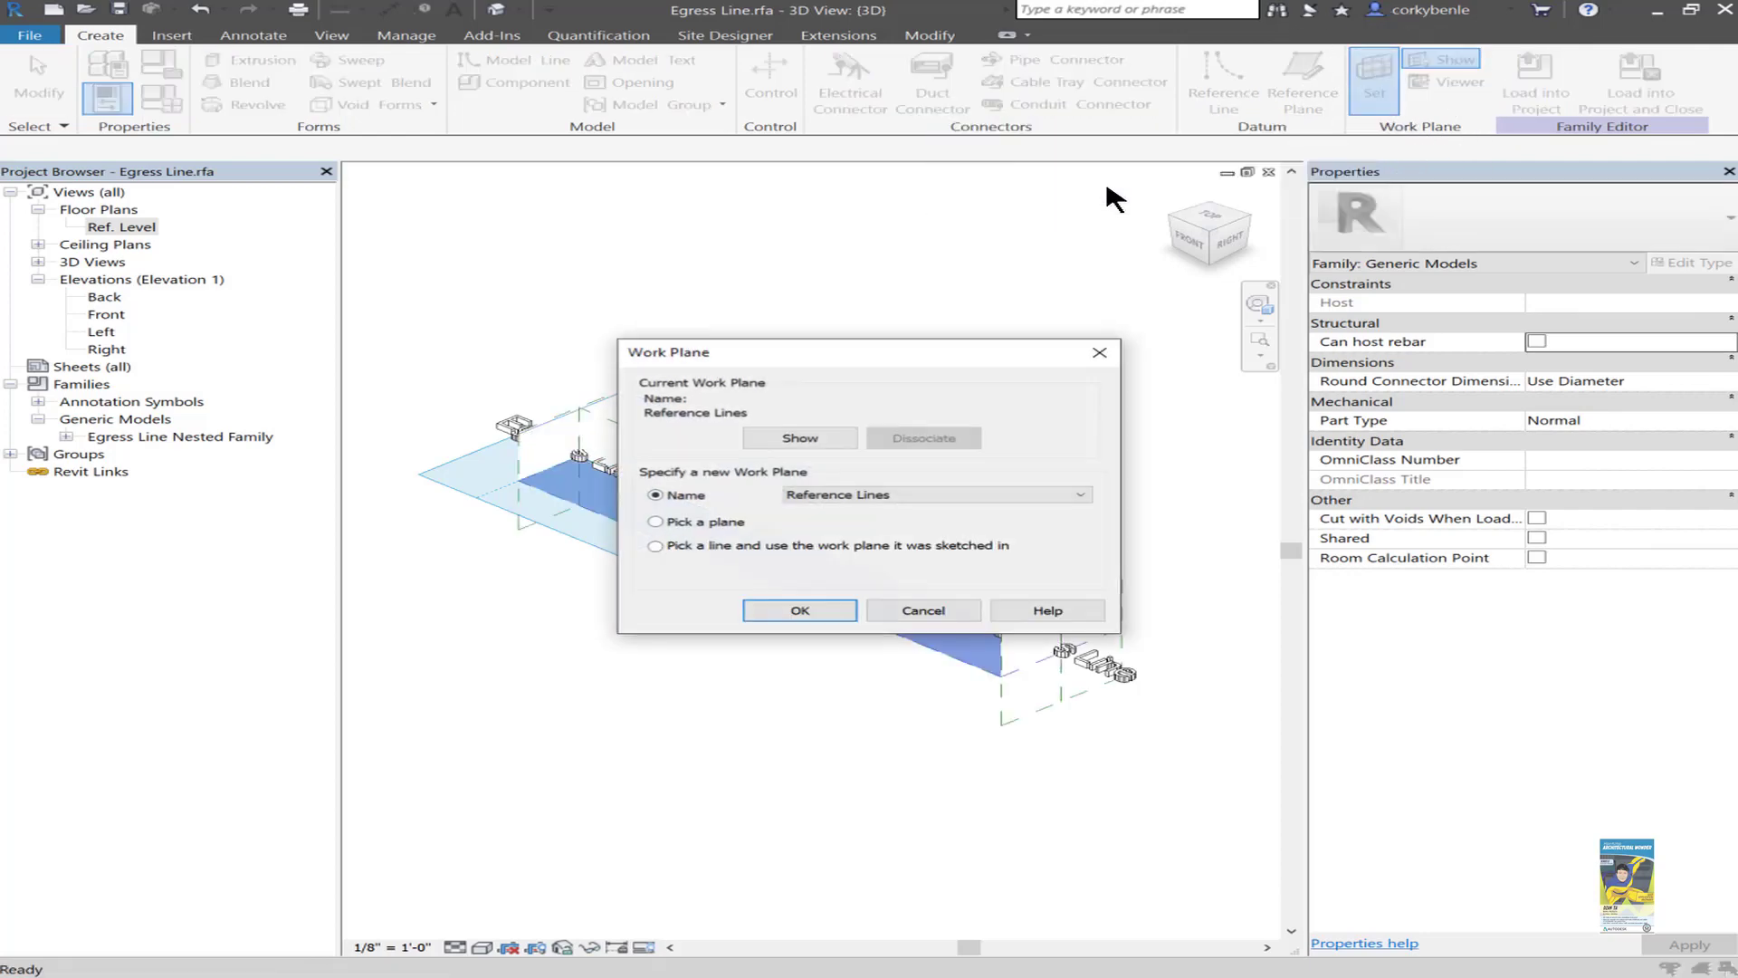
pyautogui.click(798, 609)
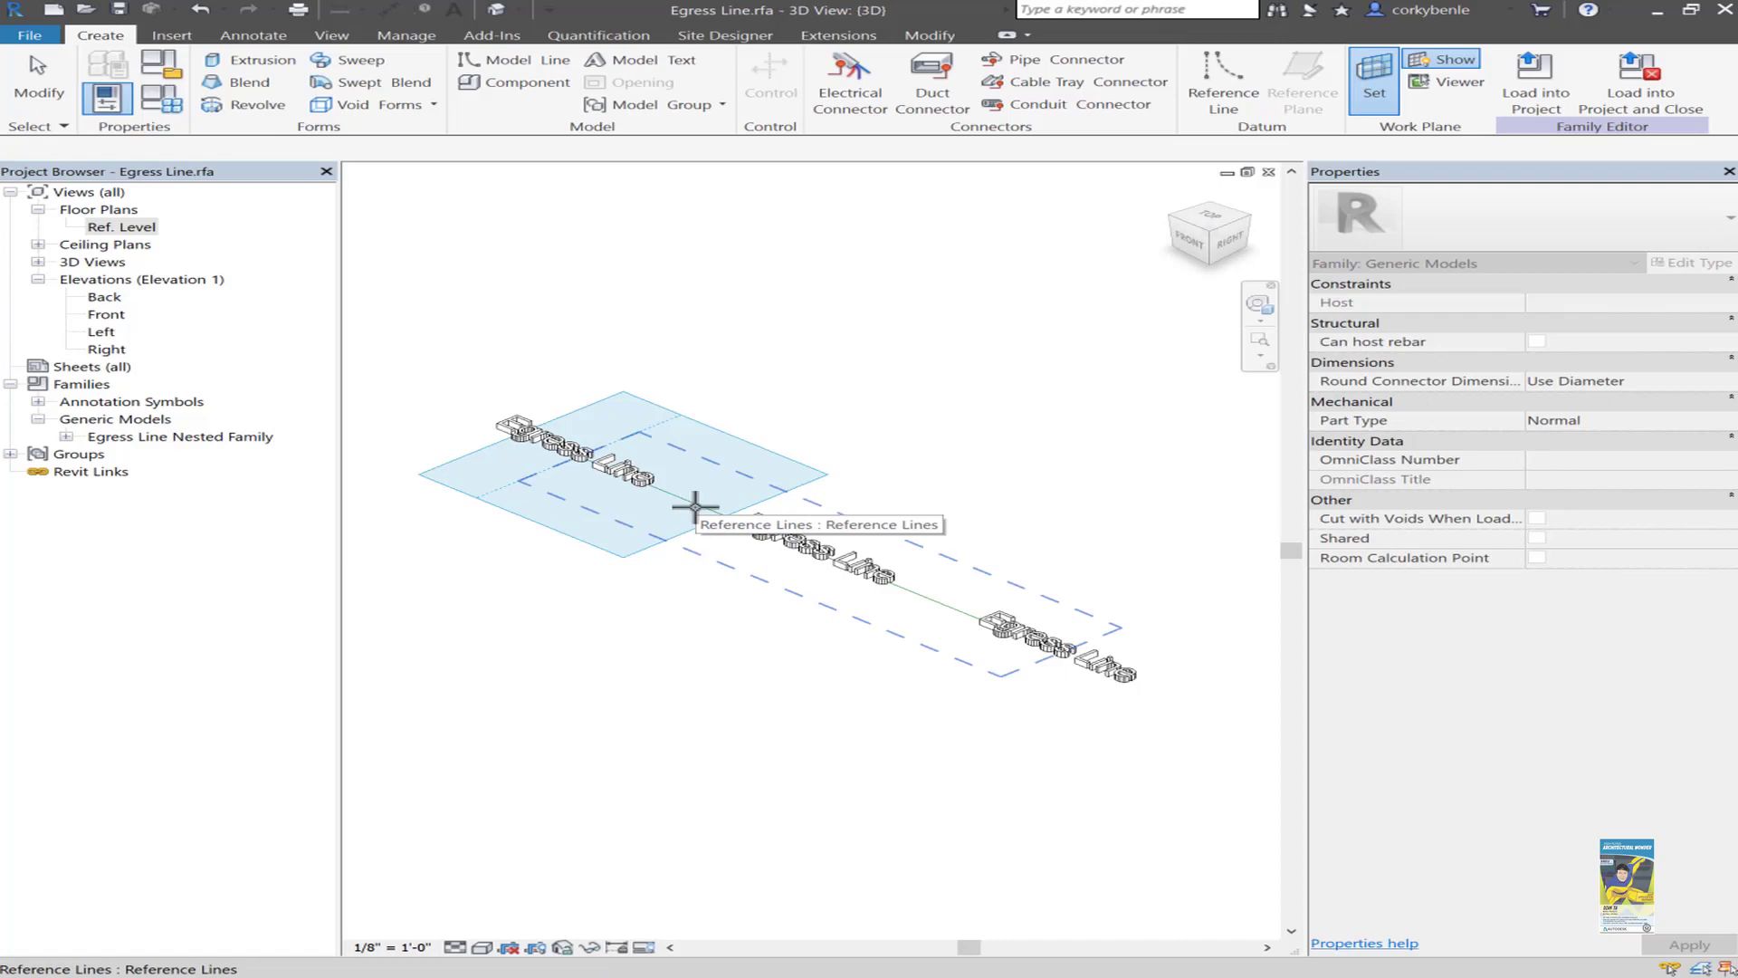
pyautogui.click(38, 95)
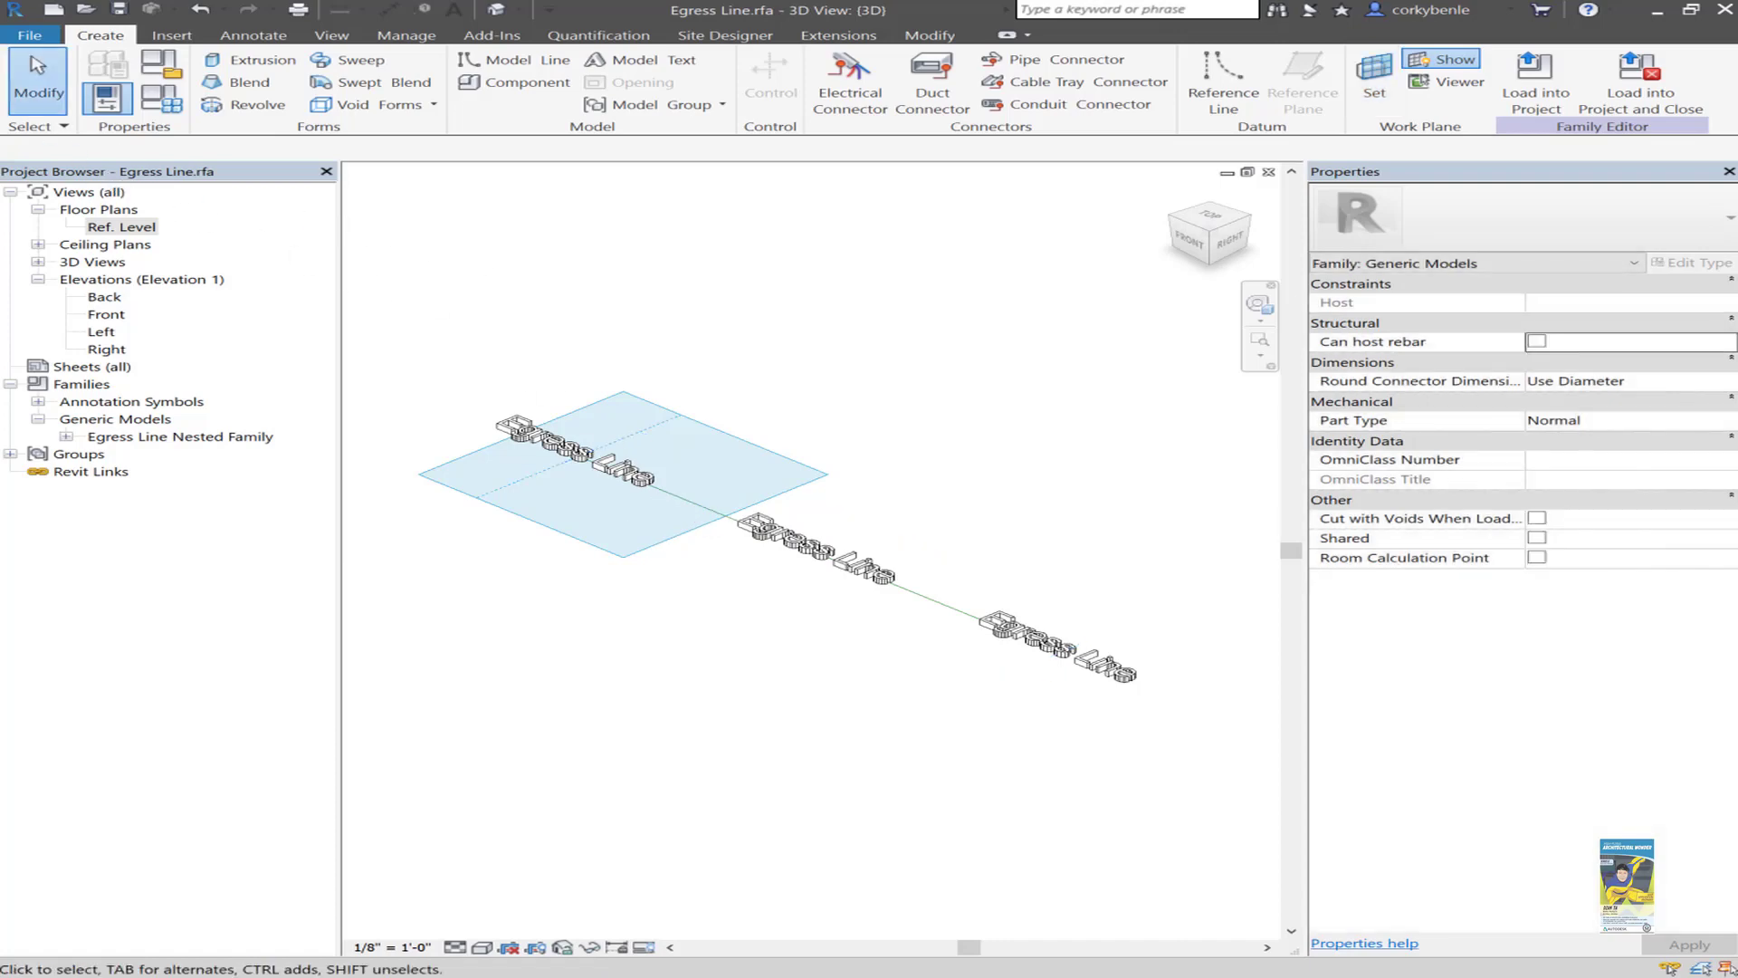
# Open the Egress Line Nested Family for editing from its first text instance in the Ref. Level plan and shade its 3D view.
pyautogui.doubleClick(126, 227)
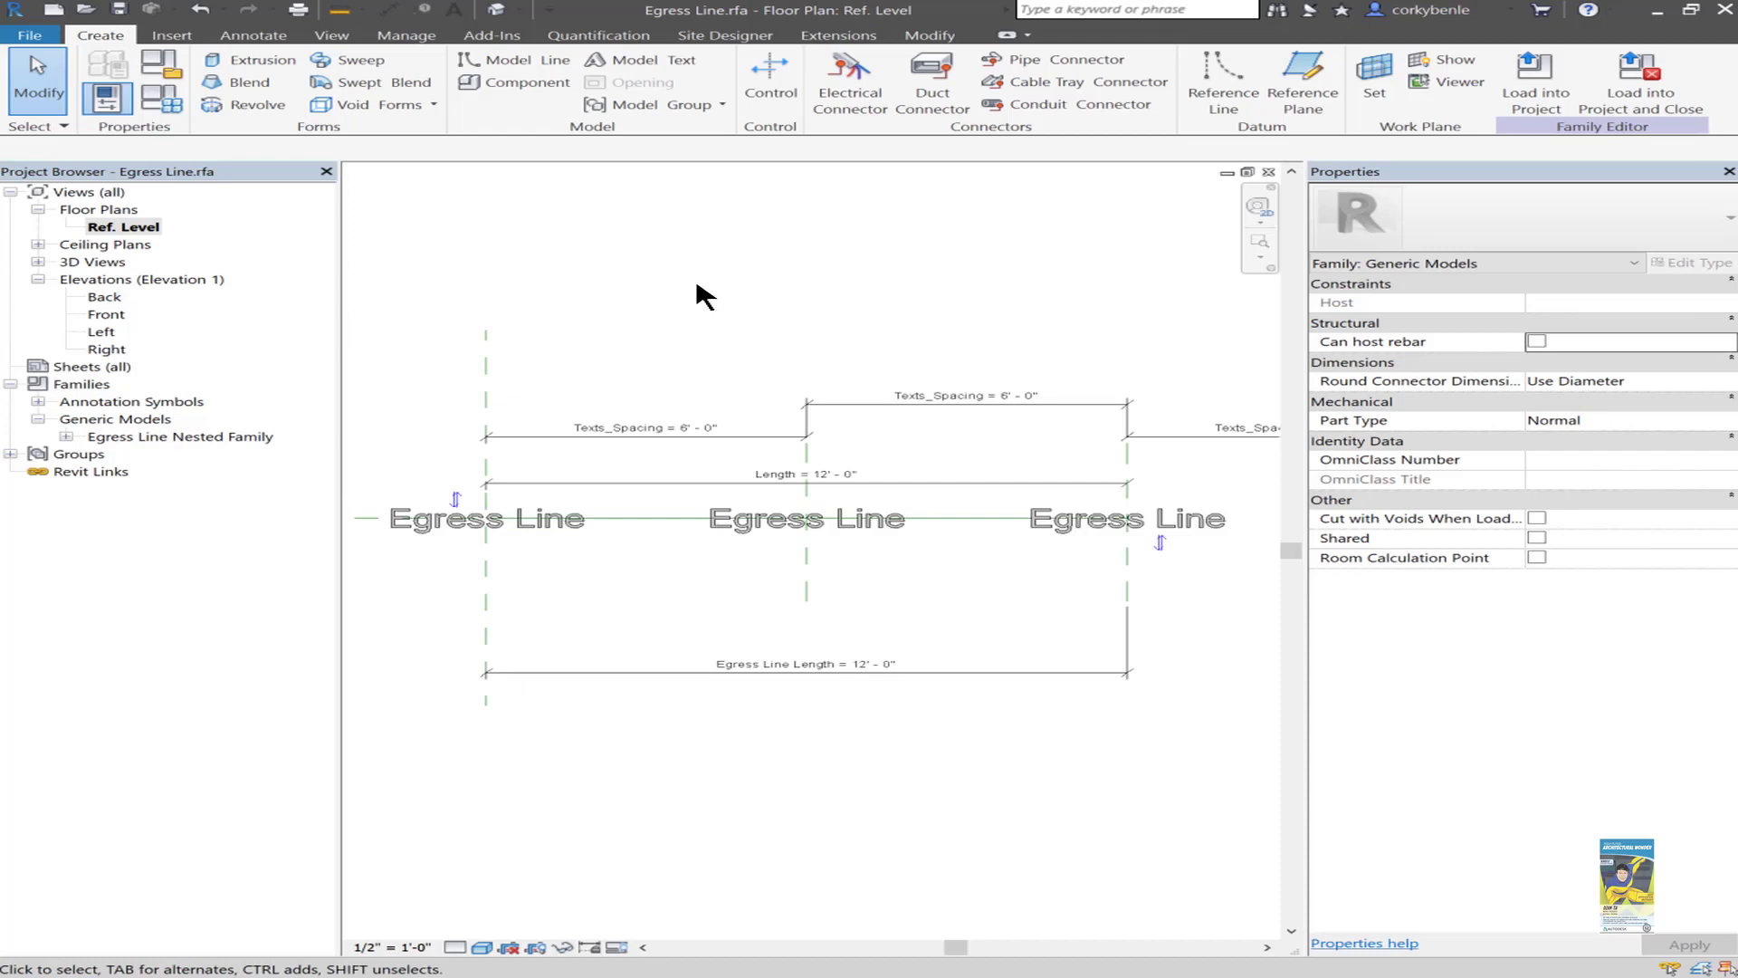
pyautogui.scroll(-1, 722, 282)
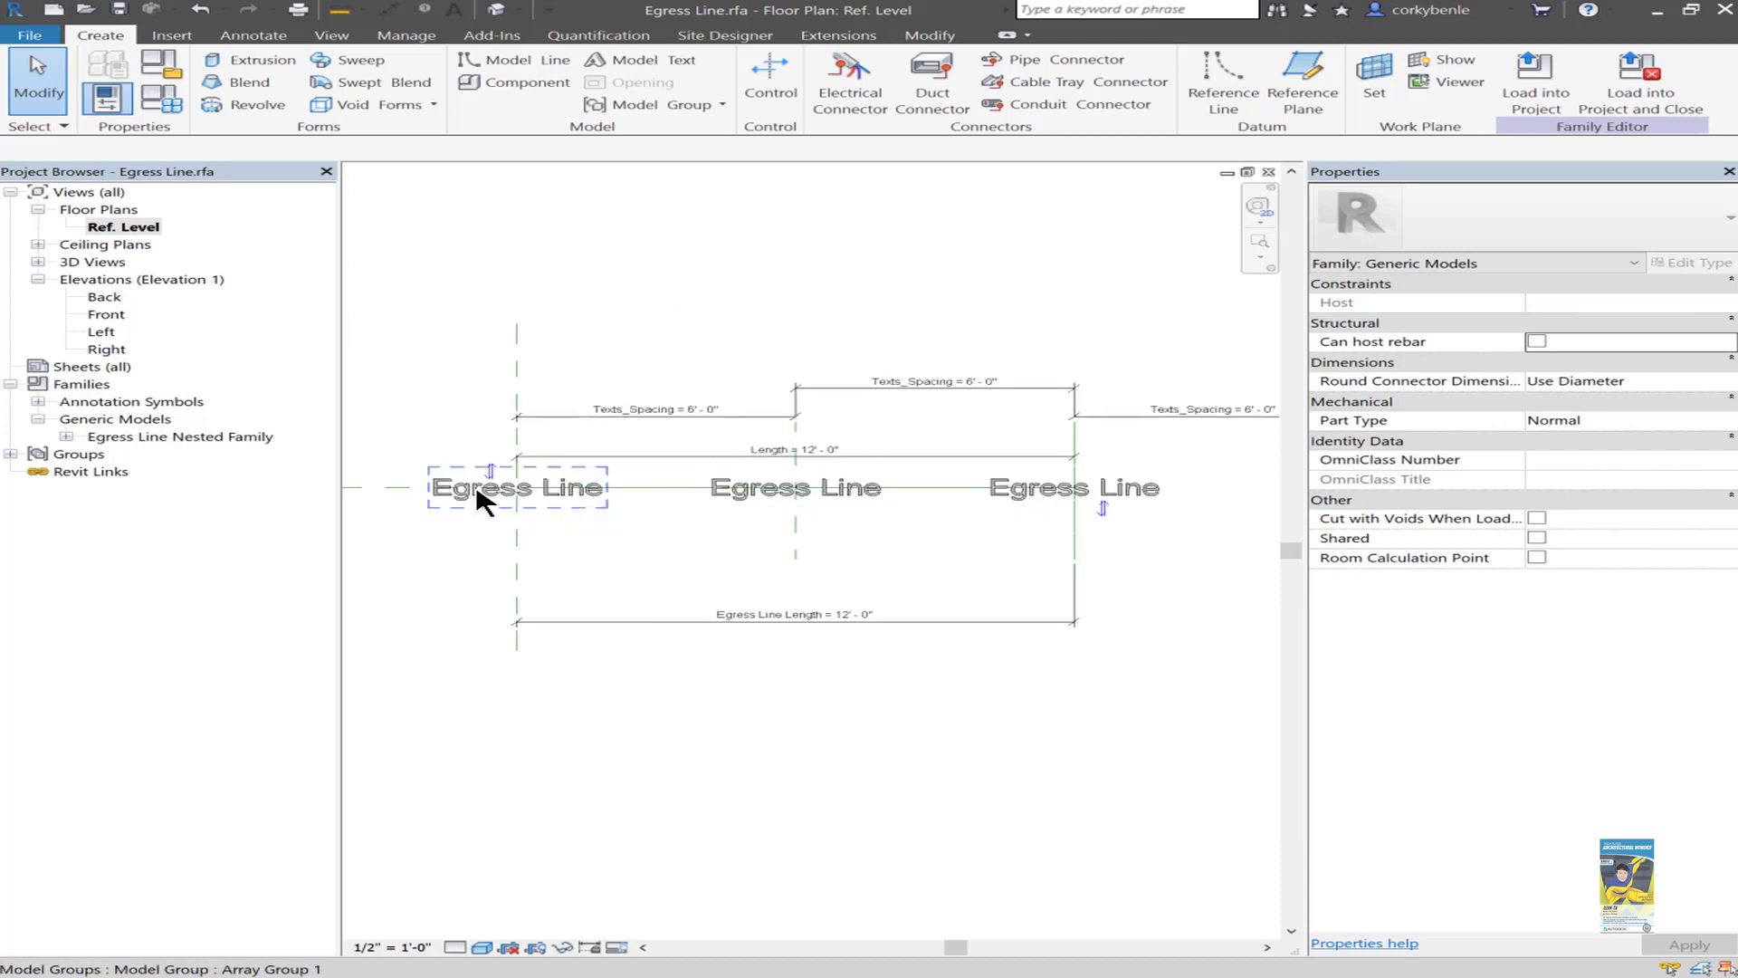
pyautogui.press('Tab')
pyautogui.click(612, 425)
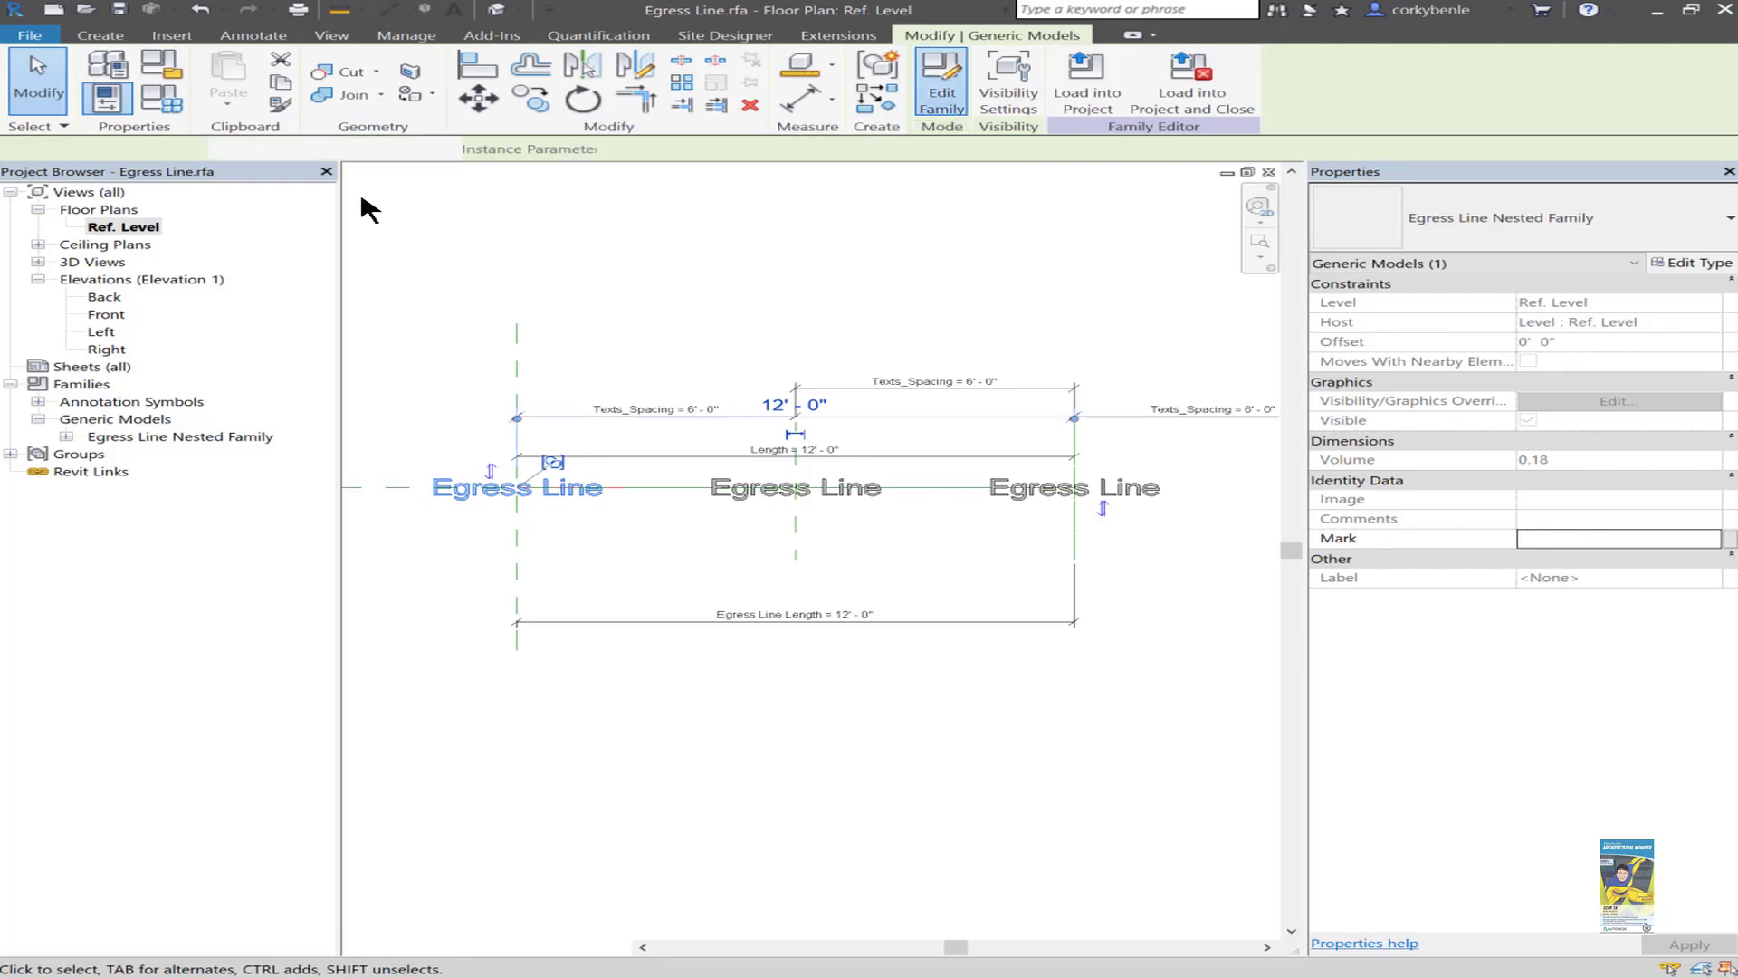
pyautogui.click(943, 101)
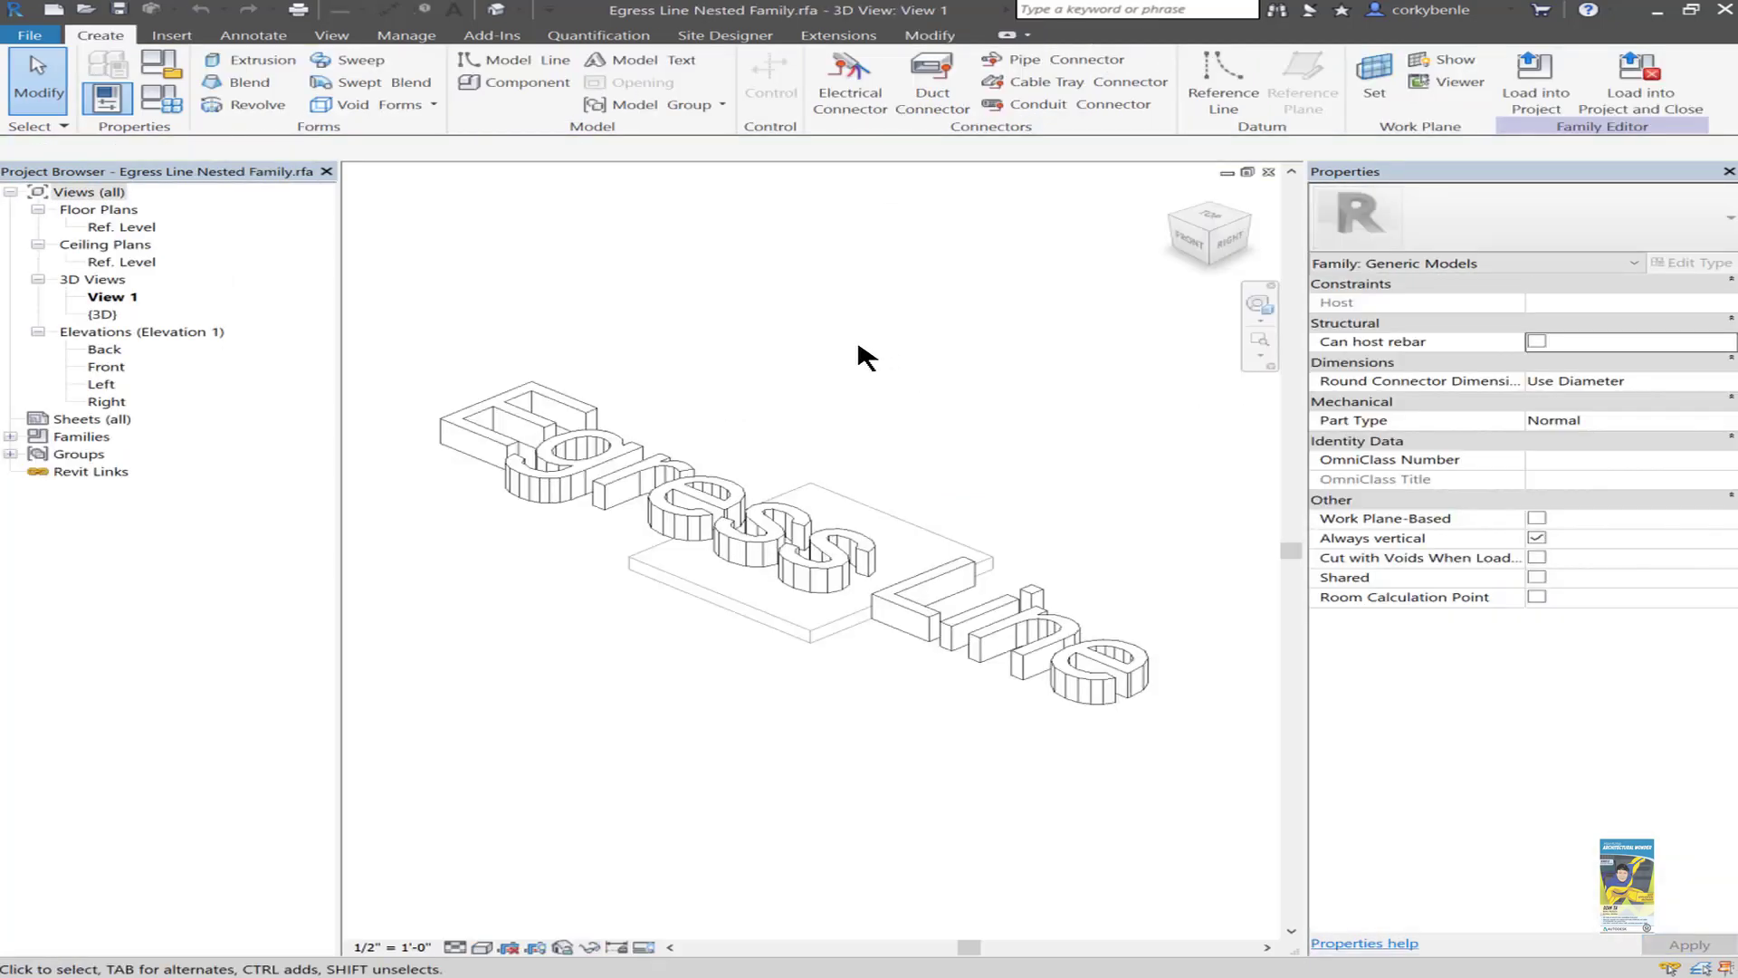
pyautogui.press('s')
pyautogui.press('d')
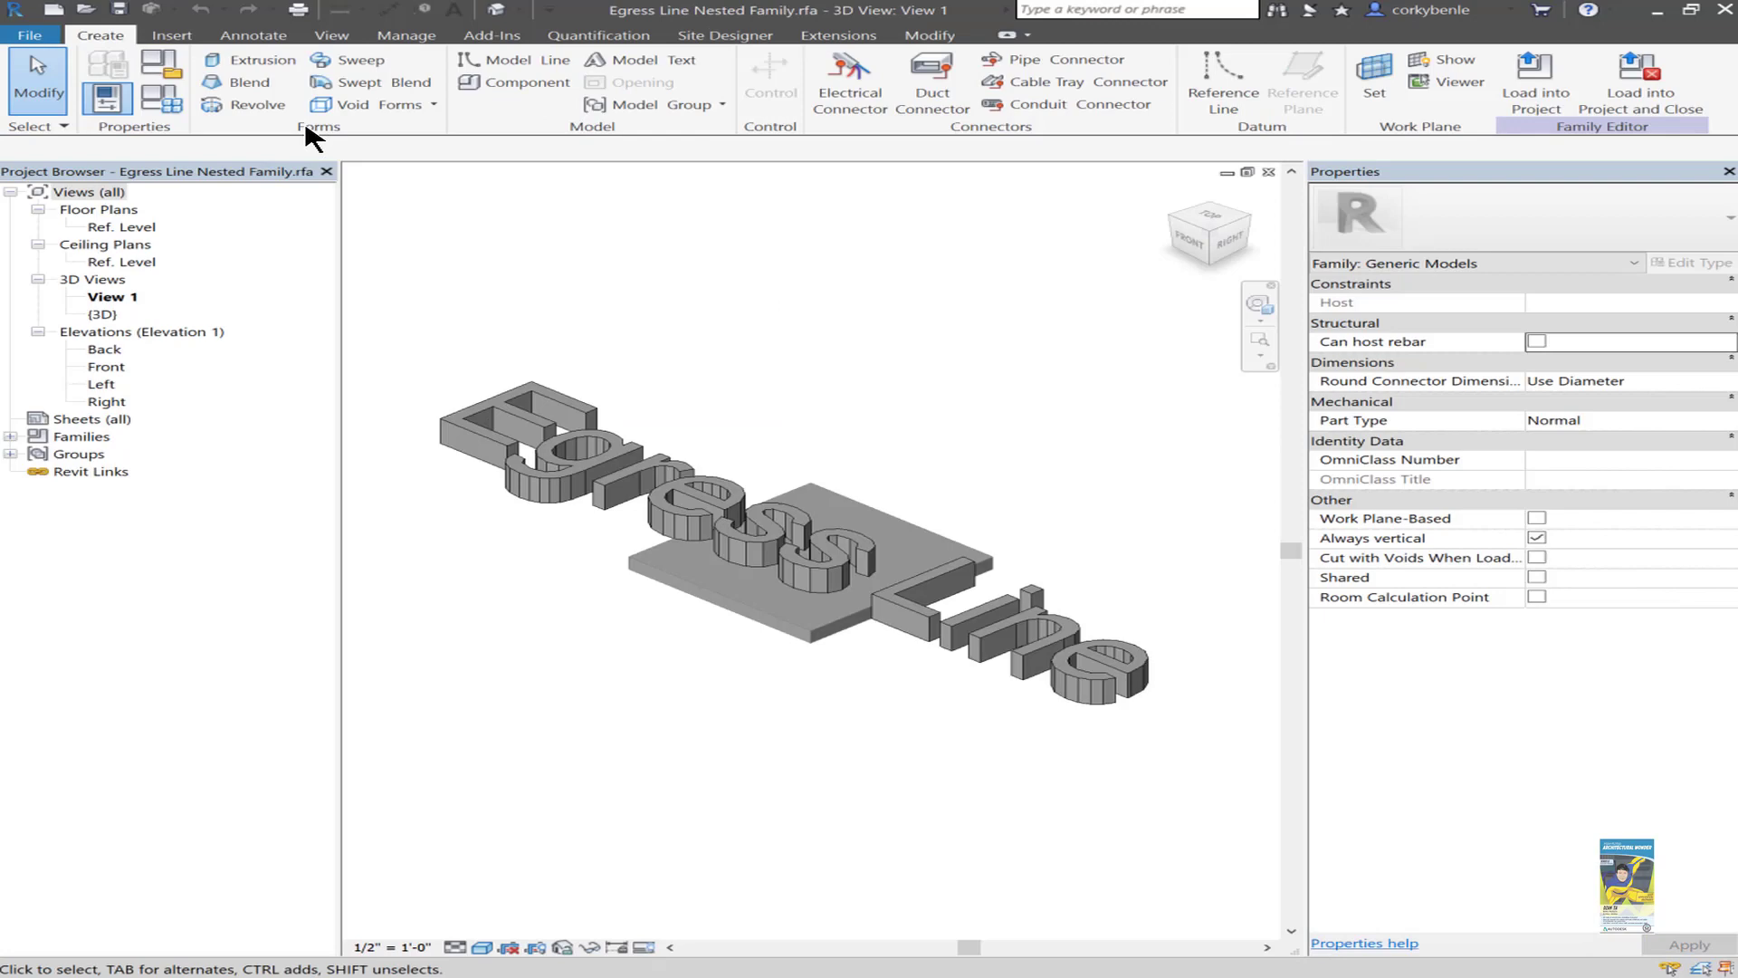
# Check the nested family's category and parameters without changing them.
pyautogui.press('f')
pyautogui.press('c')
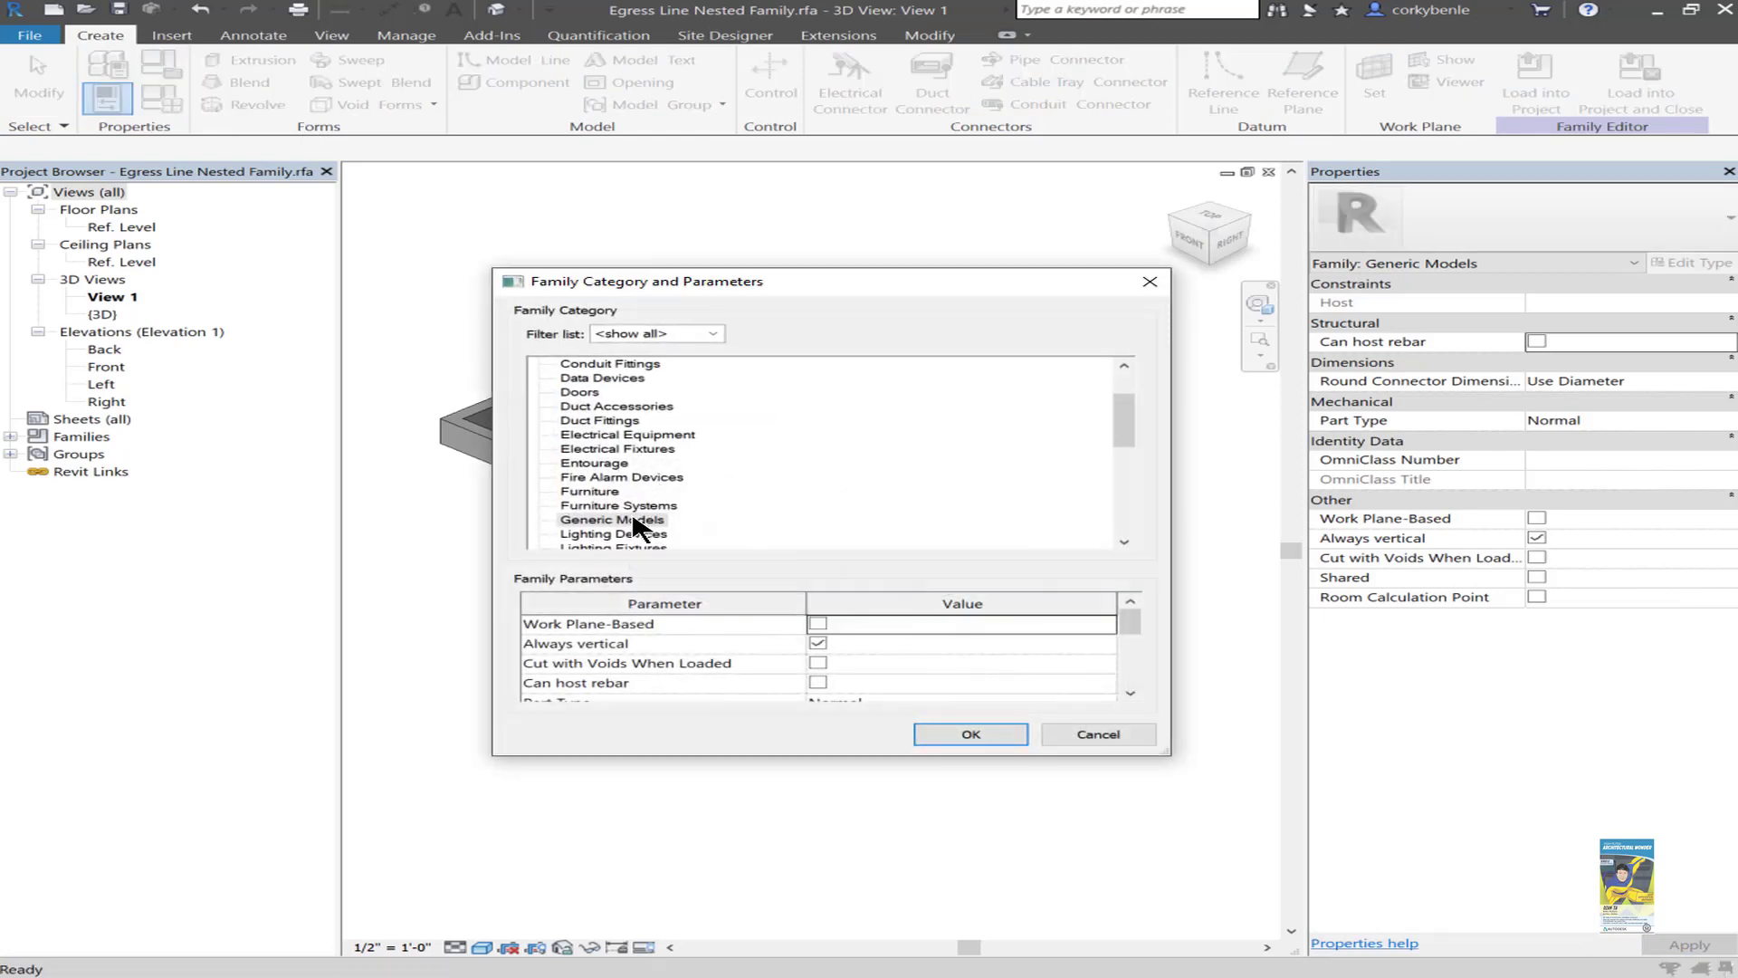
pyautogui.click(1096, 734)
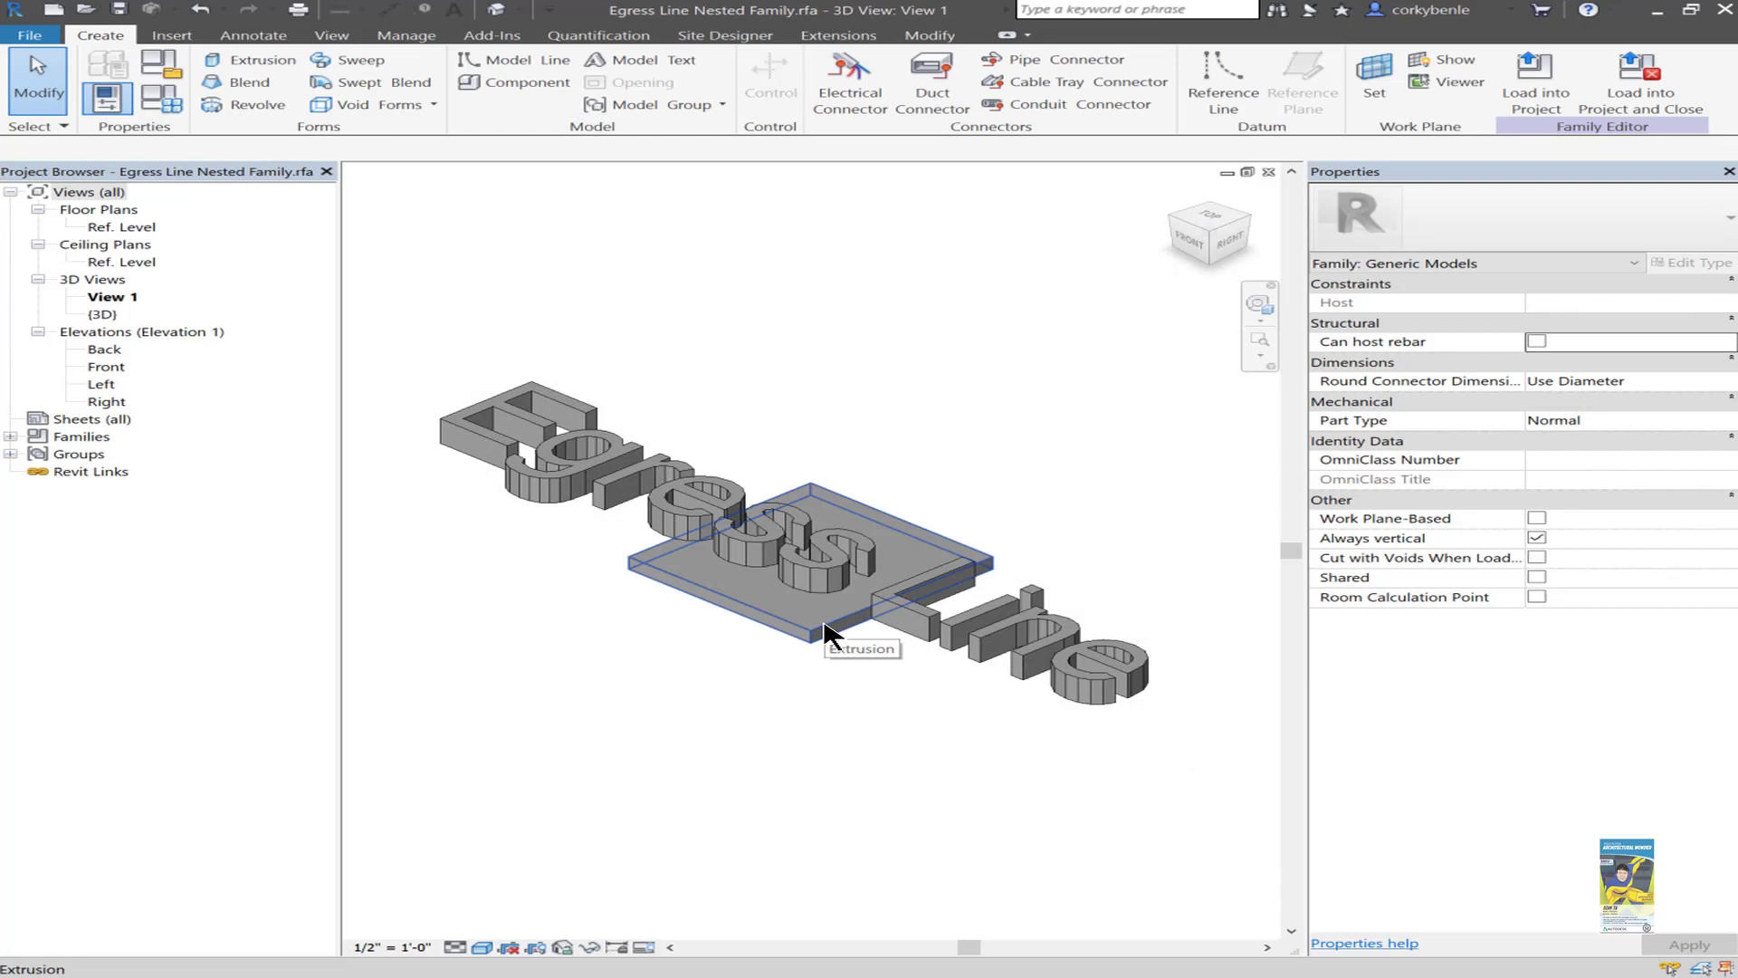
# Review the type properties of the Egress Line model text, including its font and text size, without changing them.
pyautogui.click(649, 509)
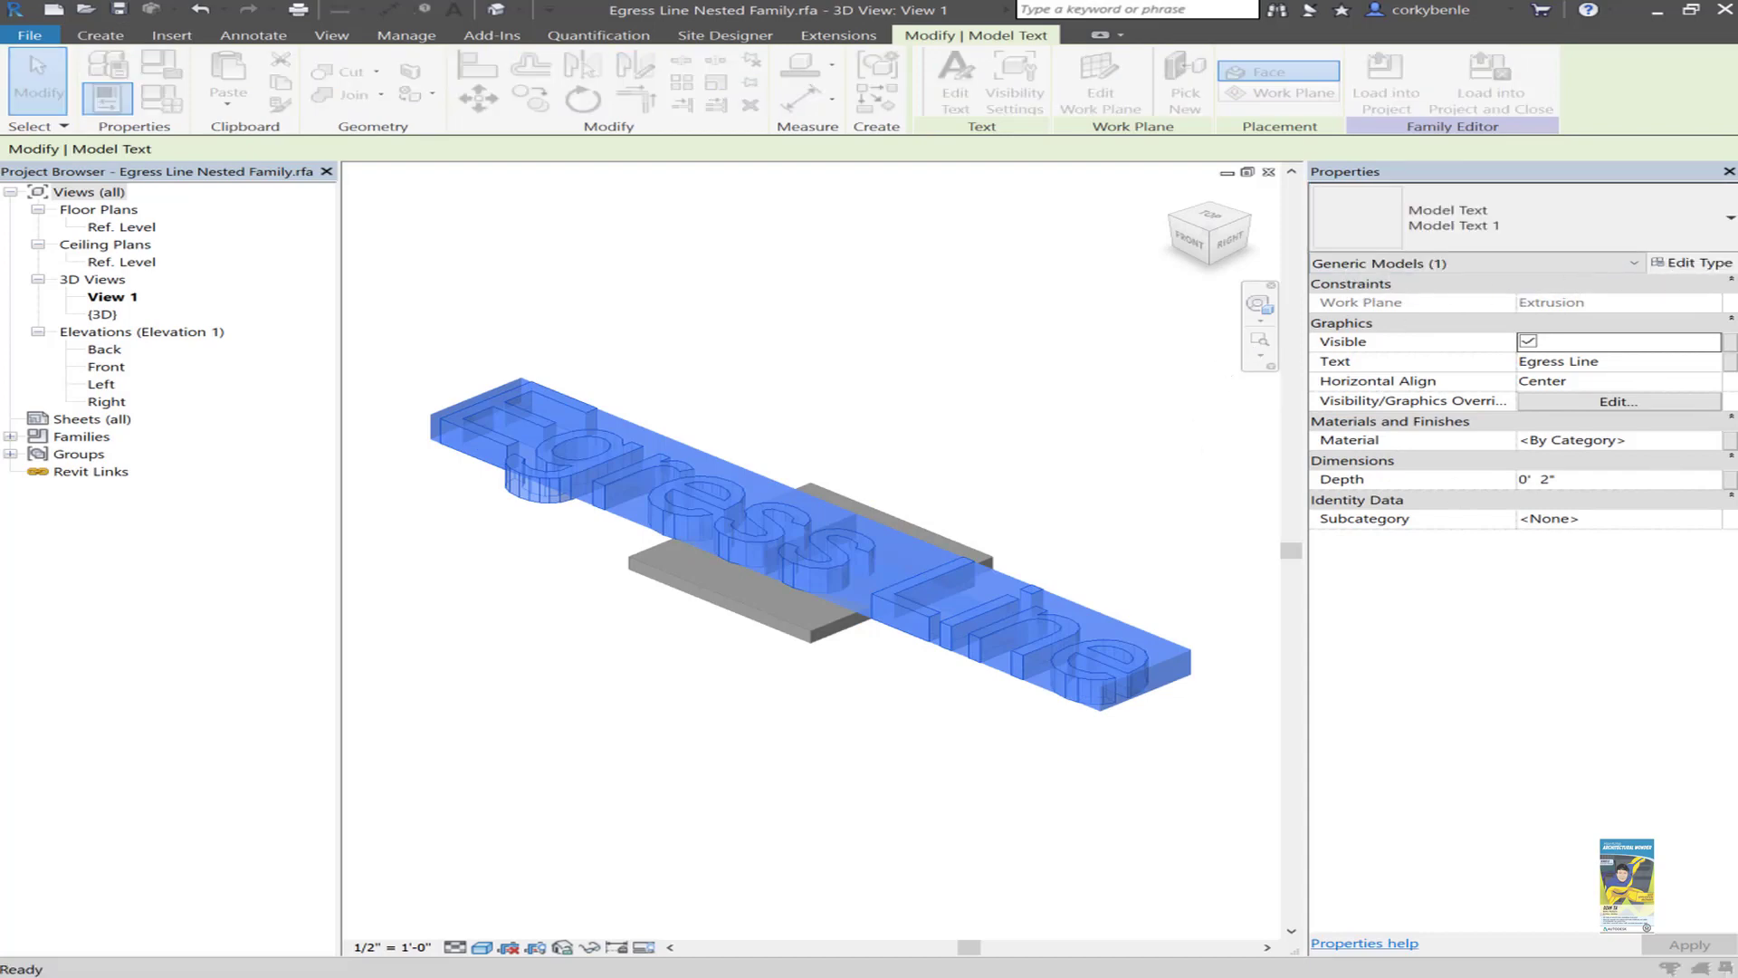
pyautogui.click(1690, 263)
pyautogui.moveTo(1194, 73); pyautogui.dragTo(643, 218)
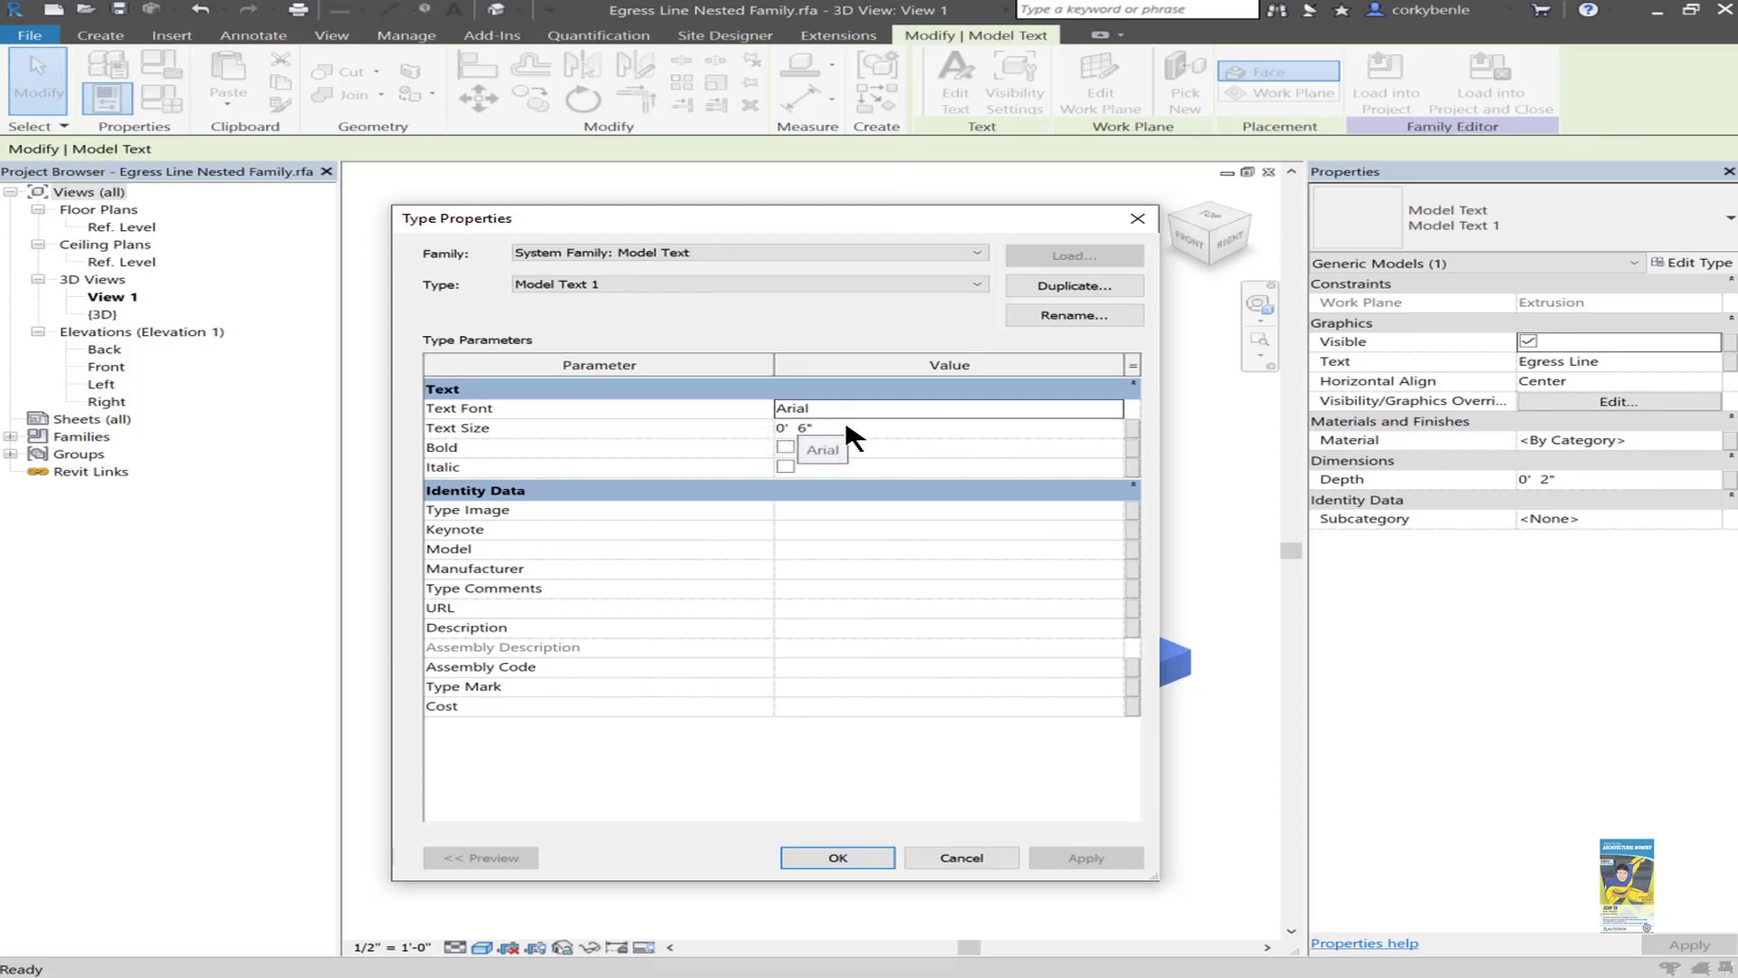
pyautogui.click(961, 857)
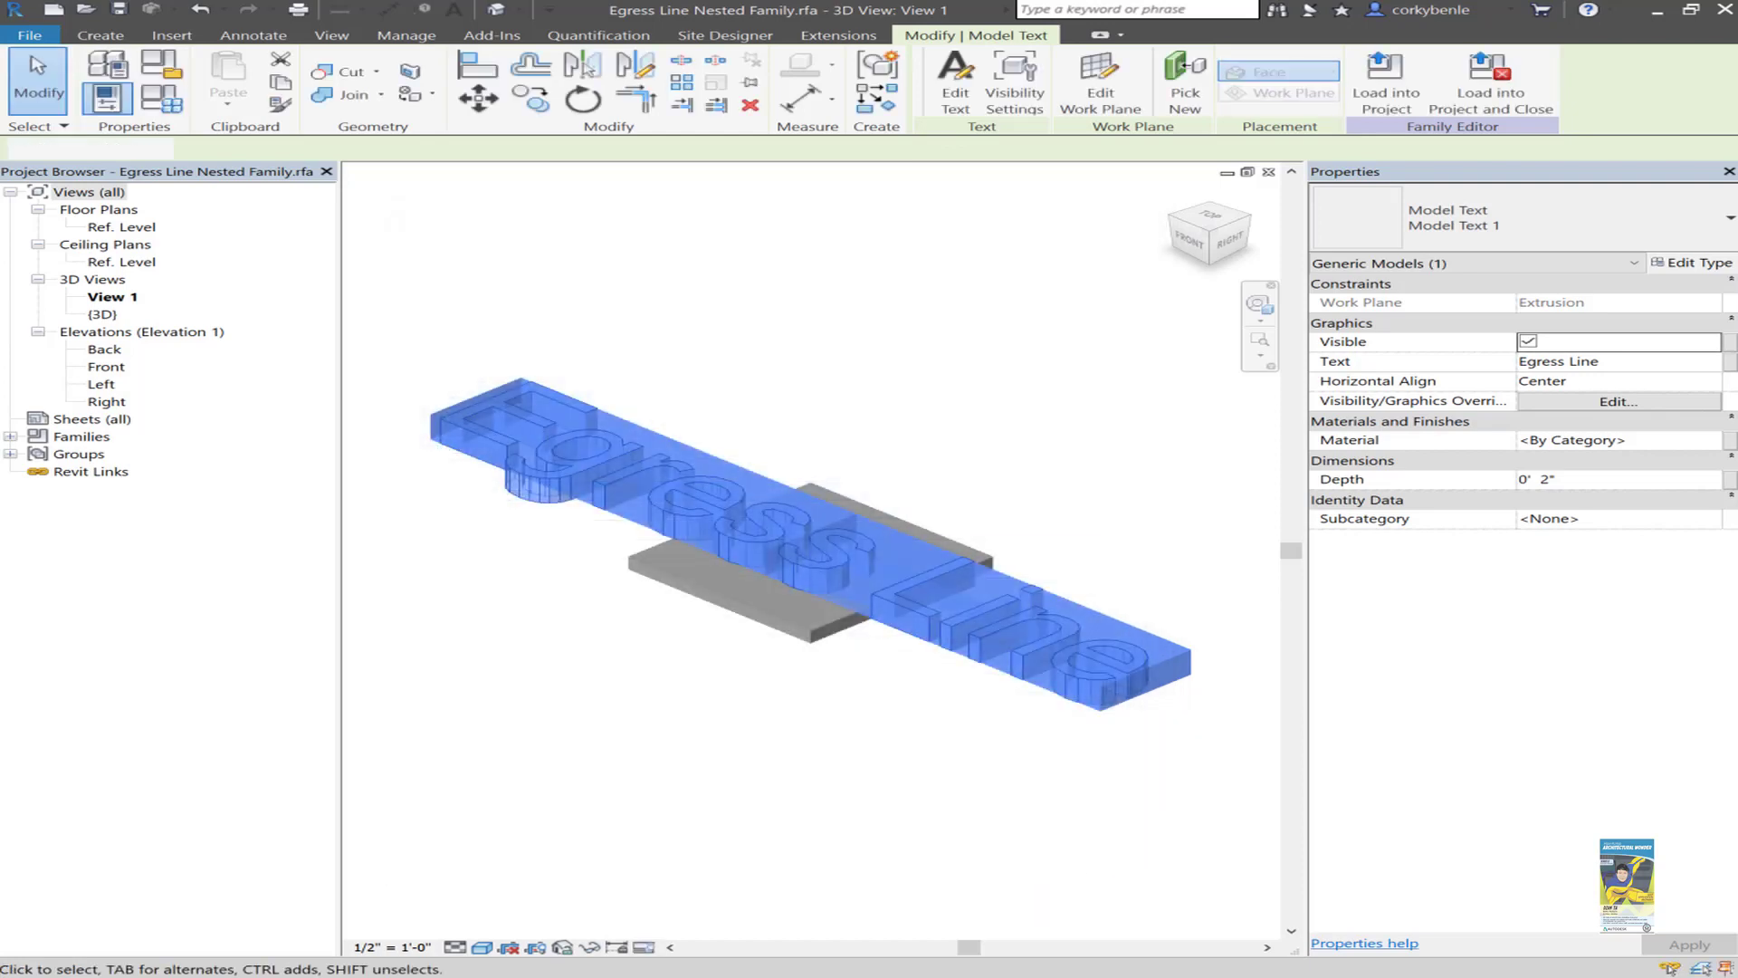
# Inspect the visibility settings of the square extrusion behind the text in the nested family's Ref. Level plan without changing them.
pyautogui.press('Escape')
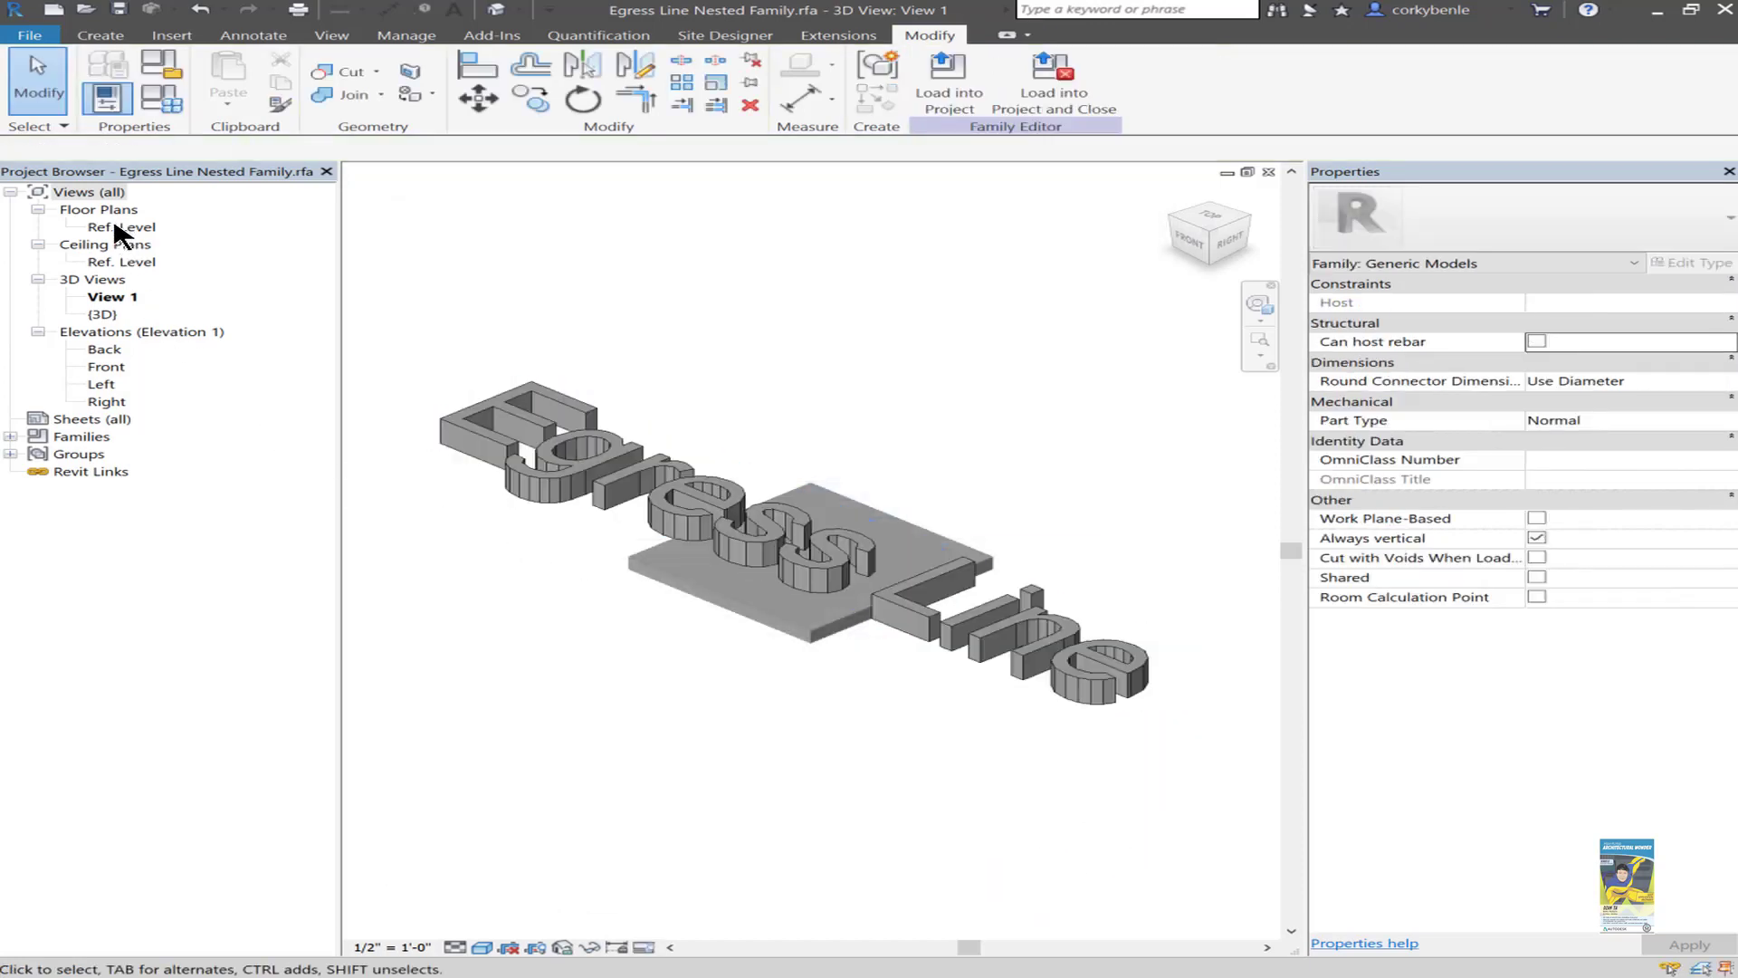
pyautogui.doubleClick(118, 227)
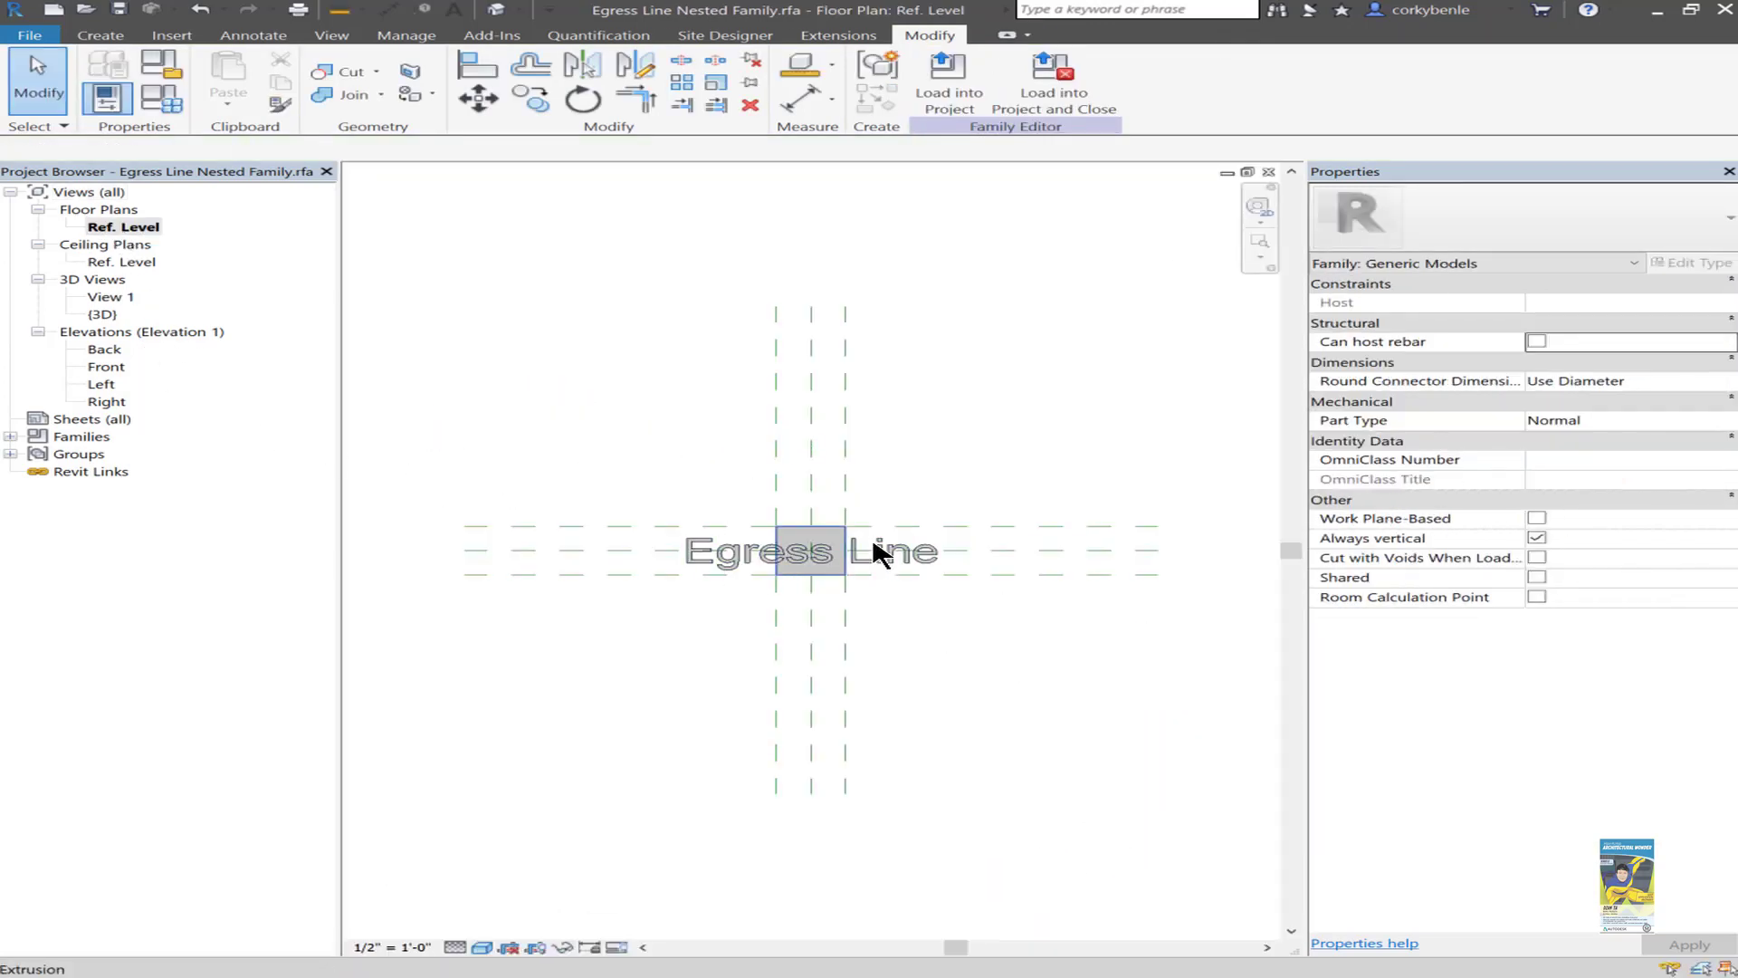
pyautogui.click(827, 535)
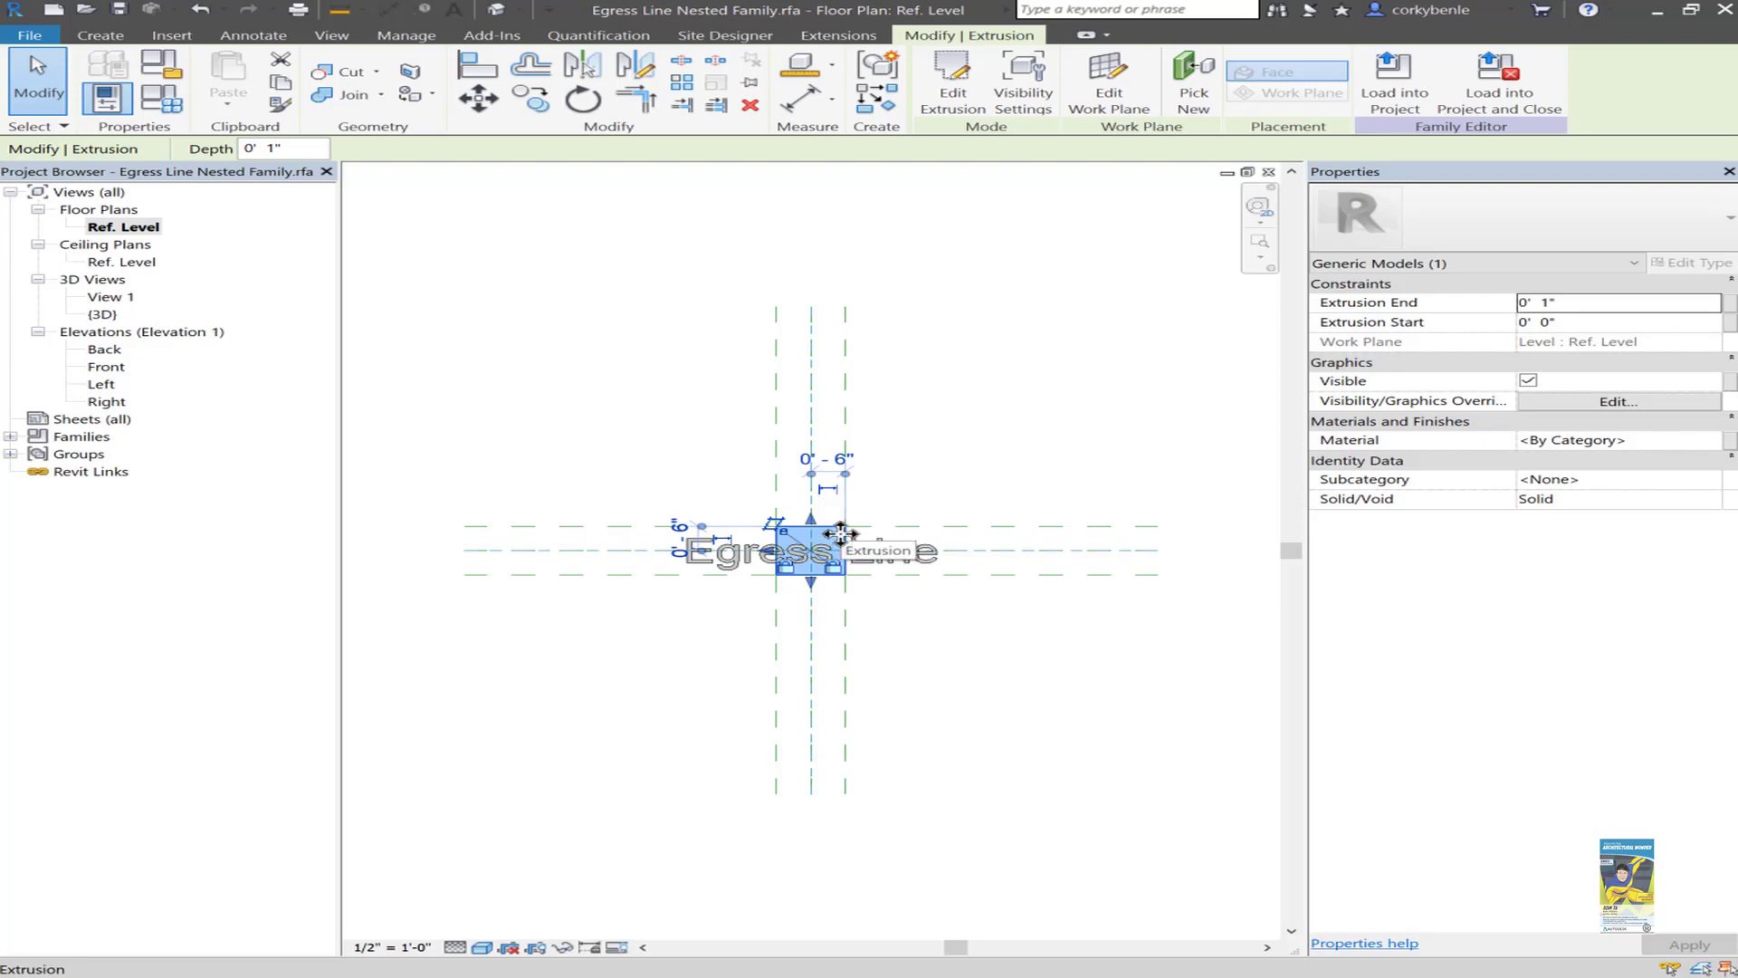
pyautogui.click(1025, 113)
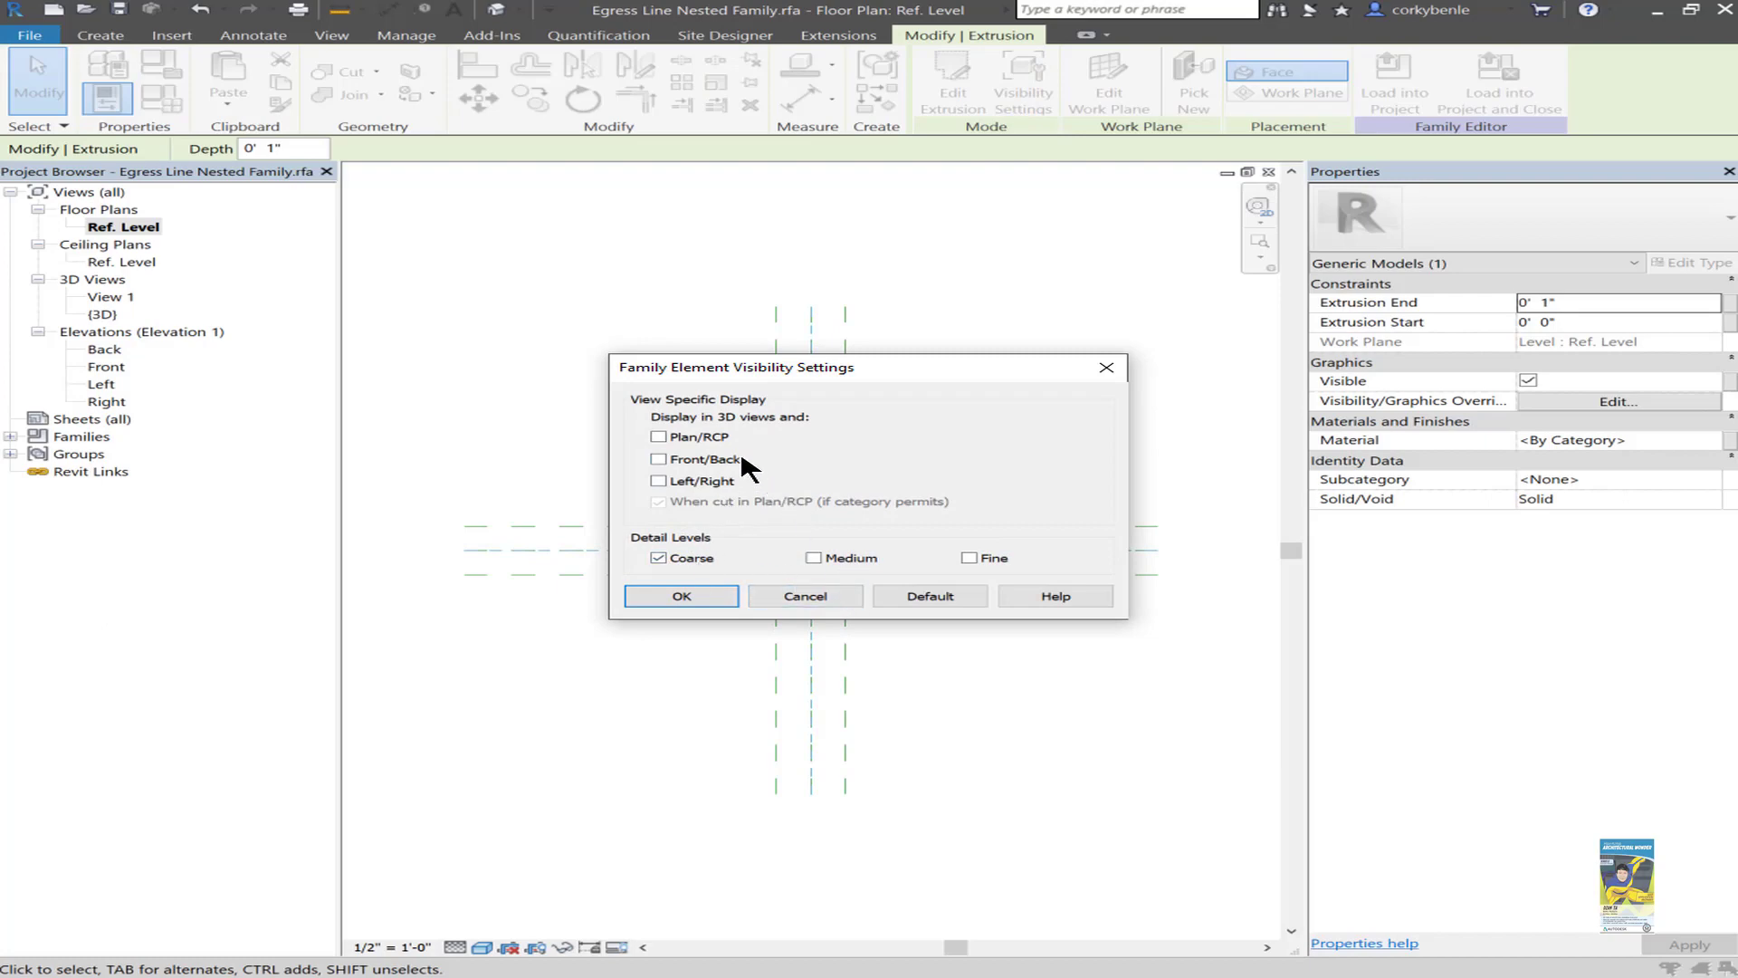
pyautogui.click(817, 595)
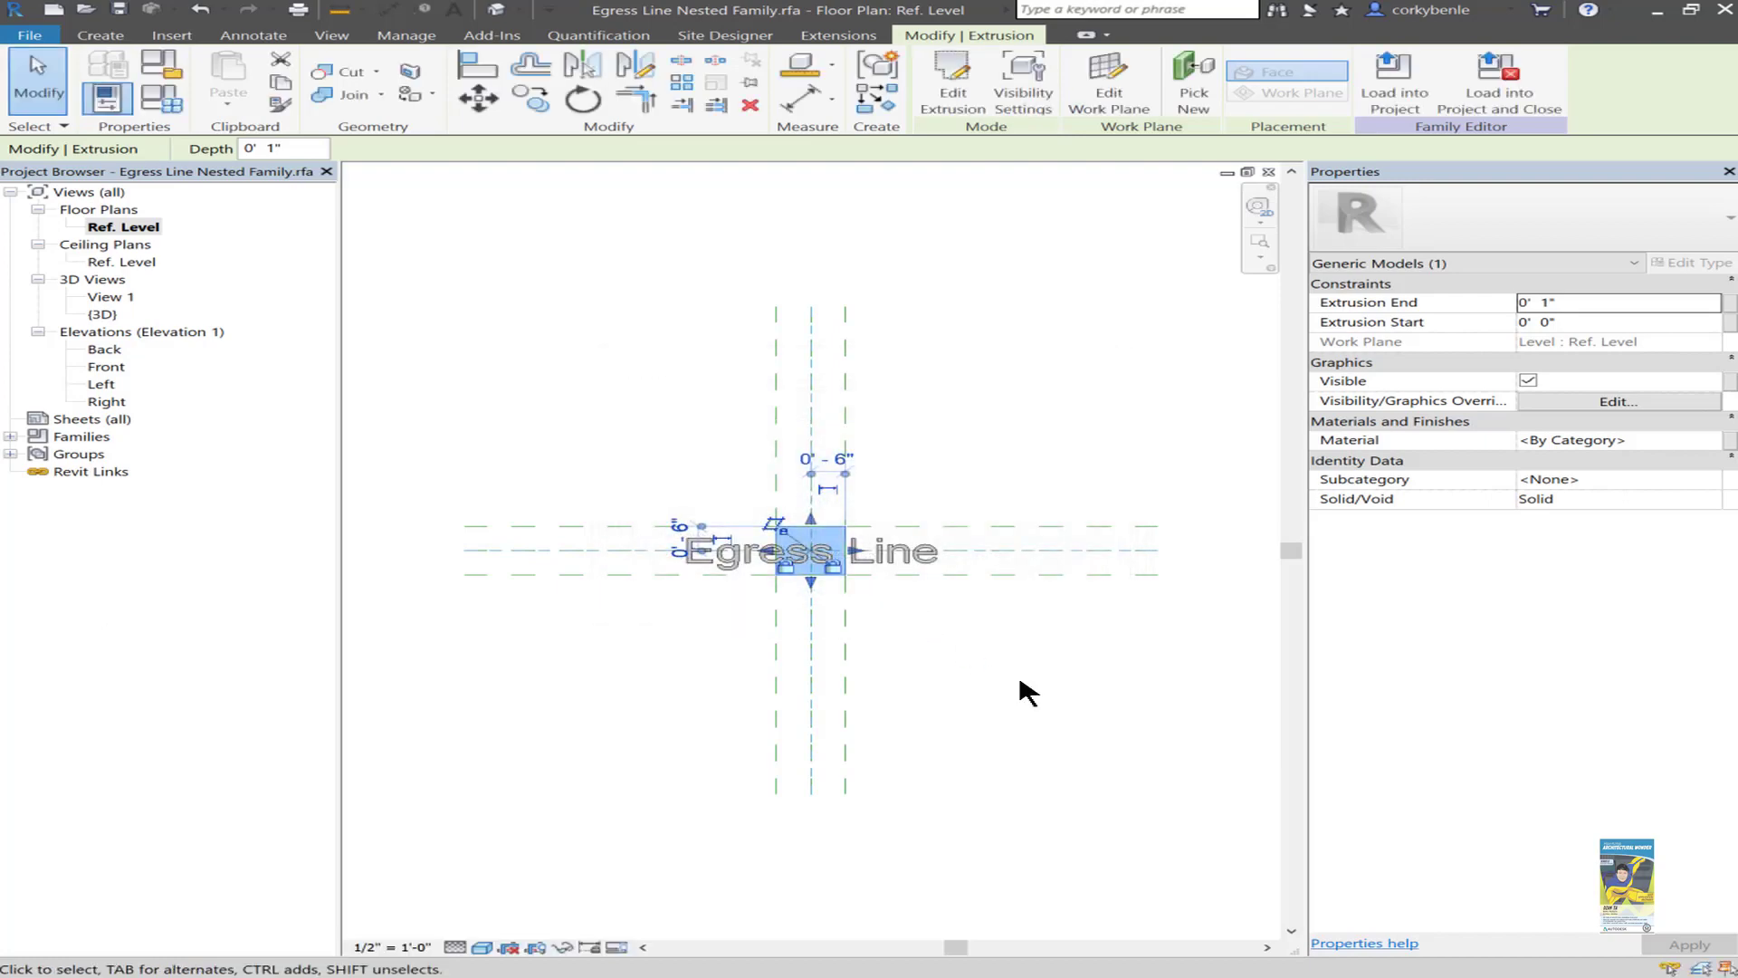
pyautogui.click(1023, 670)
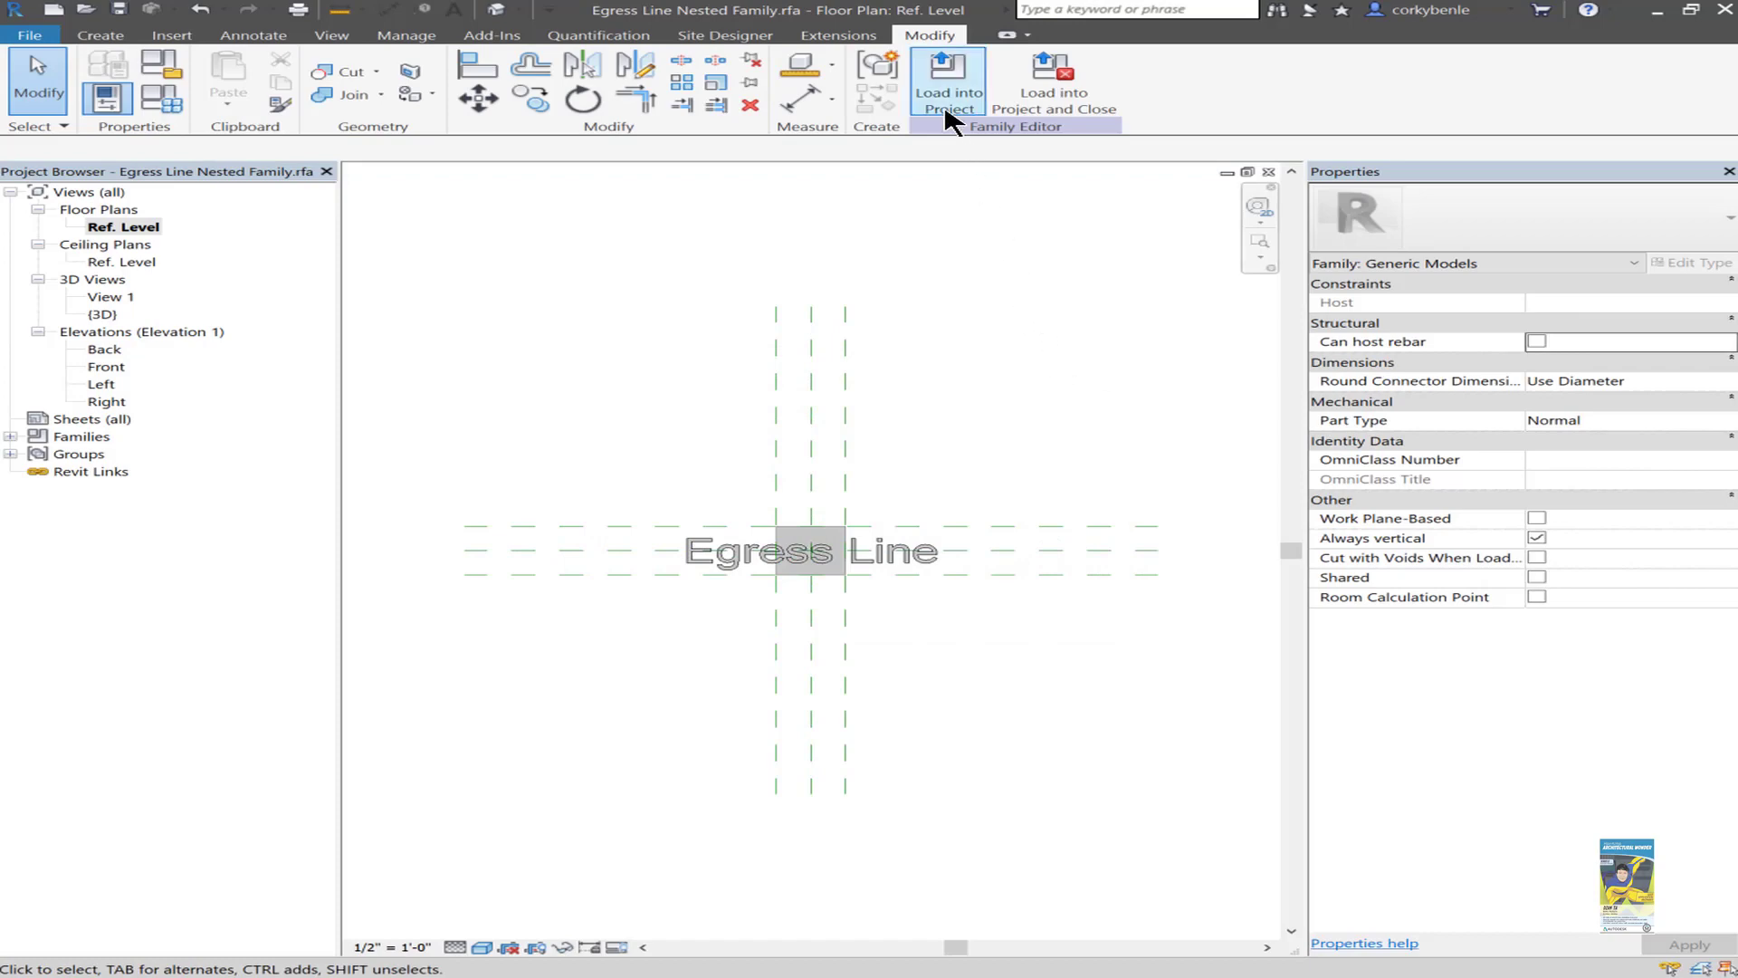
# Close the Egress Line Nested Family without saving and return to the Egress Line family's Ref. Level plan.
pyautogui.click(1276, 171)
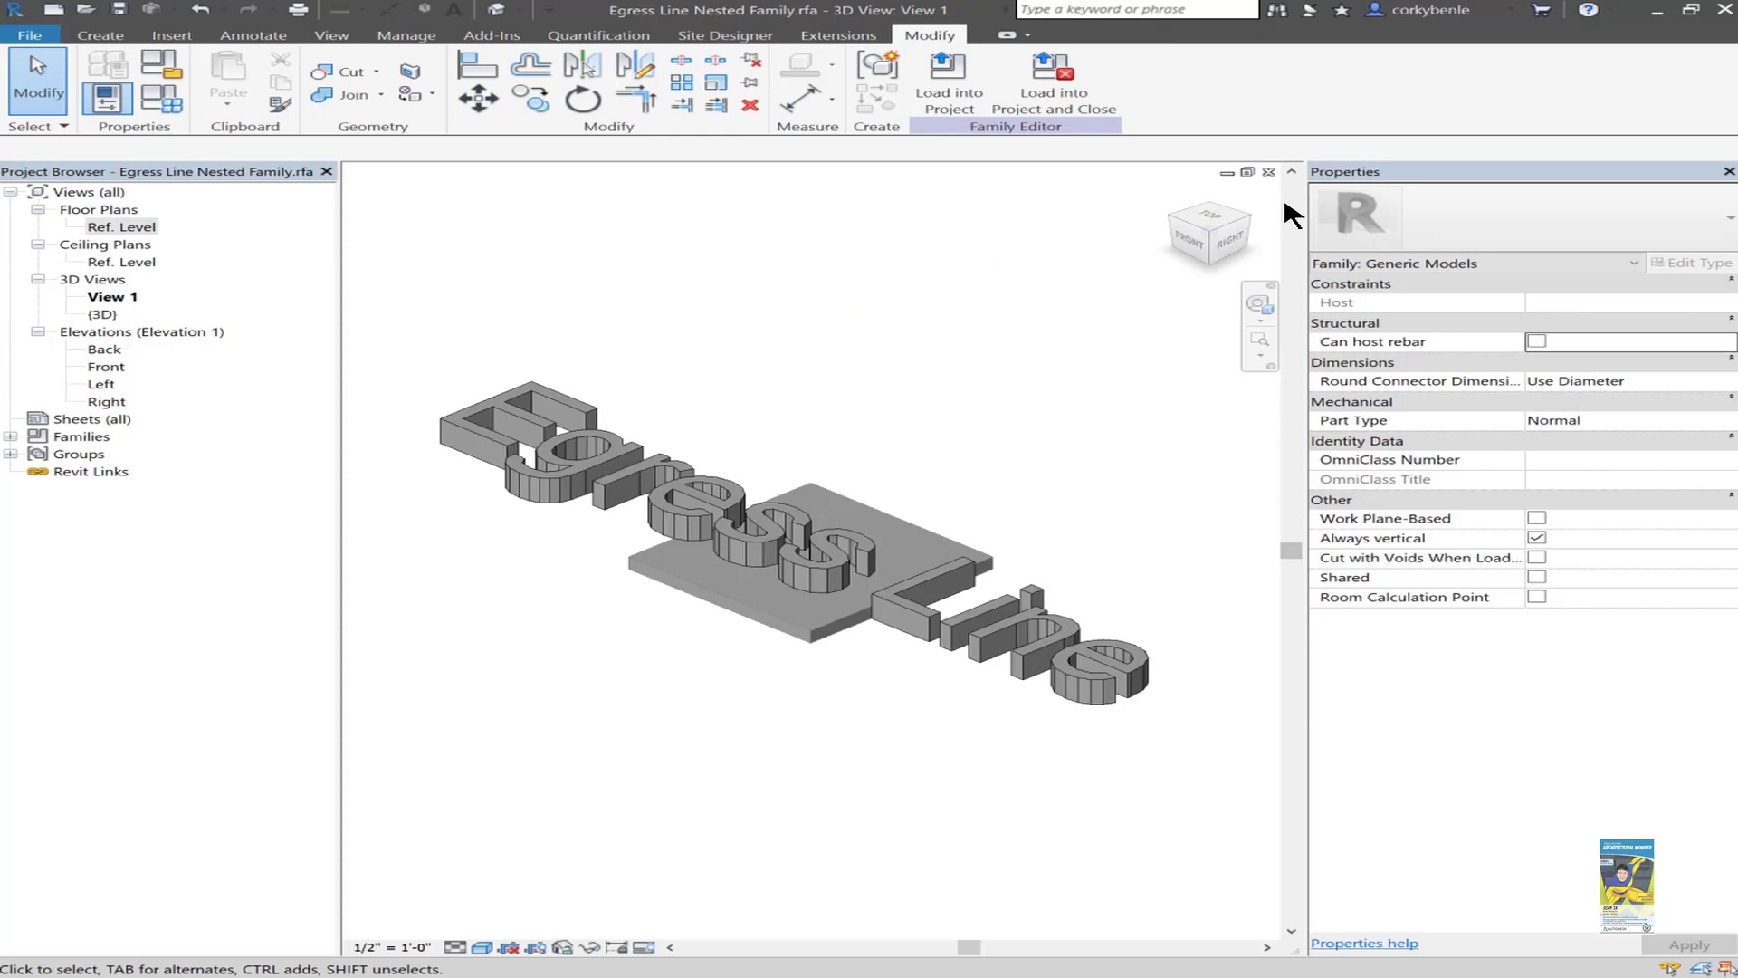
pyautogui.click(1268, 171)
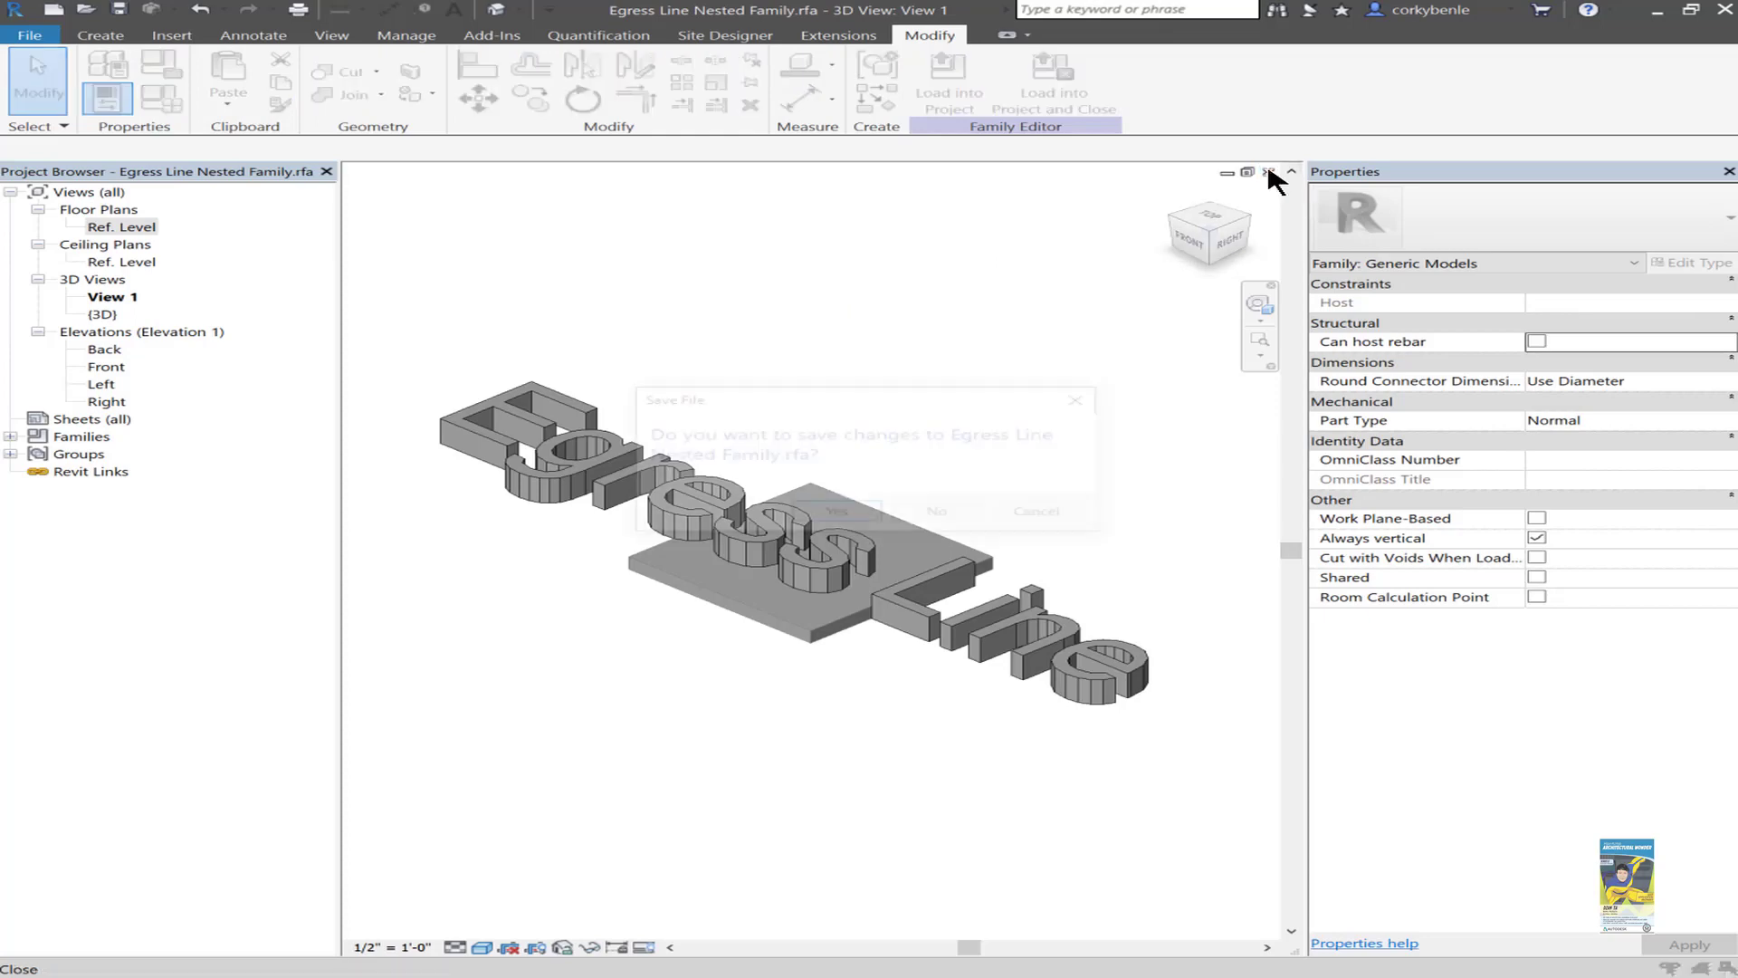
pyautogui.click(944, 507)
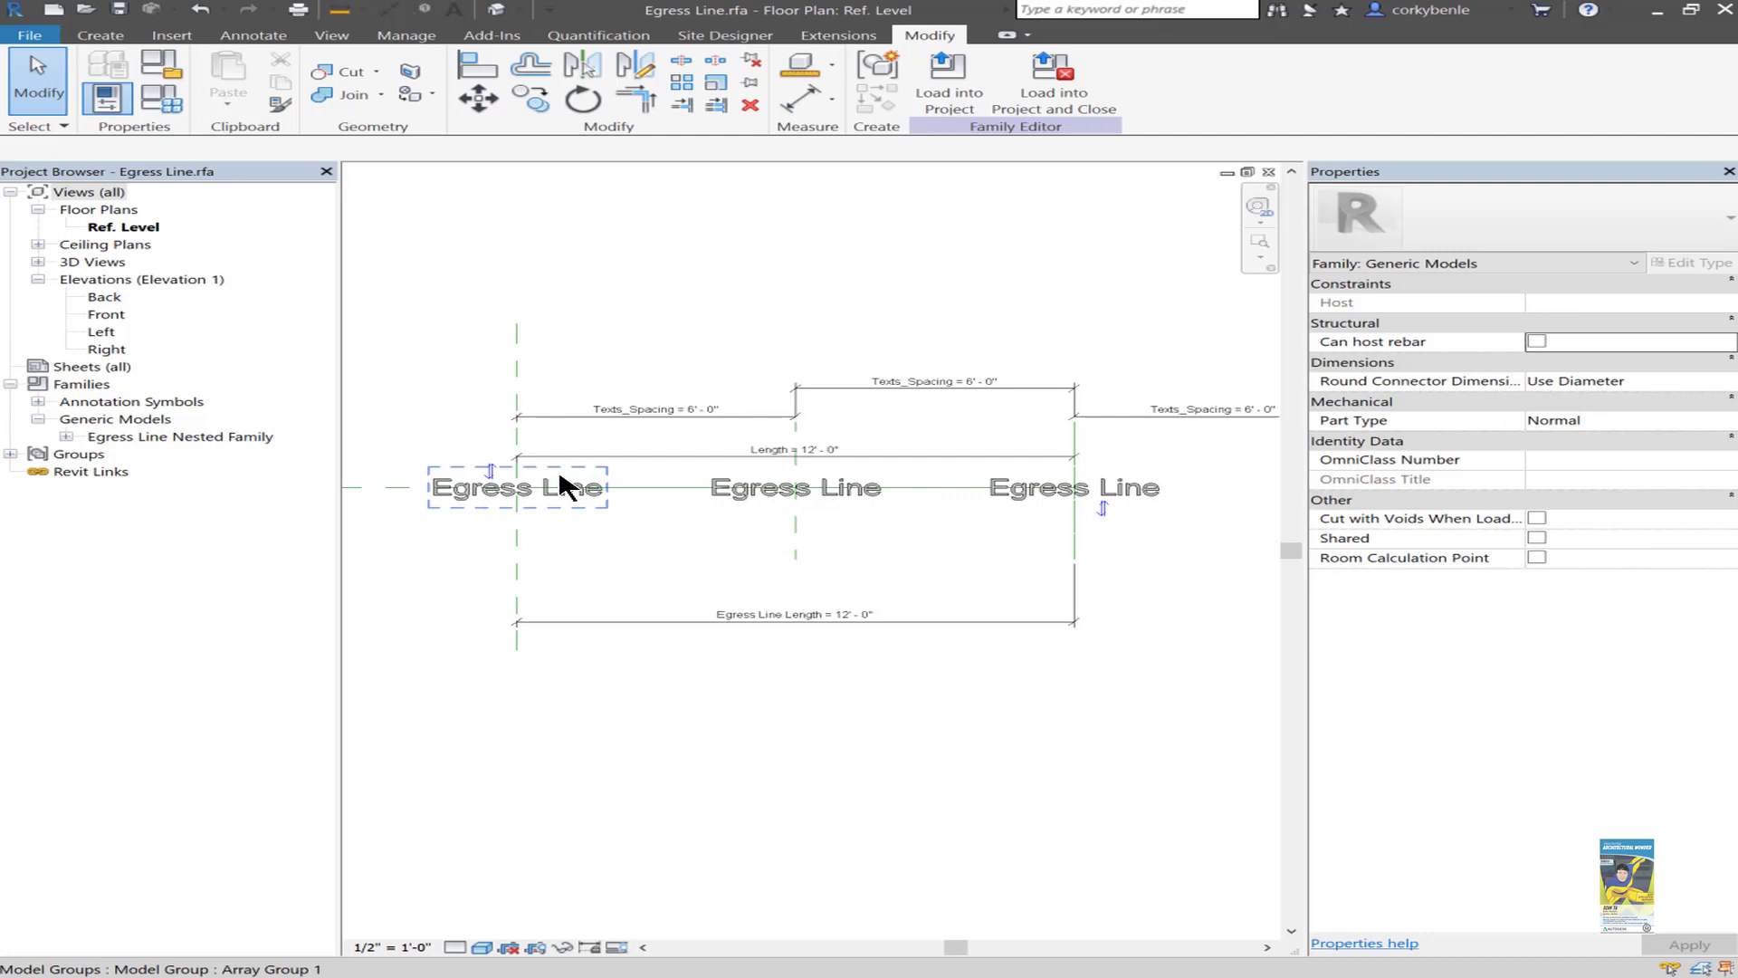
# Inspect the array label on the first text group and the label of the first Texts_Spacing dimension.
pyautogui.click(572, 488)
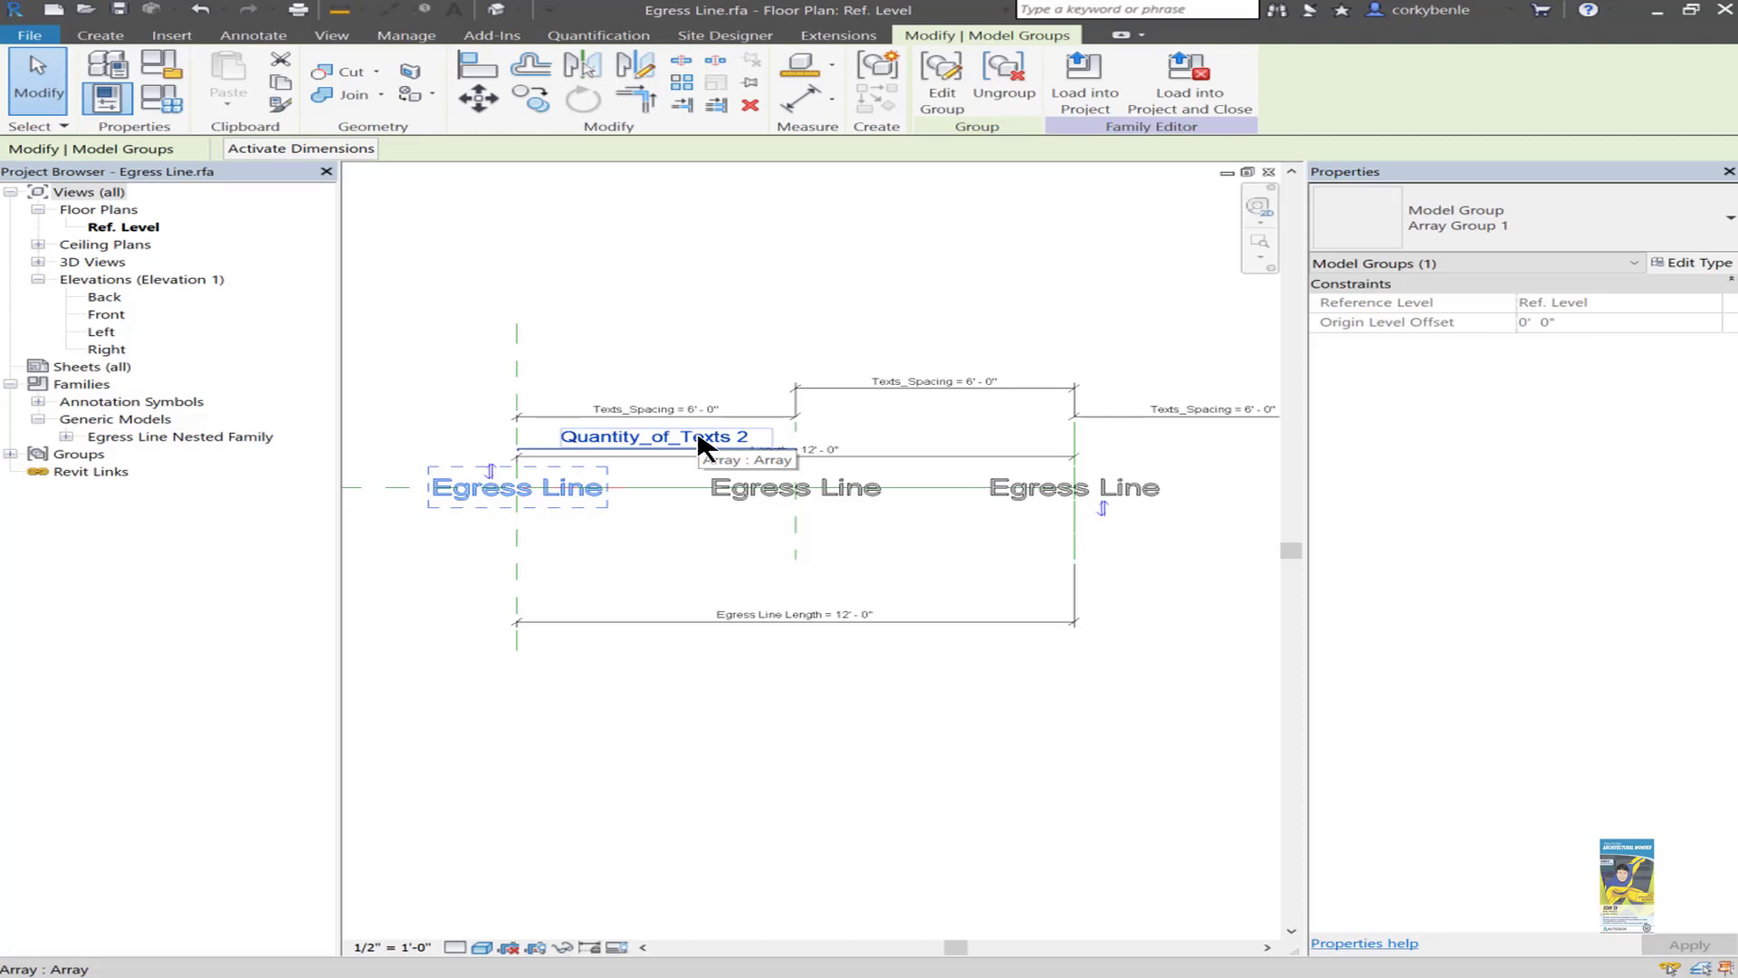
pyautogui.click(617, 724)
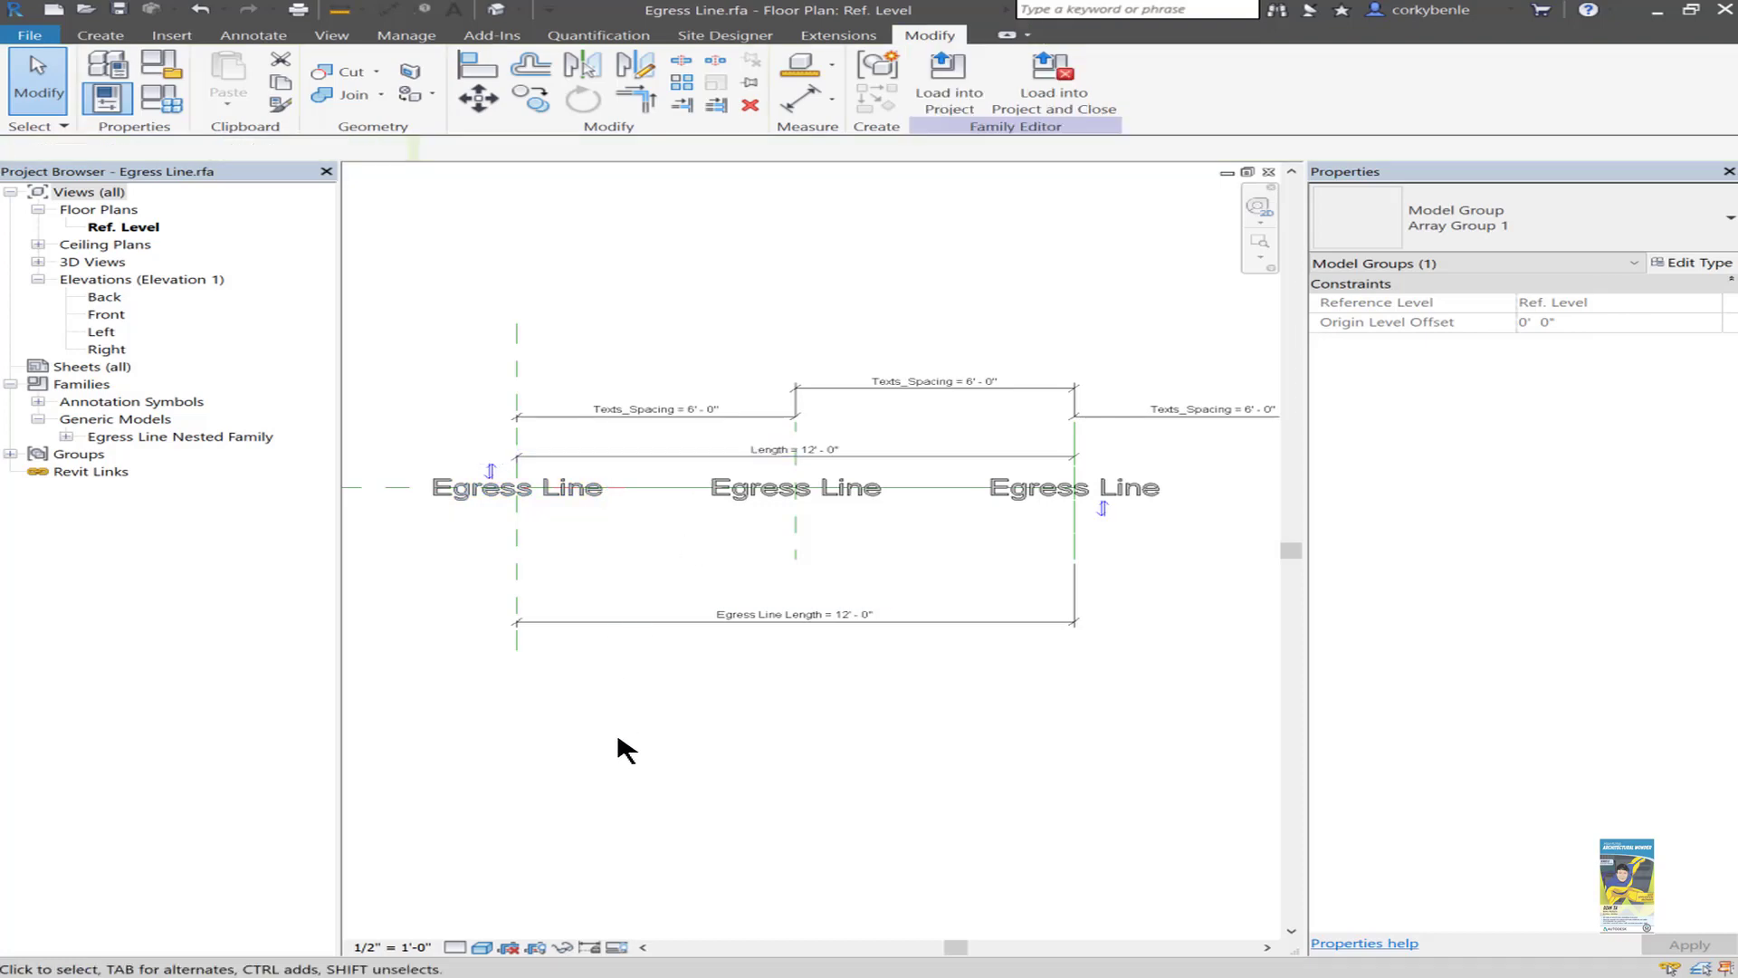
pyautogui.click(624, 417)
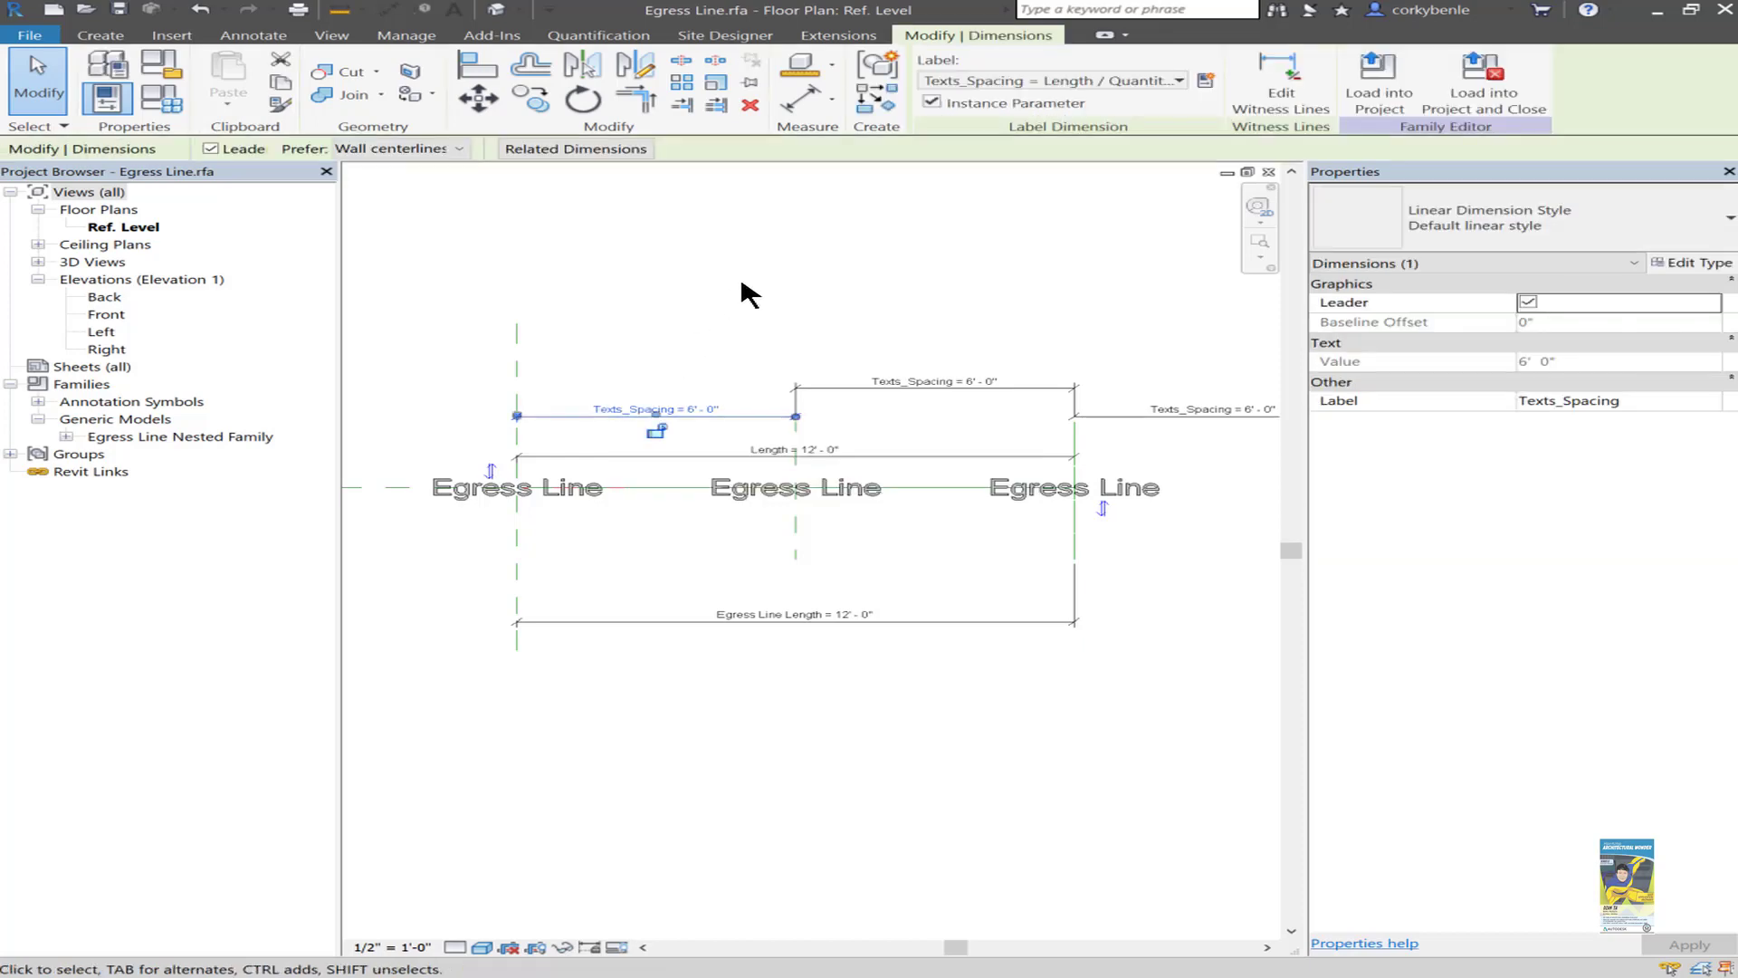
pyautogui.click(741, 283)
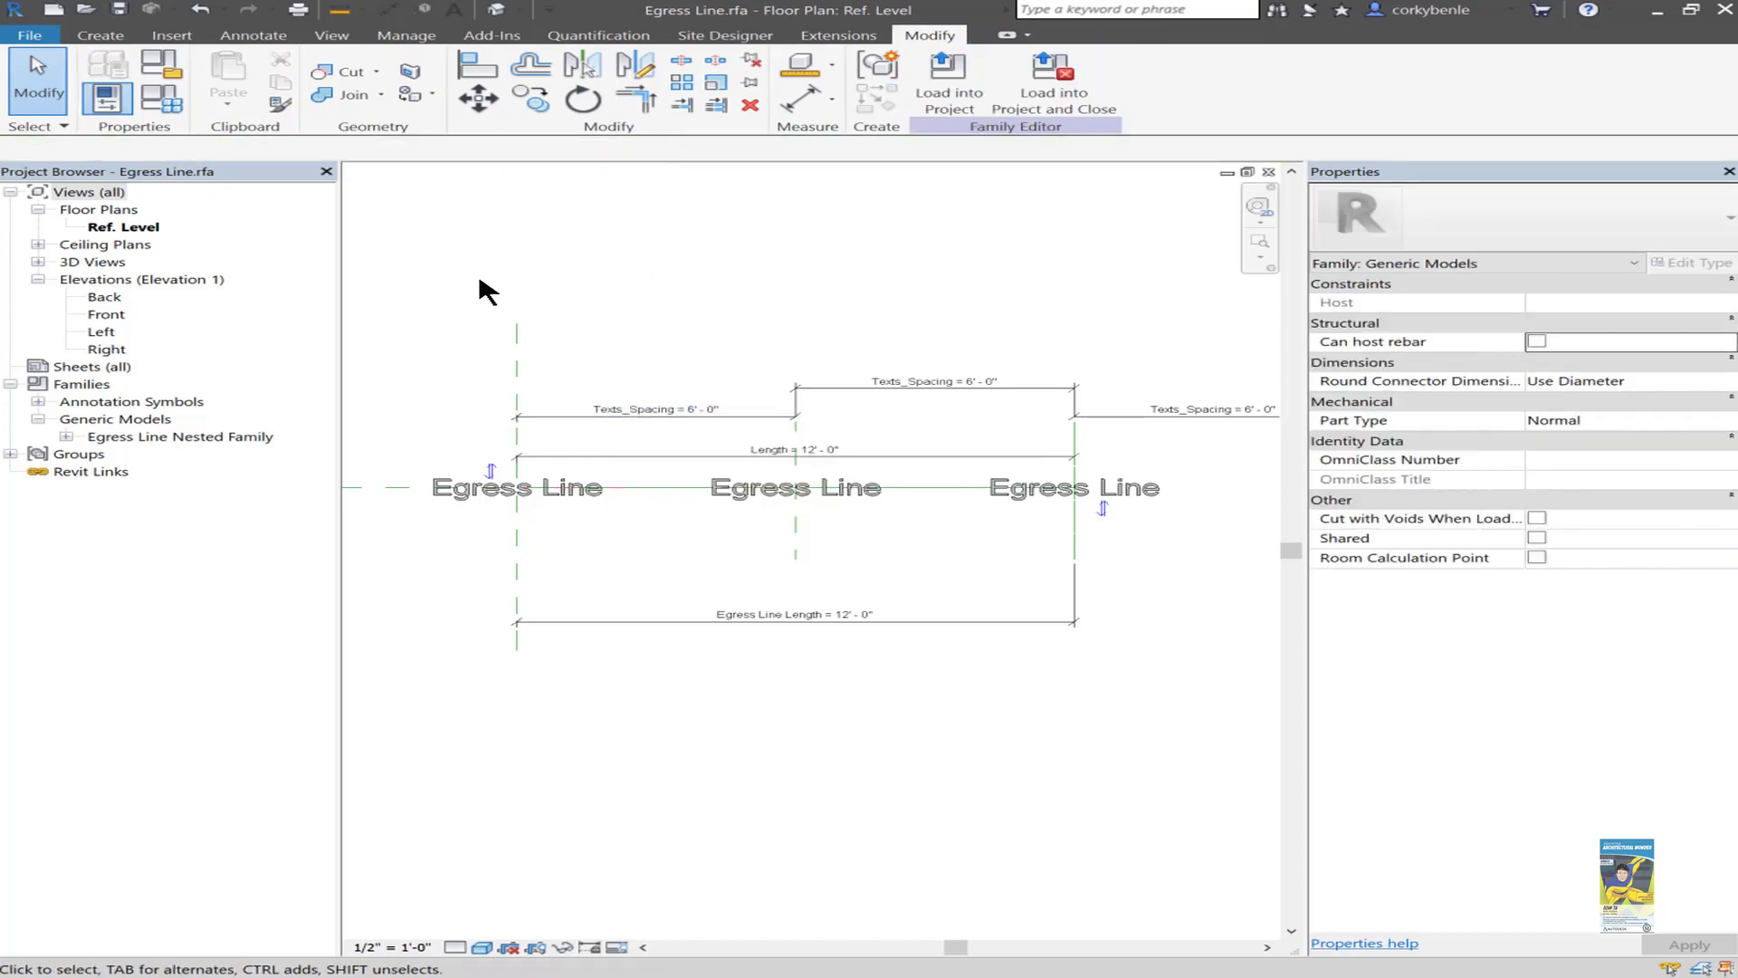
# Review the Egress Line family's parameters and formulas in Family Types, with the Formula column widened, without changing any values.
pyautogui.press('z')
pyautogui.press('f')
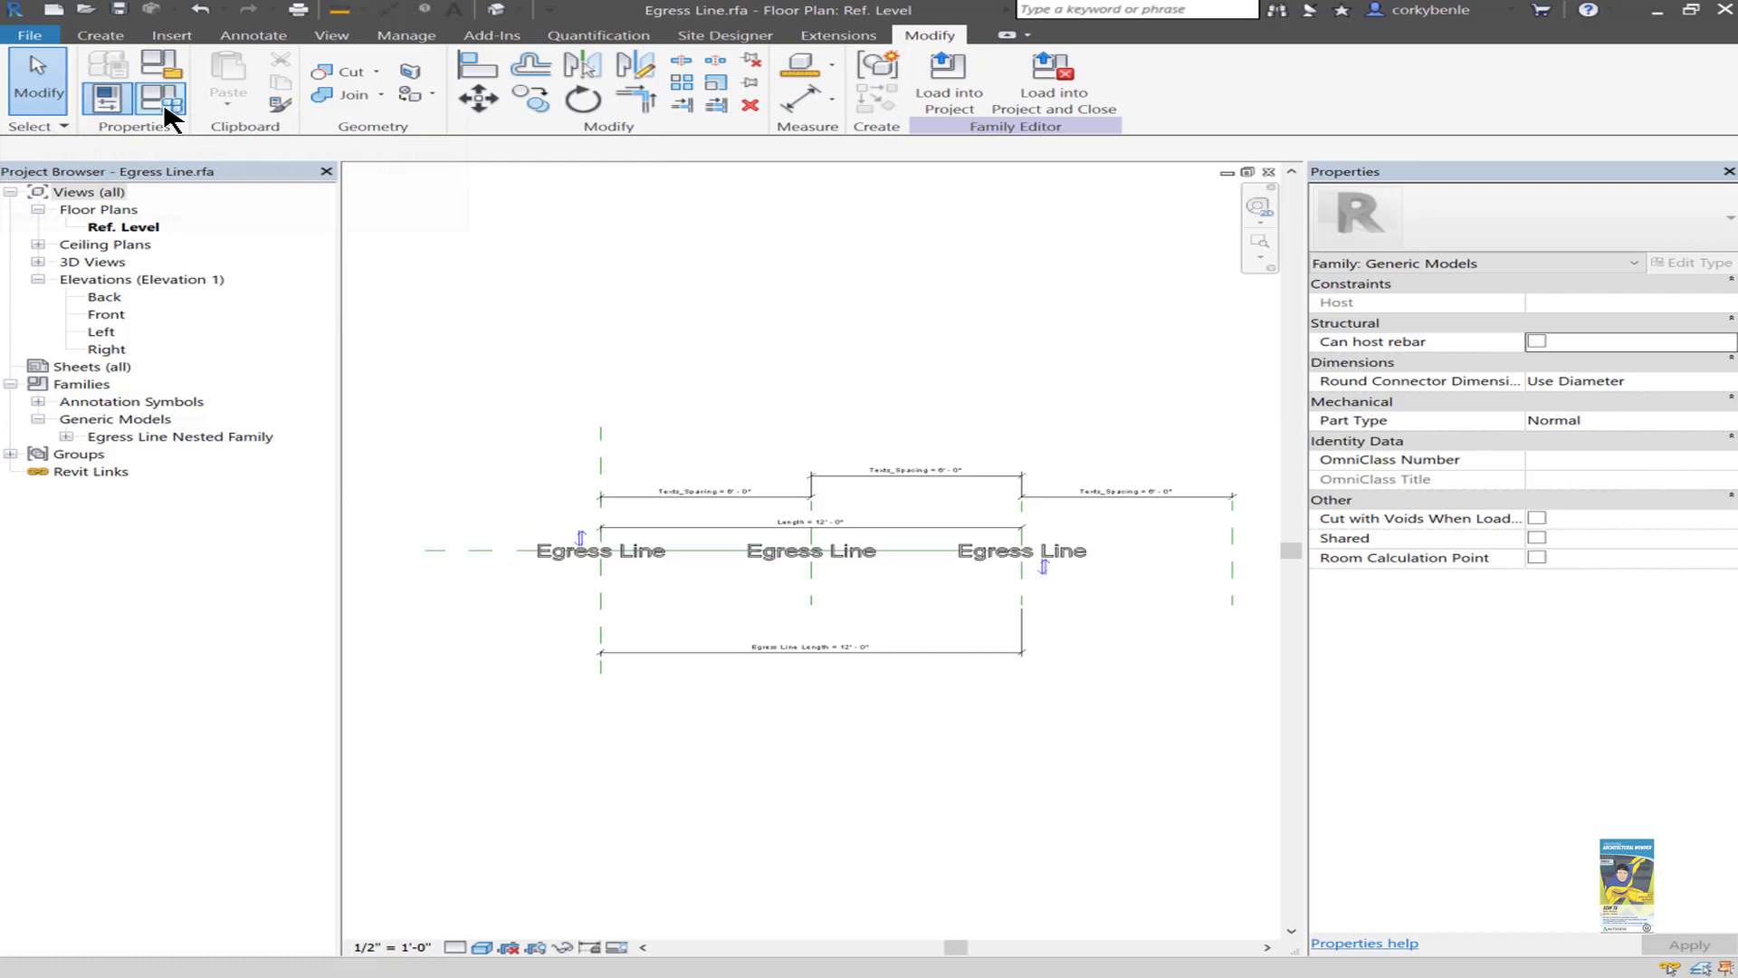
pyautogui.click(166, 107)
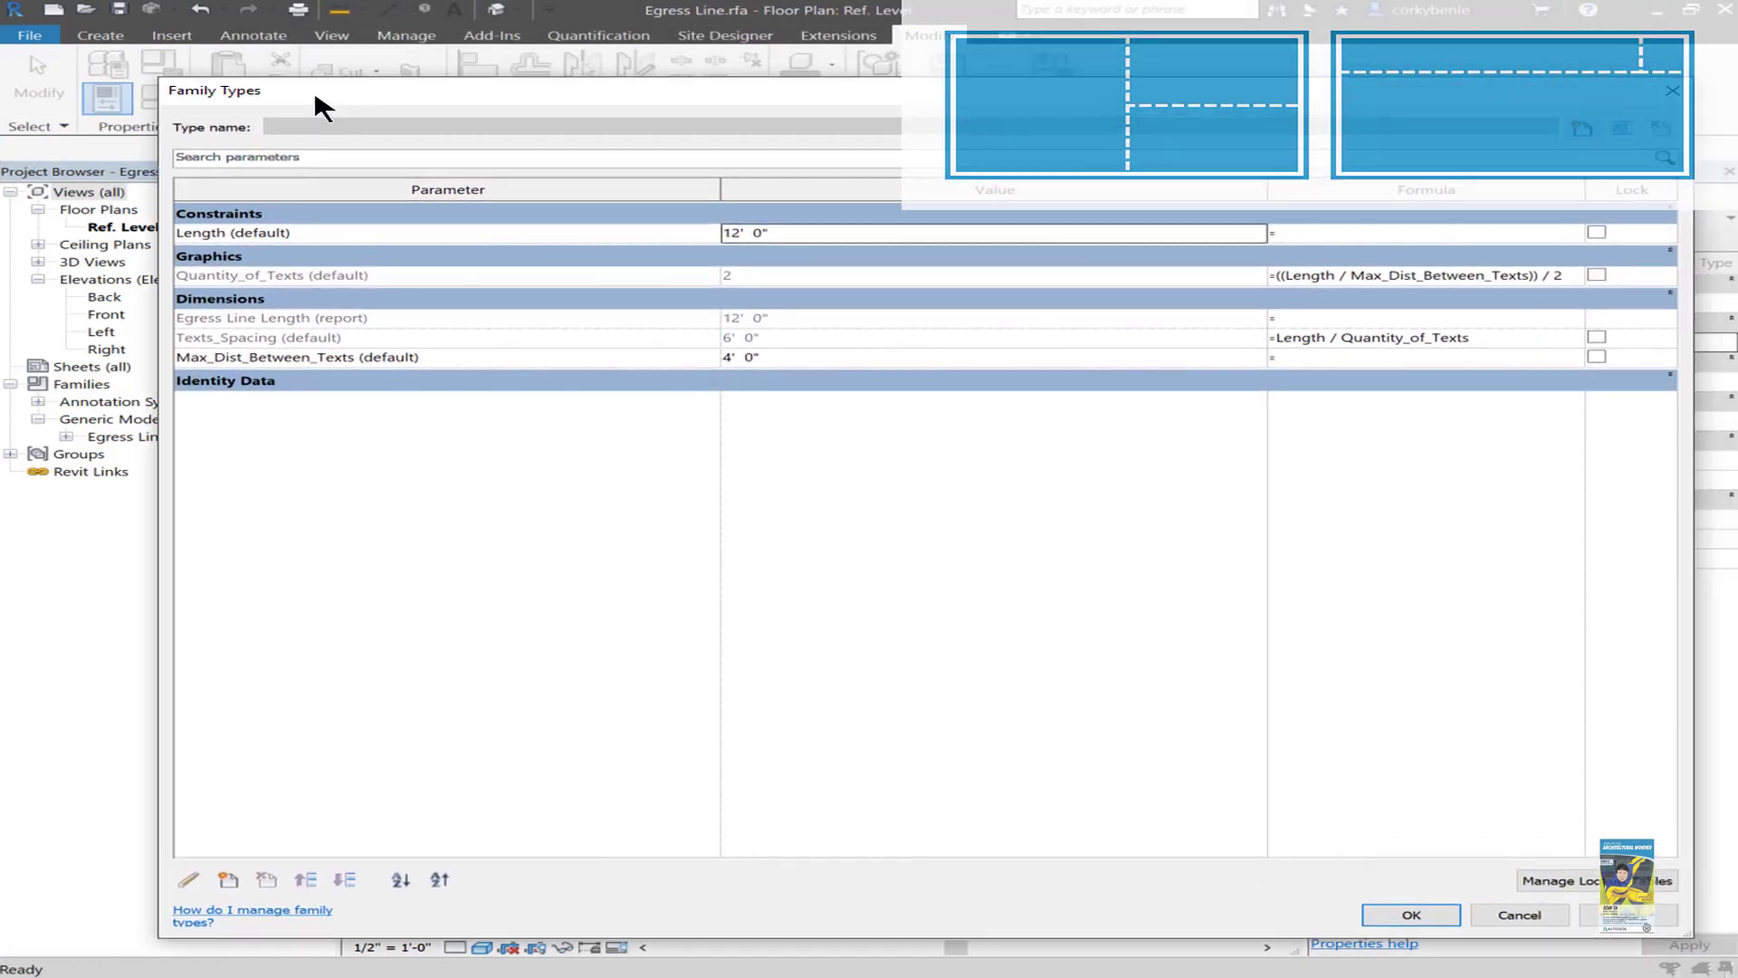
pyautogui.moveTo(273, 87); pyautogui.dragTo(275, 86)
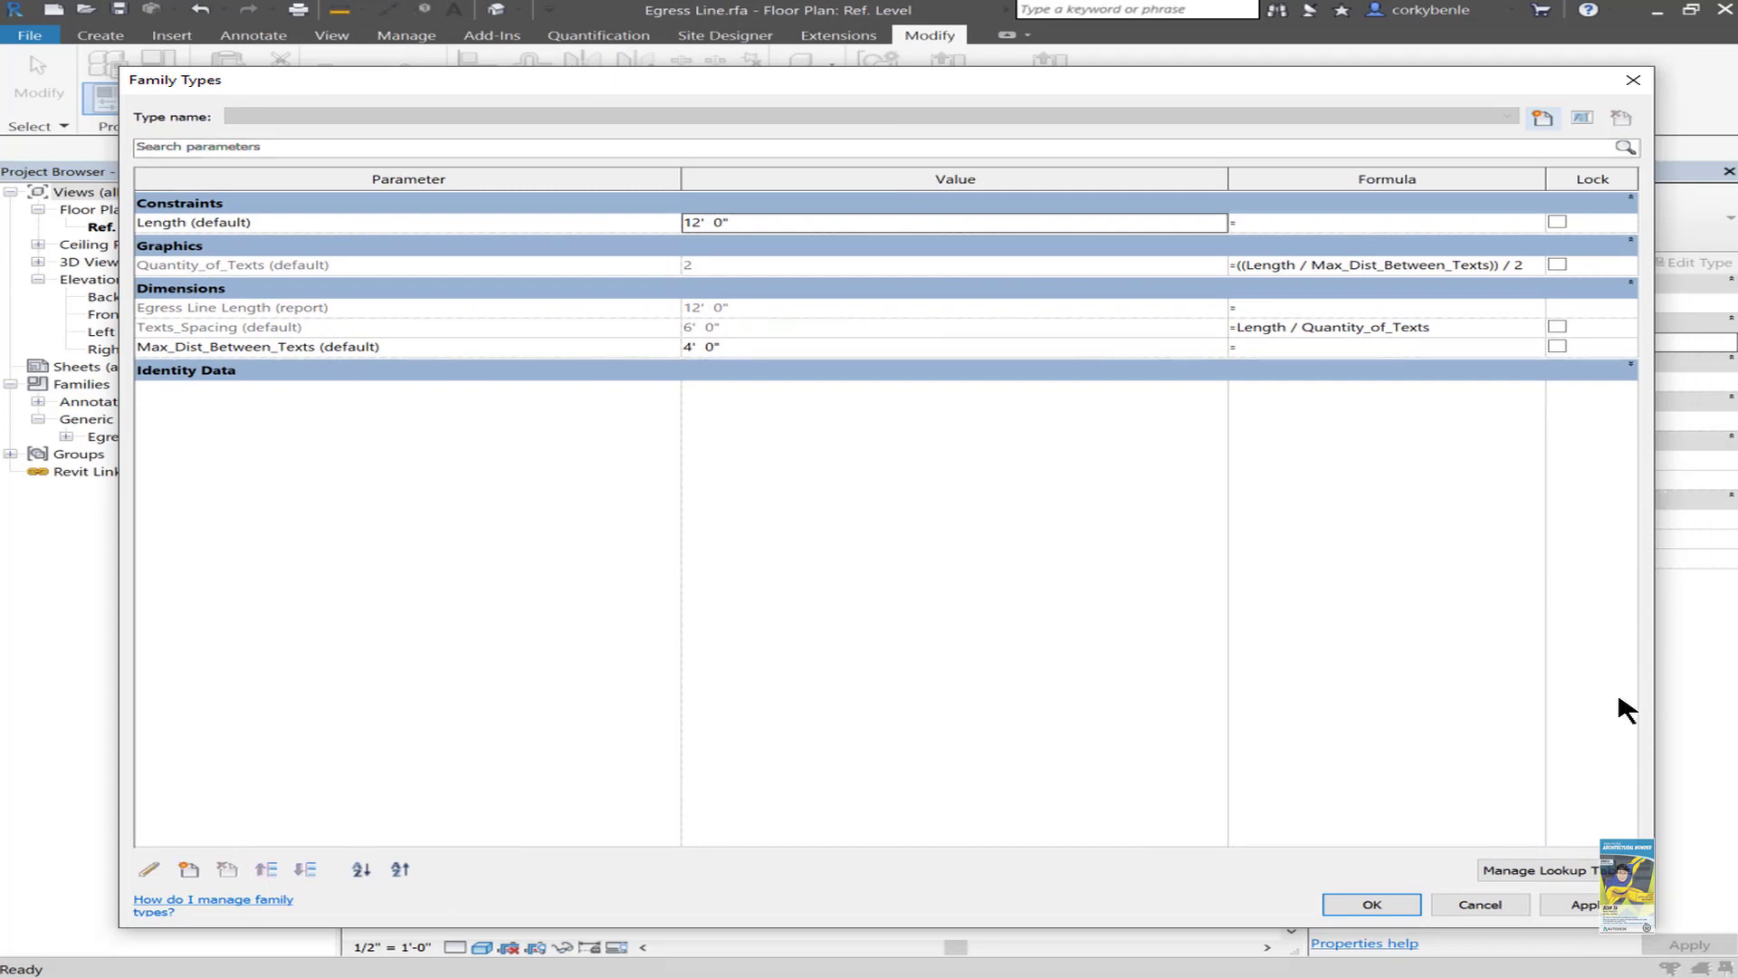
pyautogui.moveTo(1652, 926); pyautogui.dragTo(873, 842)
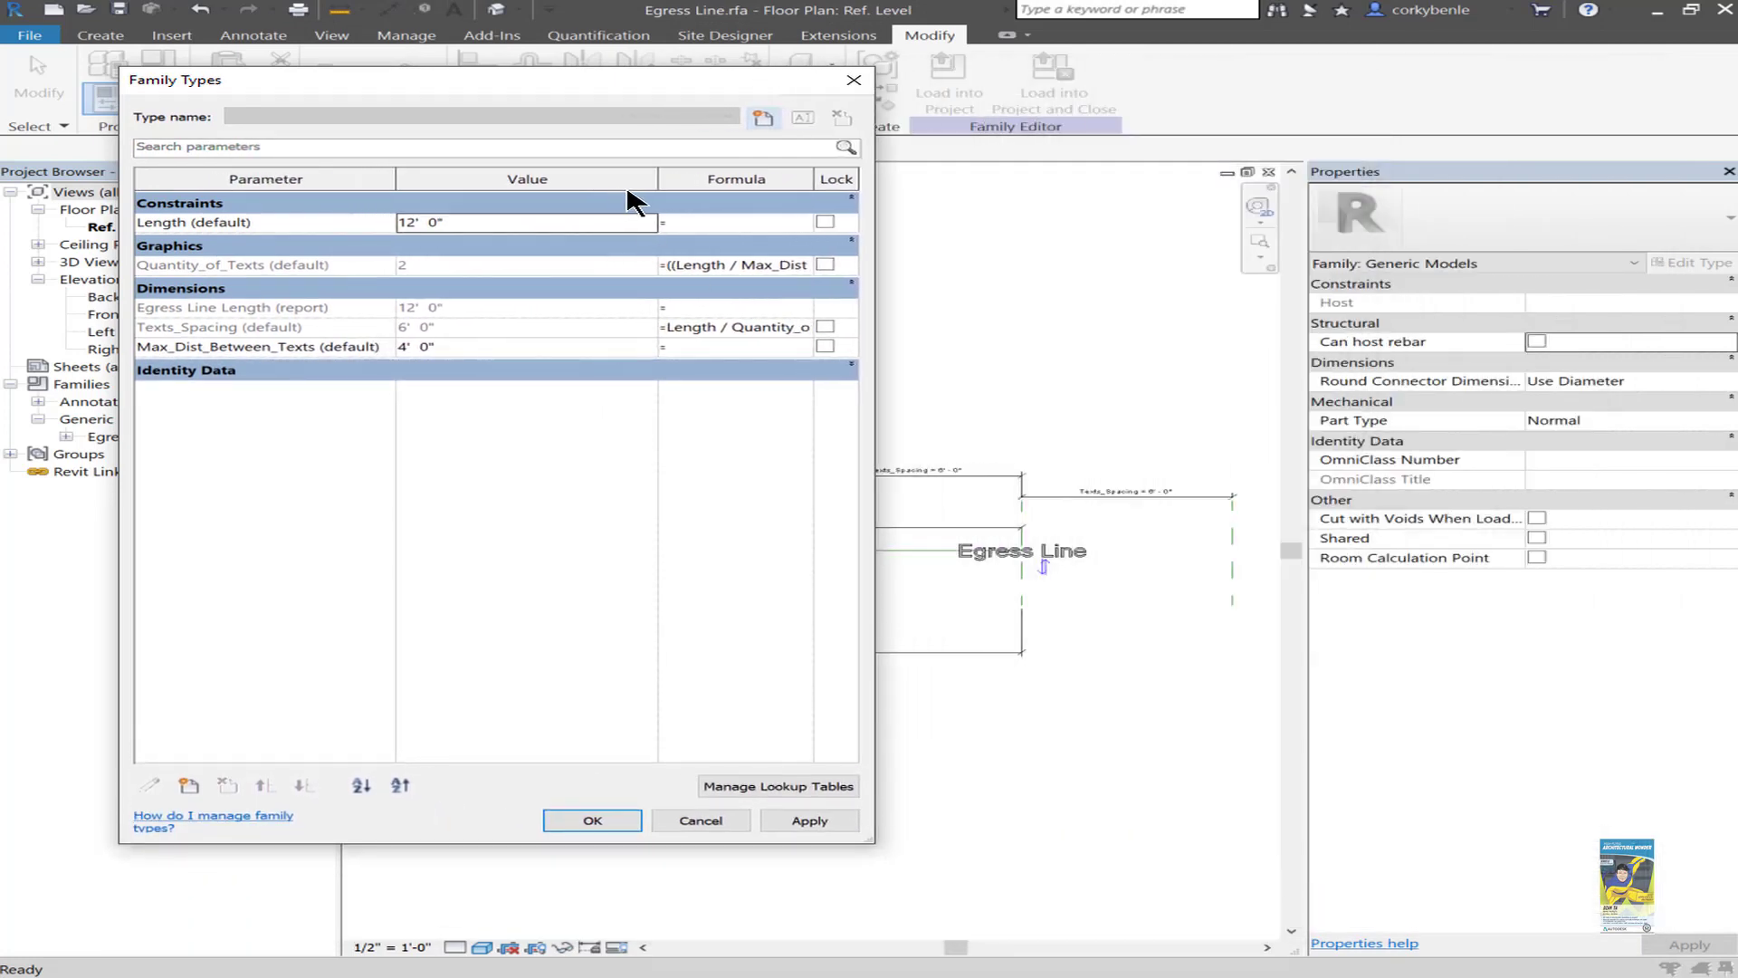
pyautogui.moveTo(660, 181); pyautogui.dragTo(475, 179)
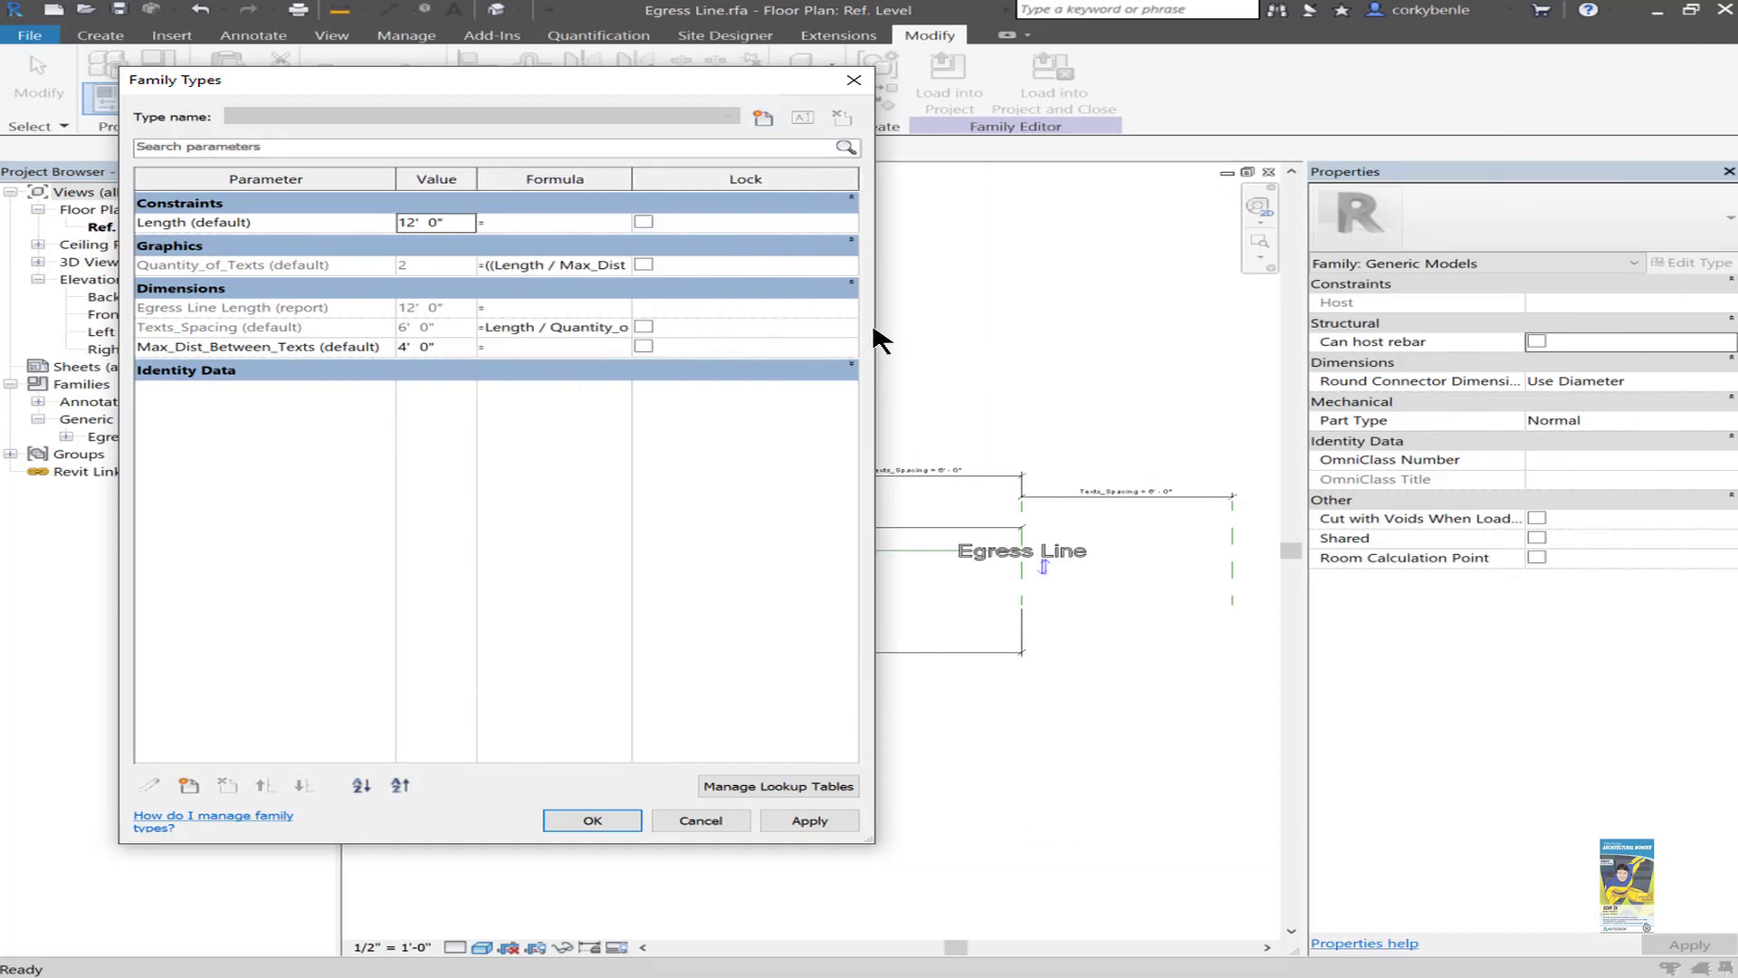
pyautogui.moveTo(880, 318); pyautogui.dragTo(1254, 313)
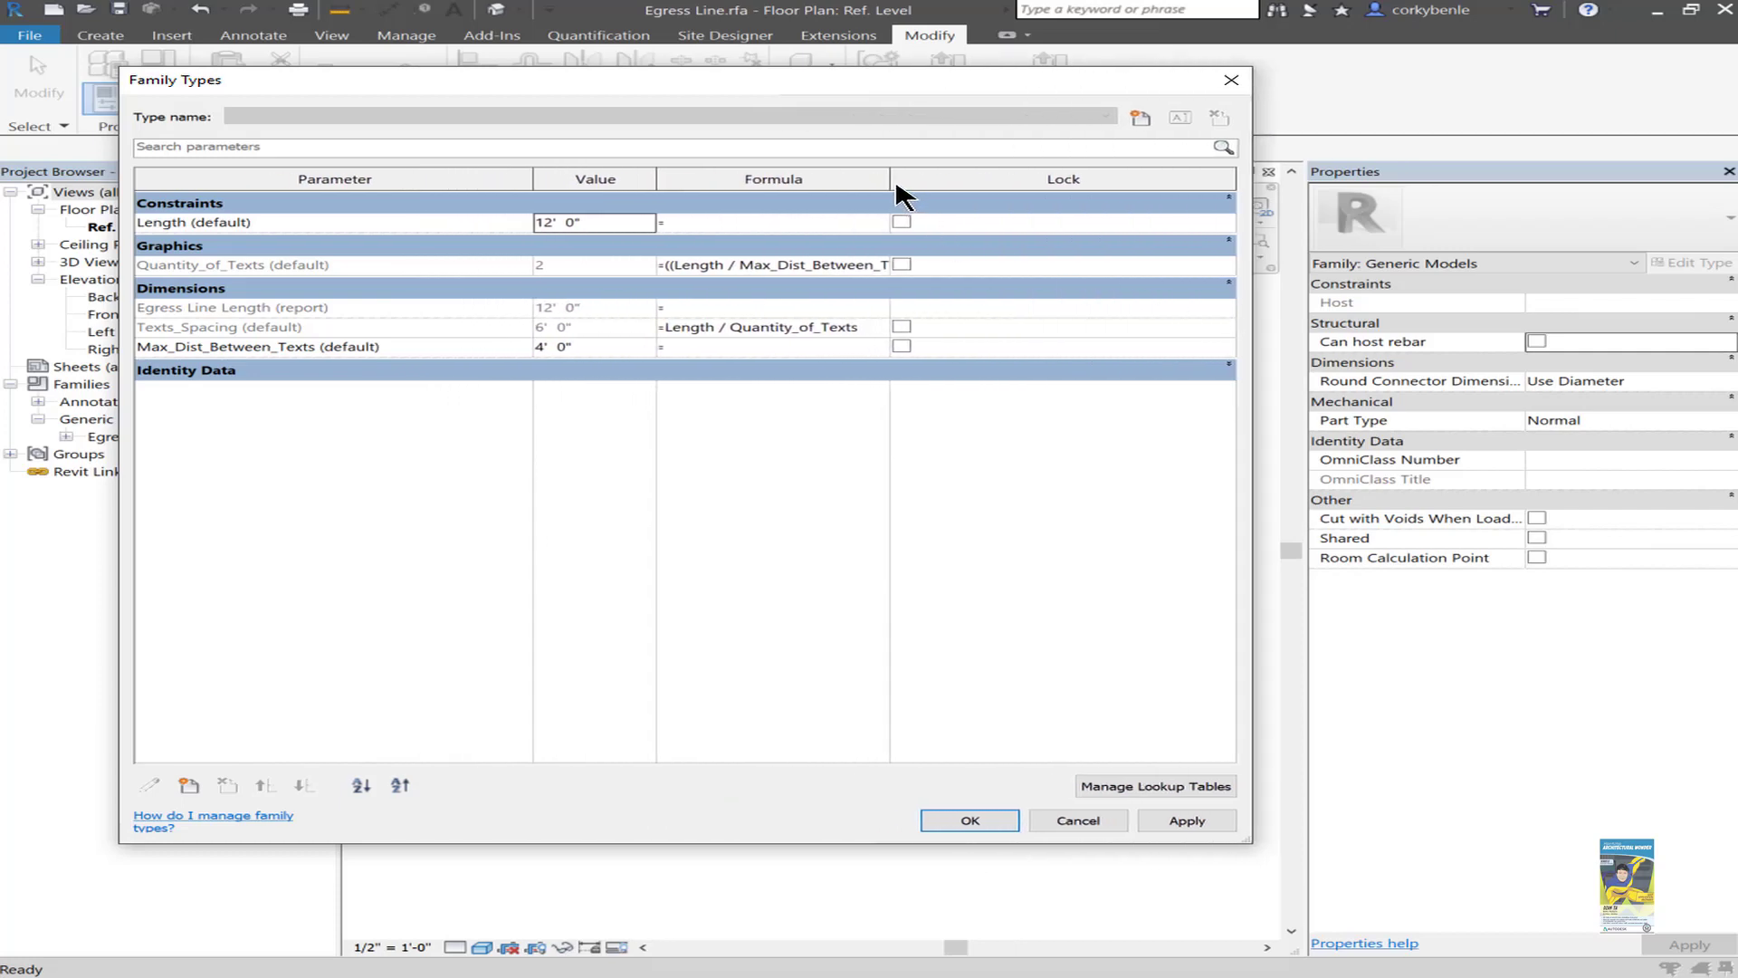
pyautogui.moveTo(890, 178); pyautogui.dragTo(1055, 178)
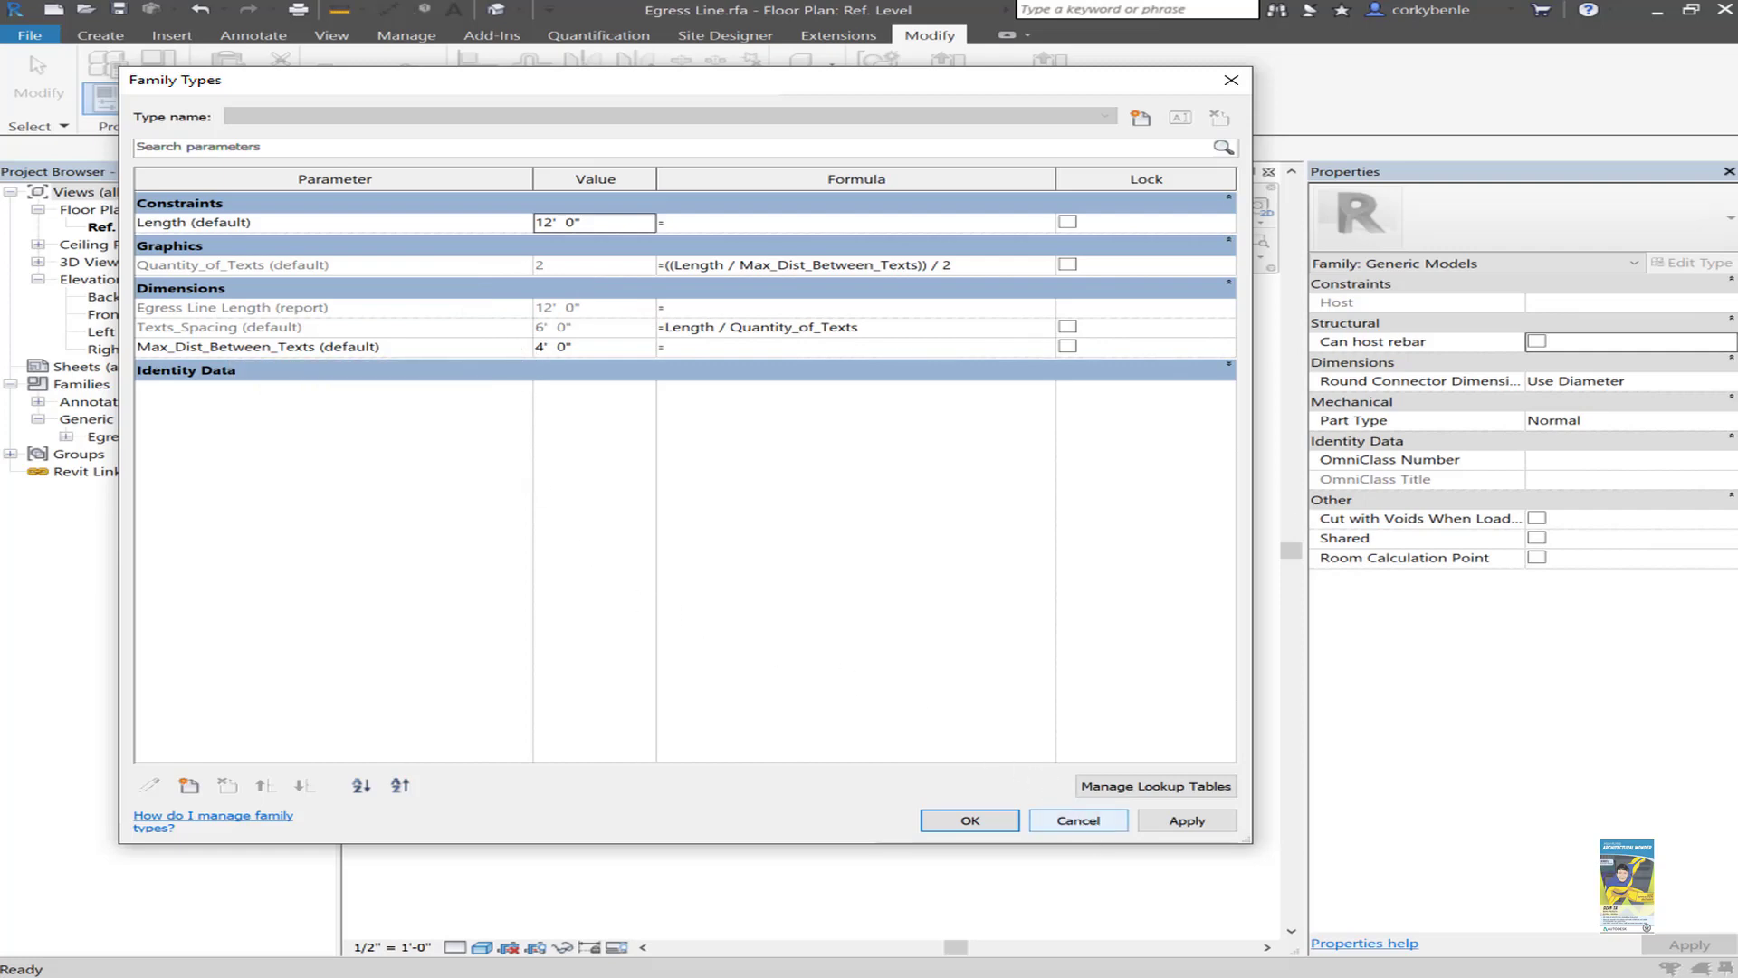
pyautogui.click(1086, 824)
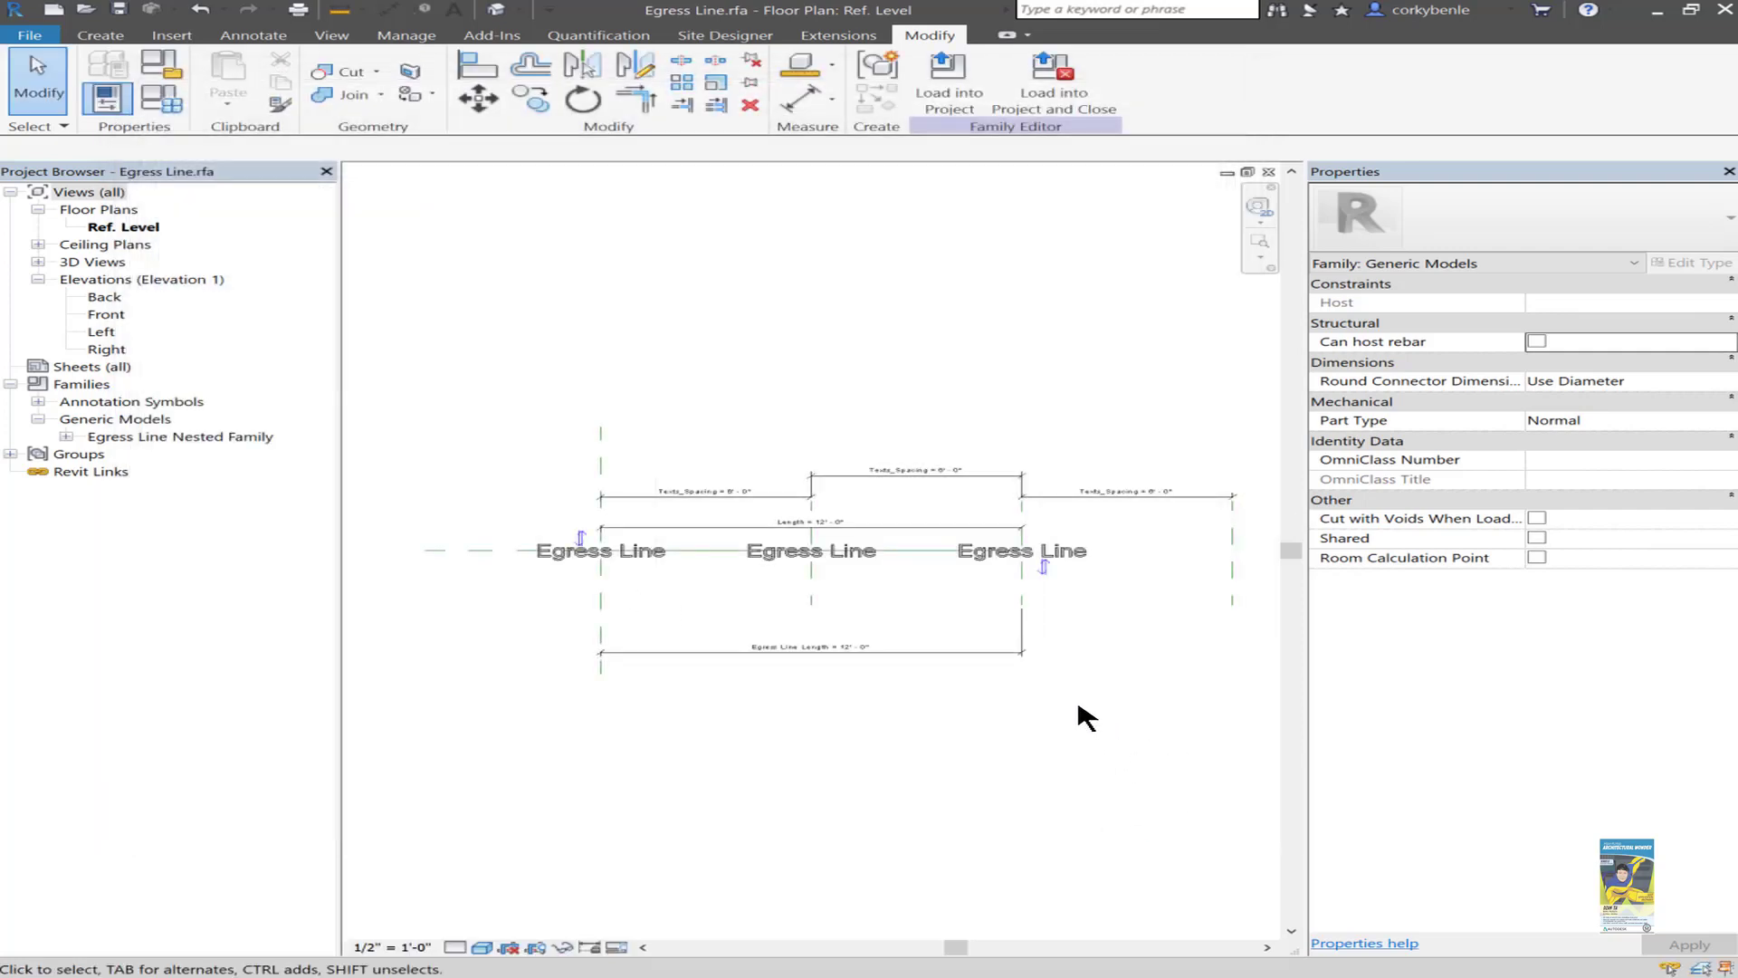
# Inspect the flip controls beside the last and first Egress Line texts in the Ref. Level plan.
pyautogui.moveTo(1081, 714)
pyautogui.mouseDown(button='middle')
pyautogui.moveTo(977, 706)
pyautogui.moveTo(960, 680)
pyautogui.mouseUp(button='middle')
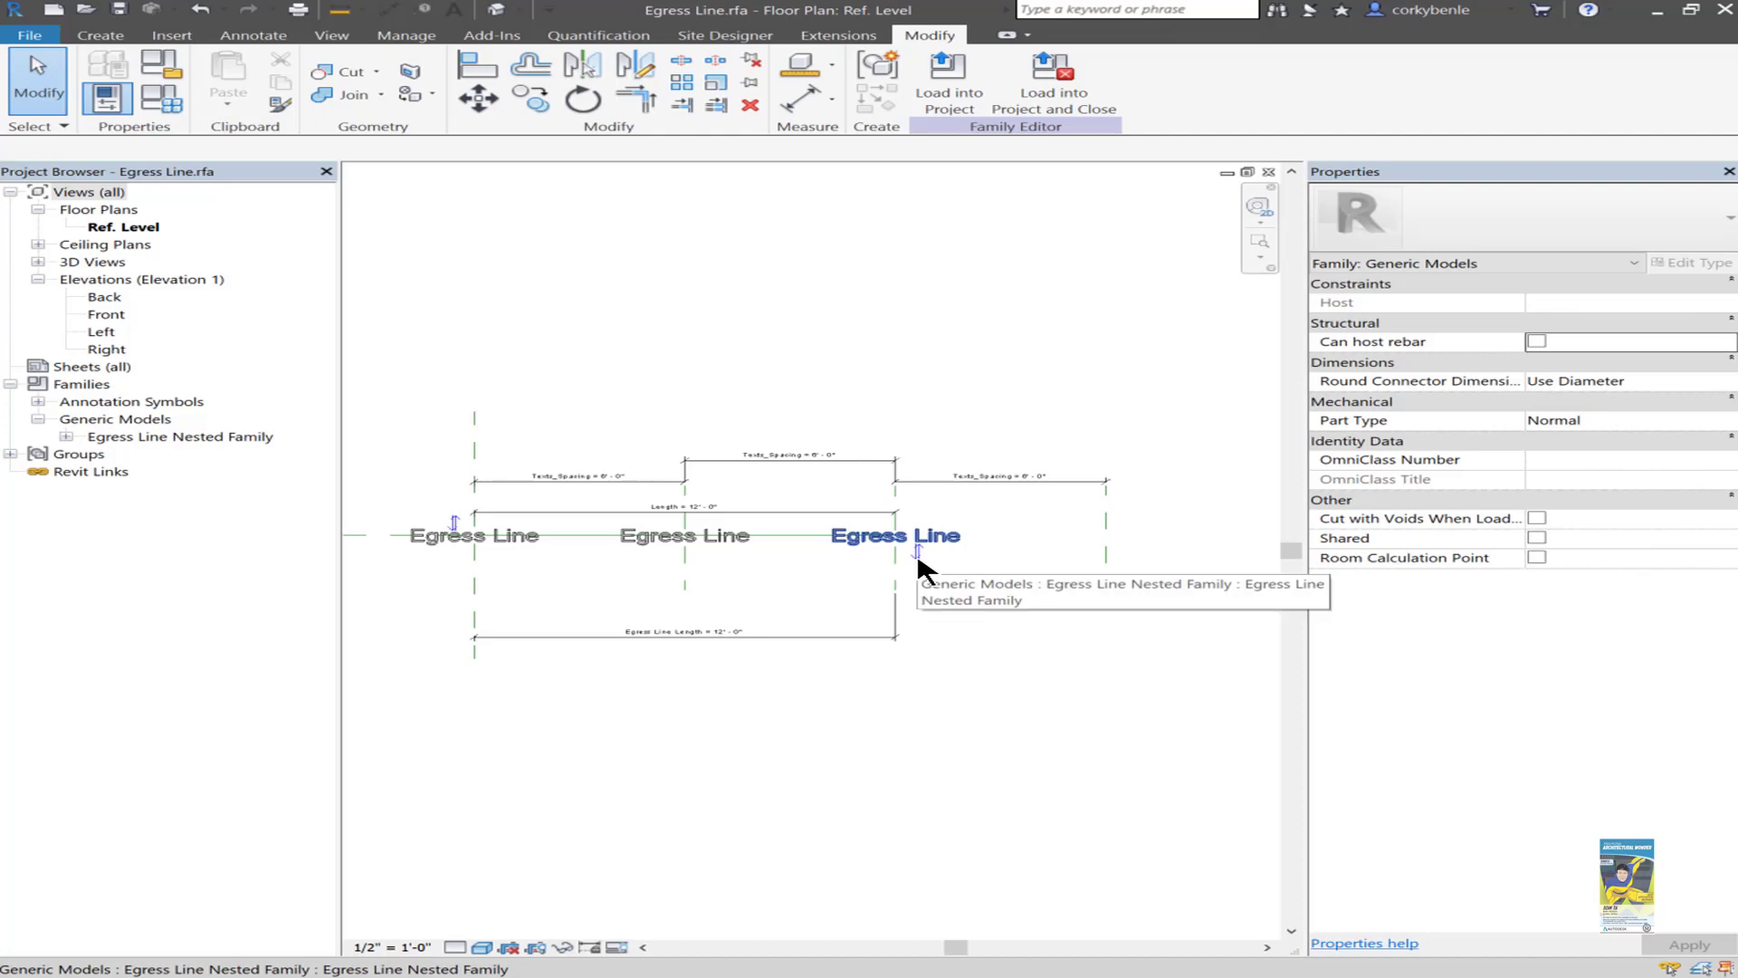
pyautogui.scroll(2, 916, 570)
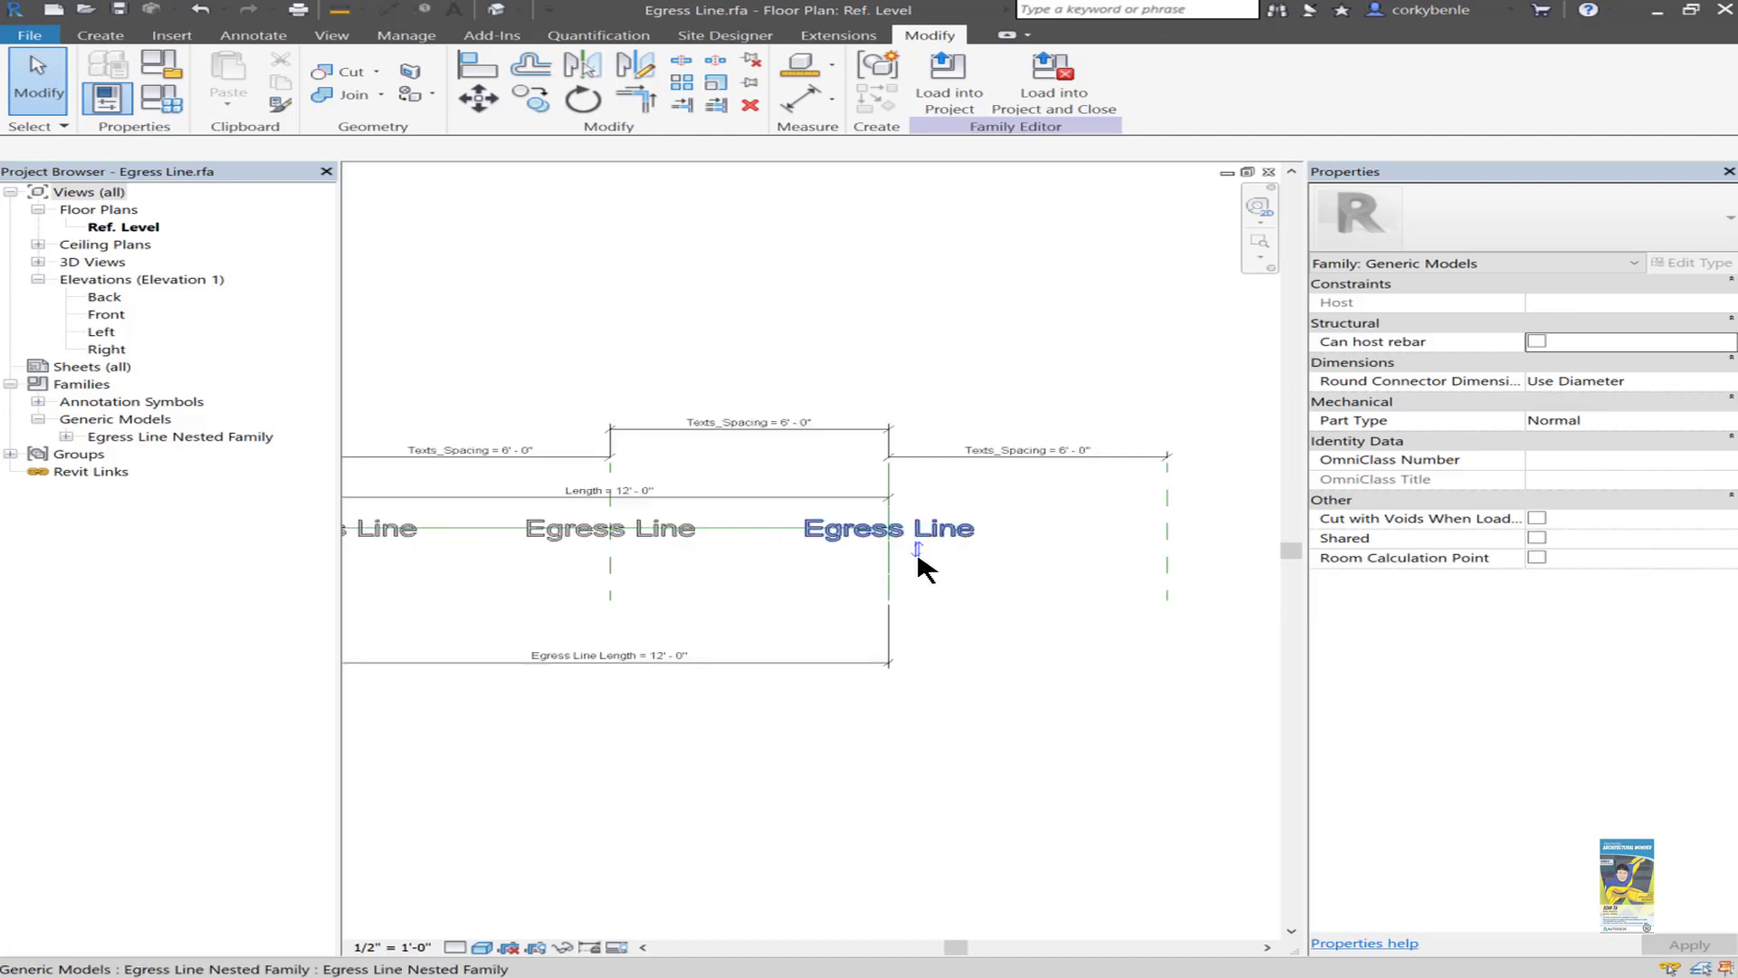
pyautogui.click(917, 554)
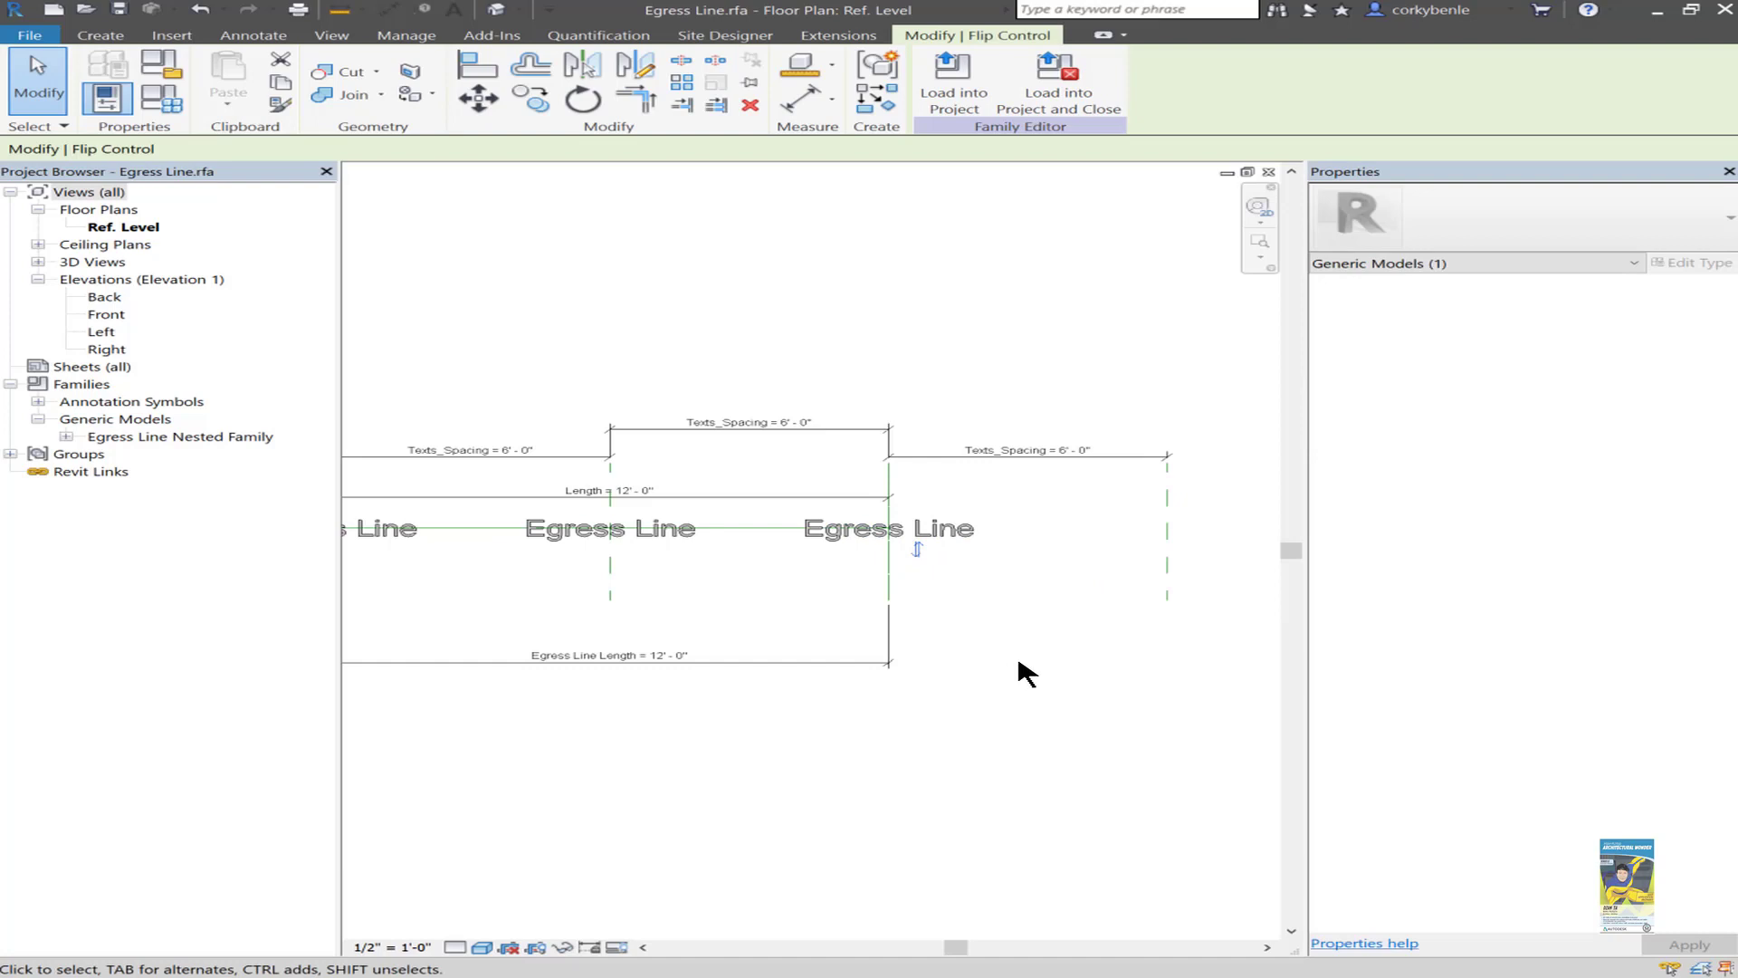
pyautogui.click(999, 653)
pyautogui.scroll(-1, 985, 706)
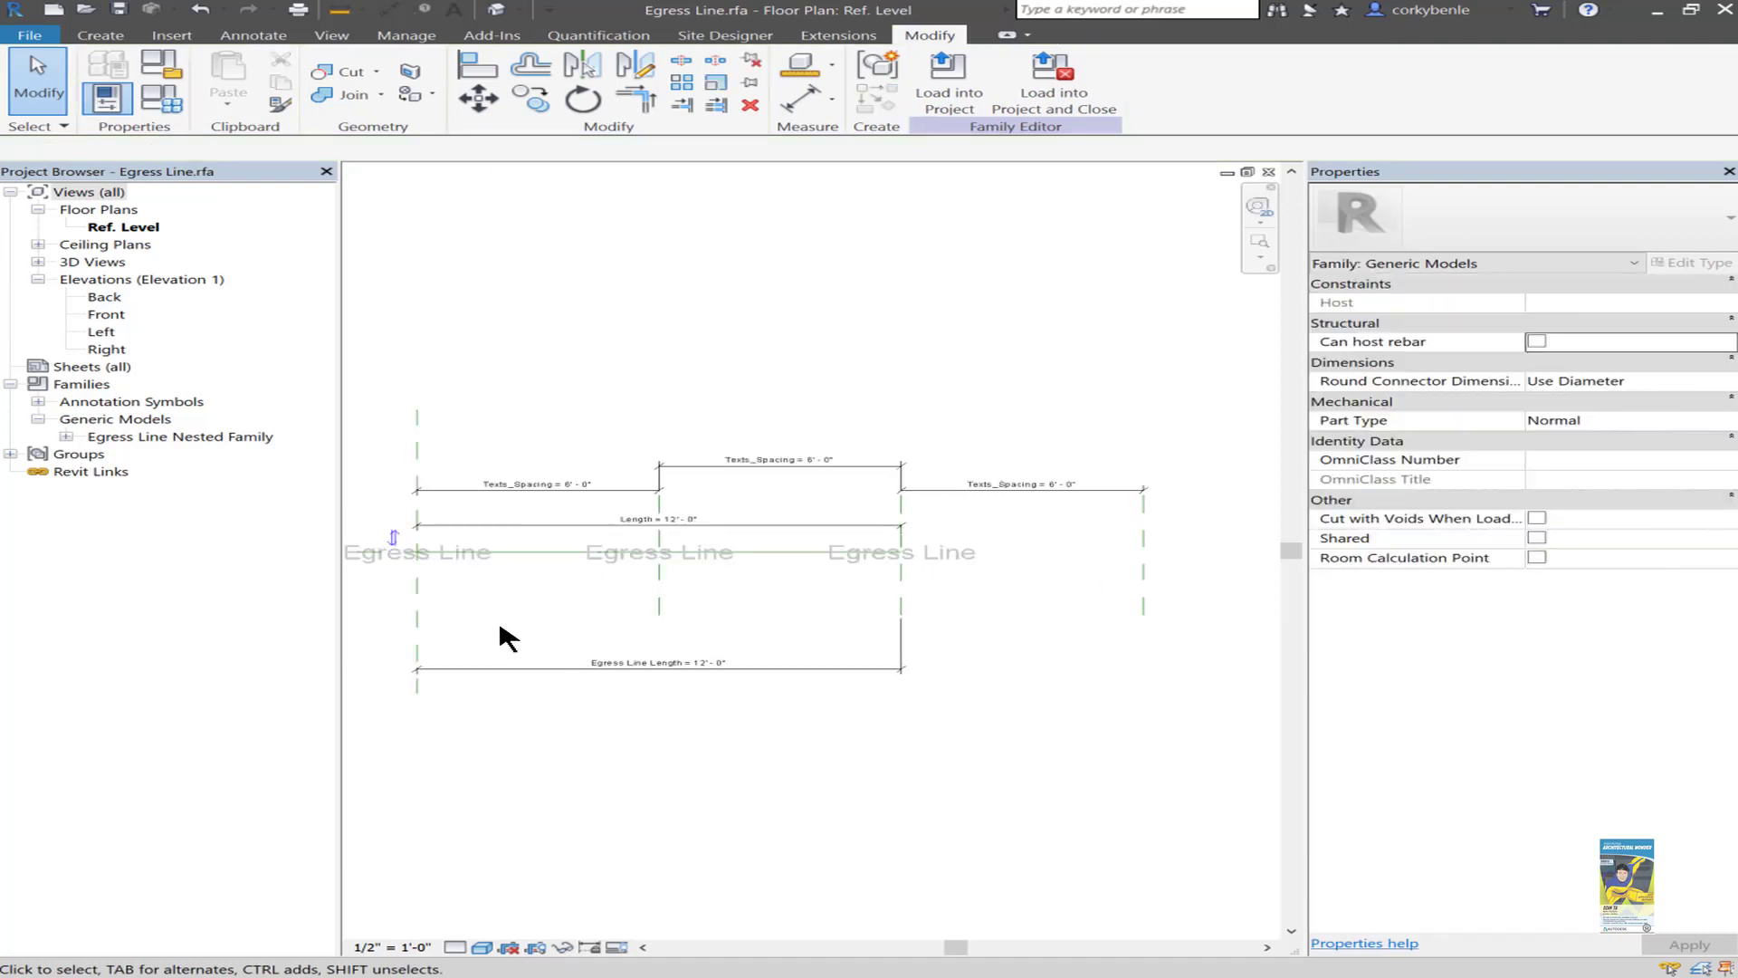
pyautogui.scroll(2, 392, 536)
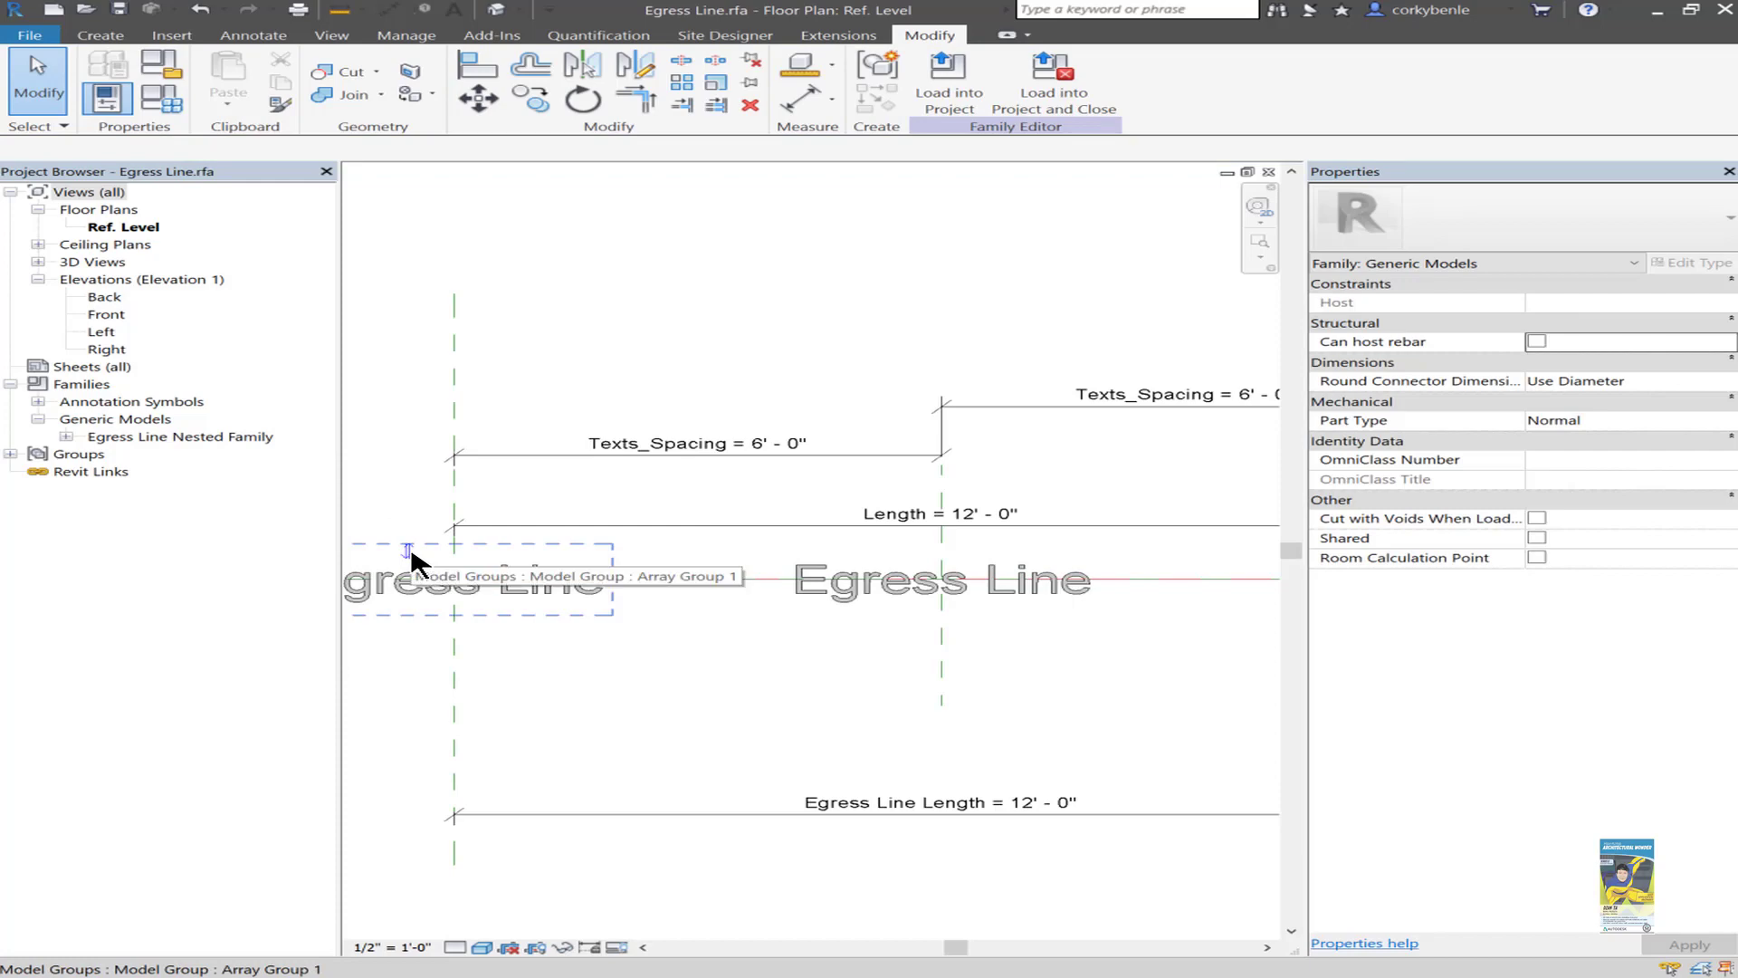
pyautogui.press('Tab')
pyautogui.click(412, 559)
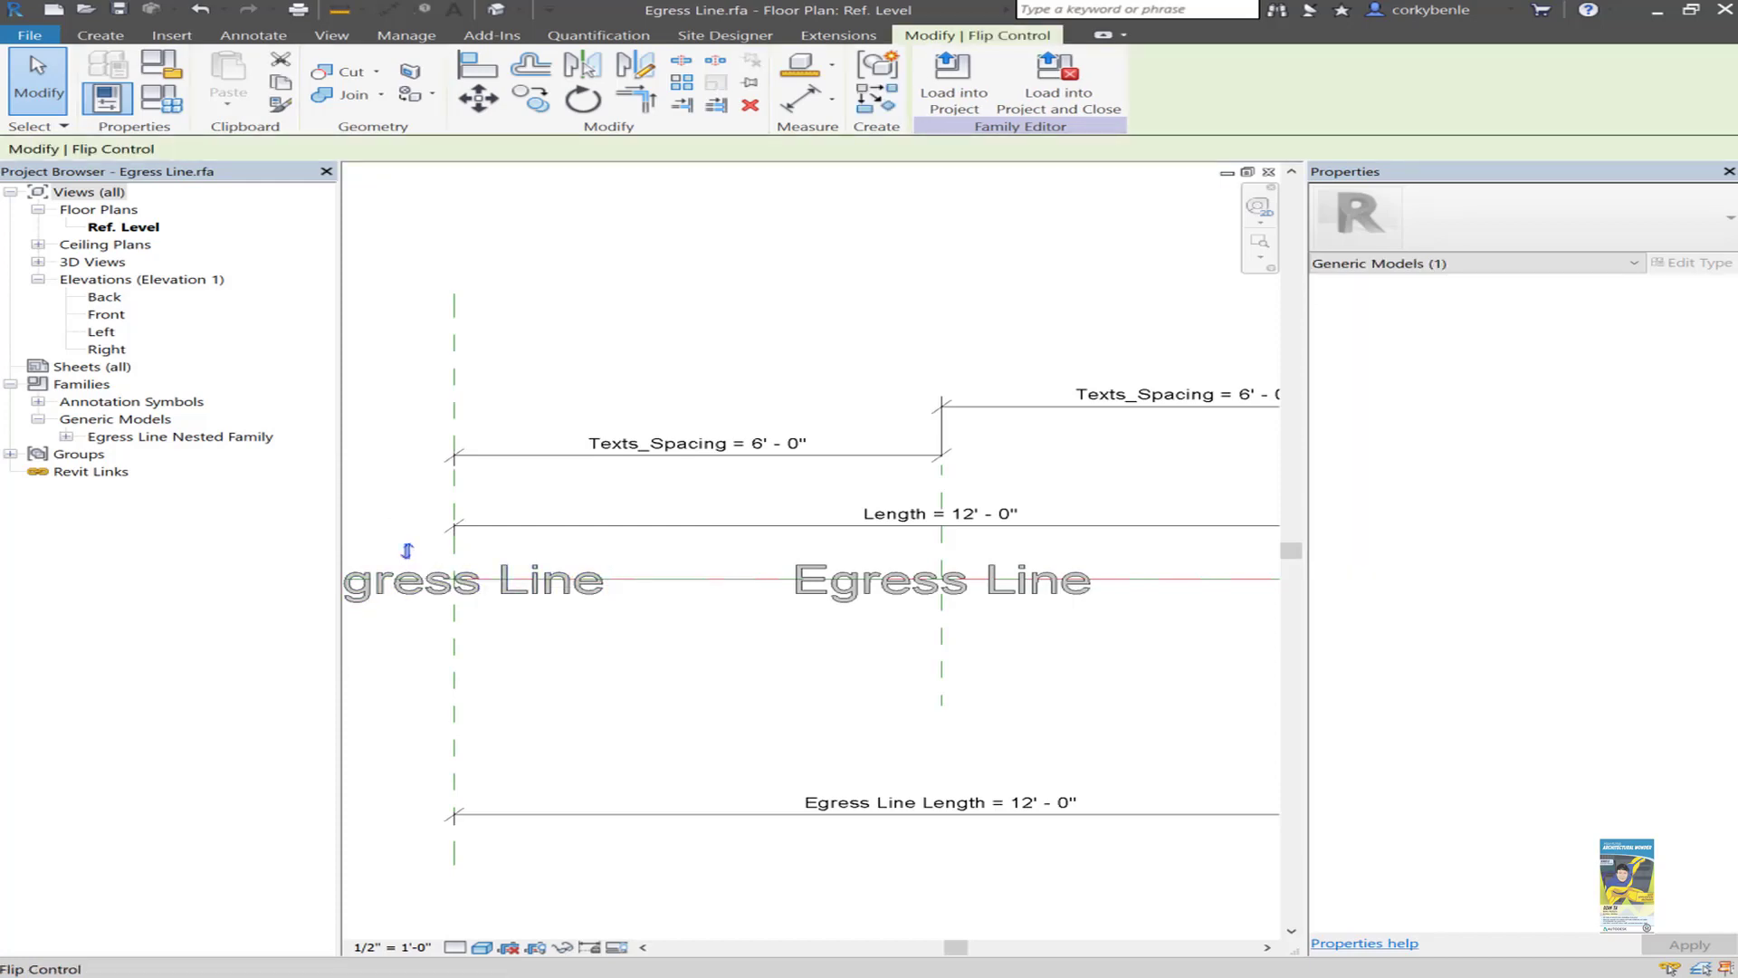
pyautogui.click(433, 514)
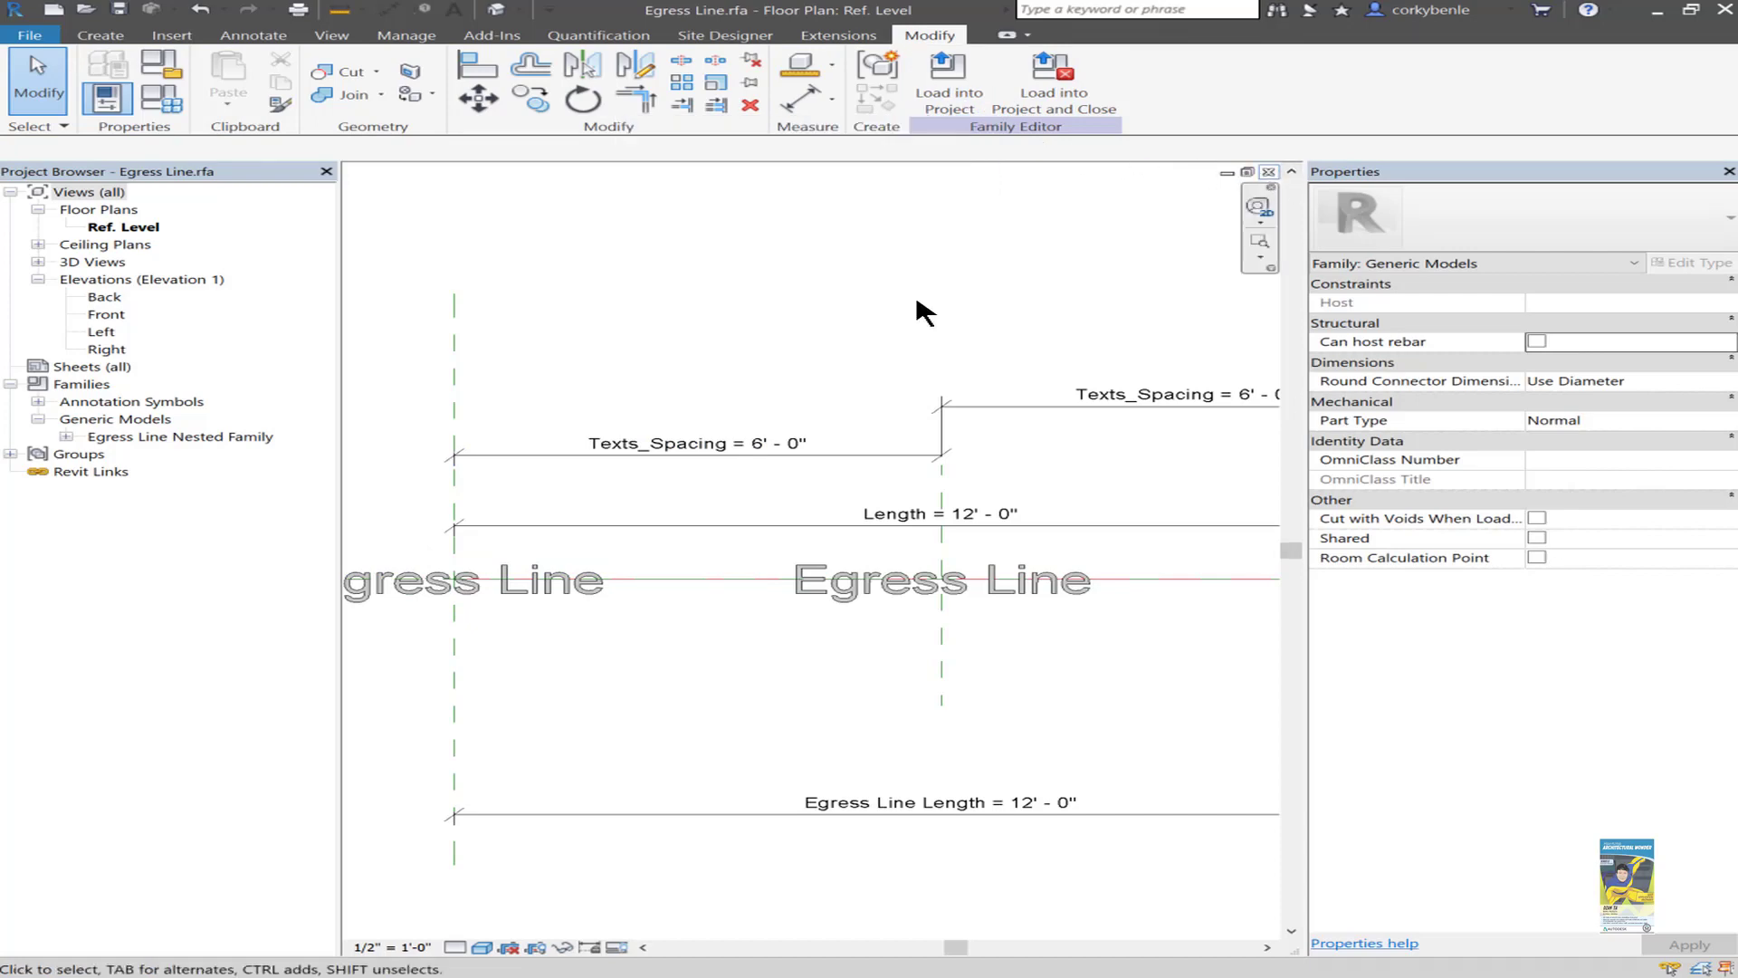
# Close all views of the Egress Line family without saving and return to the Fin.Flr. Lvl 1 Room Analysis plan.
pyautogui.hotkey('ctrl', 'Tab')
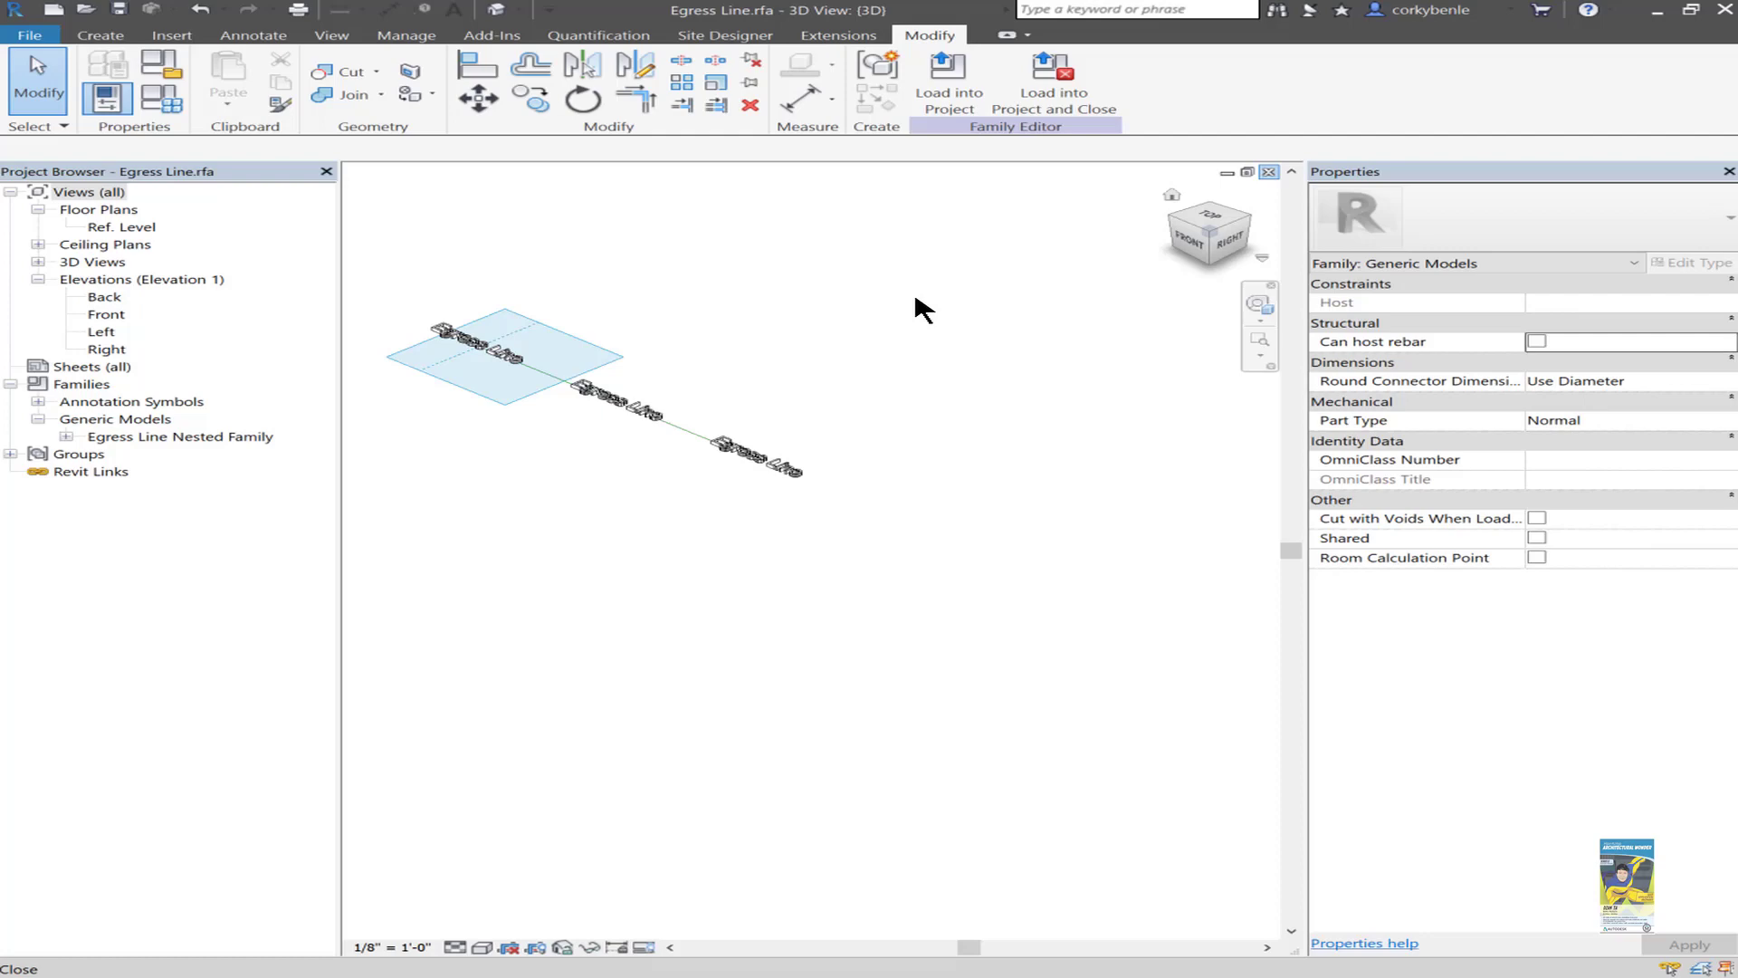
pyautogui.hotkey('ctrl', 'Tab')
pyautogui.press('w')
pyautogui.press('c')
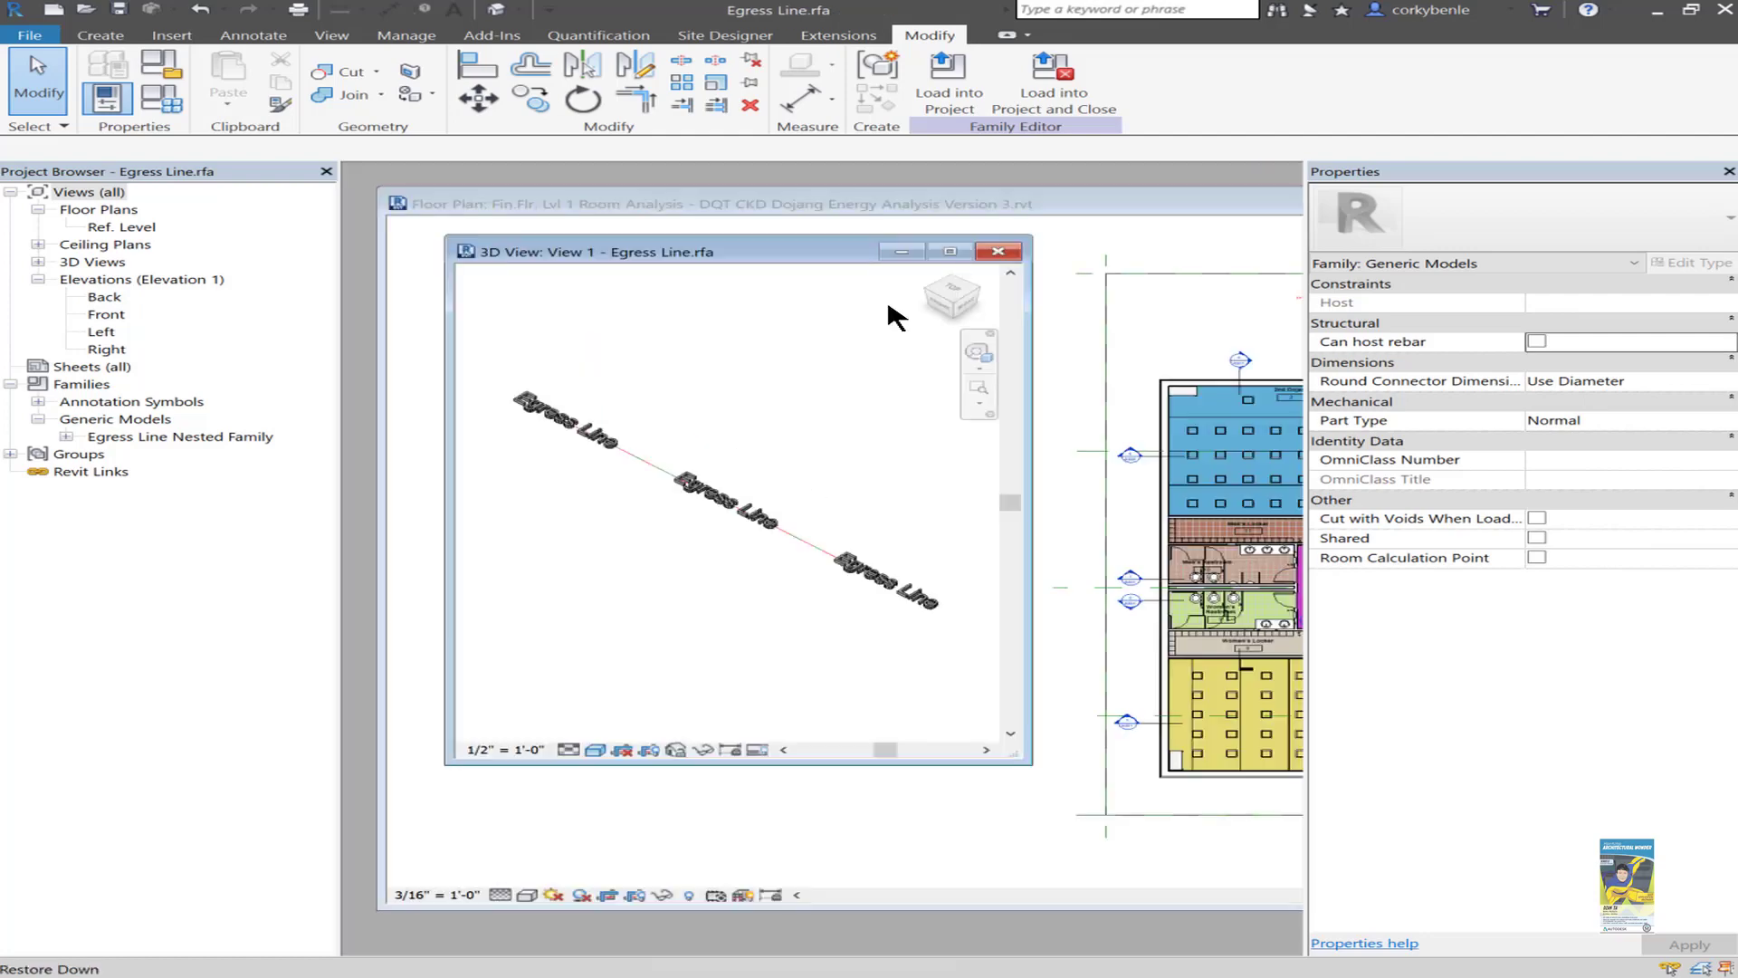
pyautogui.click(998, 252)
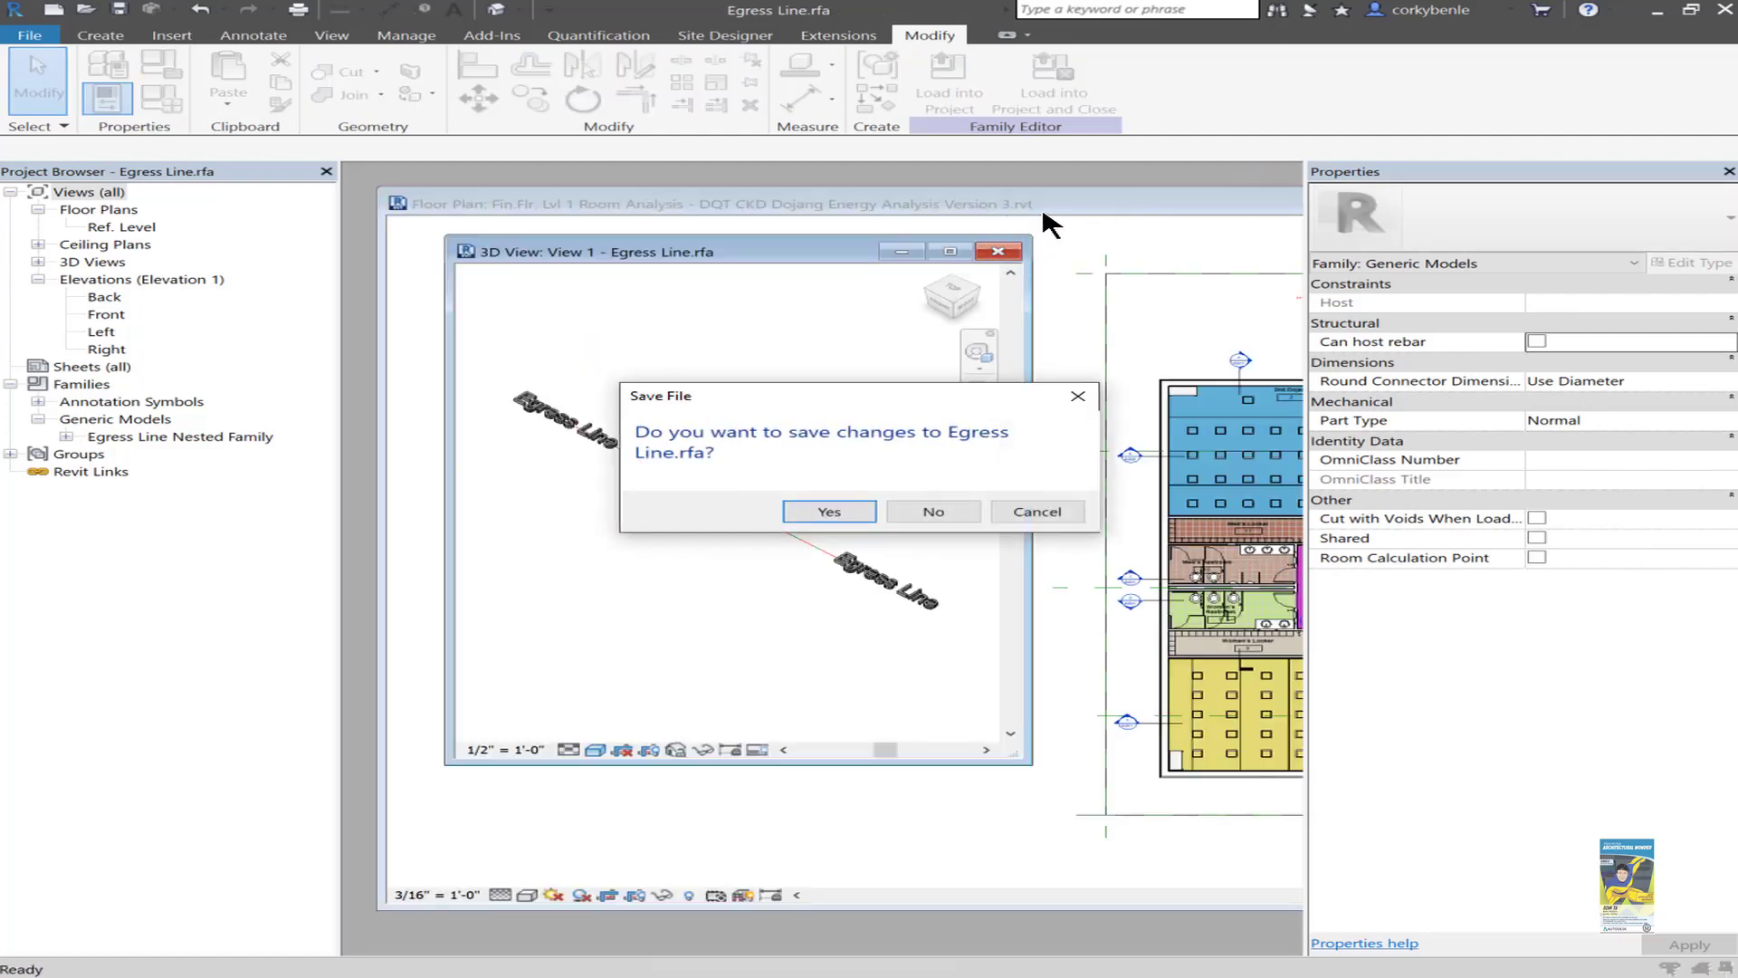
pyautogui.click(932, 512)
pyautogui.click(488, 376)
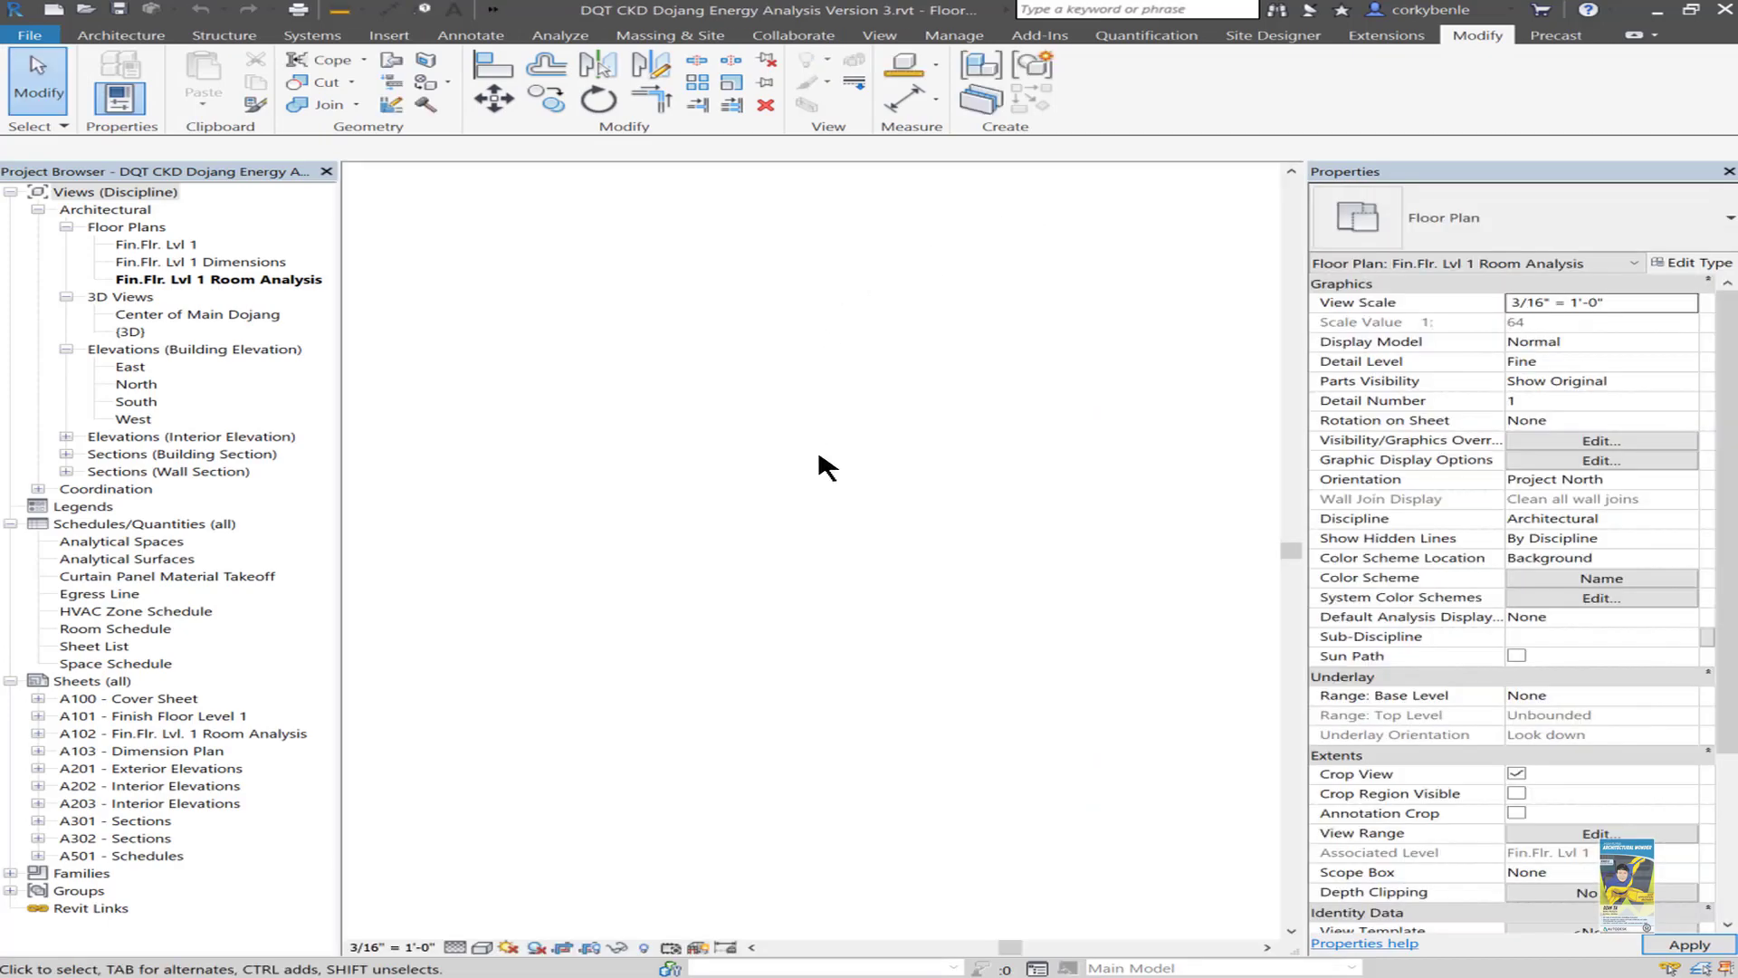
# Place a similar Egress Line horizontally, 26' long, near the south wall of the dojang floor, ending just past the red tape boundary.
pyautogui.moveTo(1017, 628); pyautogui.dragTo(701, 633, button='middle')
pyautogui.scroll(3, 701, 633)
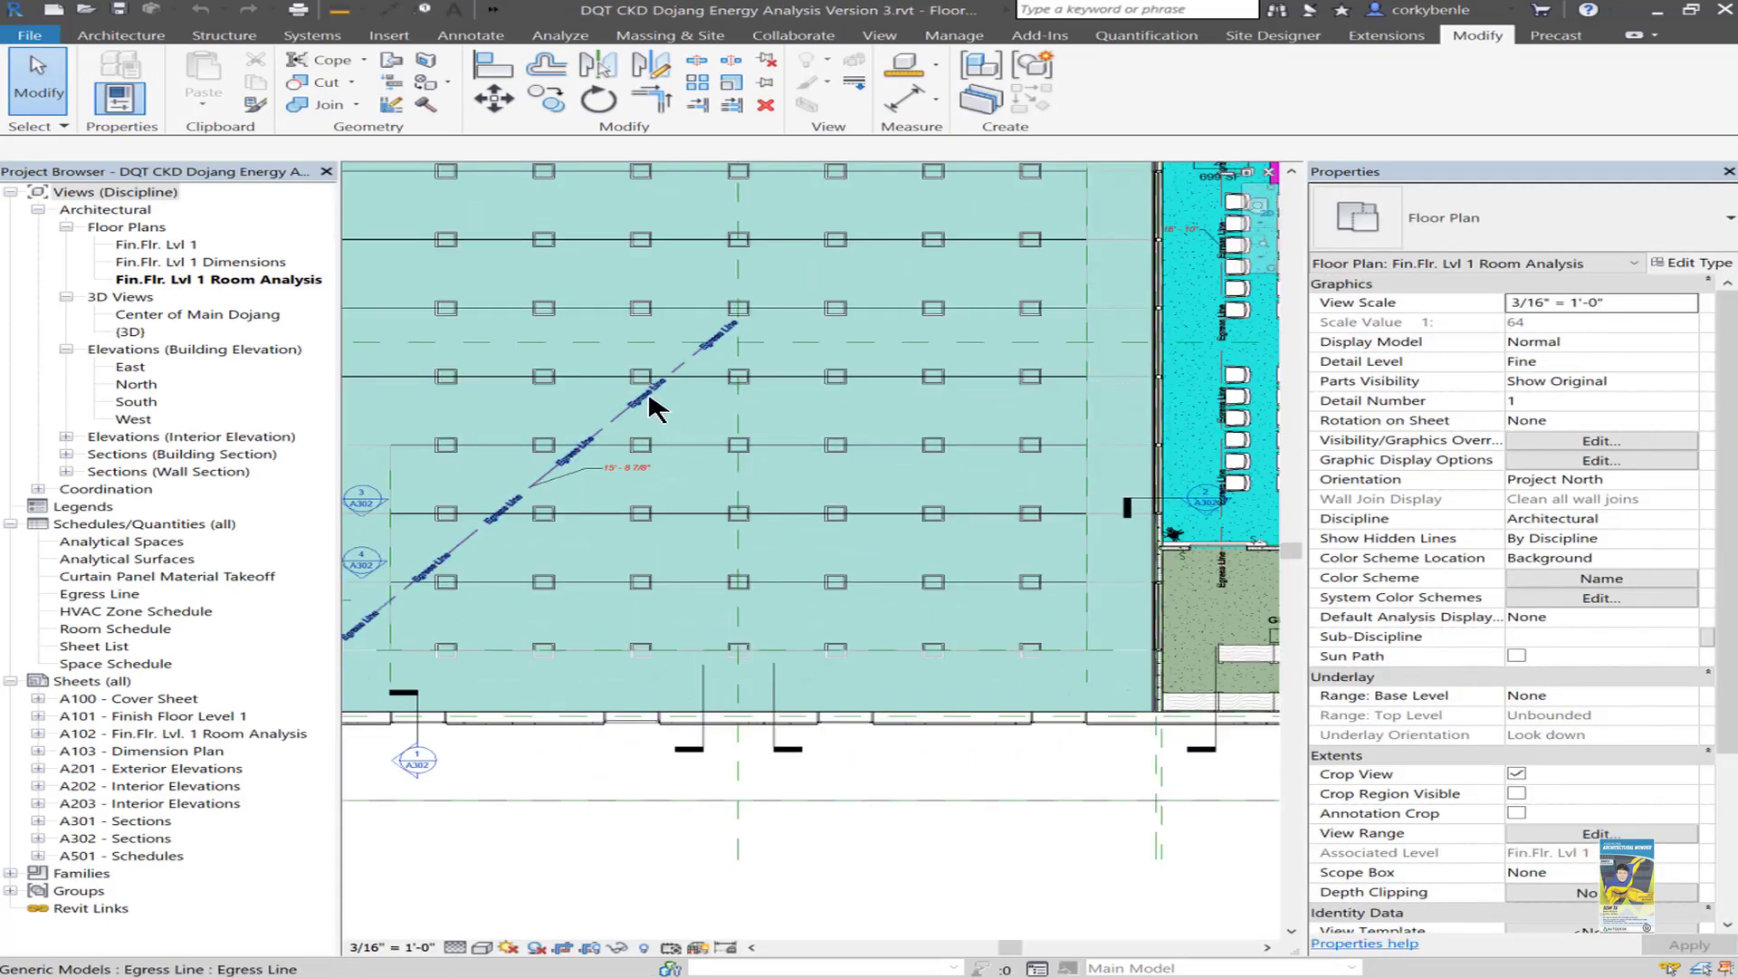
pyautogui.click(652, 404)
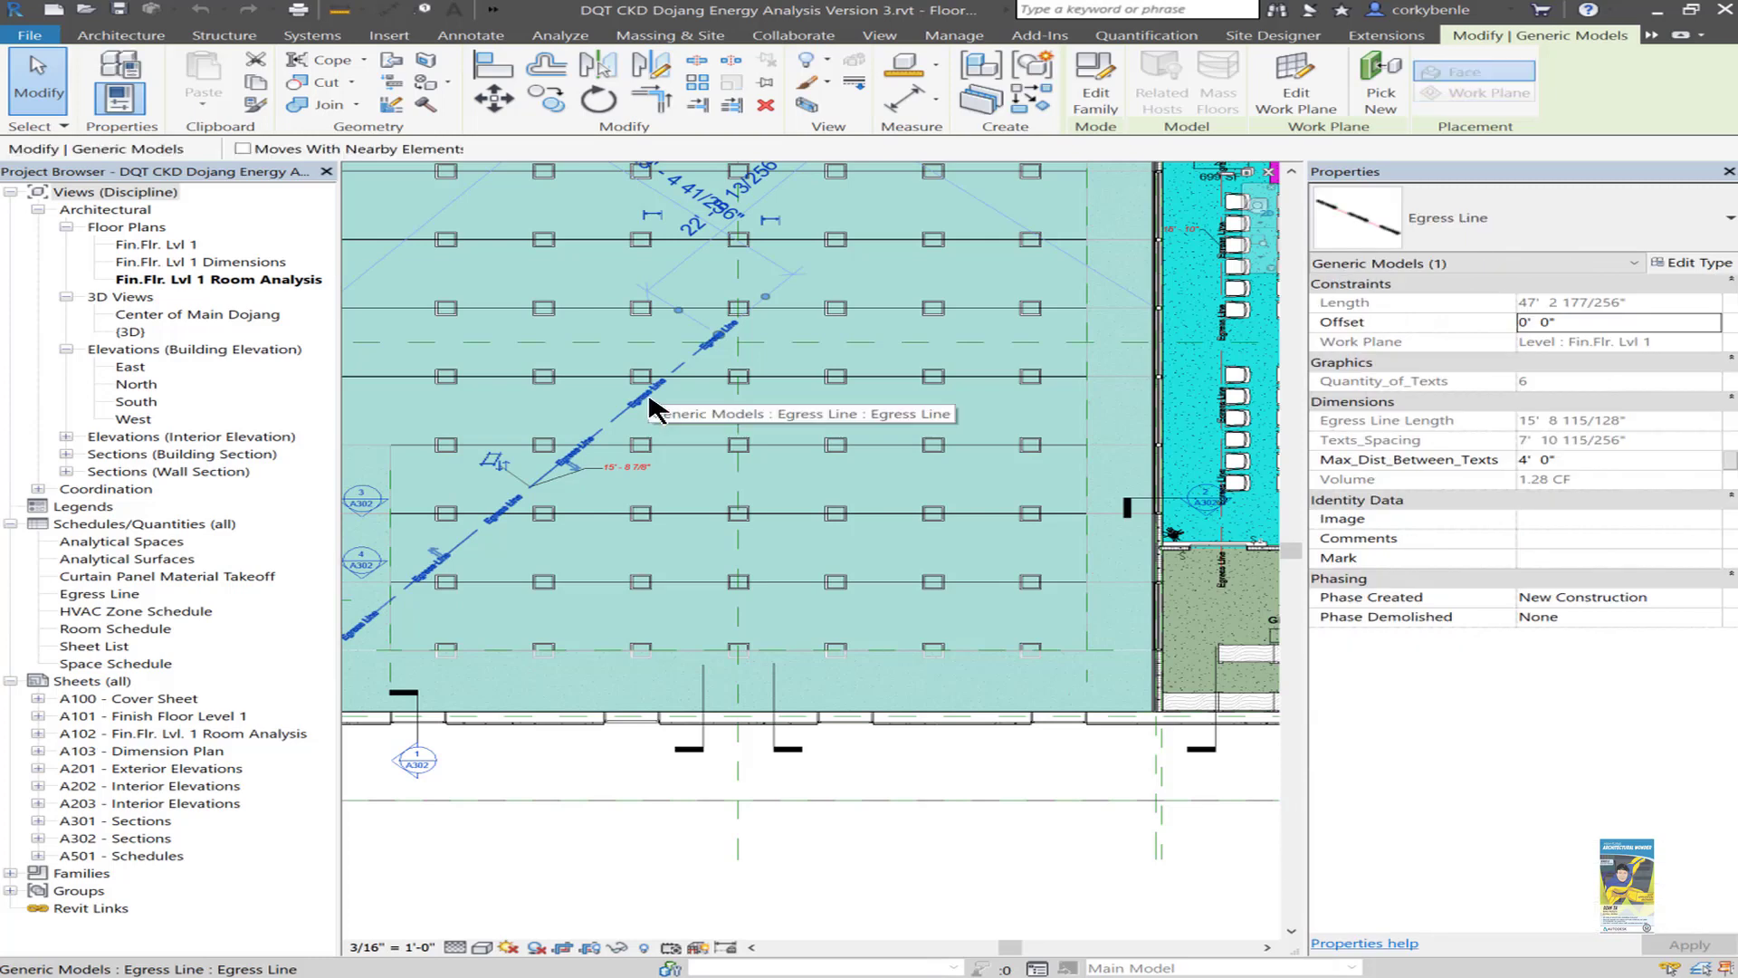
pyautogui.press('c')
pyautogui.press('s')
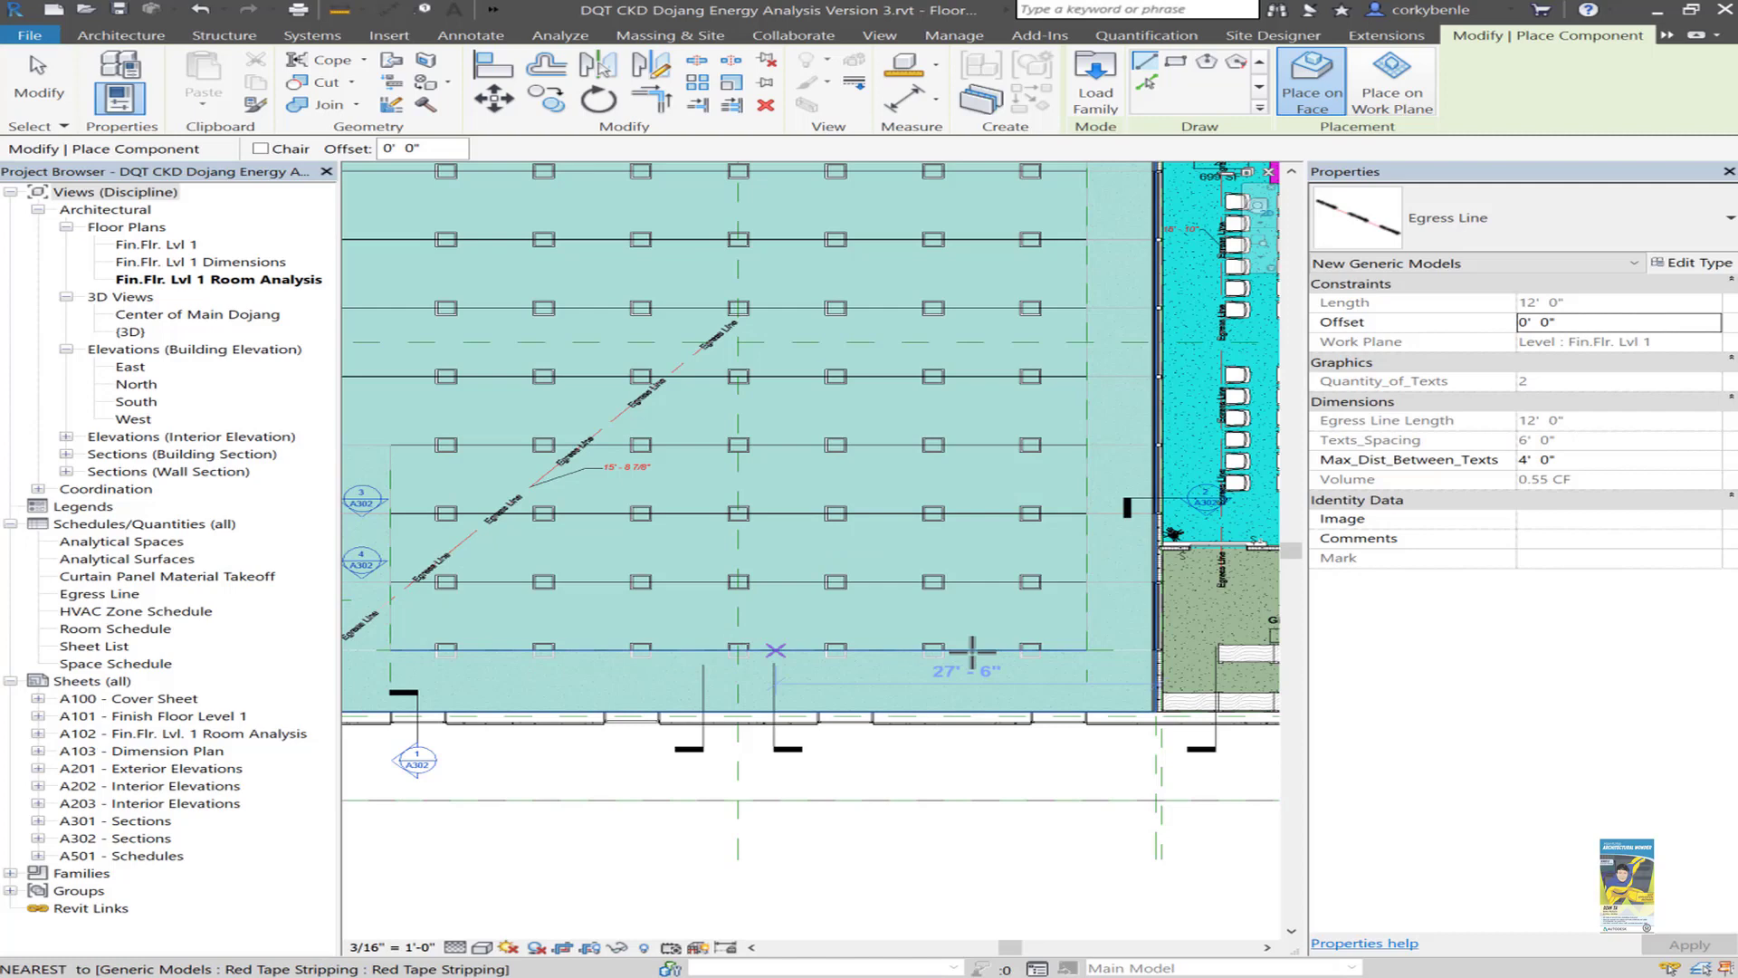
pyautogui.moveTo(962, 703); pyautogui.dragTo(741, 745, button='middle')
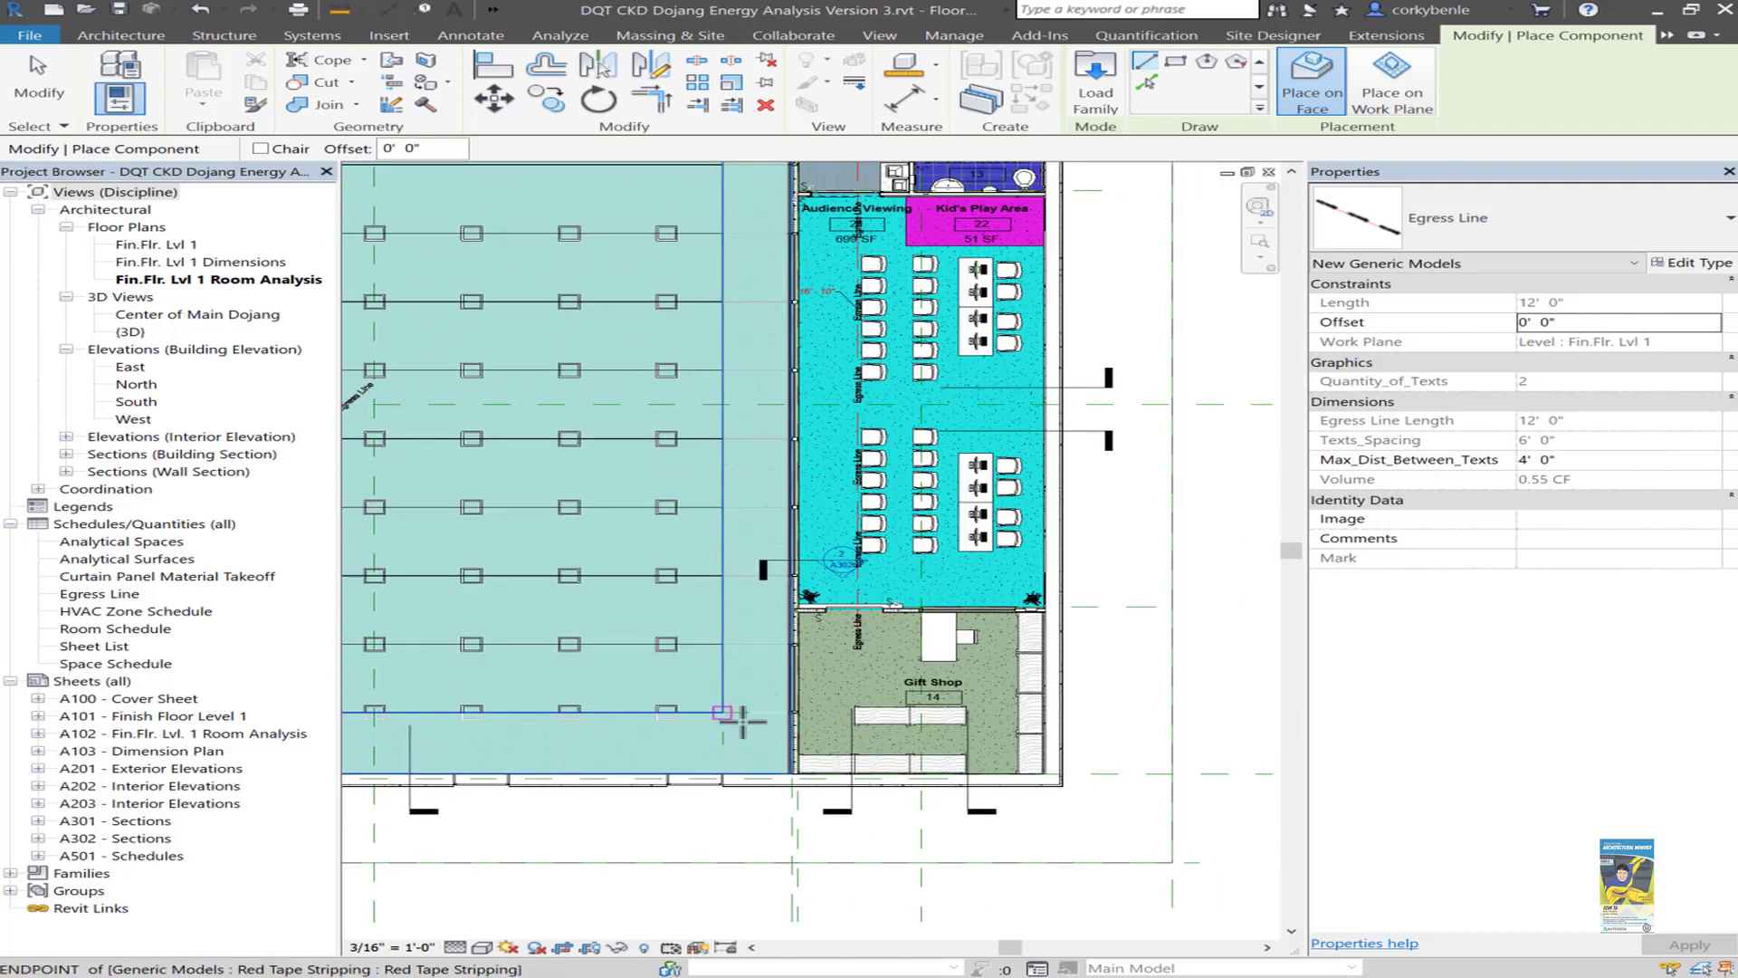
pyautogui.click(389, 682)
pyautogui.click(749, 683)
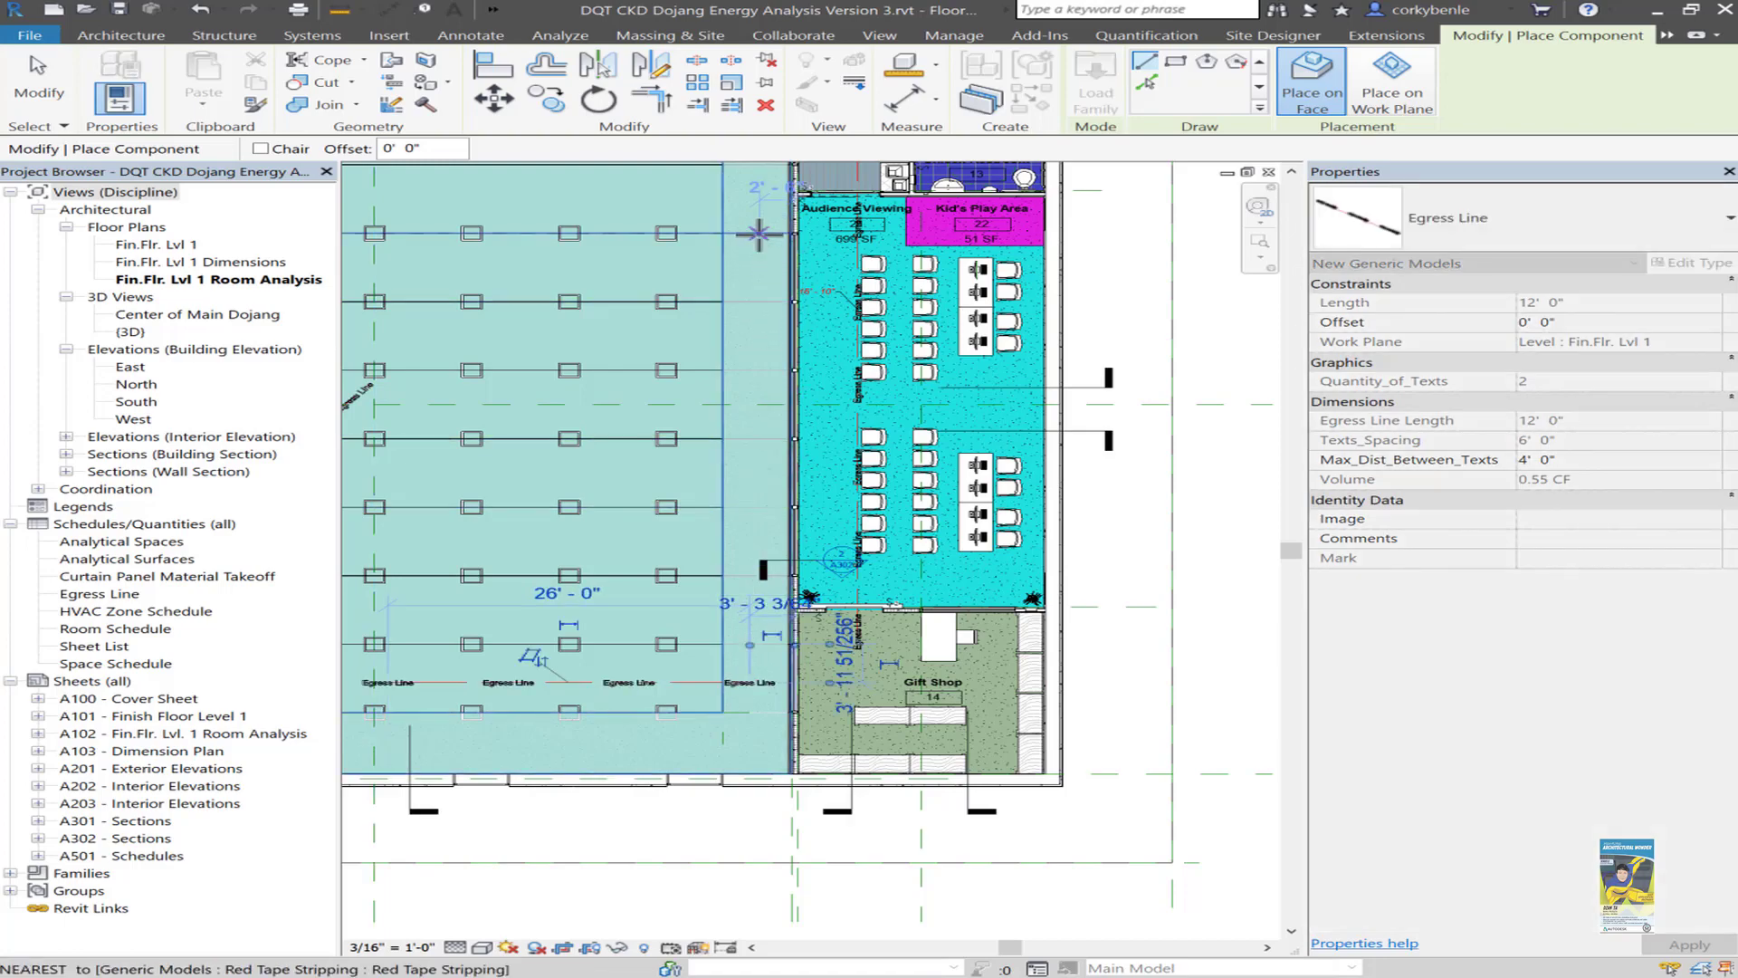
# Chain two more Egress Lines from that line's east end, running north beside the Audience Viewing wall and east through the Main Entrance.
pyautogui.moveTo(790, 286); pyautogui.dragTo(754, 592, button='middle')
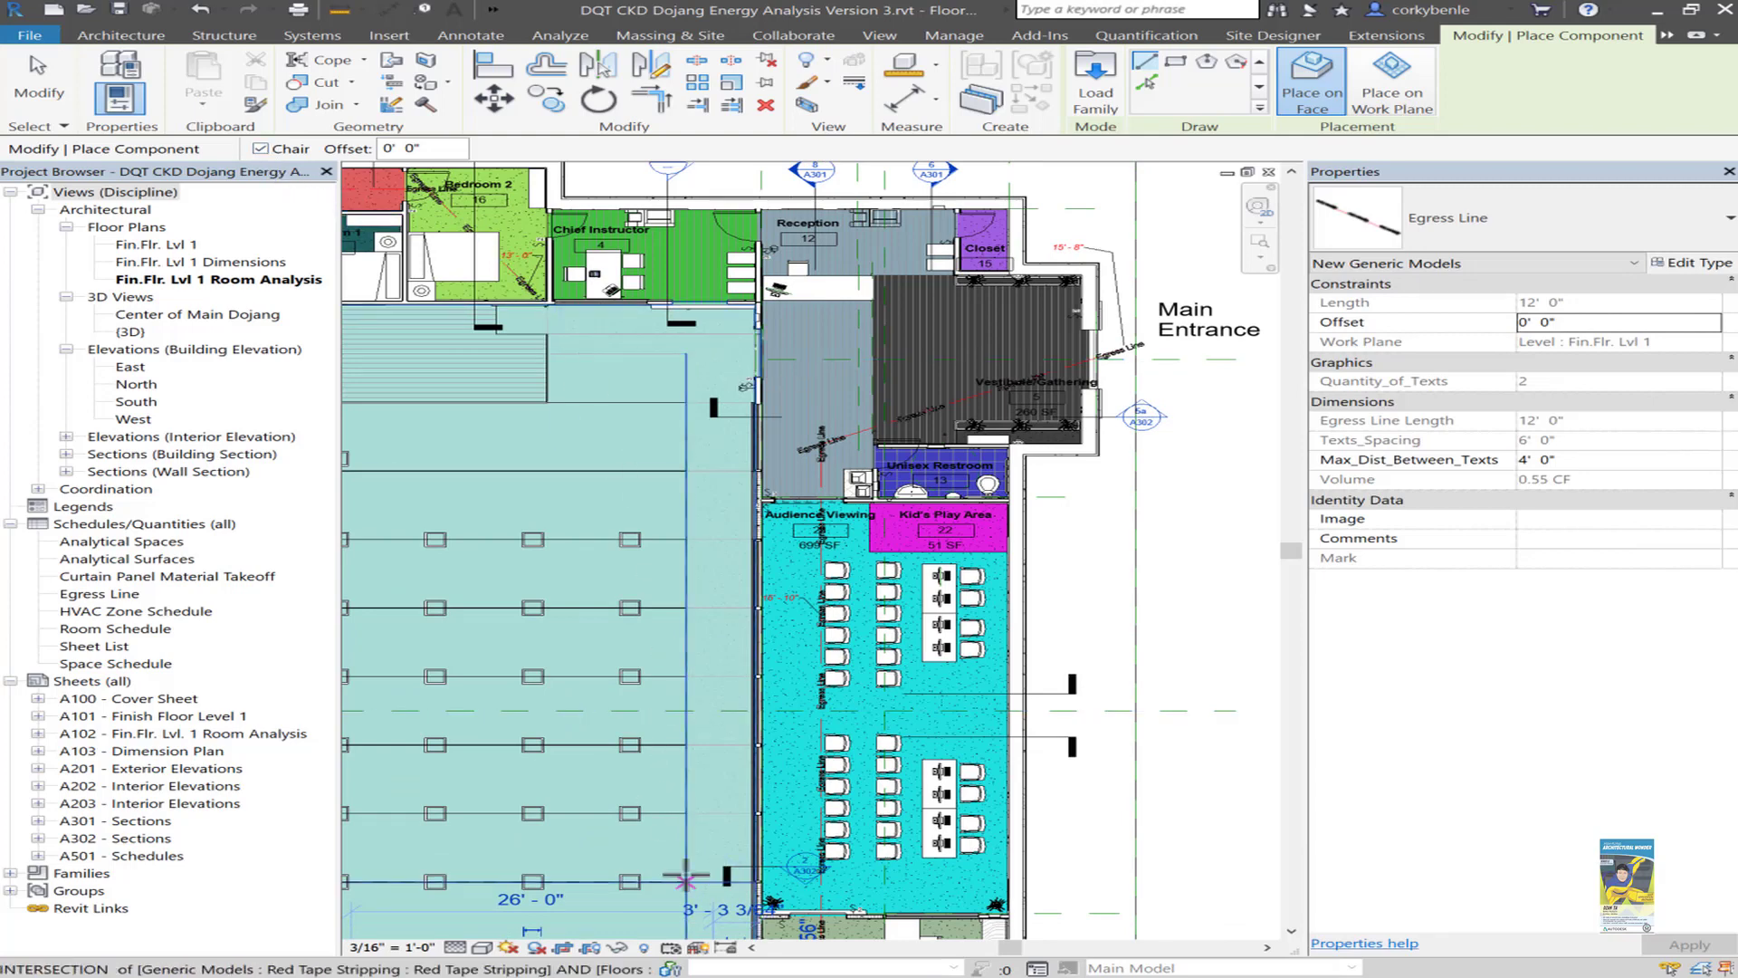
pyautogui.moveTo(686, 879); pyautogui.dragTo(728, 616, button='middle')
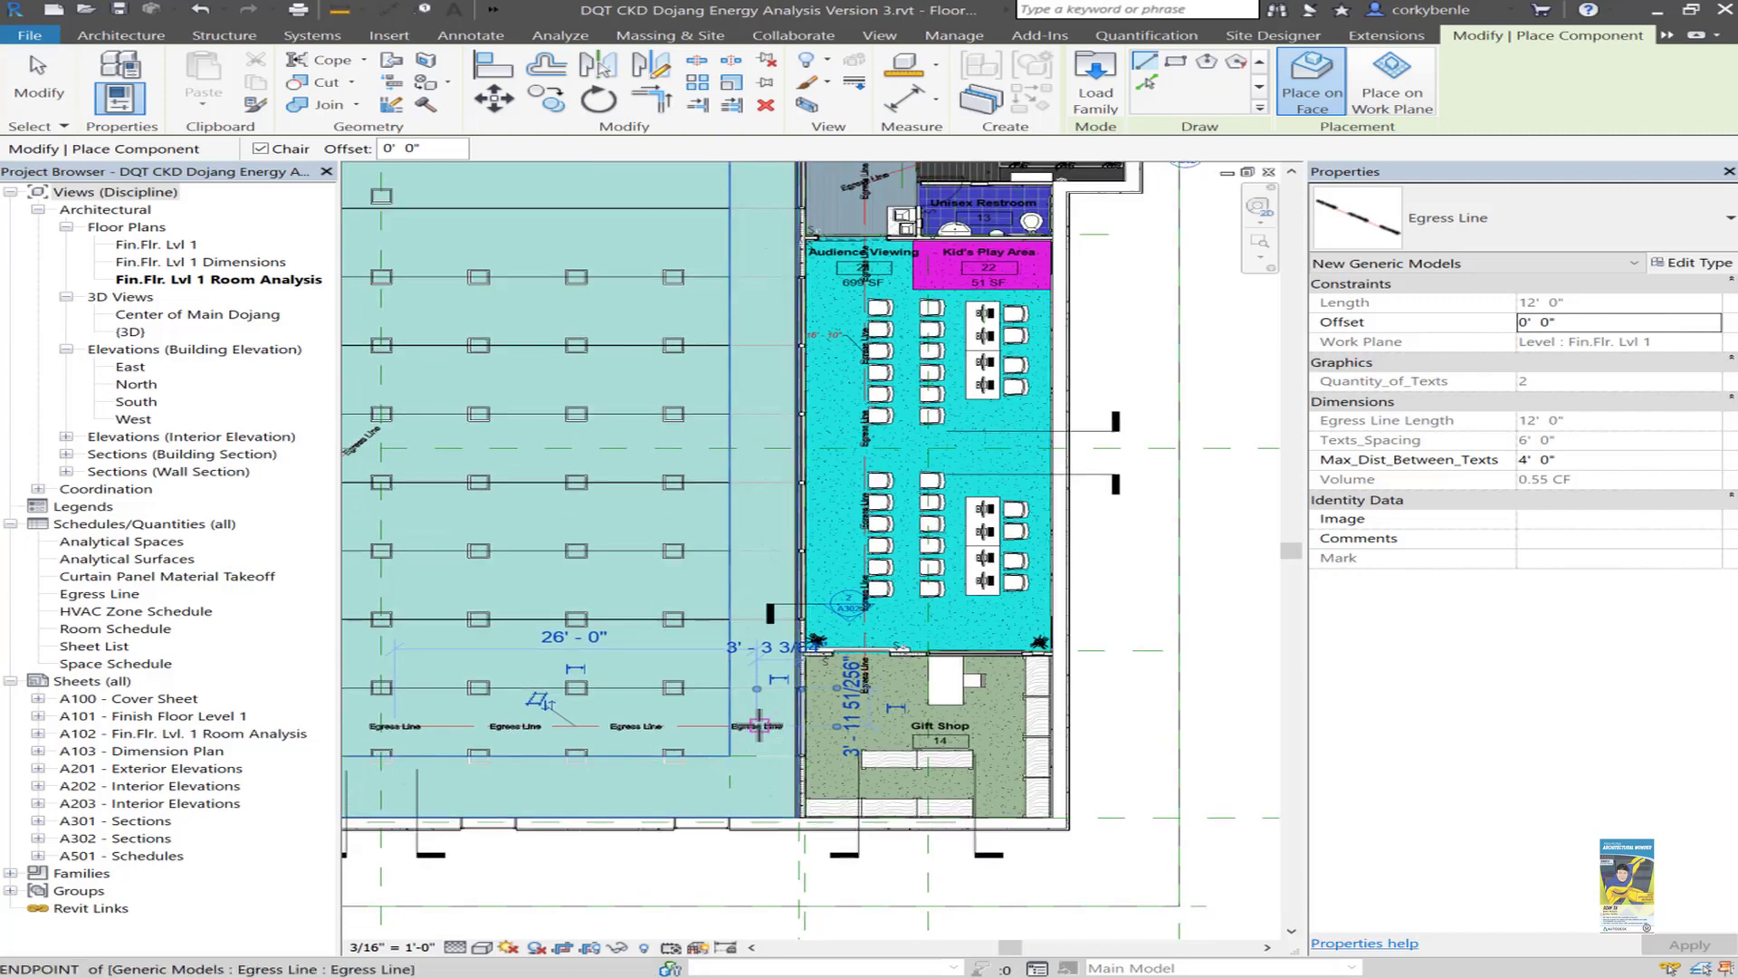
pyautogui.moveTo(756, 163); pyautogui.dragTo(751, 441, button='middle')
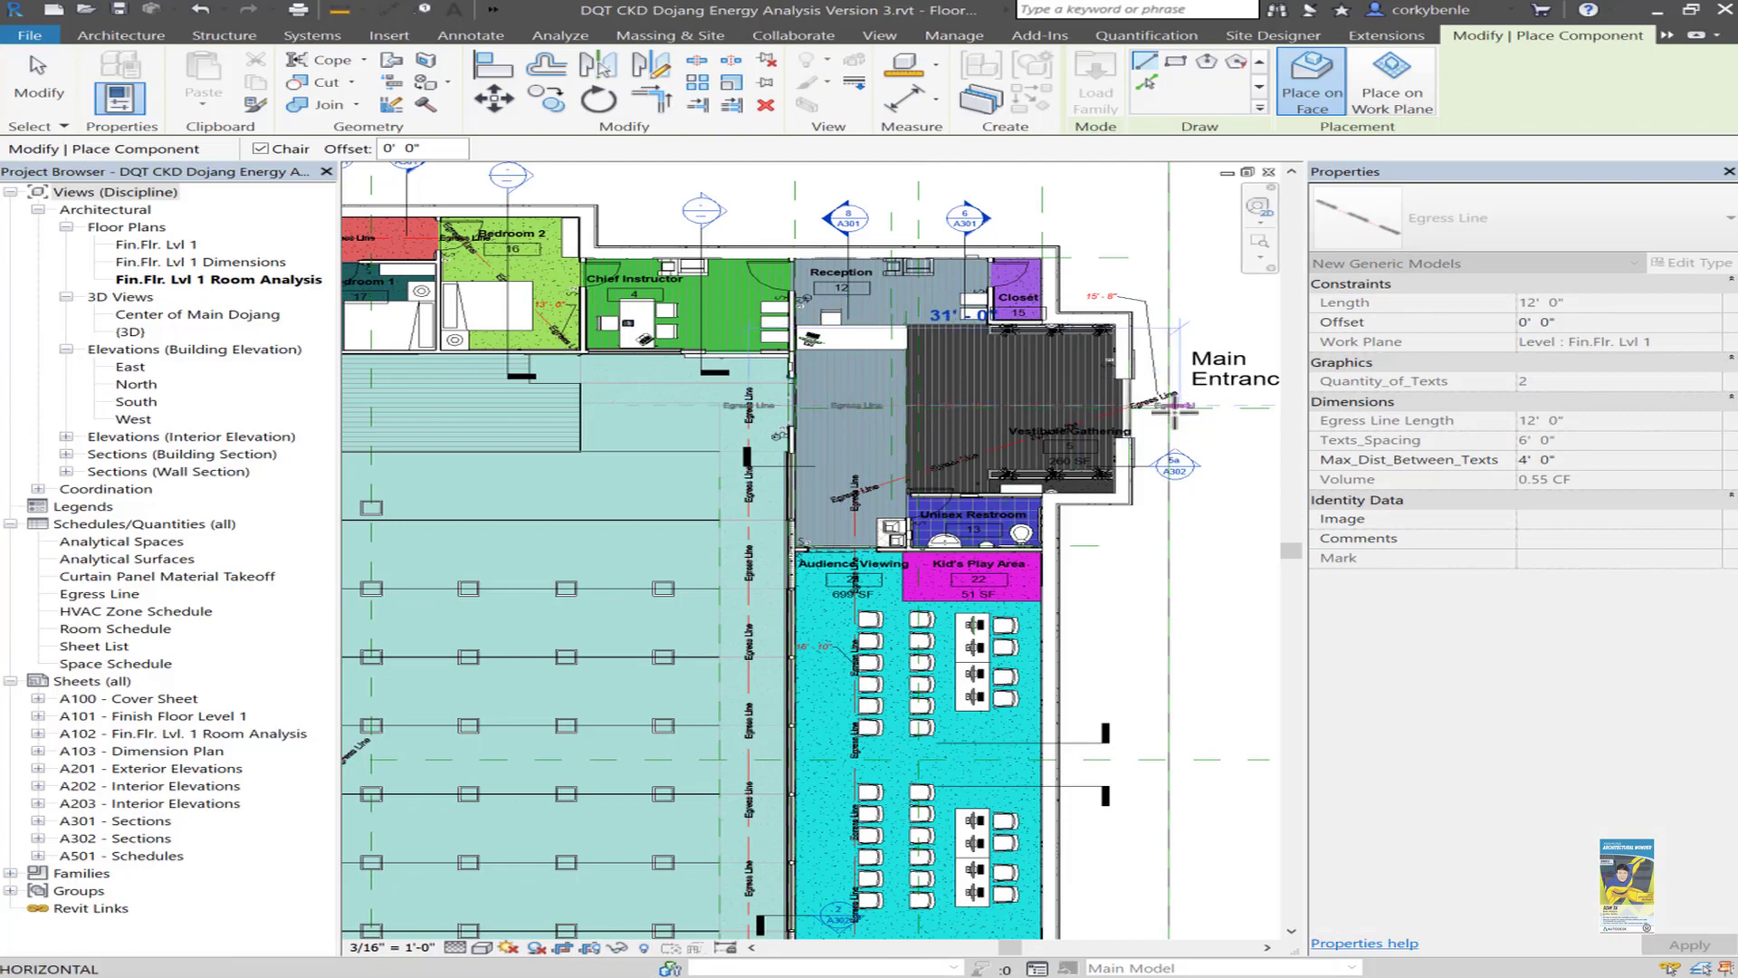
pyautogui.click(1169, 409)
pyautogui.press('Escape')
pyautogui.press('Escape')
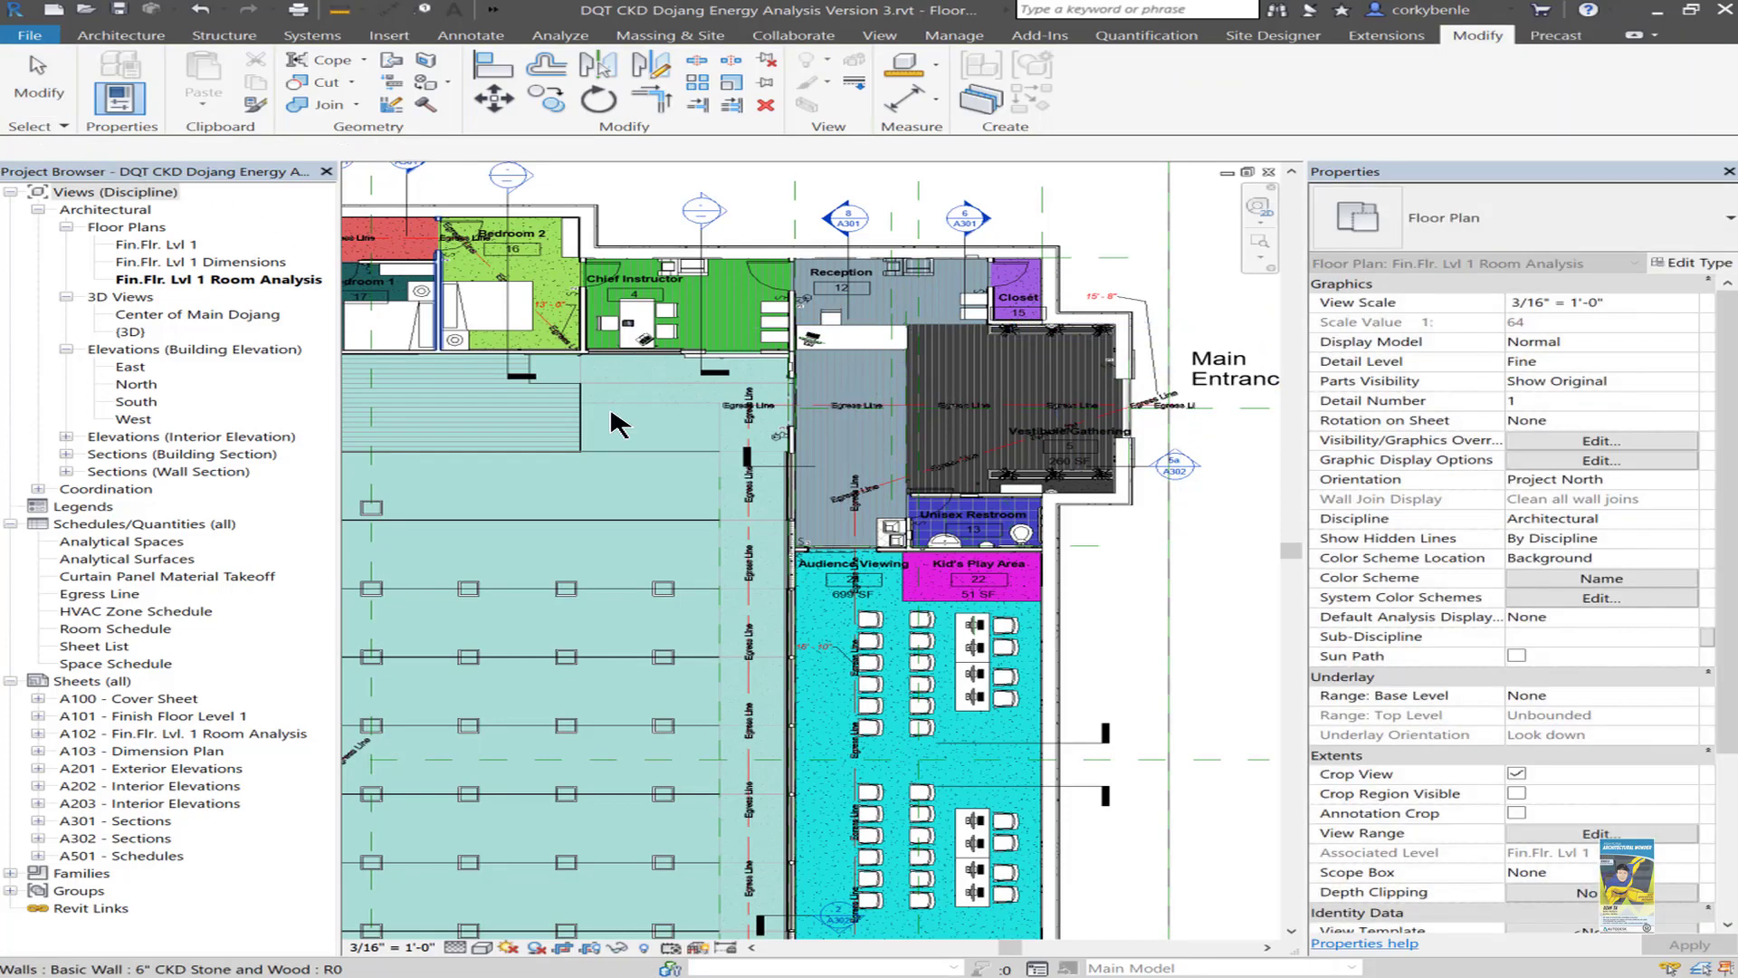
# Open the Egress Line Tag family for editing from the length tag on the diagonal egress line.
pyautogui.moveTo(507, 742); pyautogui.dragTo(833, 370, button='middle')
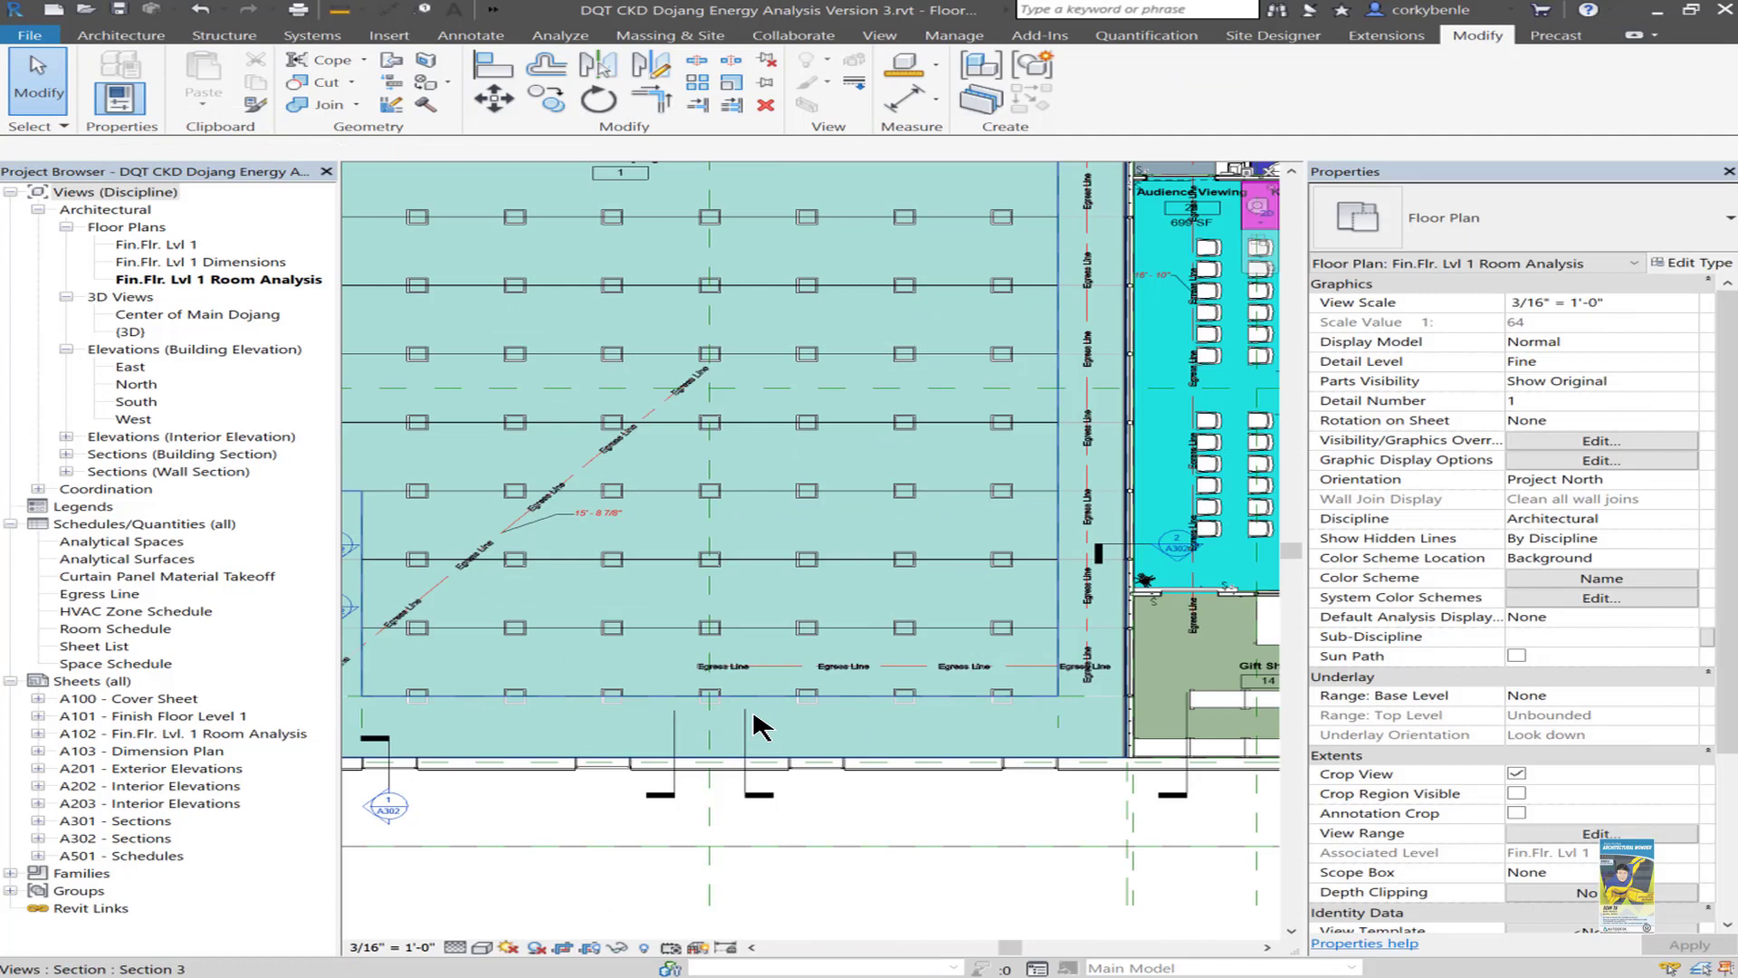
pyautogui.scroll(3, 757, 724)
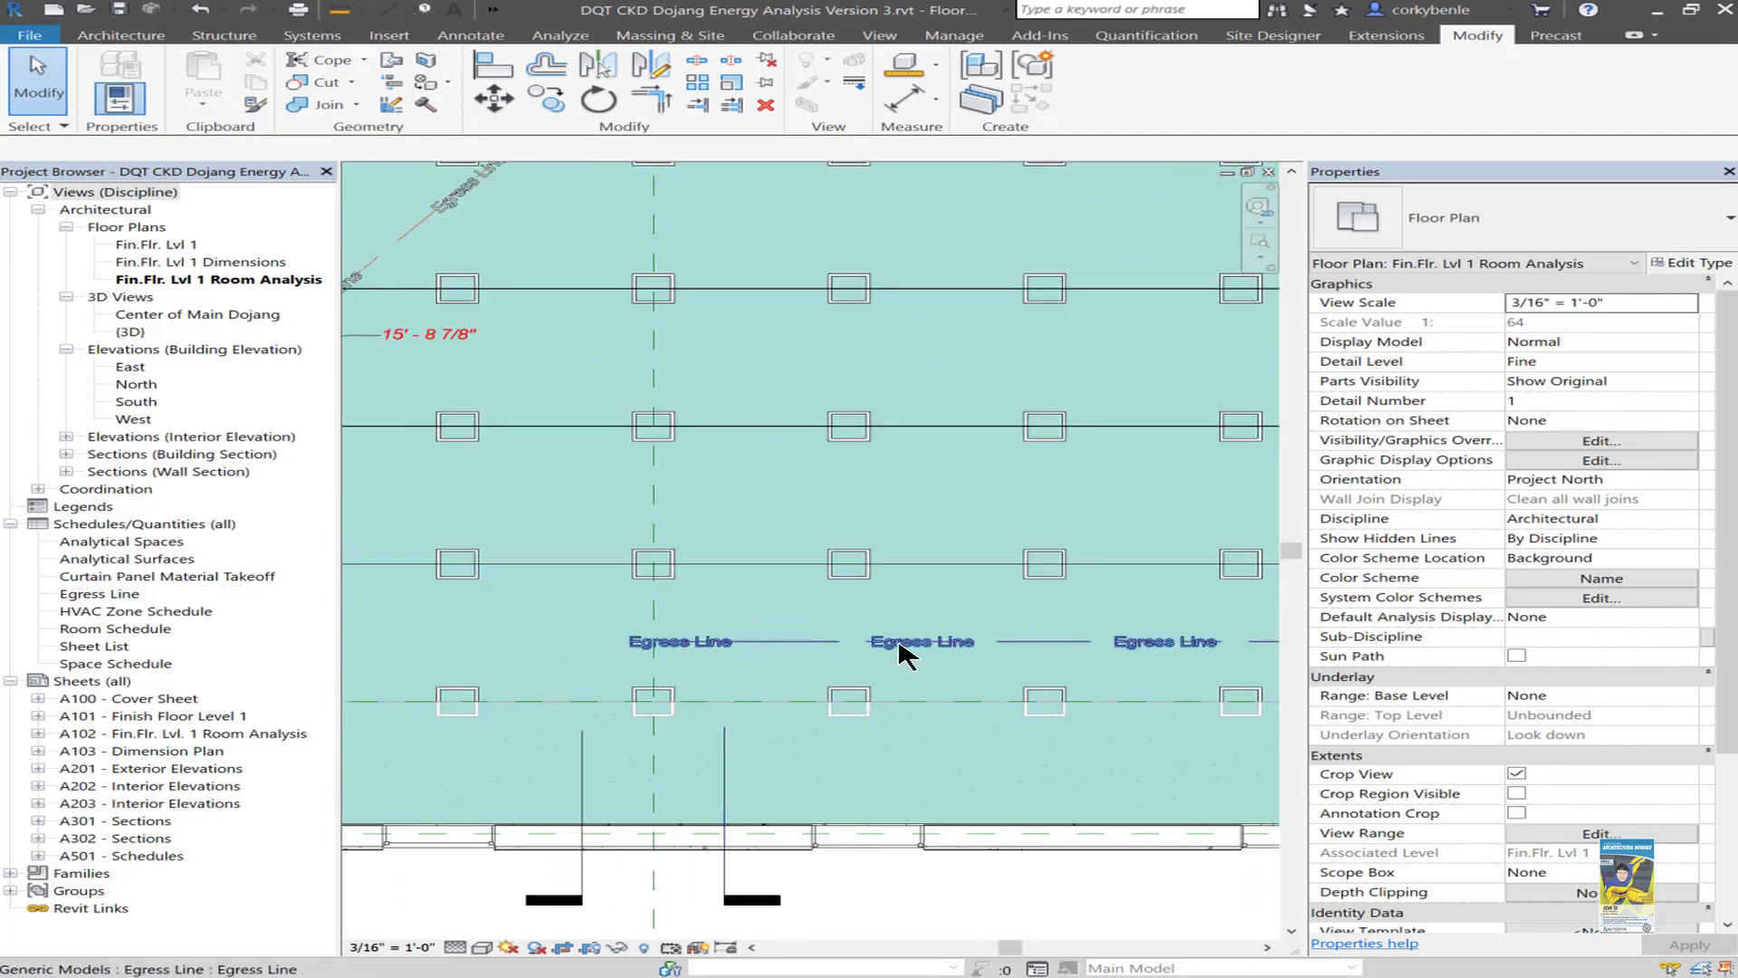
pyautogui.scroll(-3, 905, 656)
pyautogui.moveTo(834, 485); pyautogui.dragTo(838, 543, button='middle')
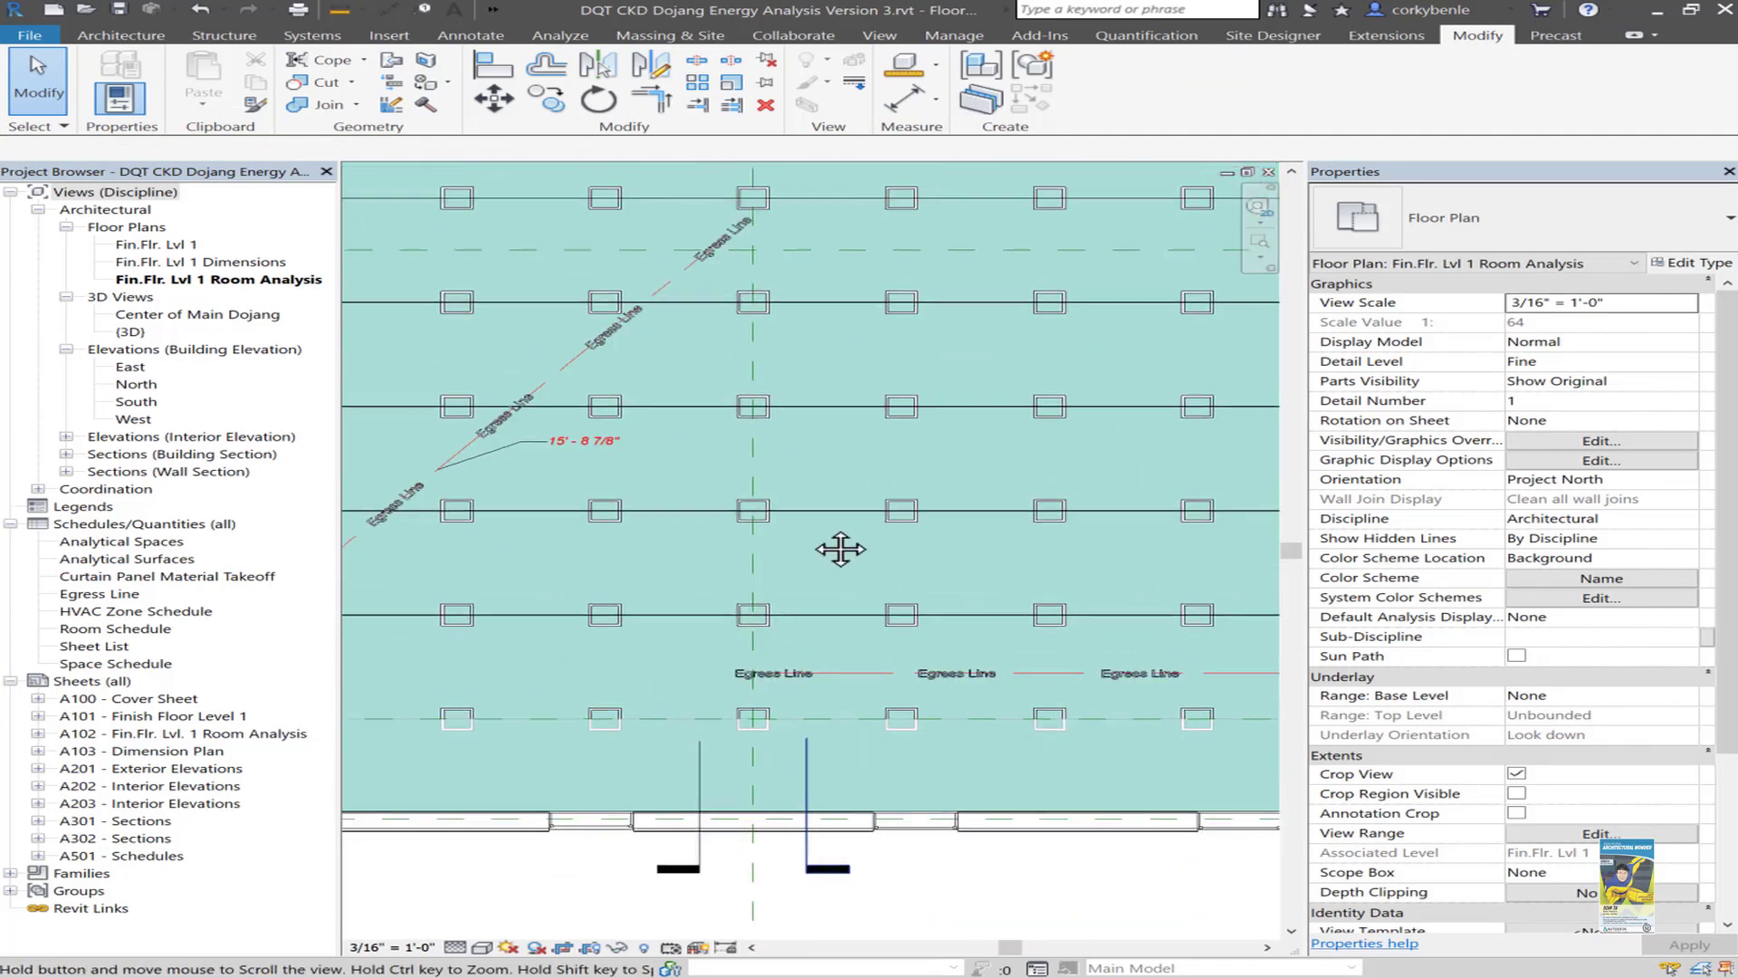
pyautogui.click(561, 453)
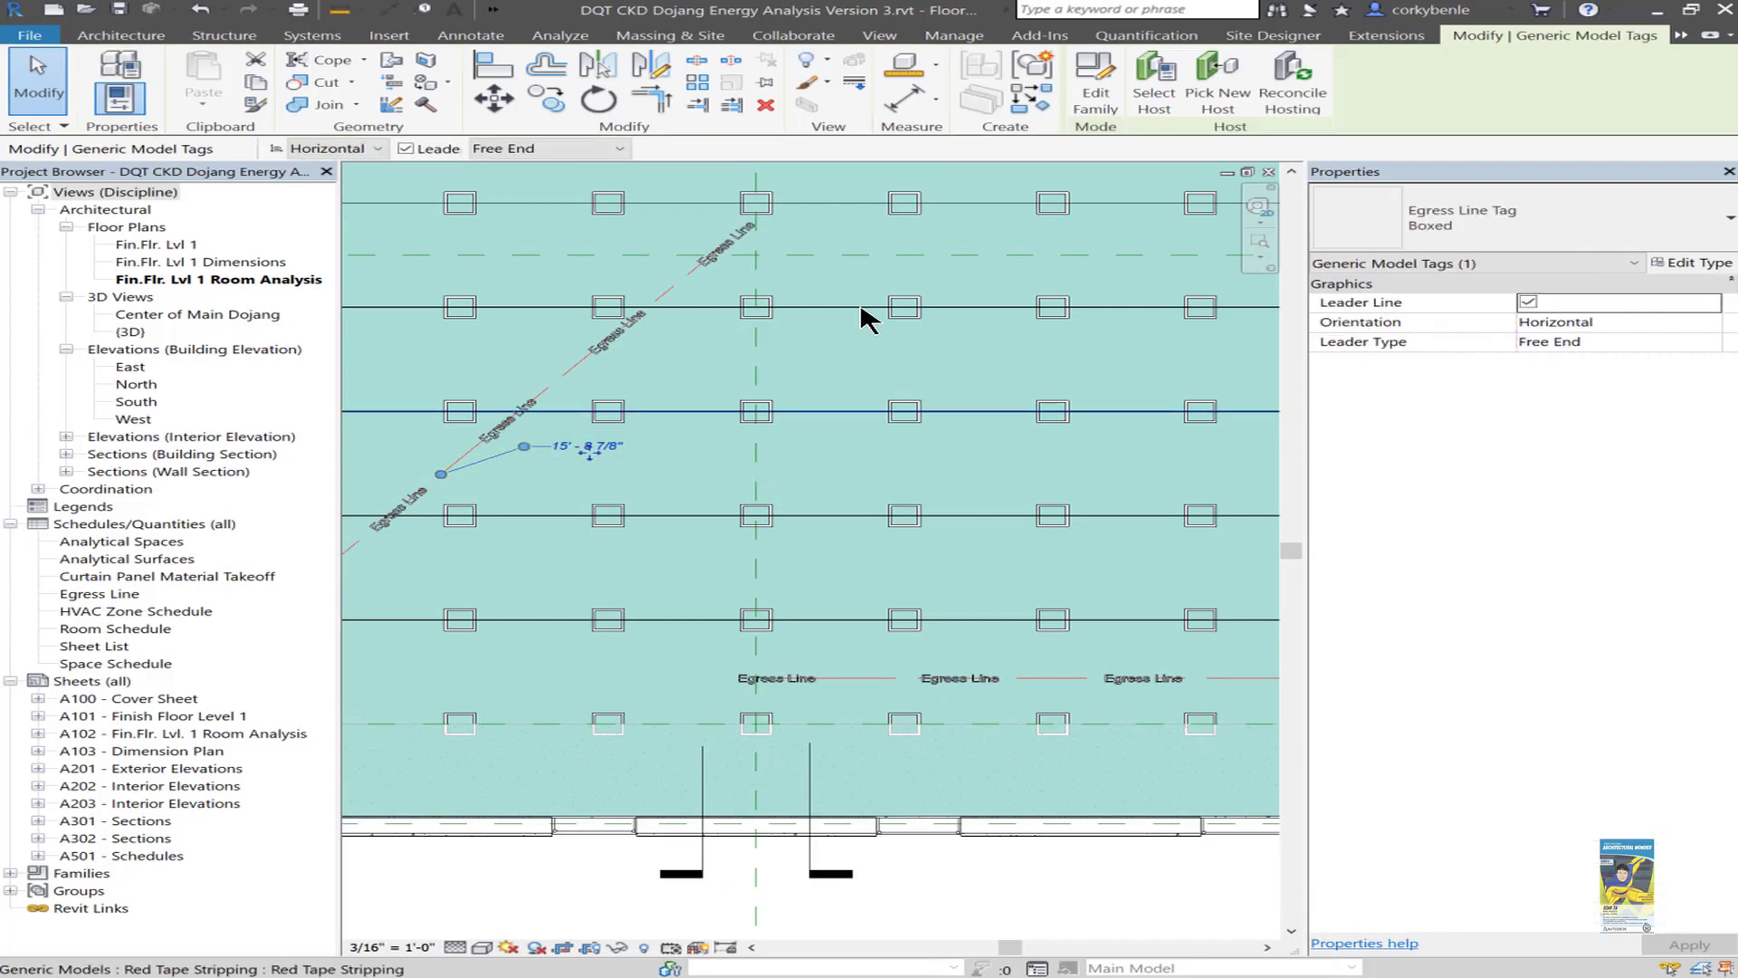
pyautogui.click(1097, 100)
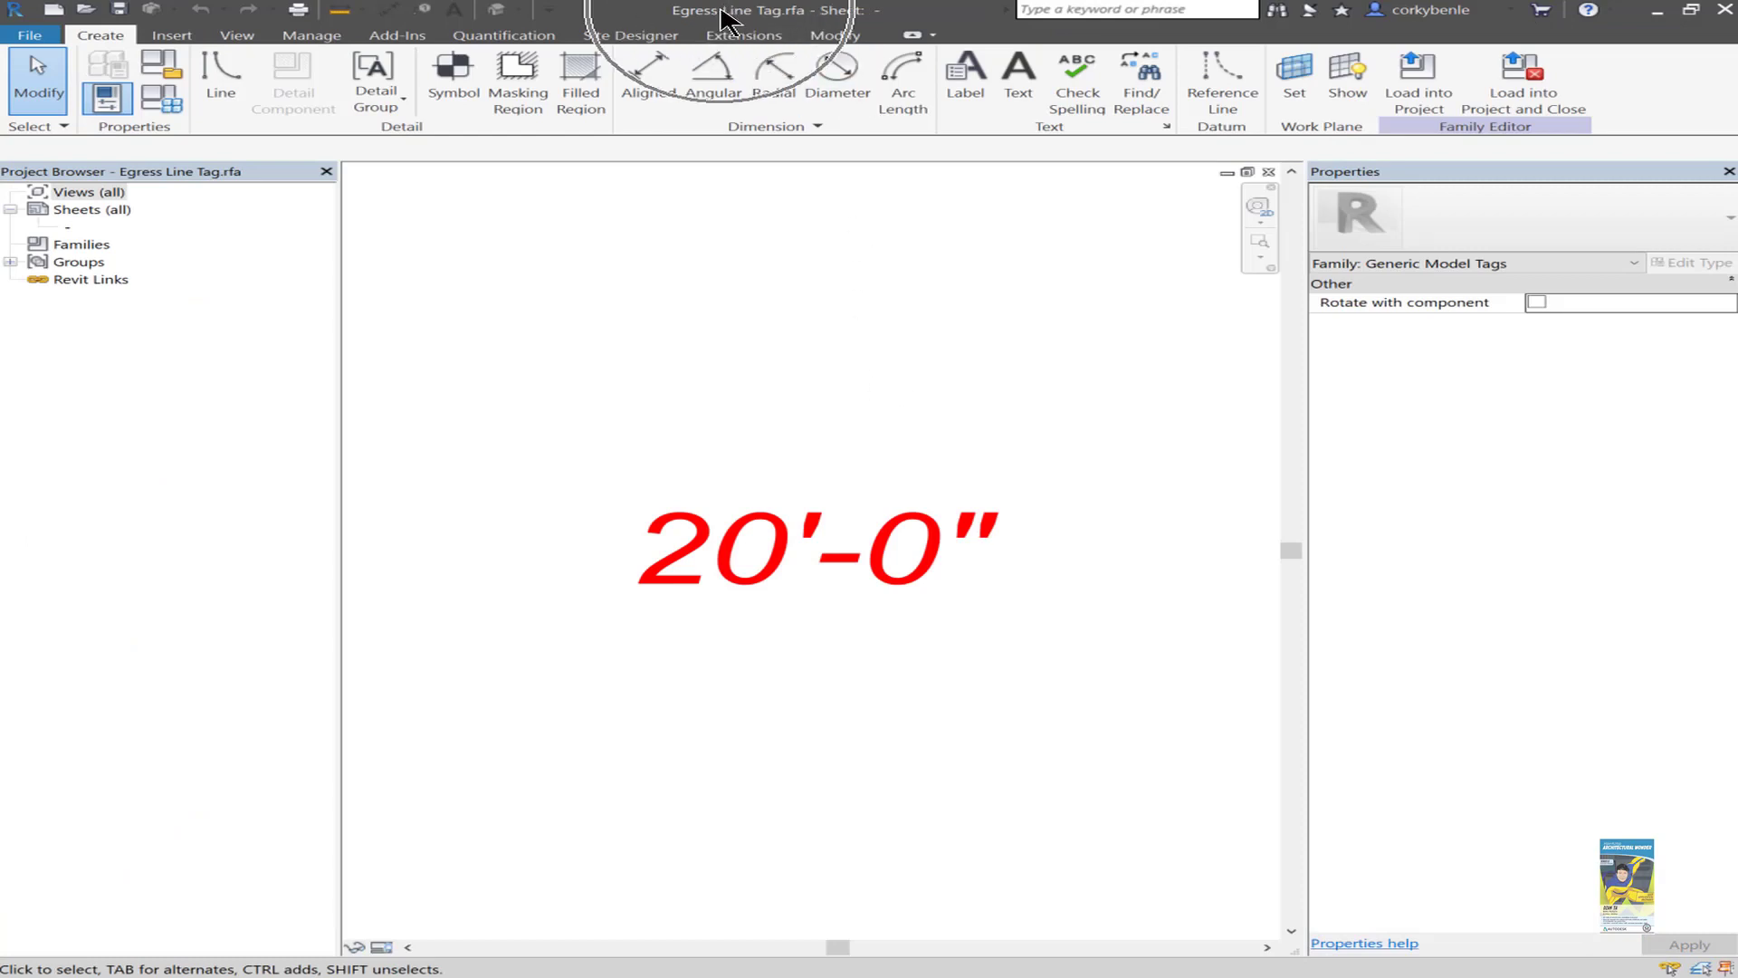
# Inspect the parameter assigned to the tag's label without changing it, and close the tag family without saving.
pyautogui.click(744, 538)
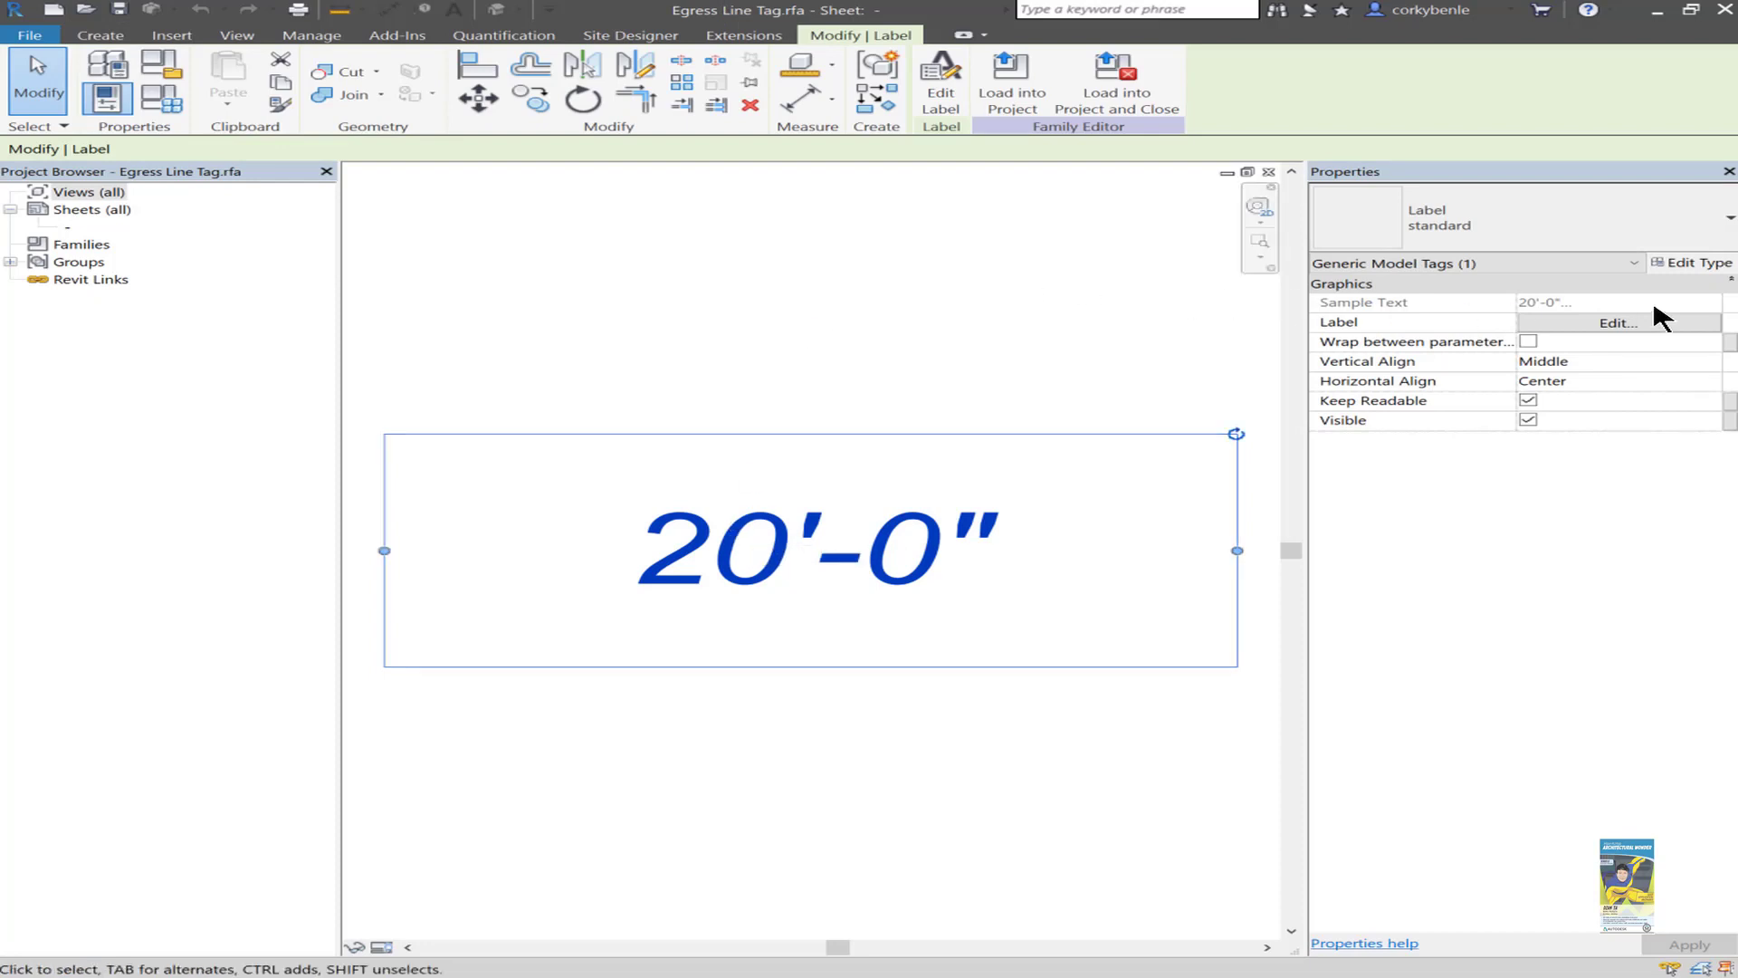
pyautogui.click(941, 90)
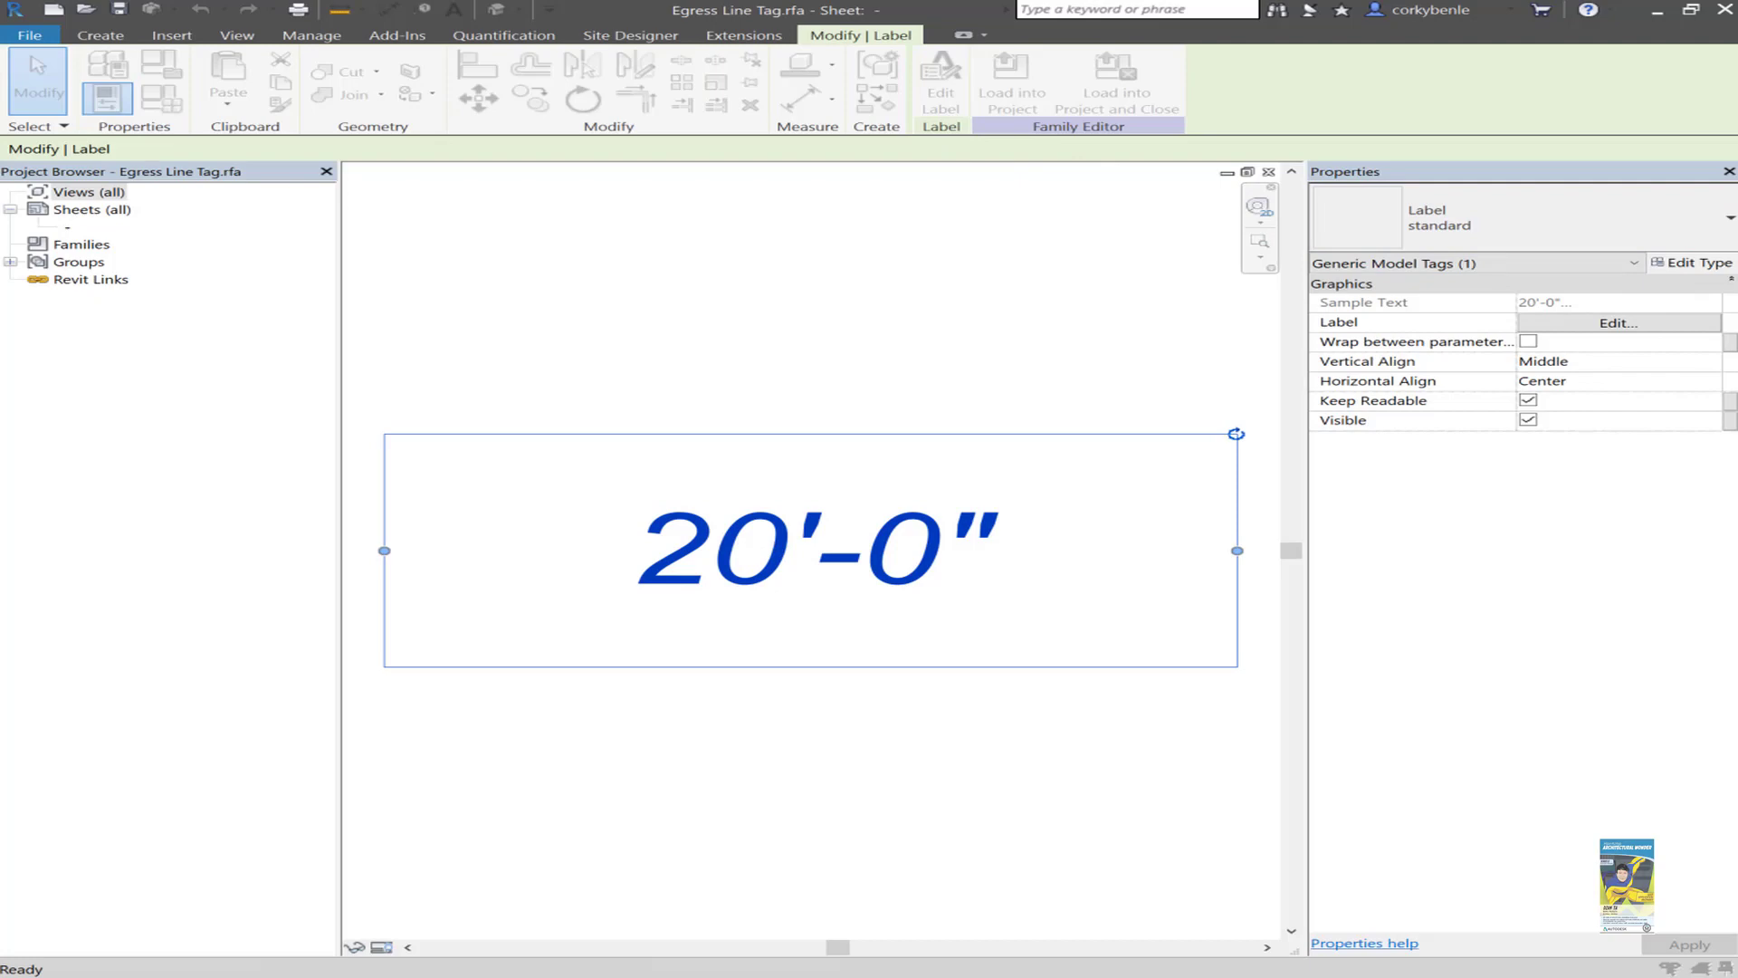
pyautogui.moveTo(1383, 312); pyautogui.dragTo(621, 317)
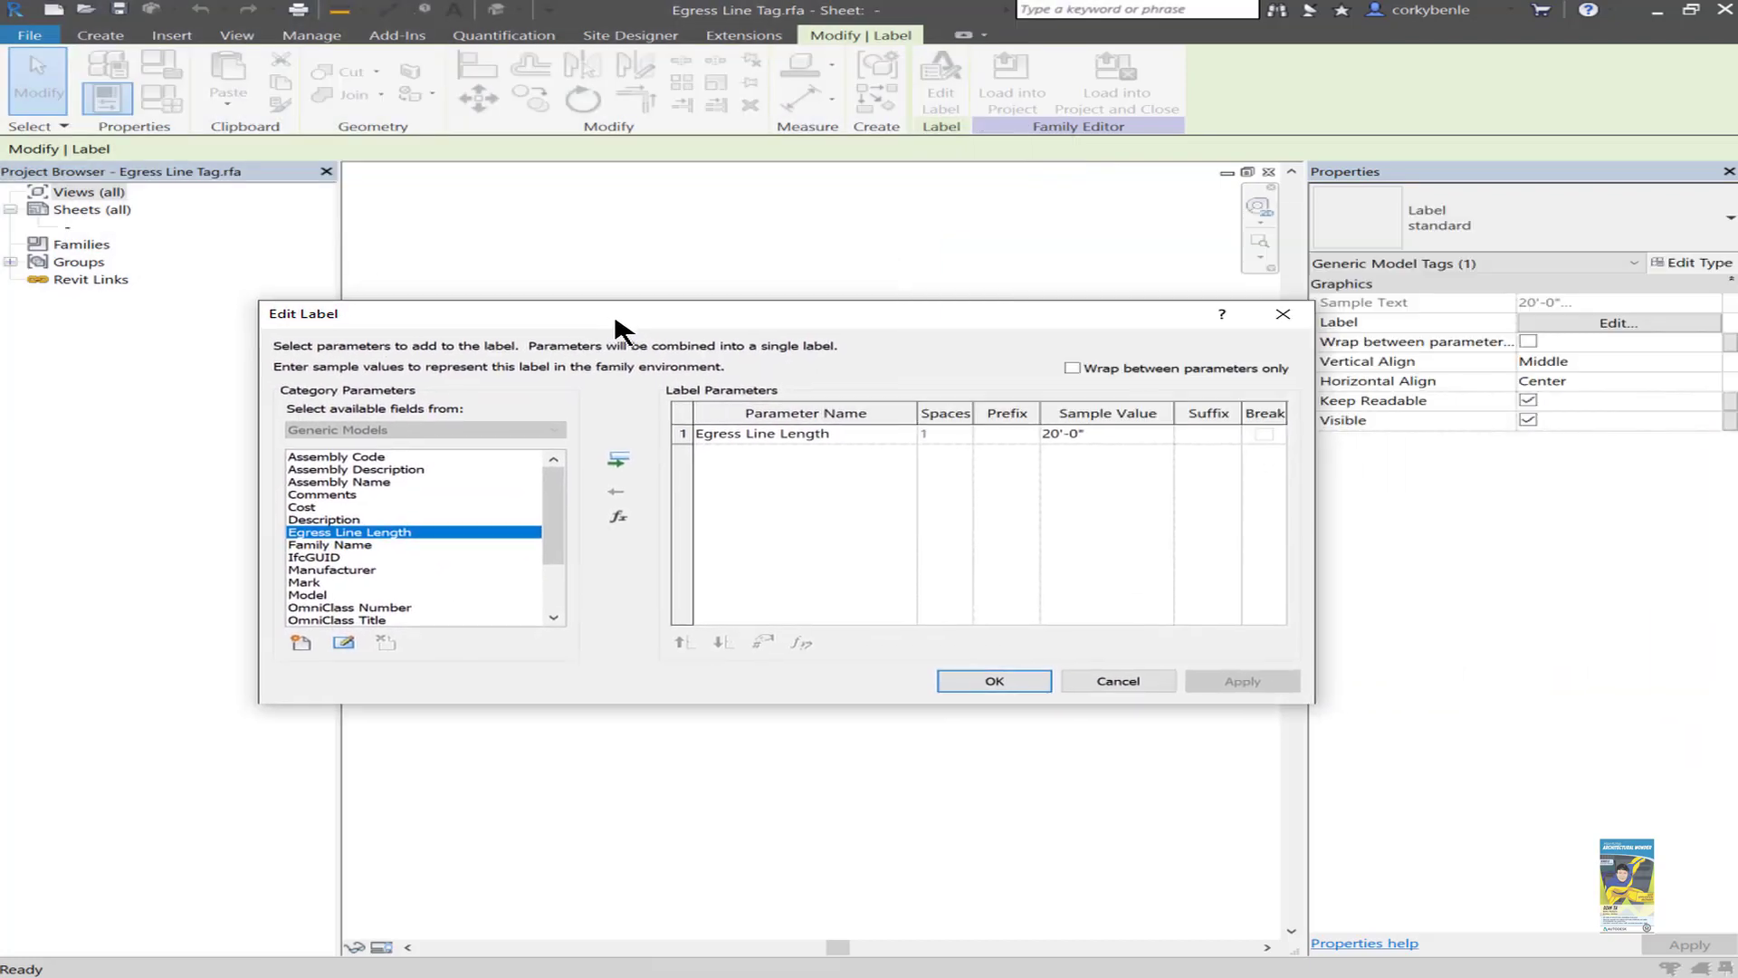
pyautogui.click(817, 435)
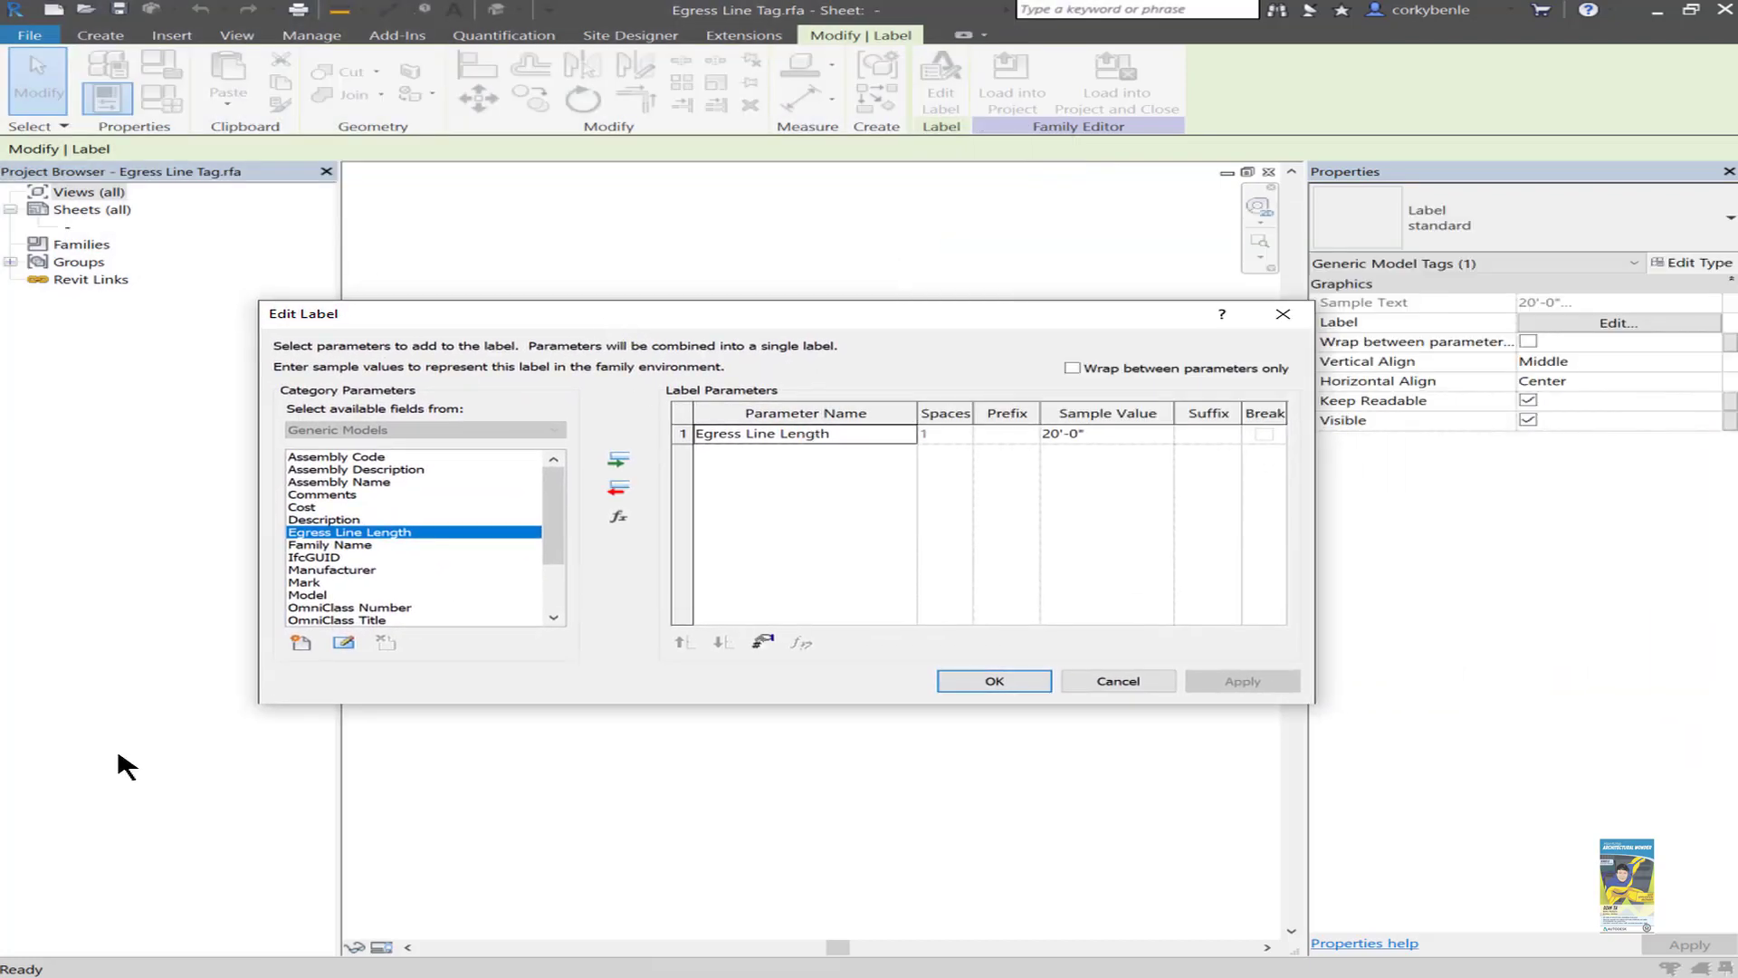
pyautogui.click(1153, 685)
pyautogui.click(1198, 368)
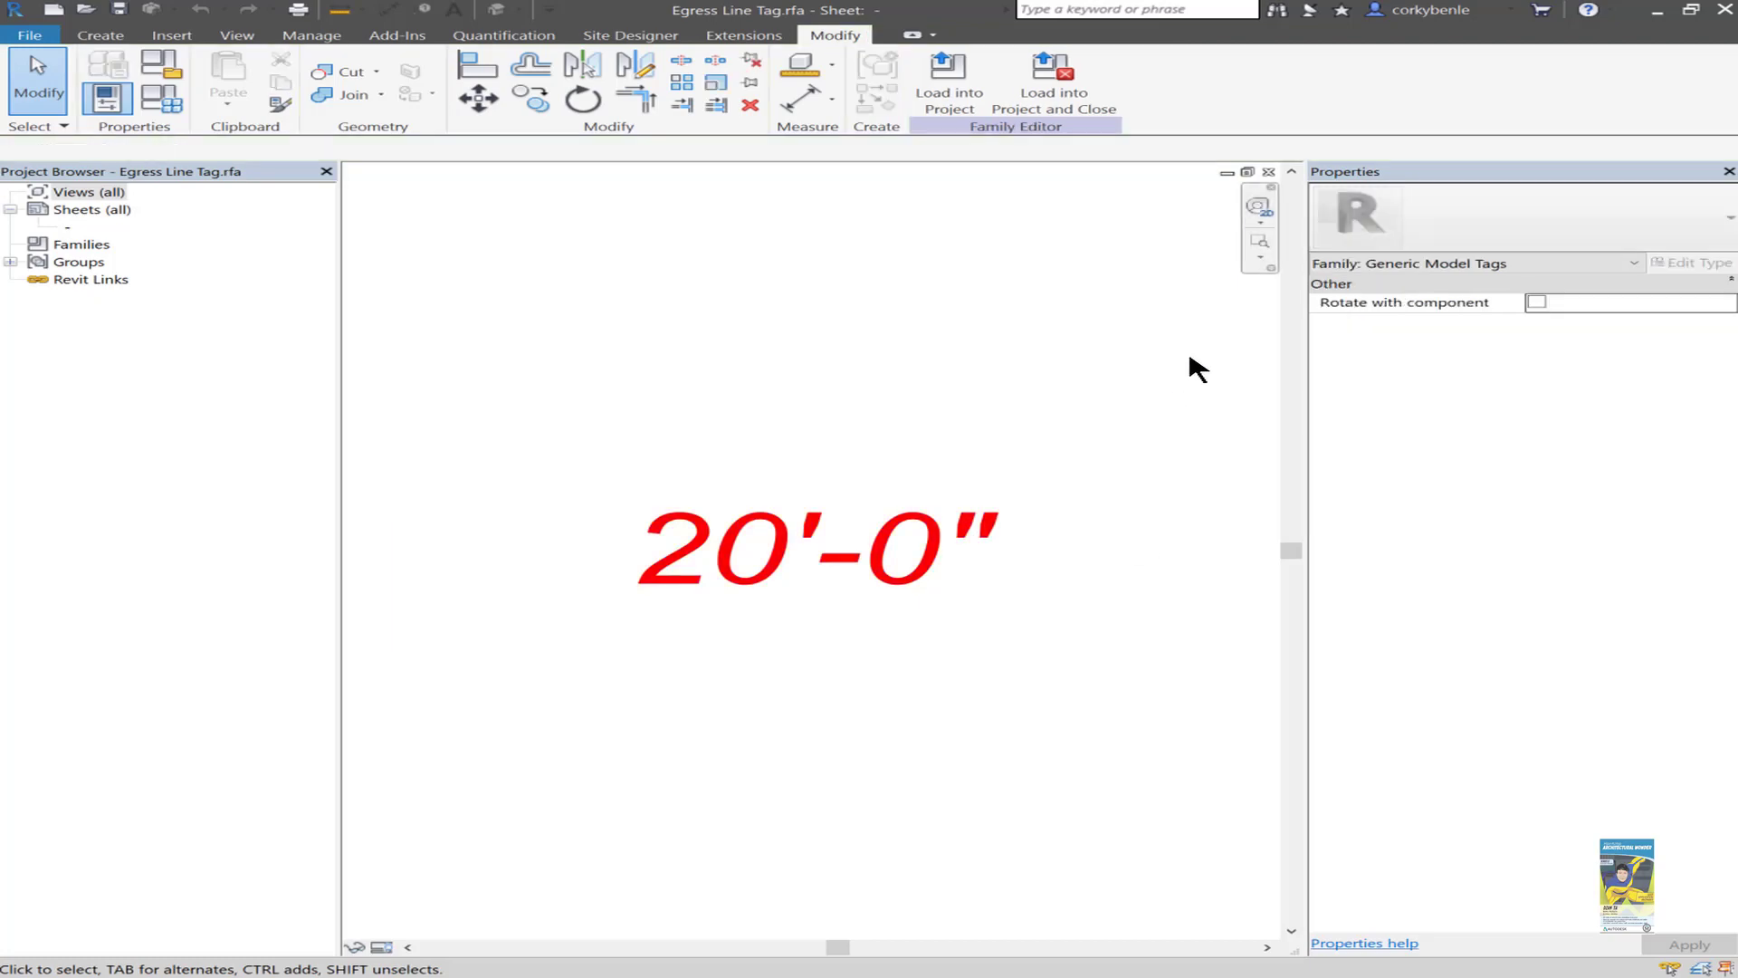
pyautogui.click(1268, 171)
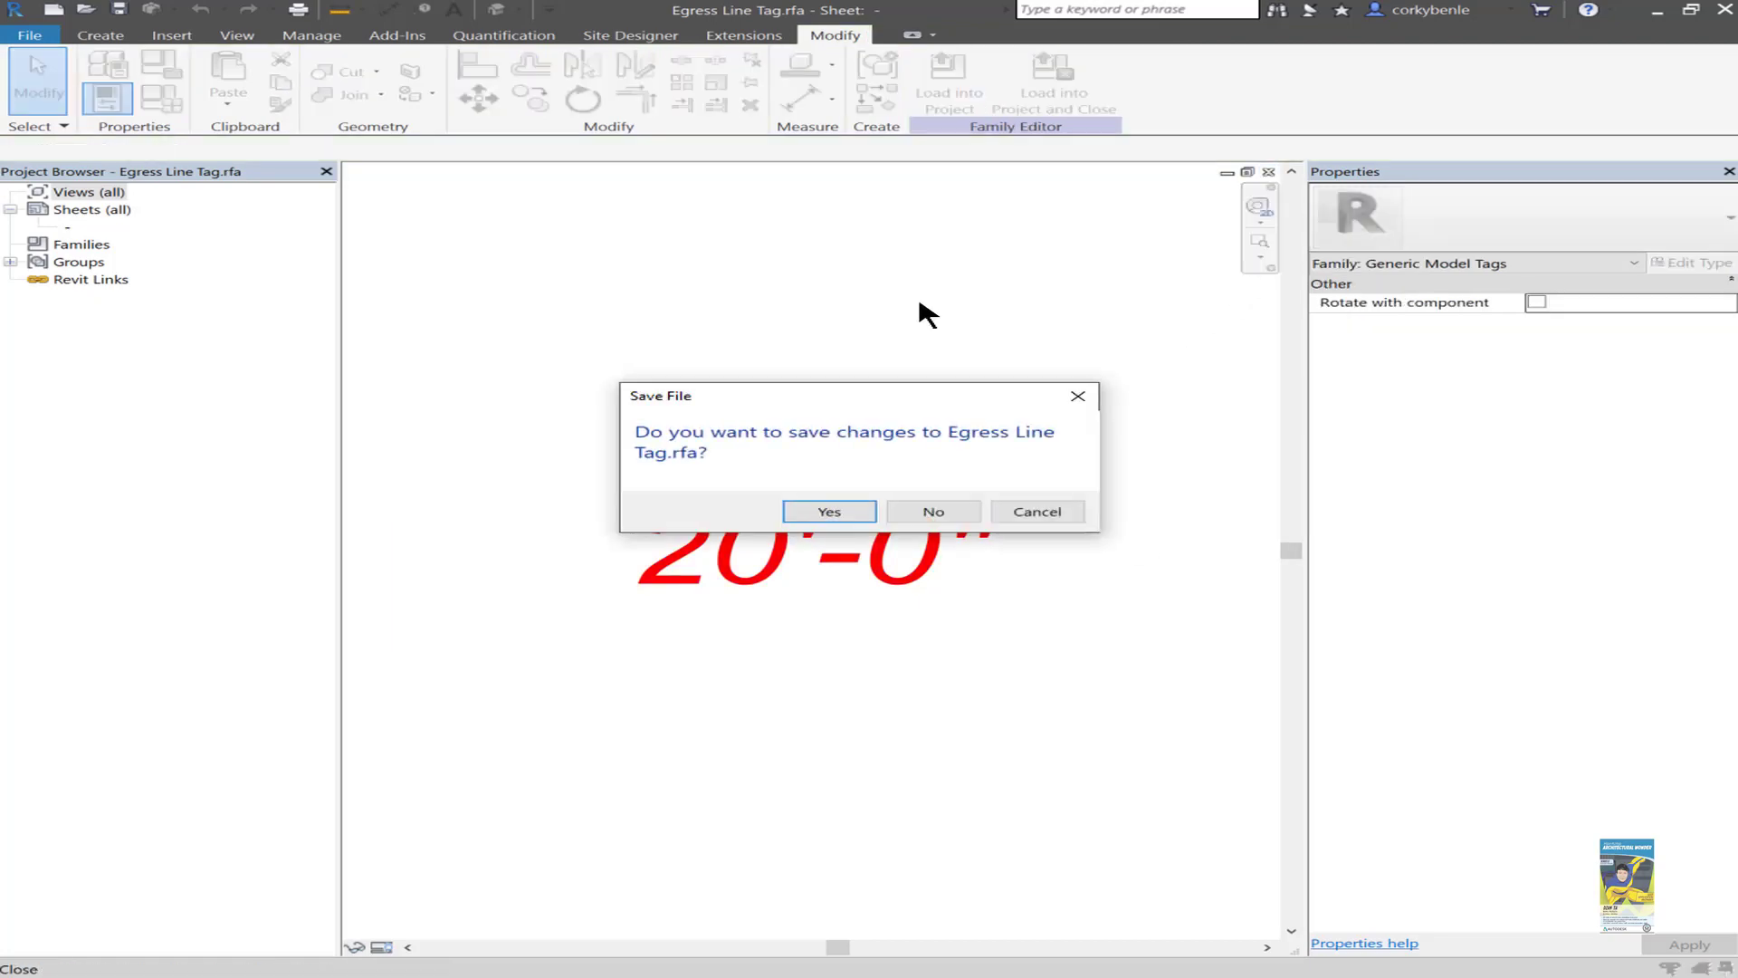
pyautogui.click(935, 510)
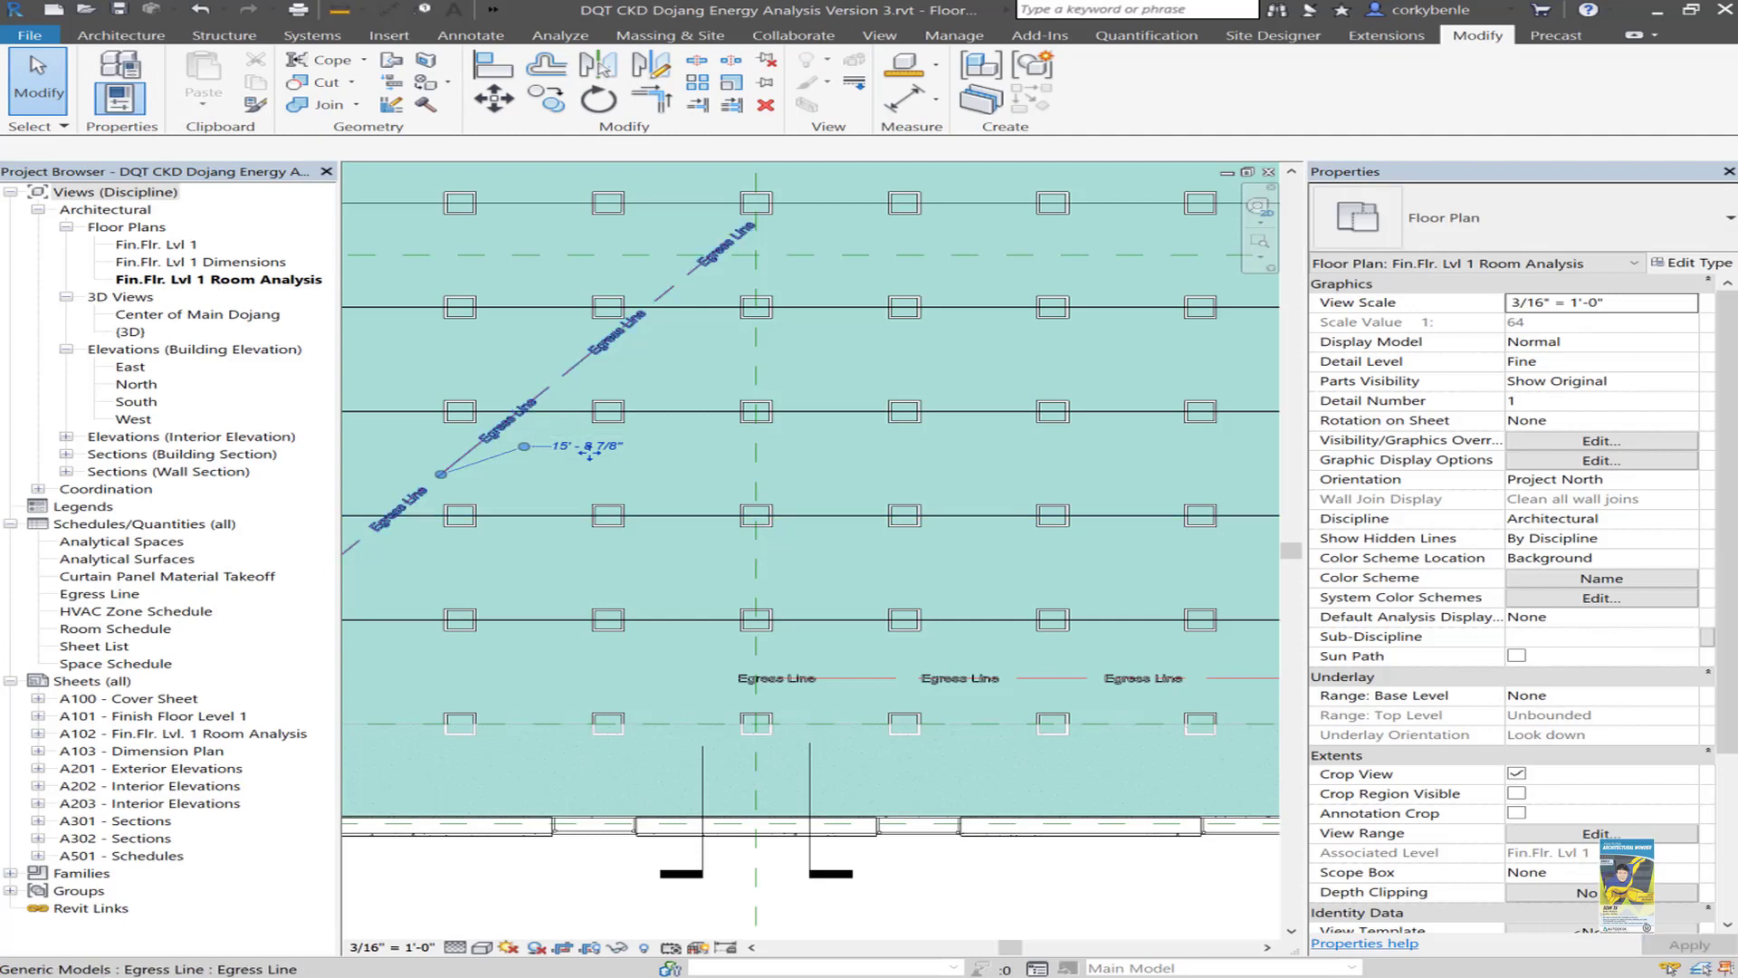
# Open the Egress Line family from the diagonal line in the plan and review its parameters in Family Types.
pyautogui.click(590, 453)
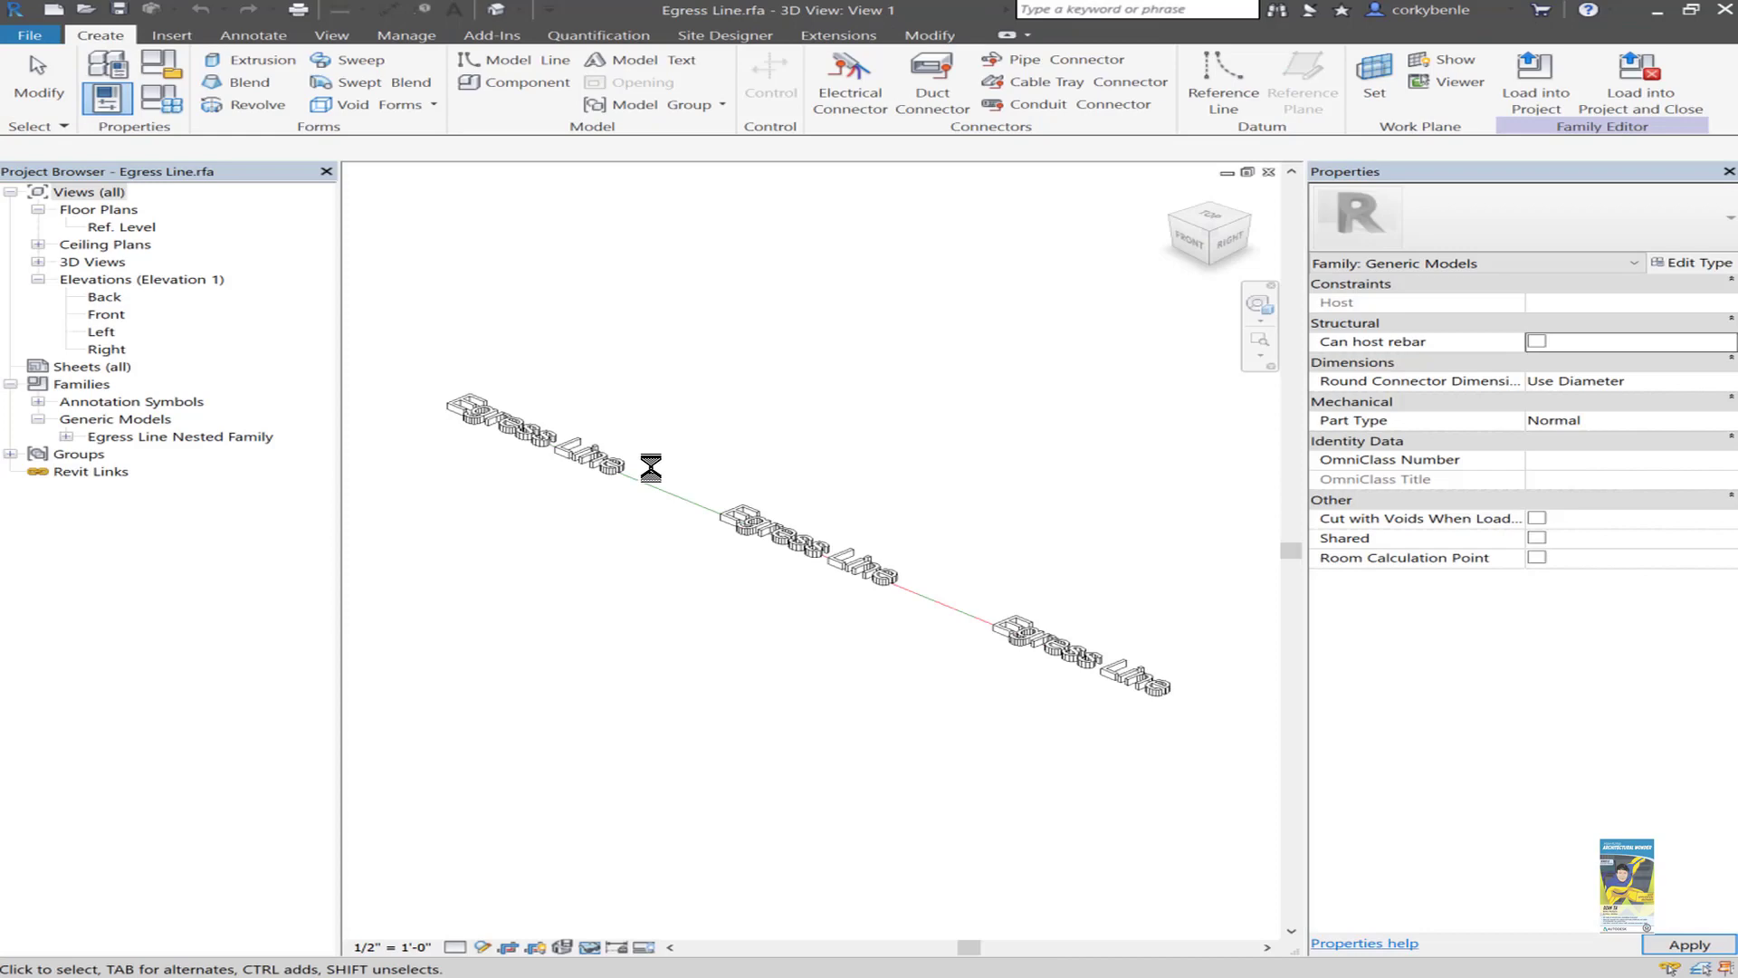
pyautogui.click(163, 98)
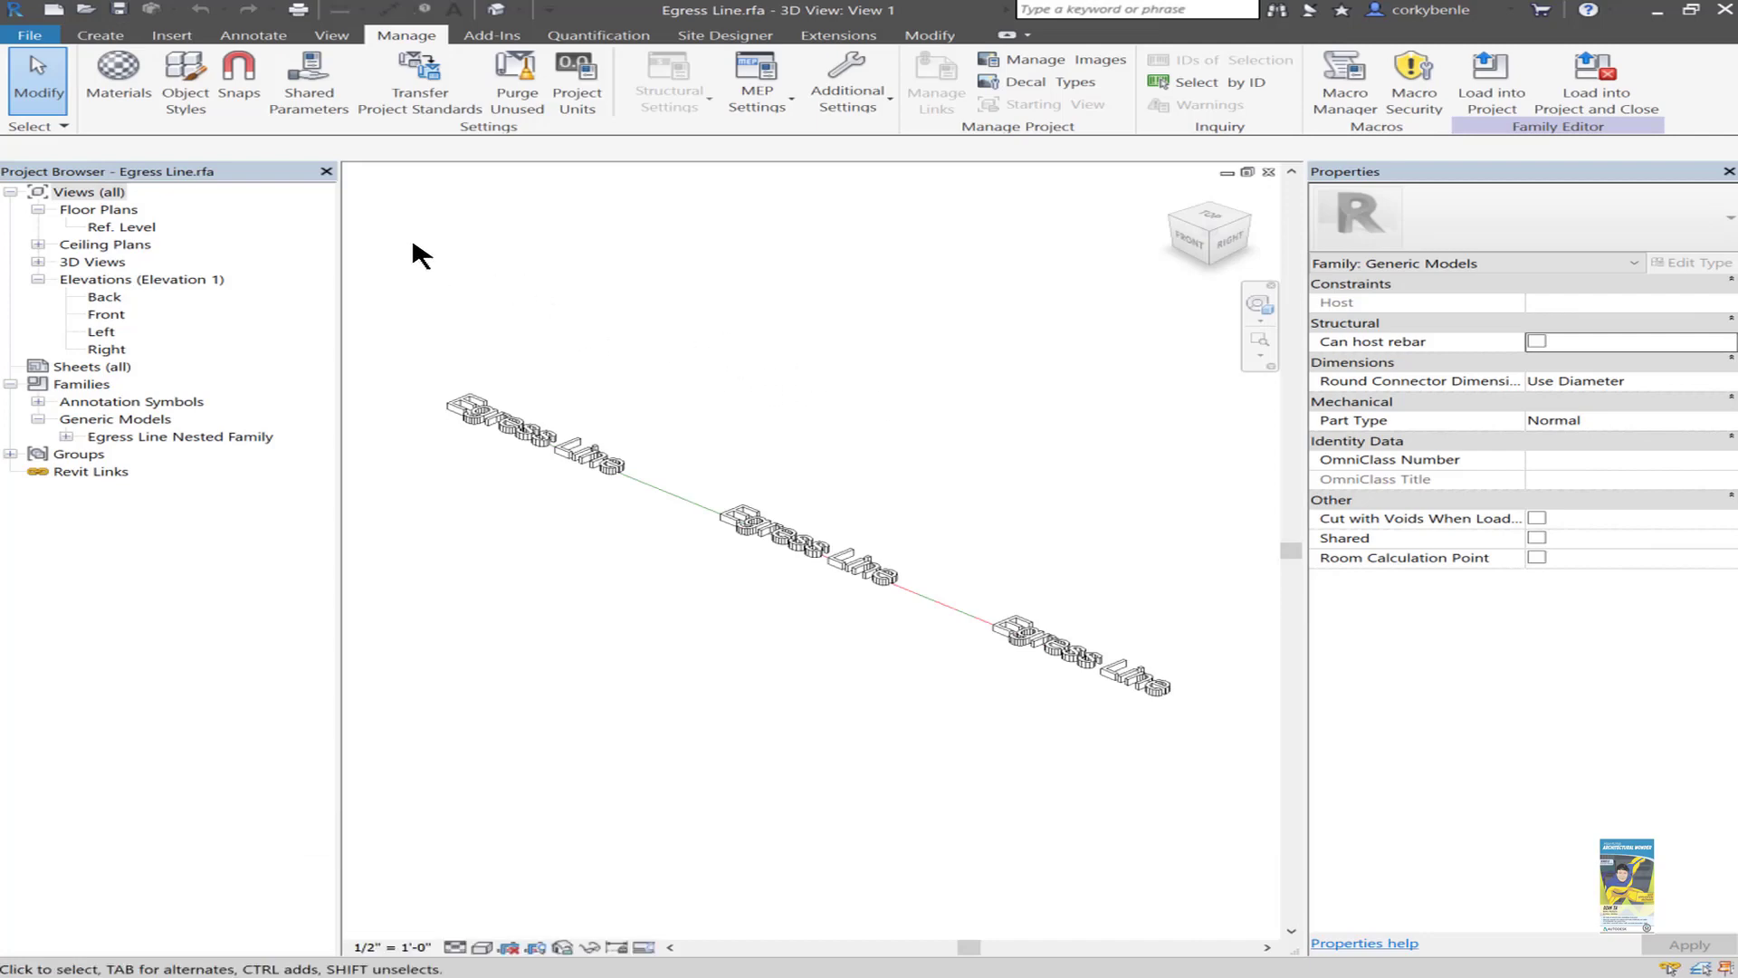
# Select Revit Shared Parameter.txt from the Temp folder as the shared parameter file in Edit Shared Parameters.
pyautogui.click(309, 88)
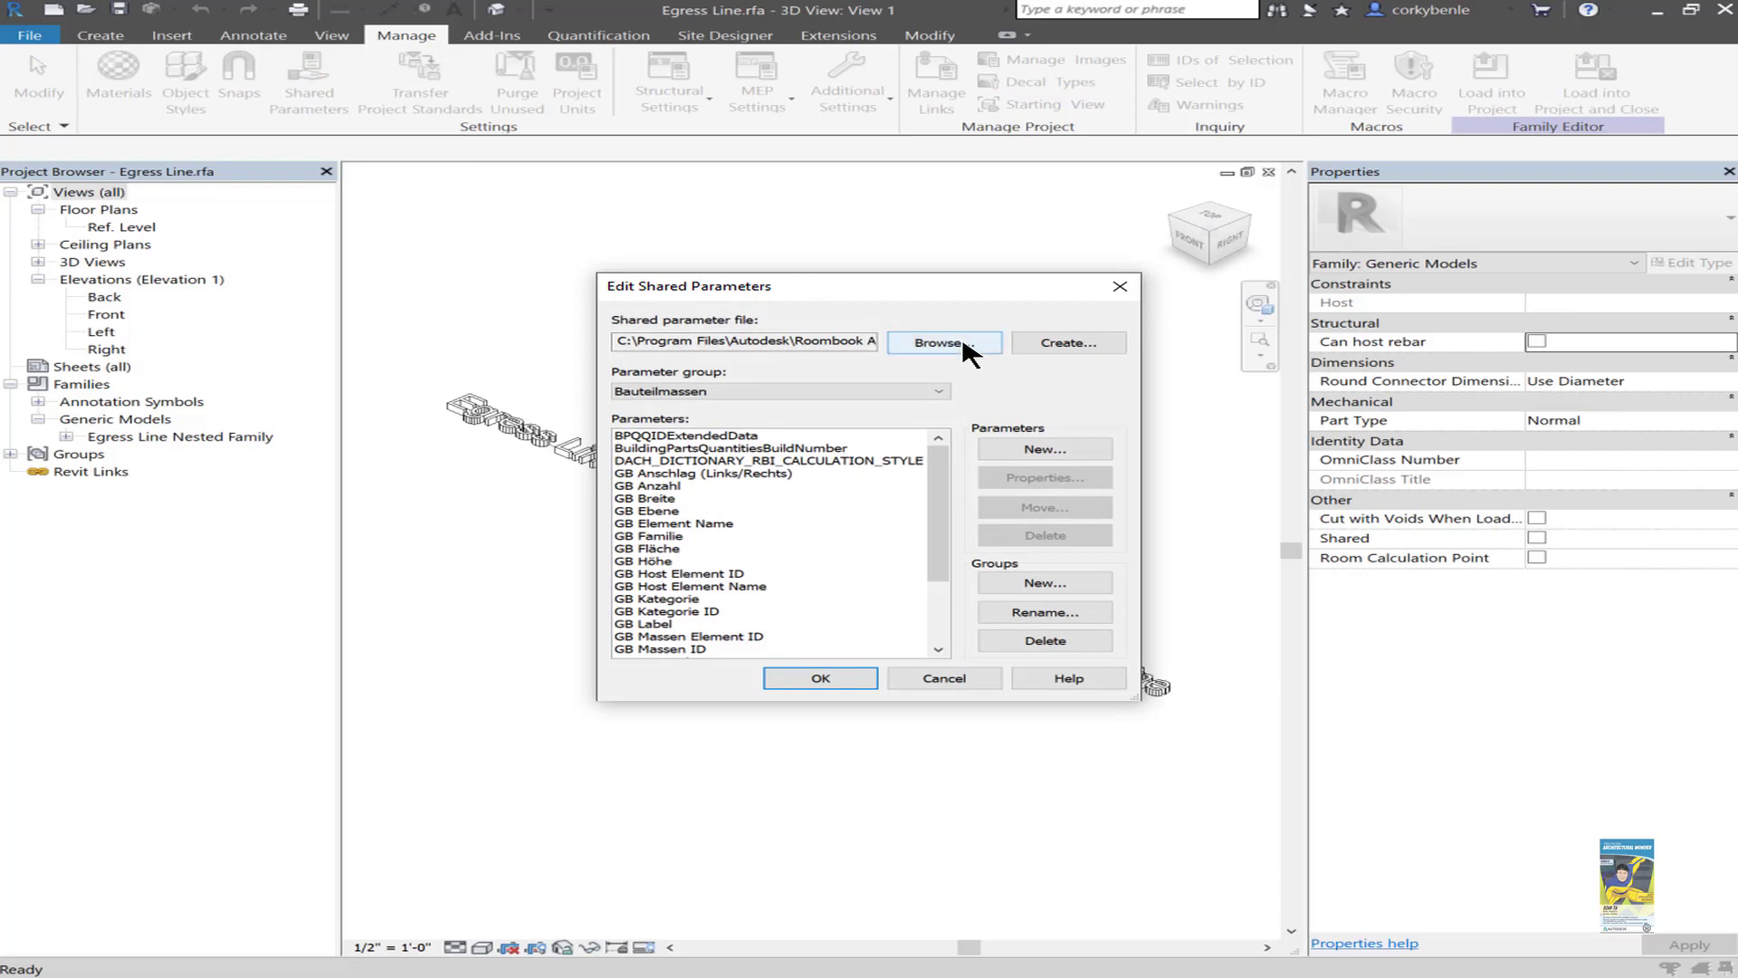
pyautogui.click(963, 344)
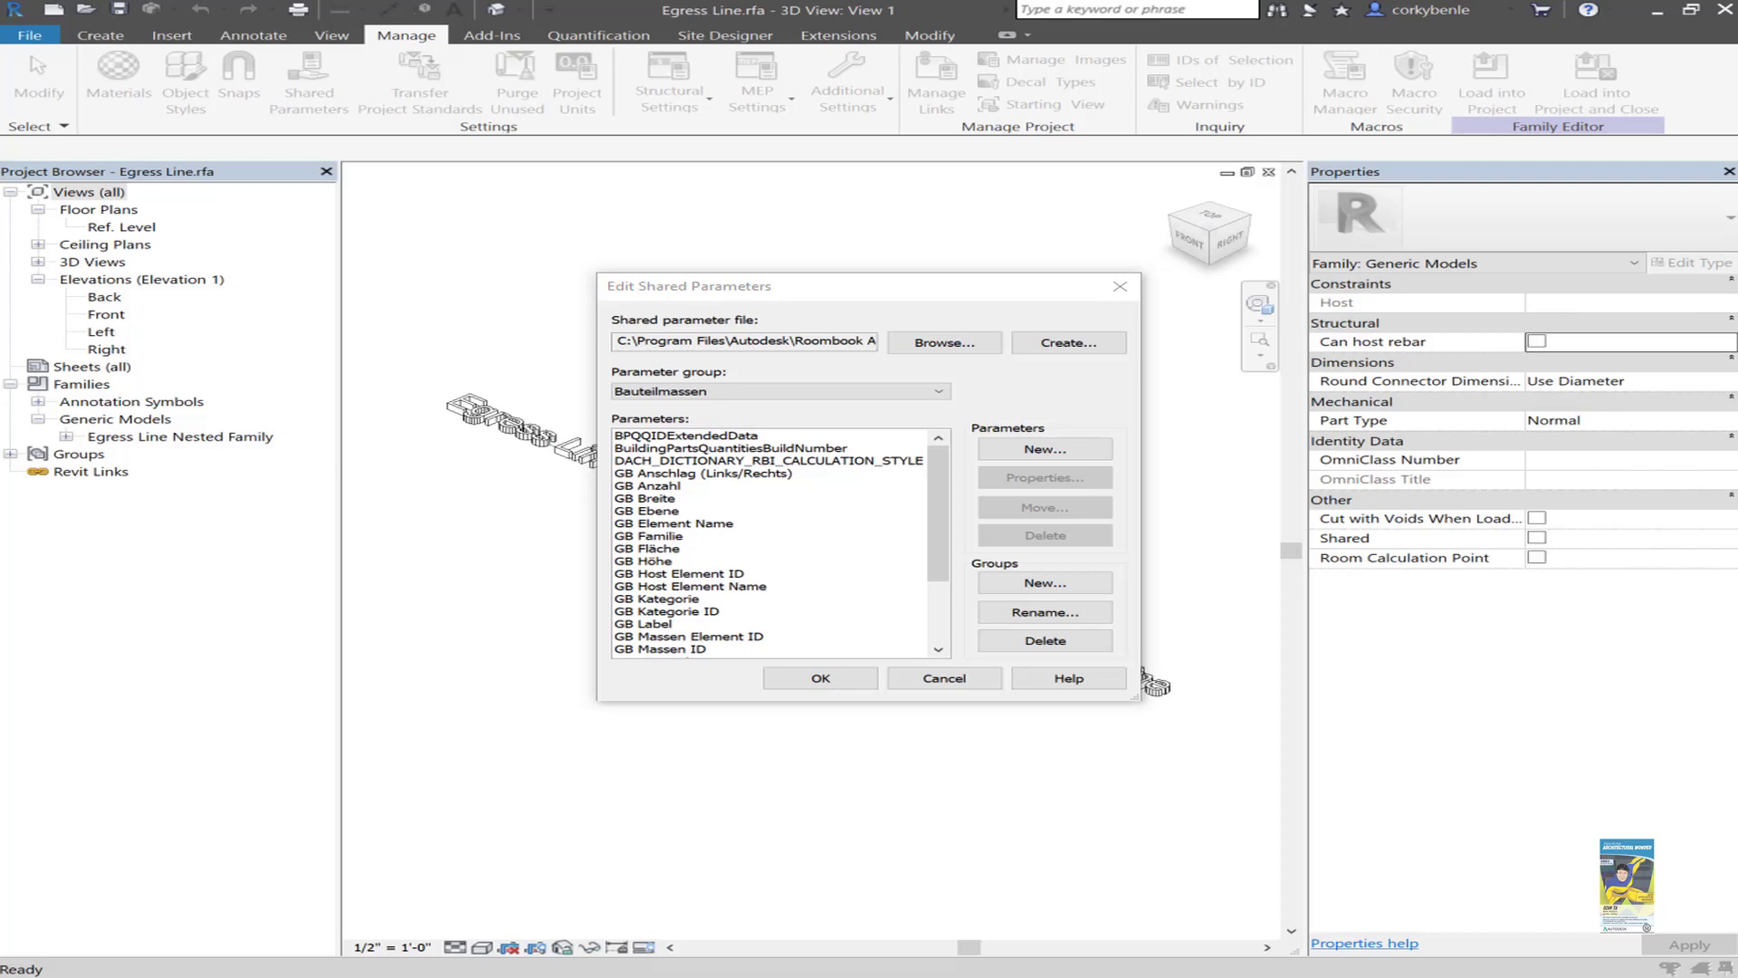
pyautogui.moveTo(1528, 226); pyautogui.dragTo(624, 181)
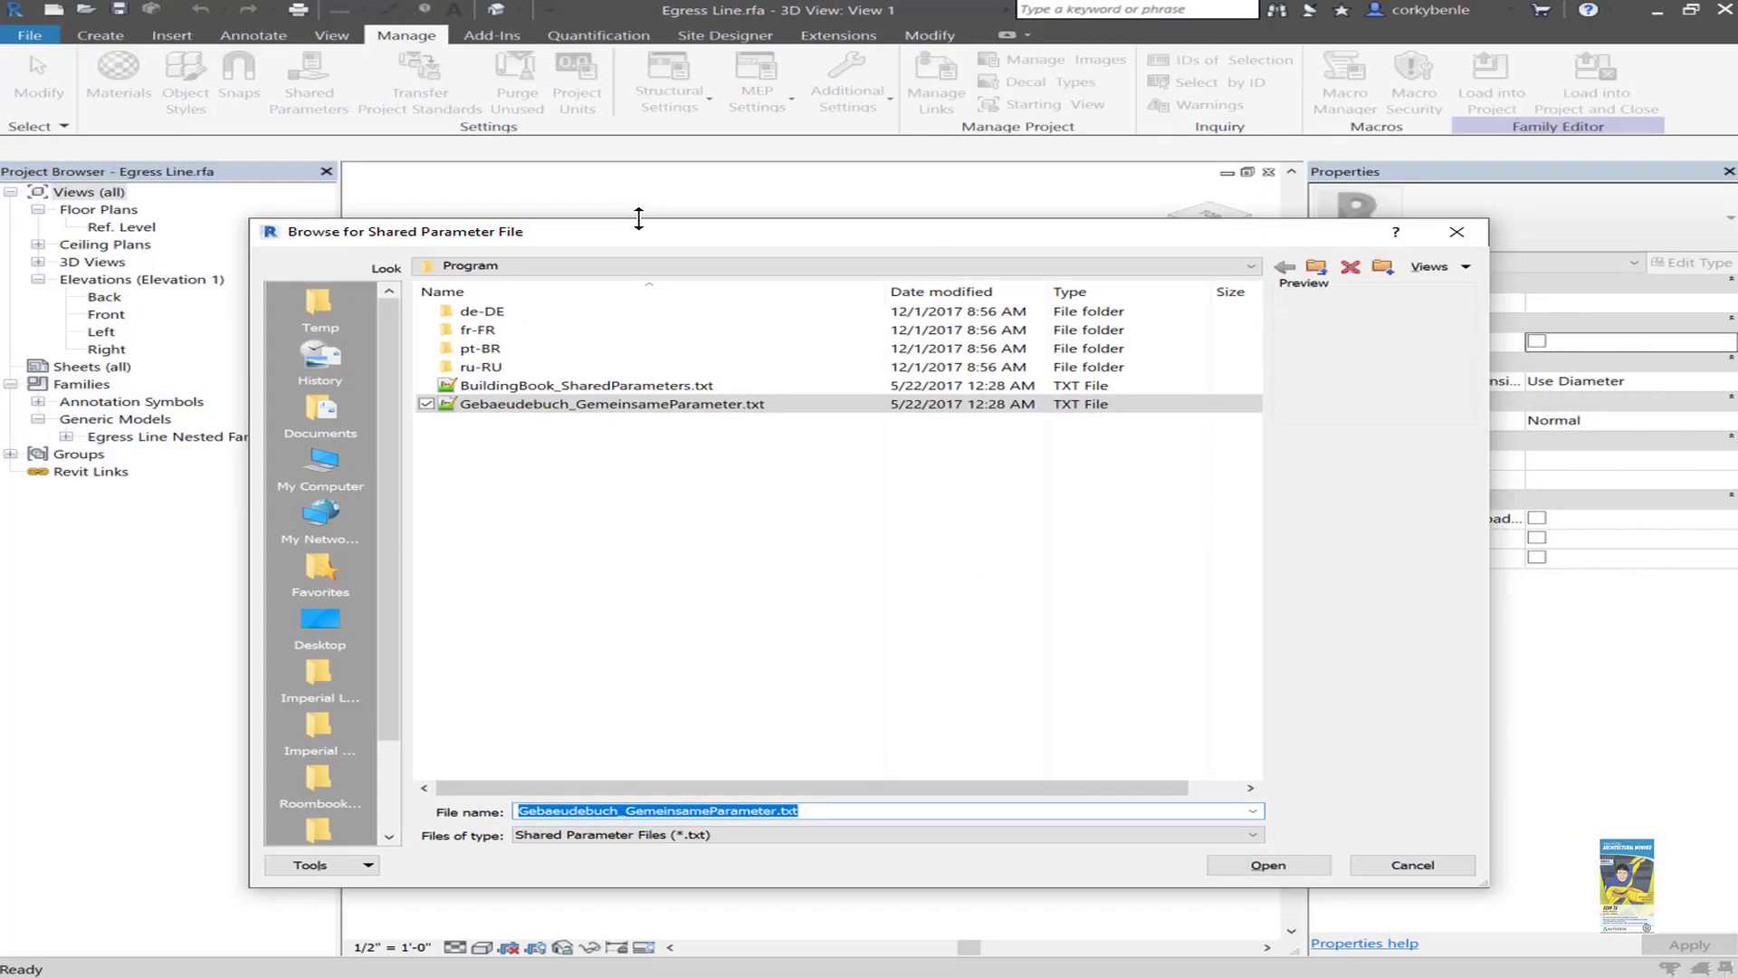
pyautogui.click(551, 475)
pyautogui.click(320, 306)
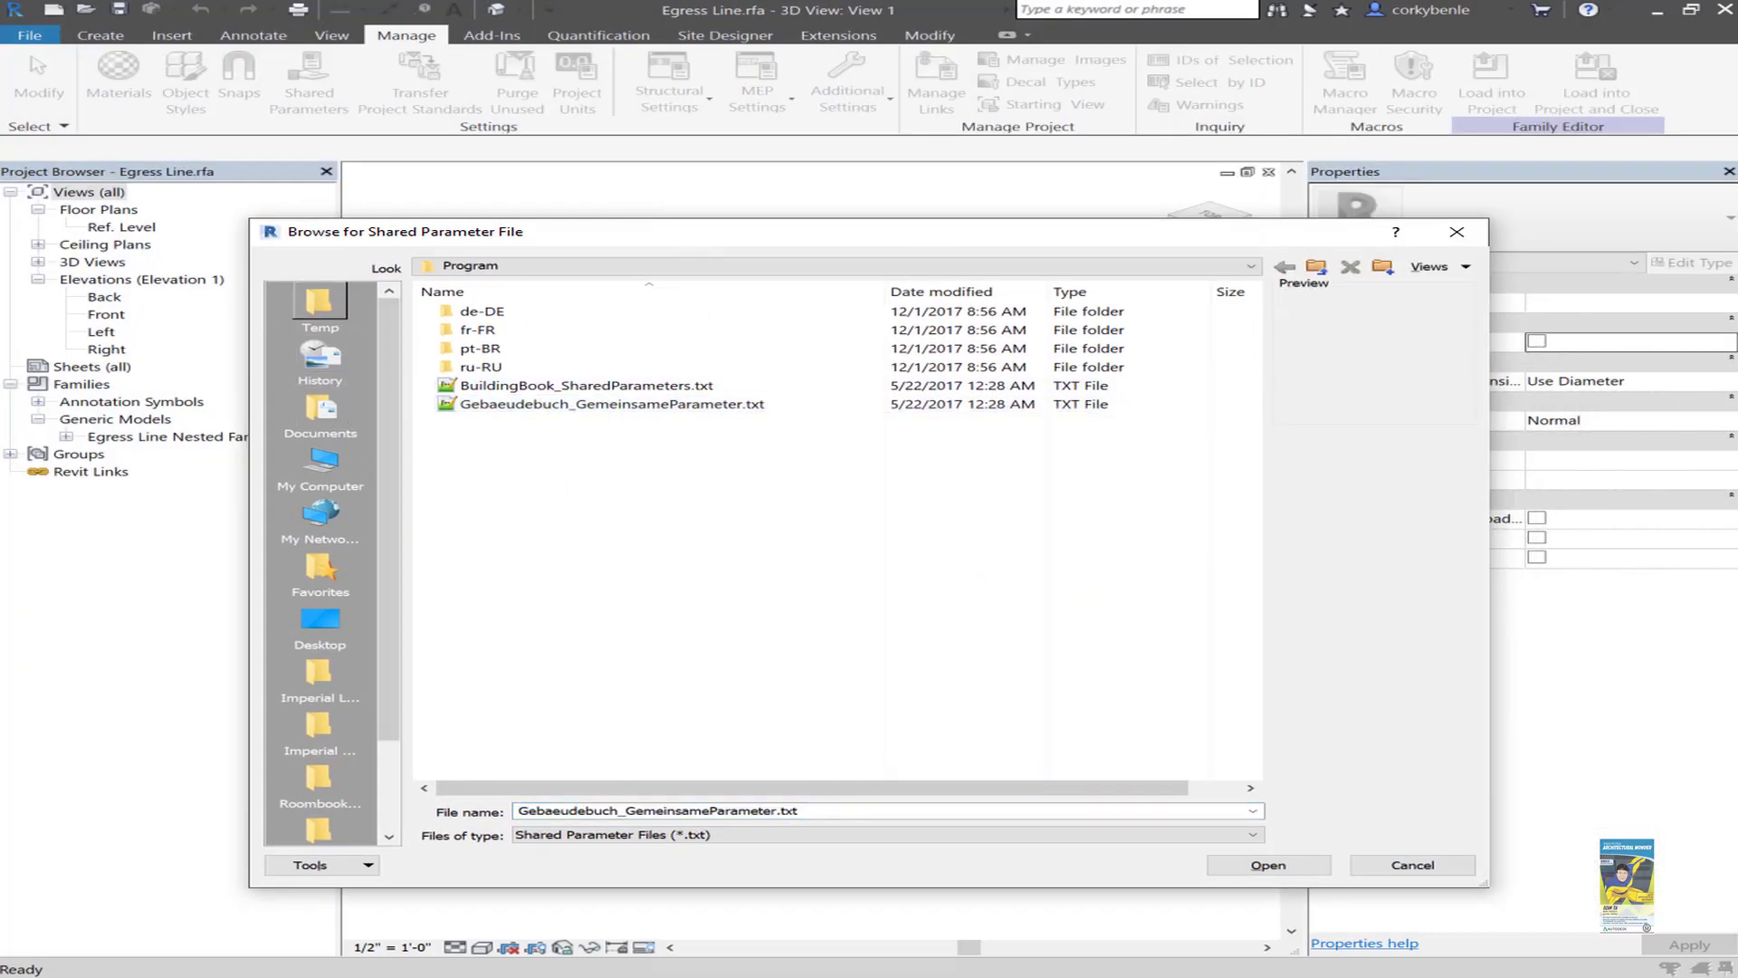
pyautogui.click(570, 331)
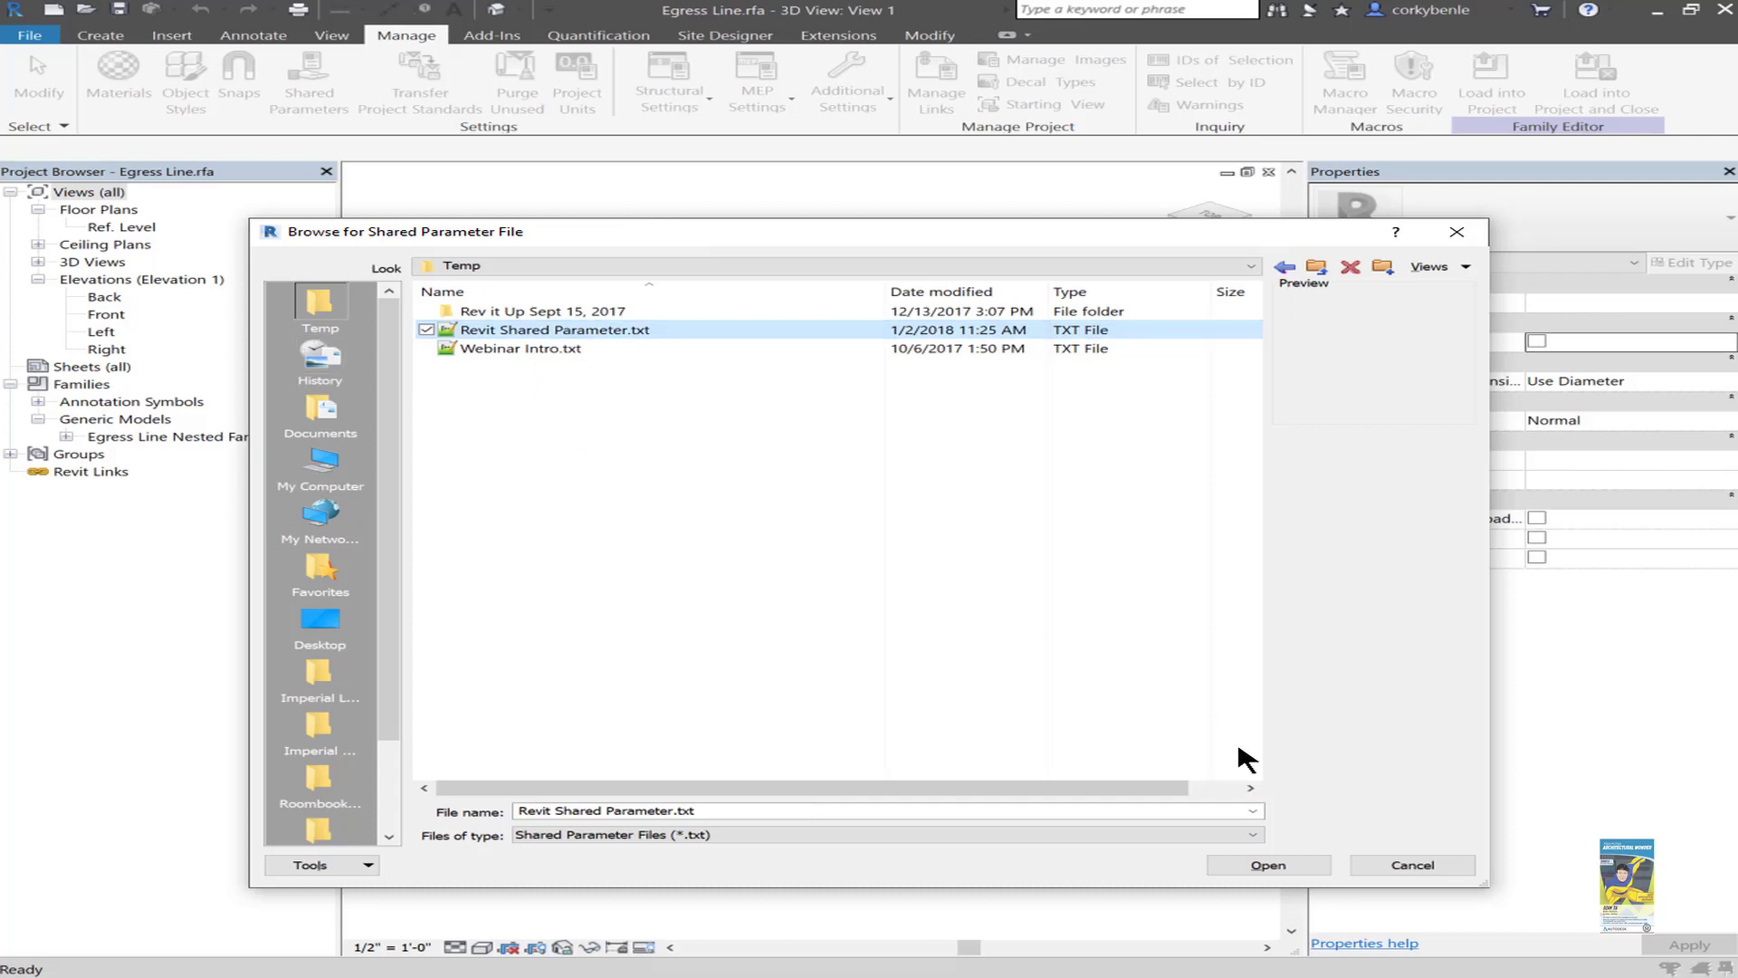
pyautogui.click(1292, 864)
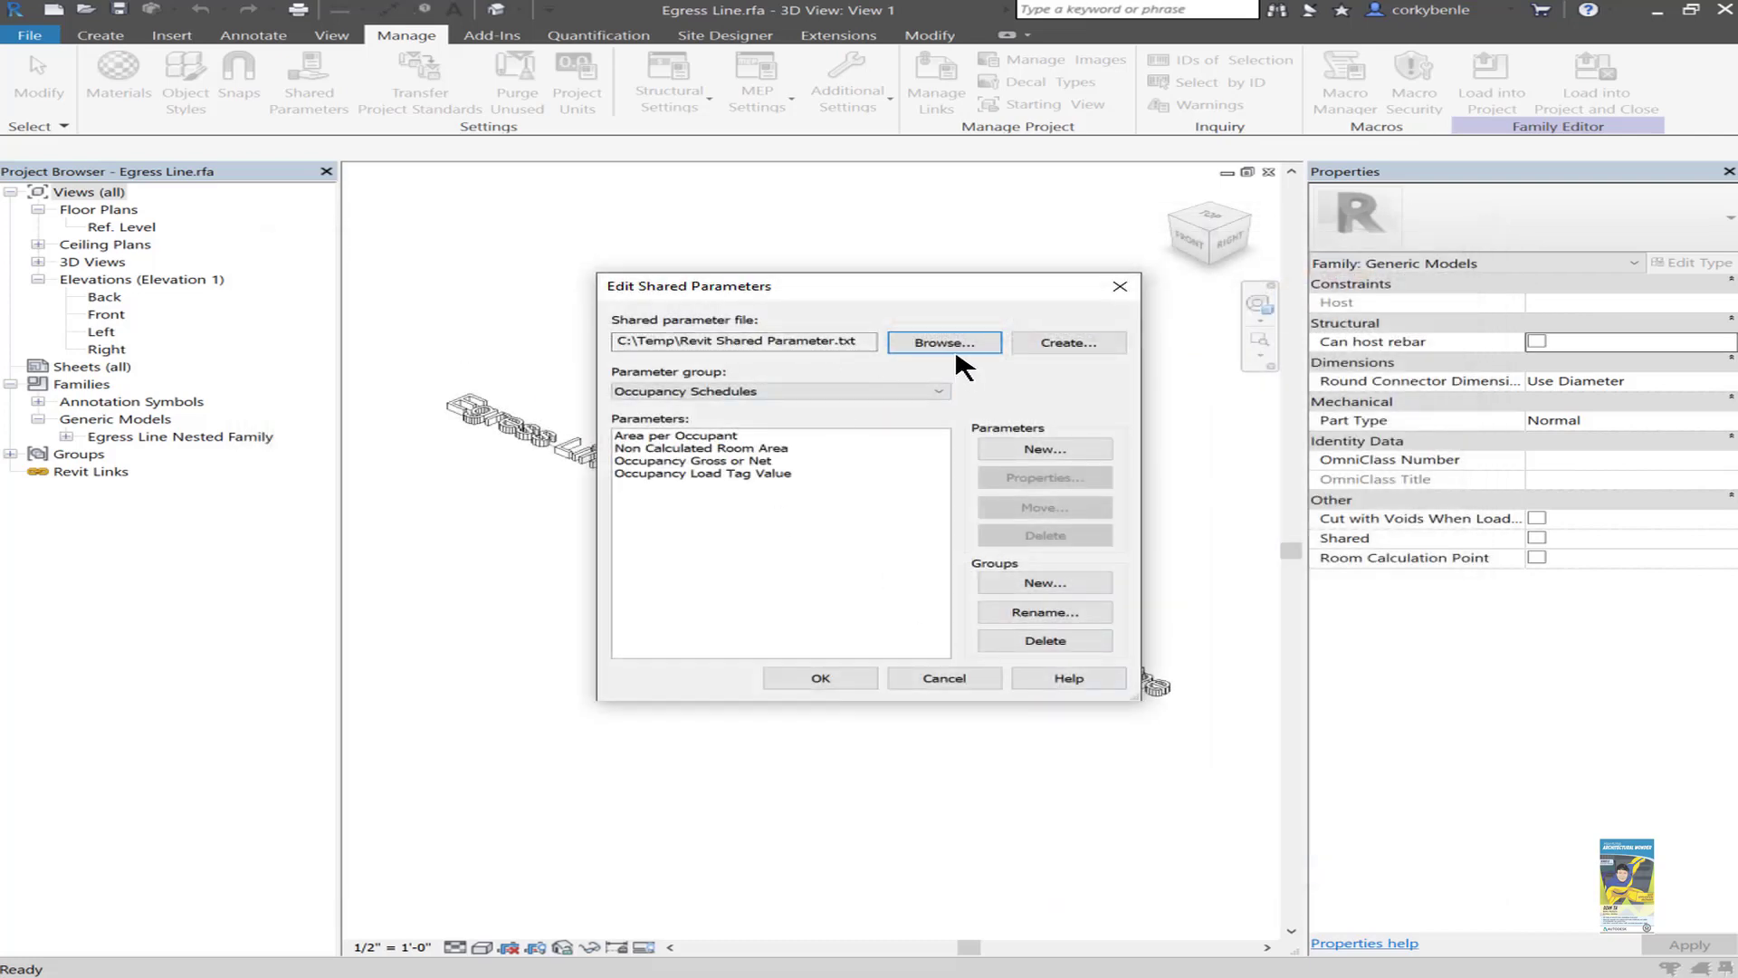
# Check the available parameter groups and the Occupancy Schedules parameters, cancel the shared parameter edit and return to the Room Analysis plan.
pyautogui.click(720, 391)
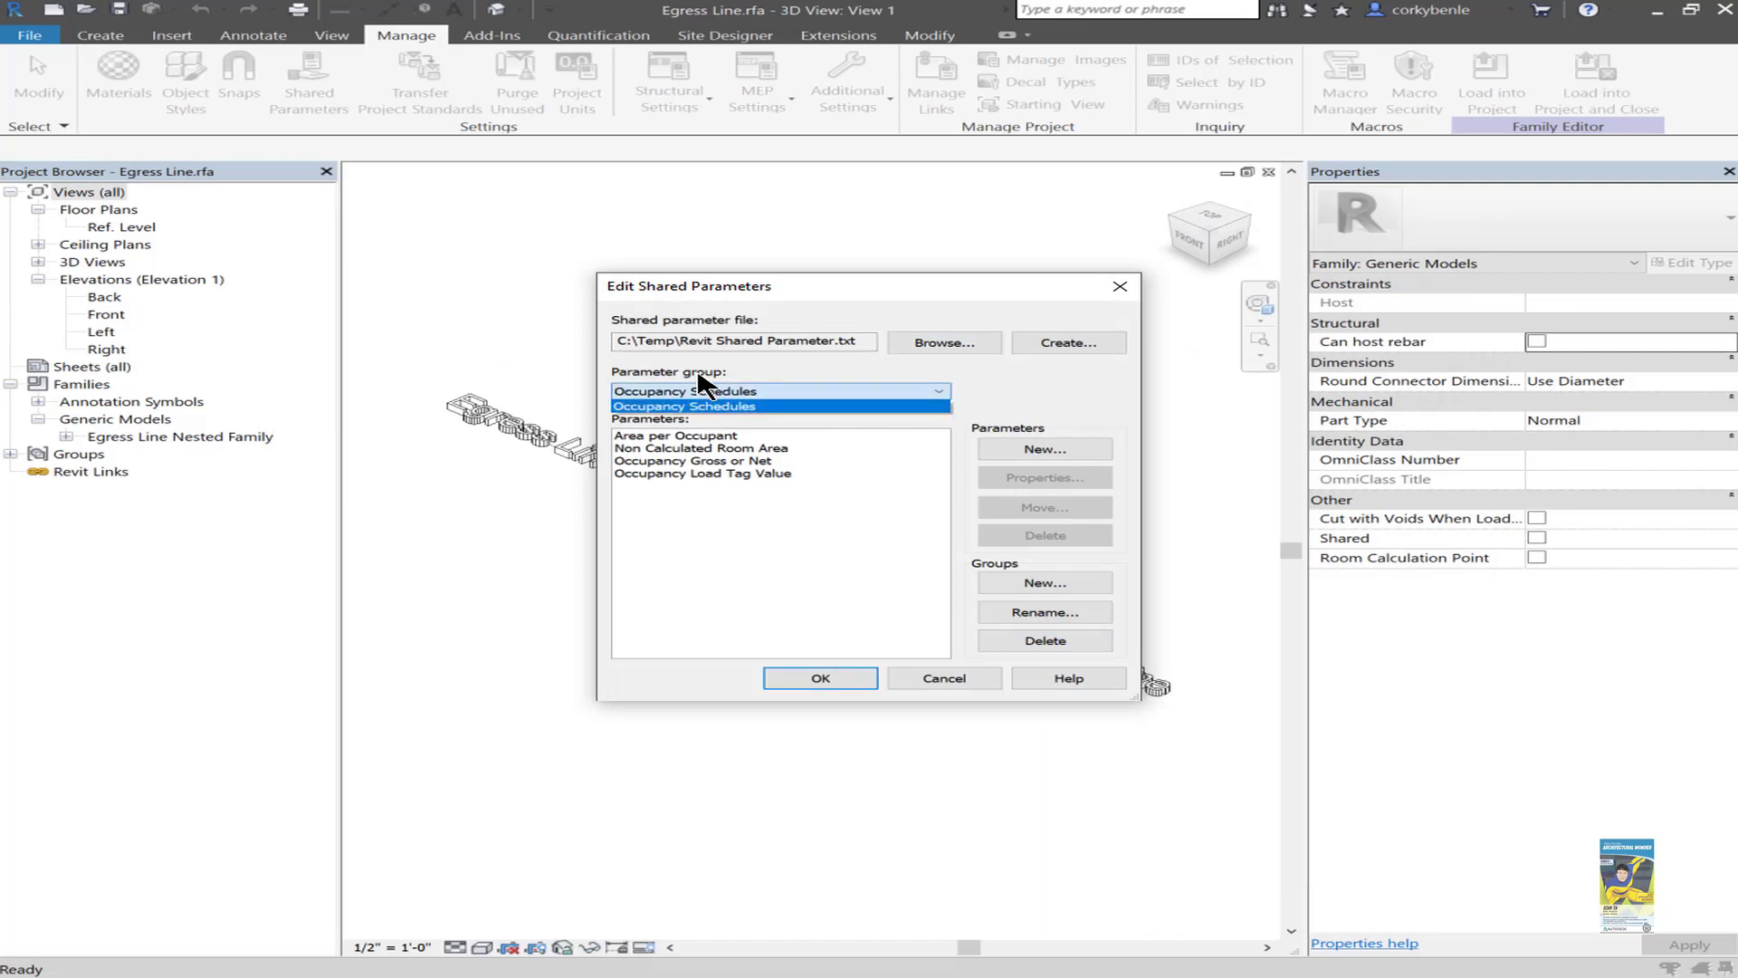
pyautogui.click(708, 401)
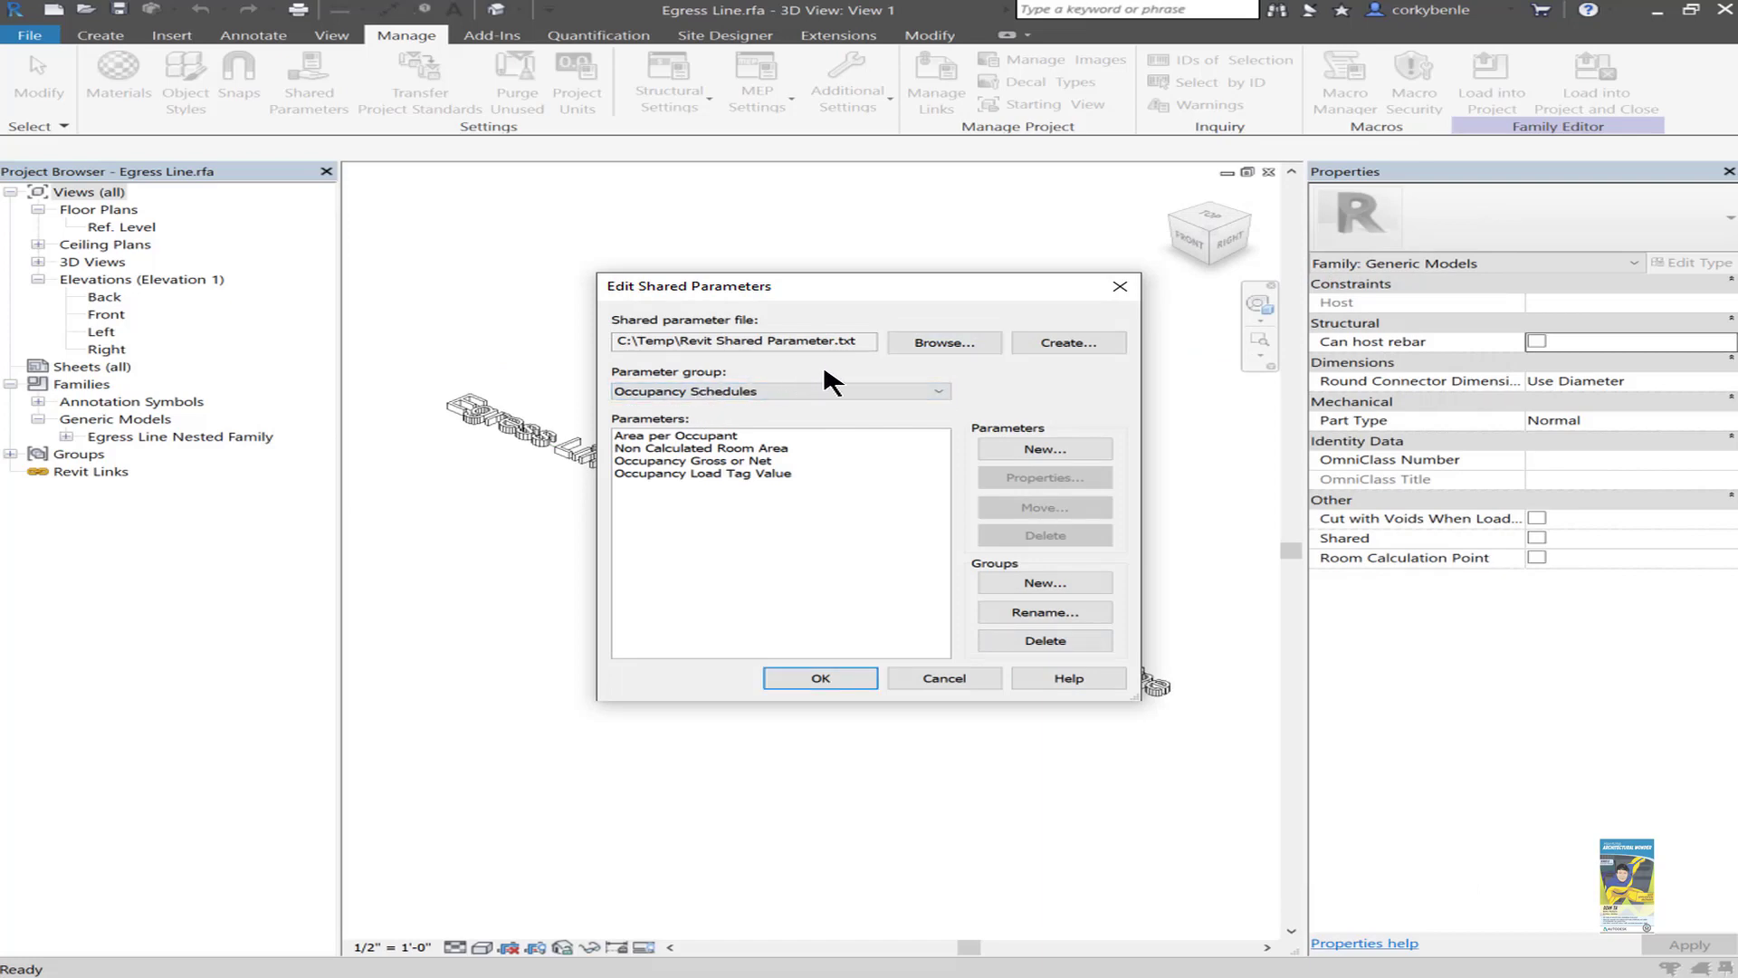
pyautogui.click(811, 387)
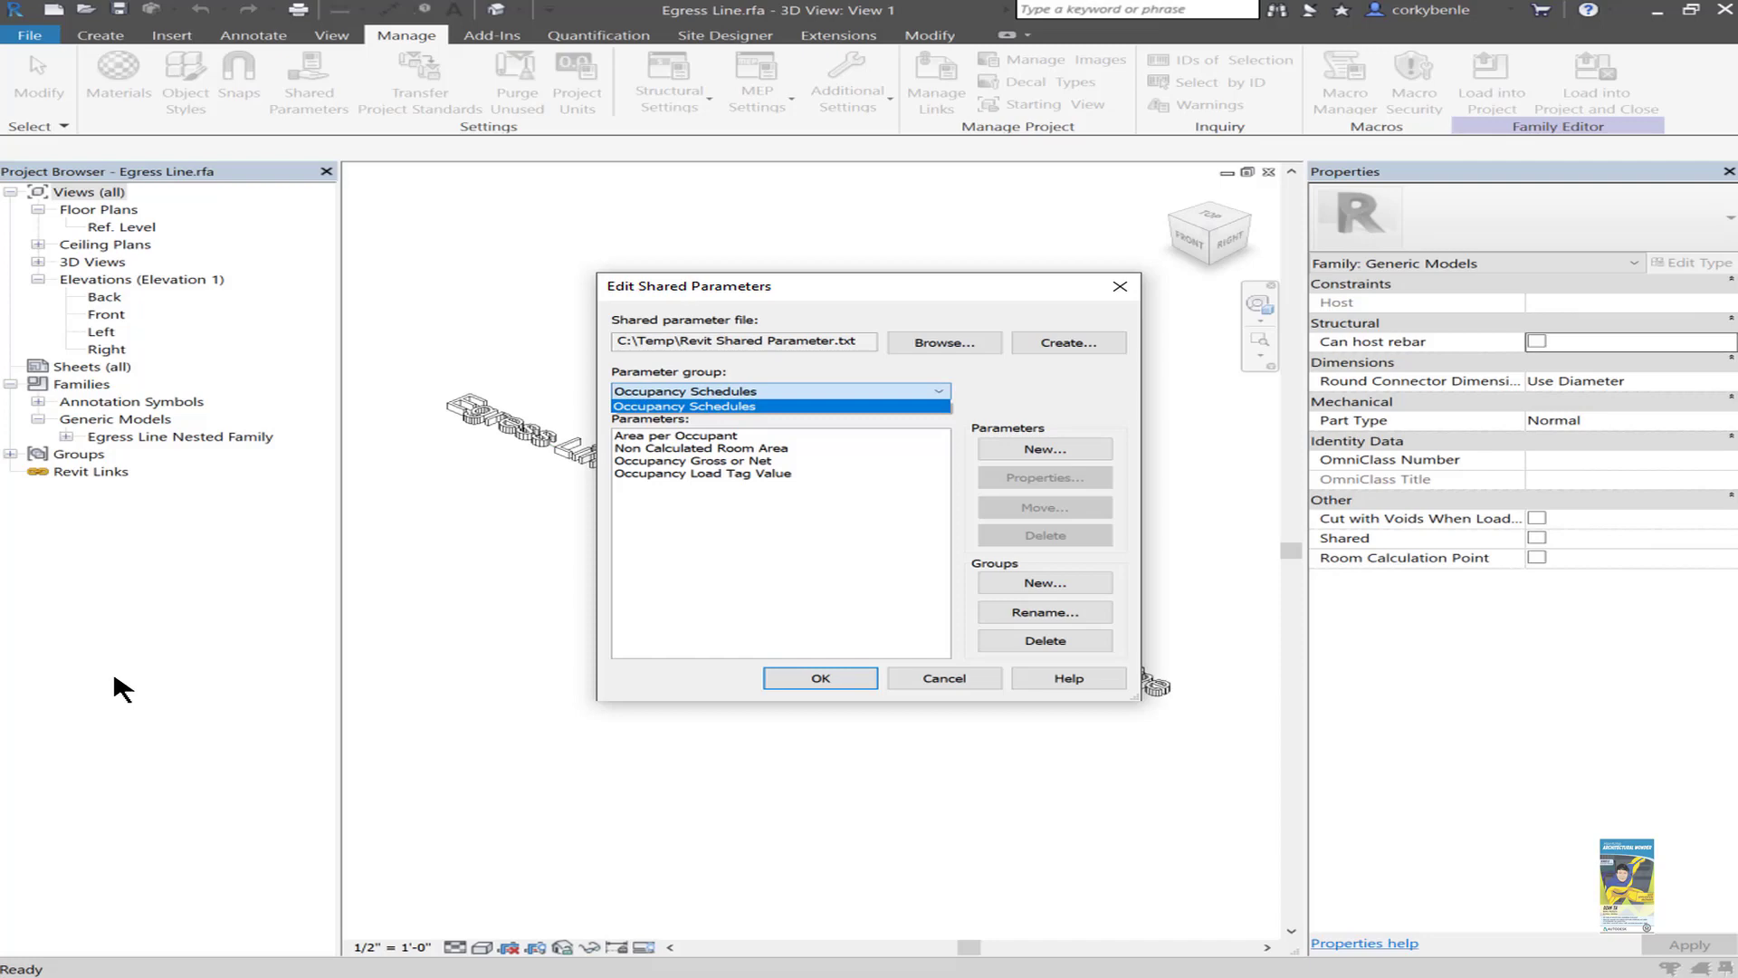
pyautogui.click(112, 666)
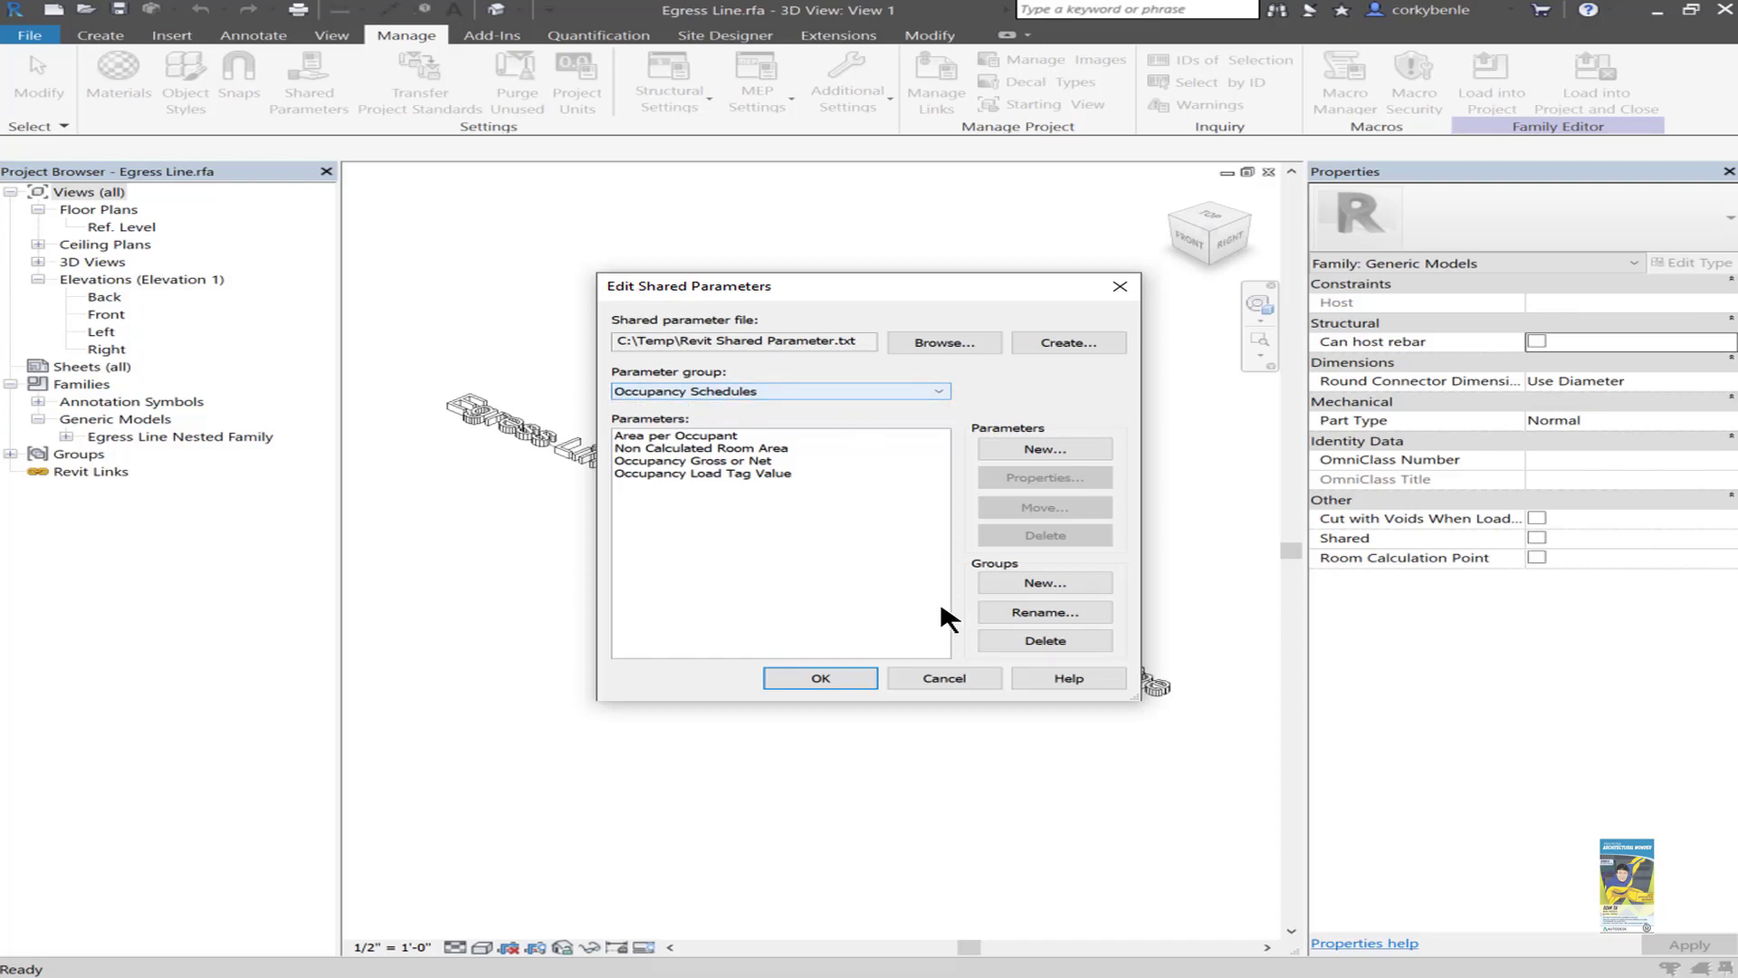
pyautogui.click(903, 678)
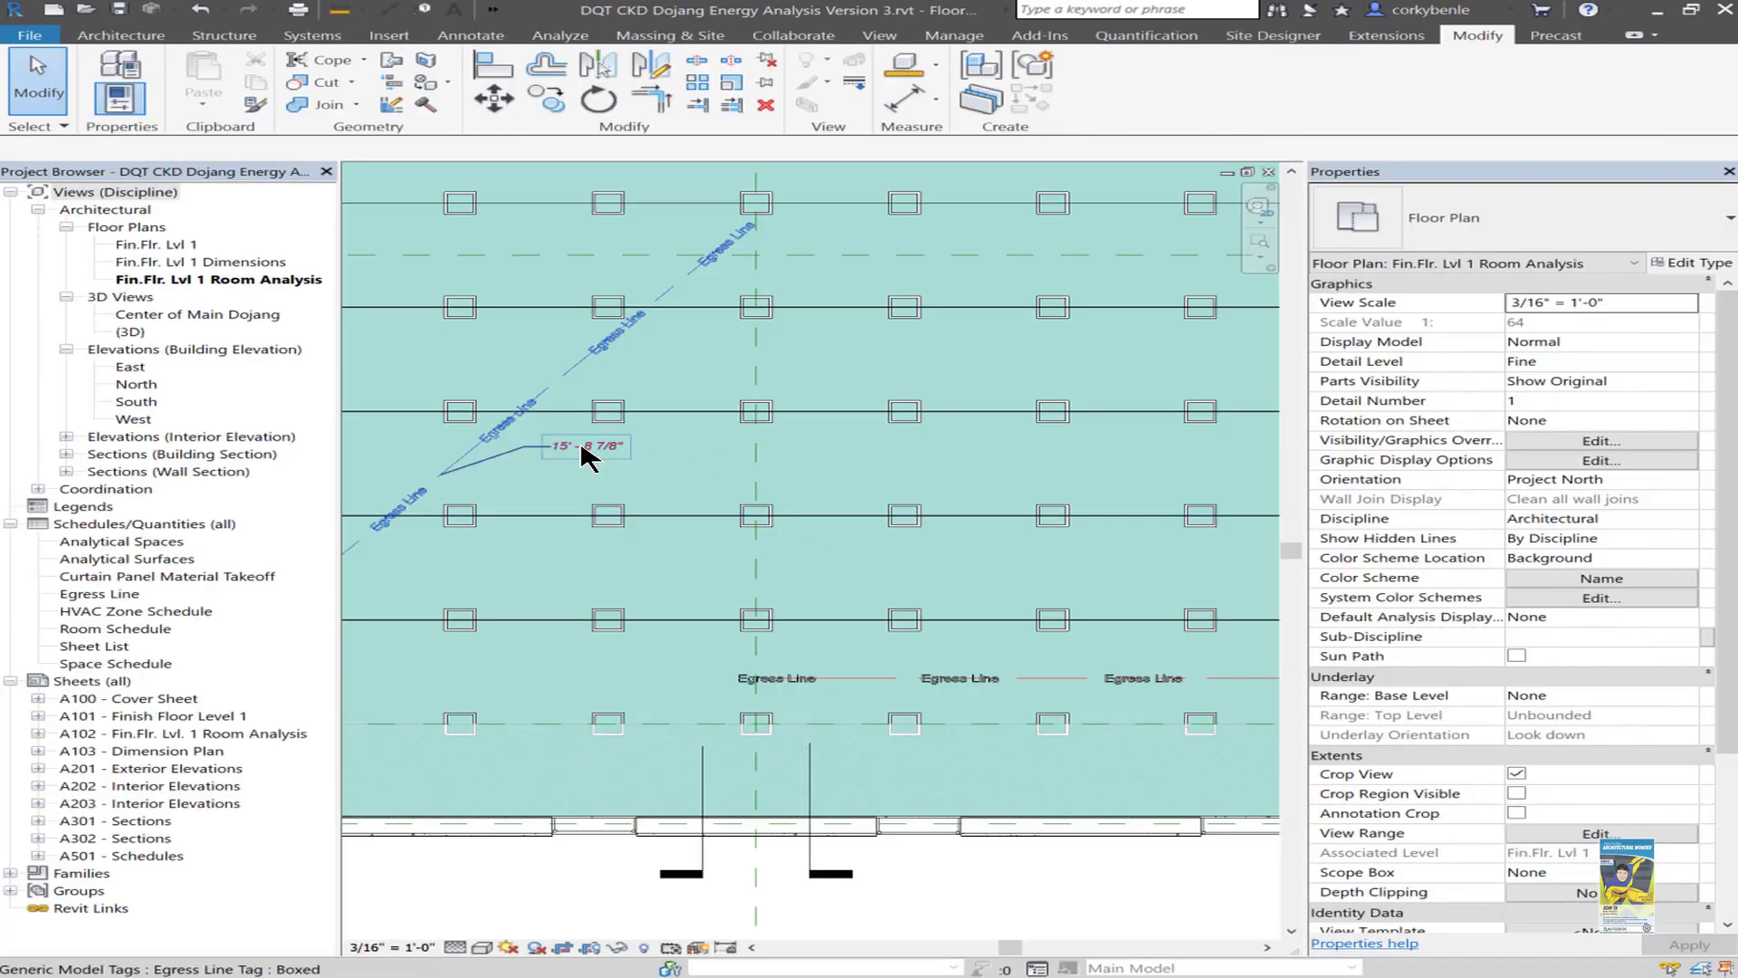
# Open the egress line tag family, inspect the parameter assigned to its label, and close the family without saving.
pyautogui.click(588, 450)
pyautogui.click(1072, 127)
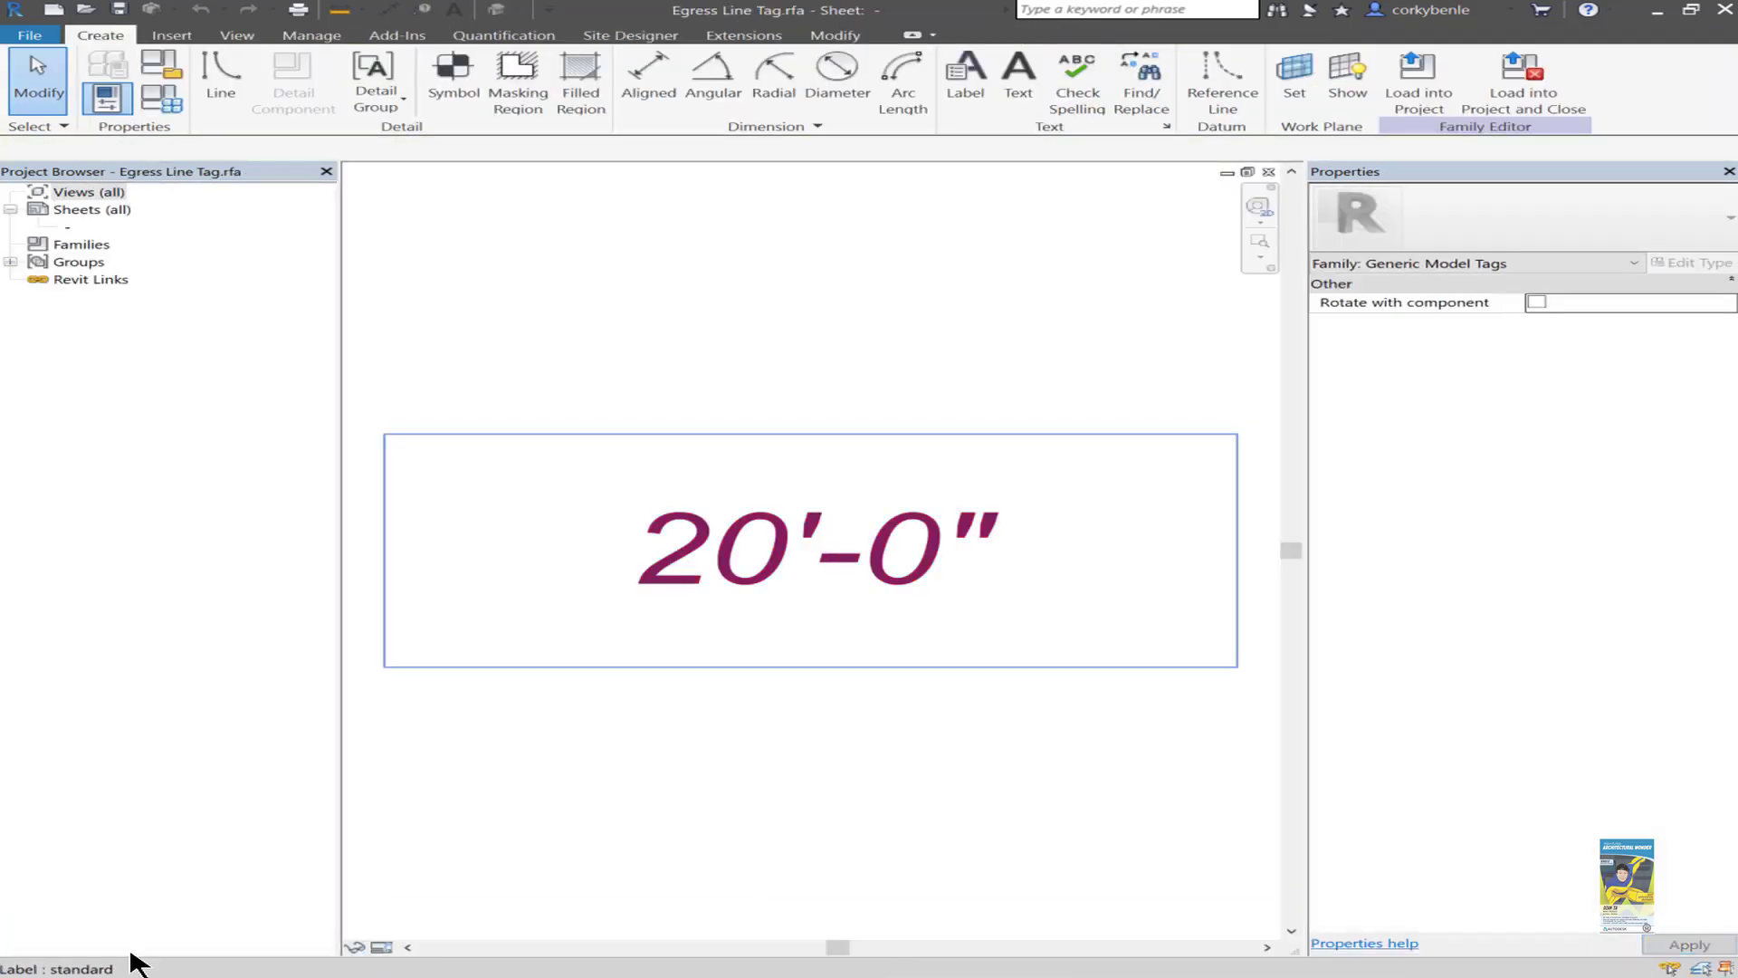
pyautogui.click(825, 532)
pyautogui.click(946, 118)
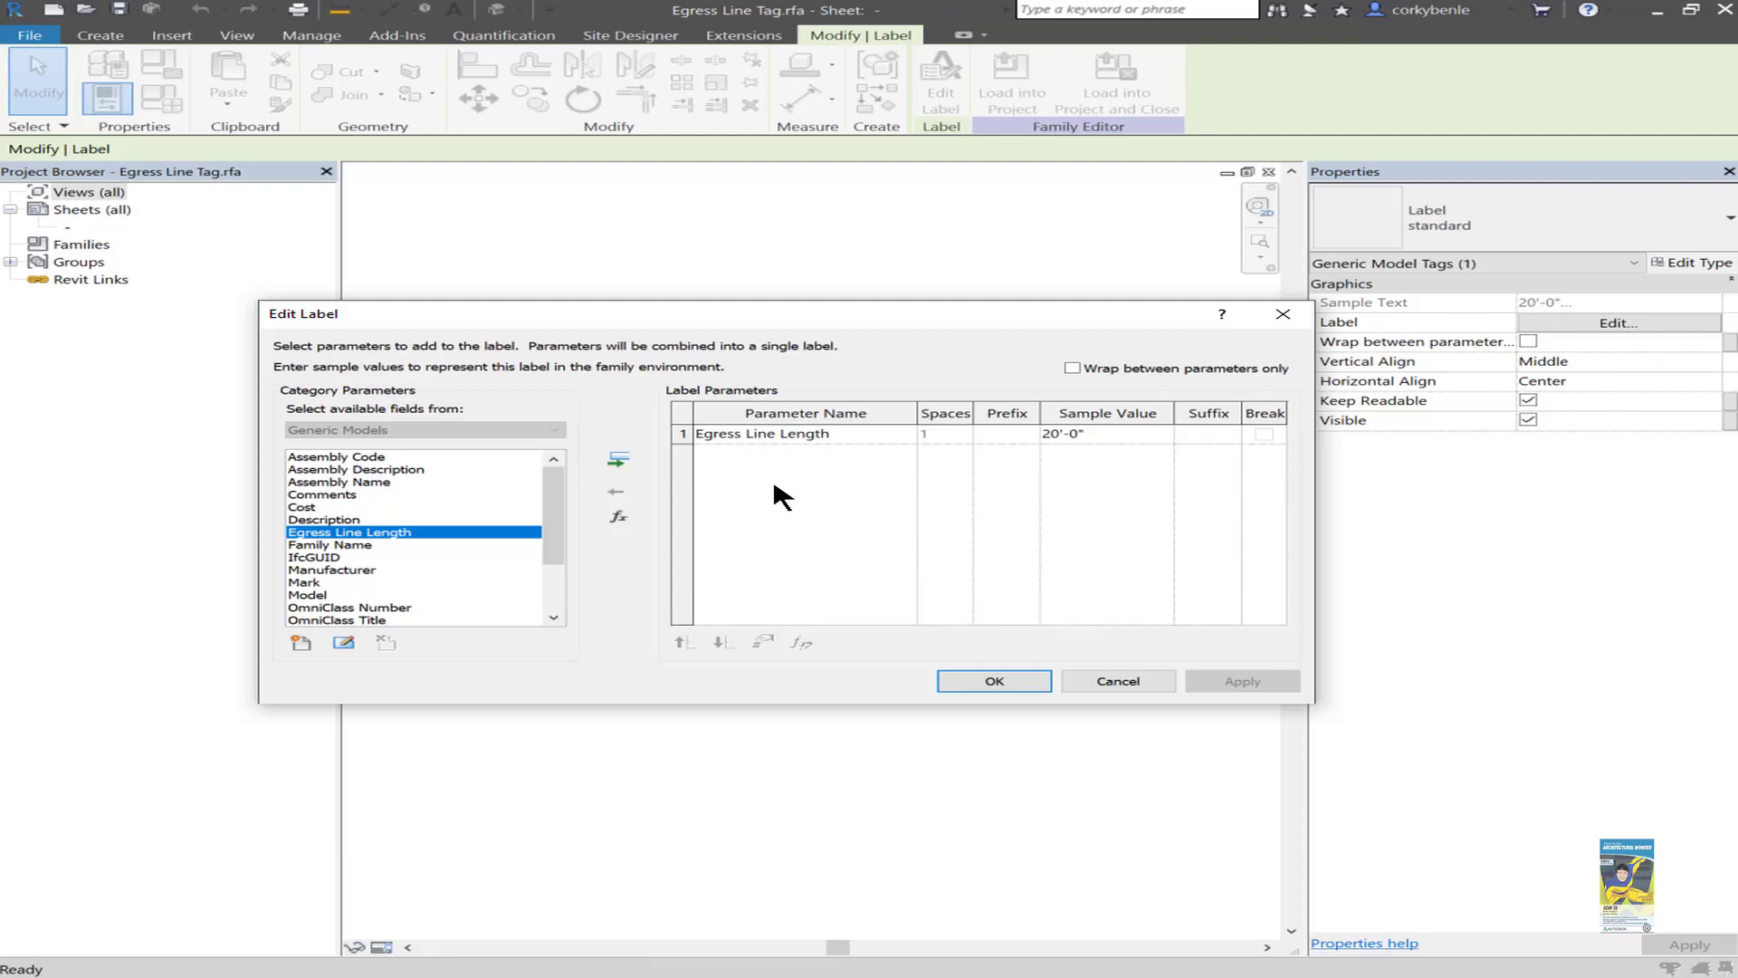
pyautogui.click(1118, 680)
pyautogui.press('Escape')
pyautogui.click(1268, 172)
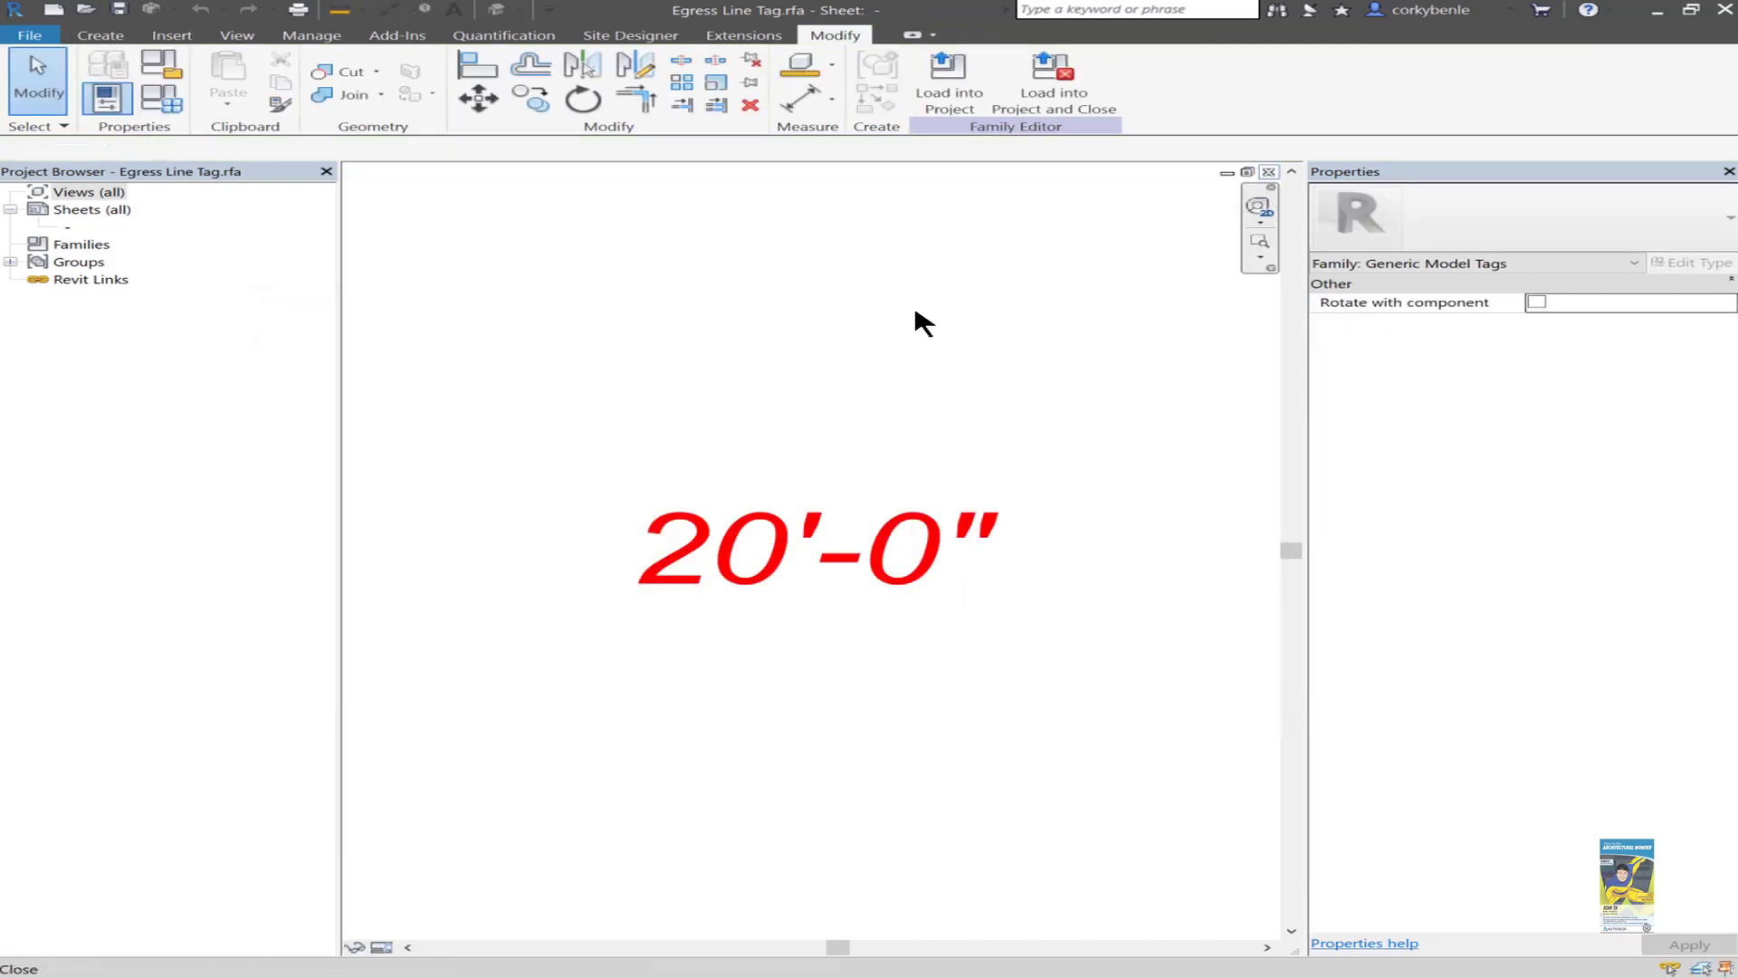
pyautogui.click(933, 512)
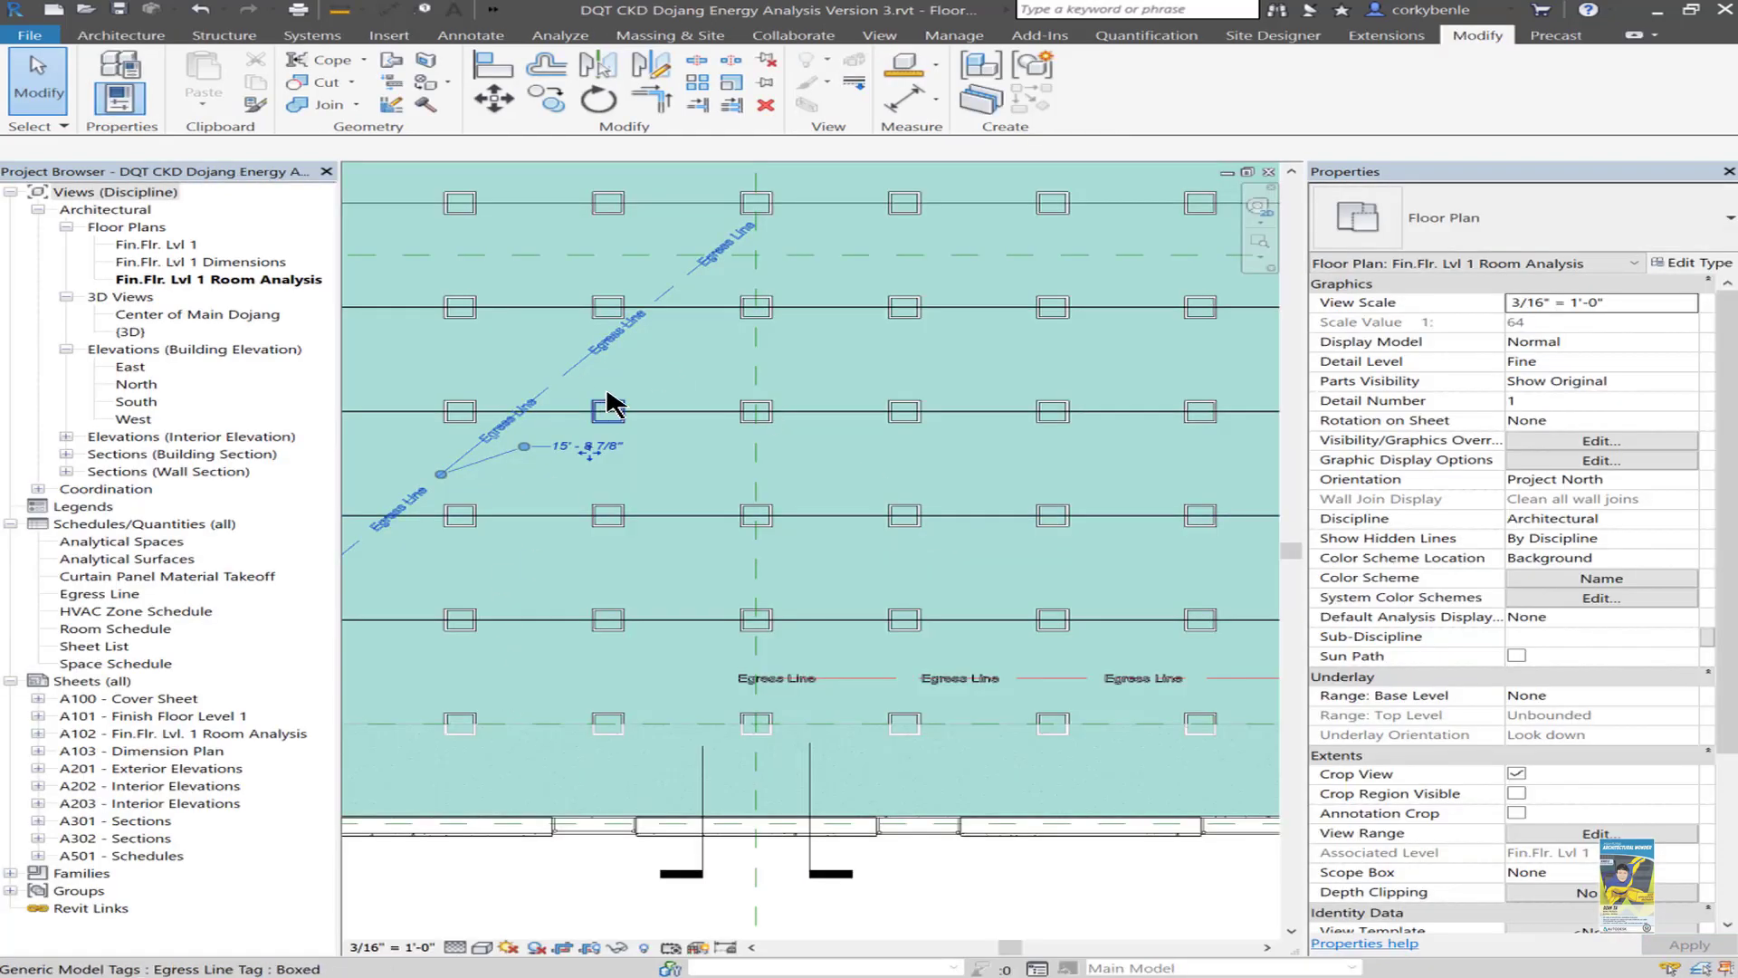
# Open the Egress Line family from the diagonal line and add a shared parameter group named Life Safety Content.
pyautogui.doubleClick(639, 341)
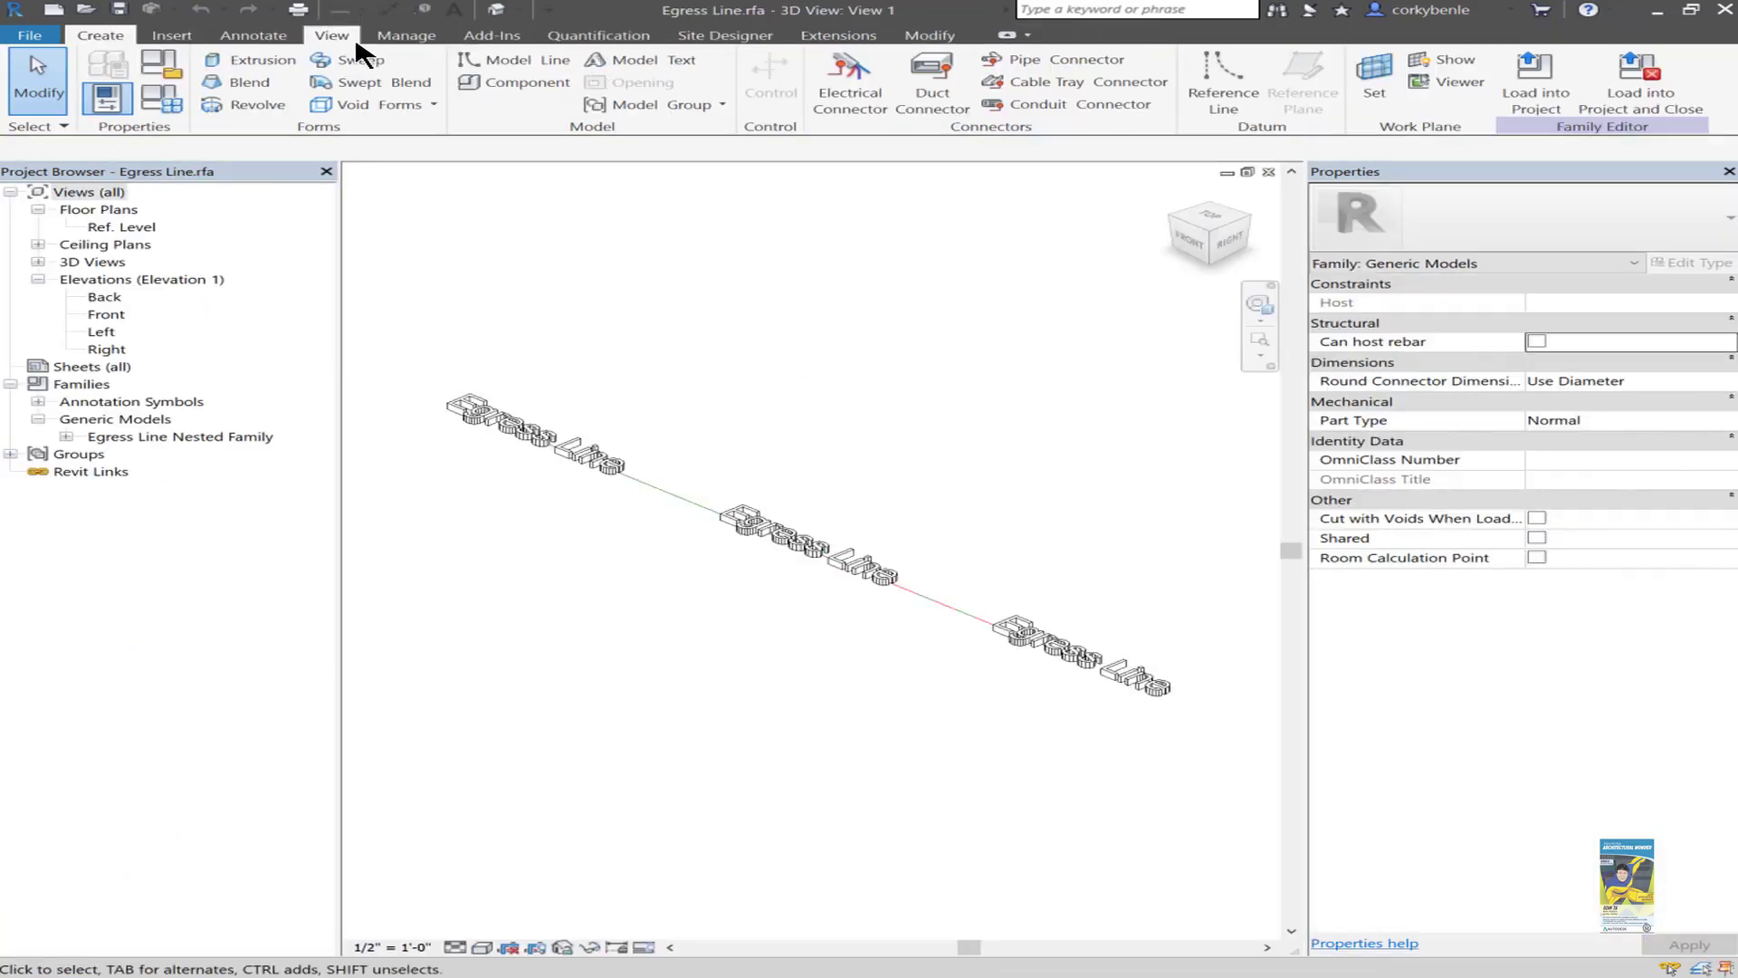
pyautogui.click(404, 35)
pyautogui.click(307, 86)
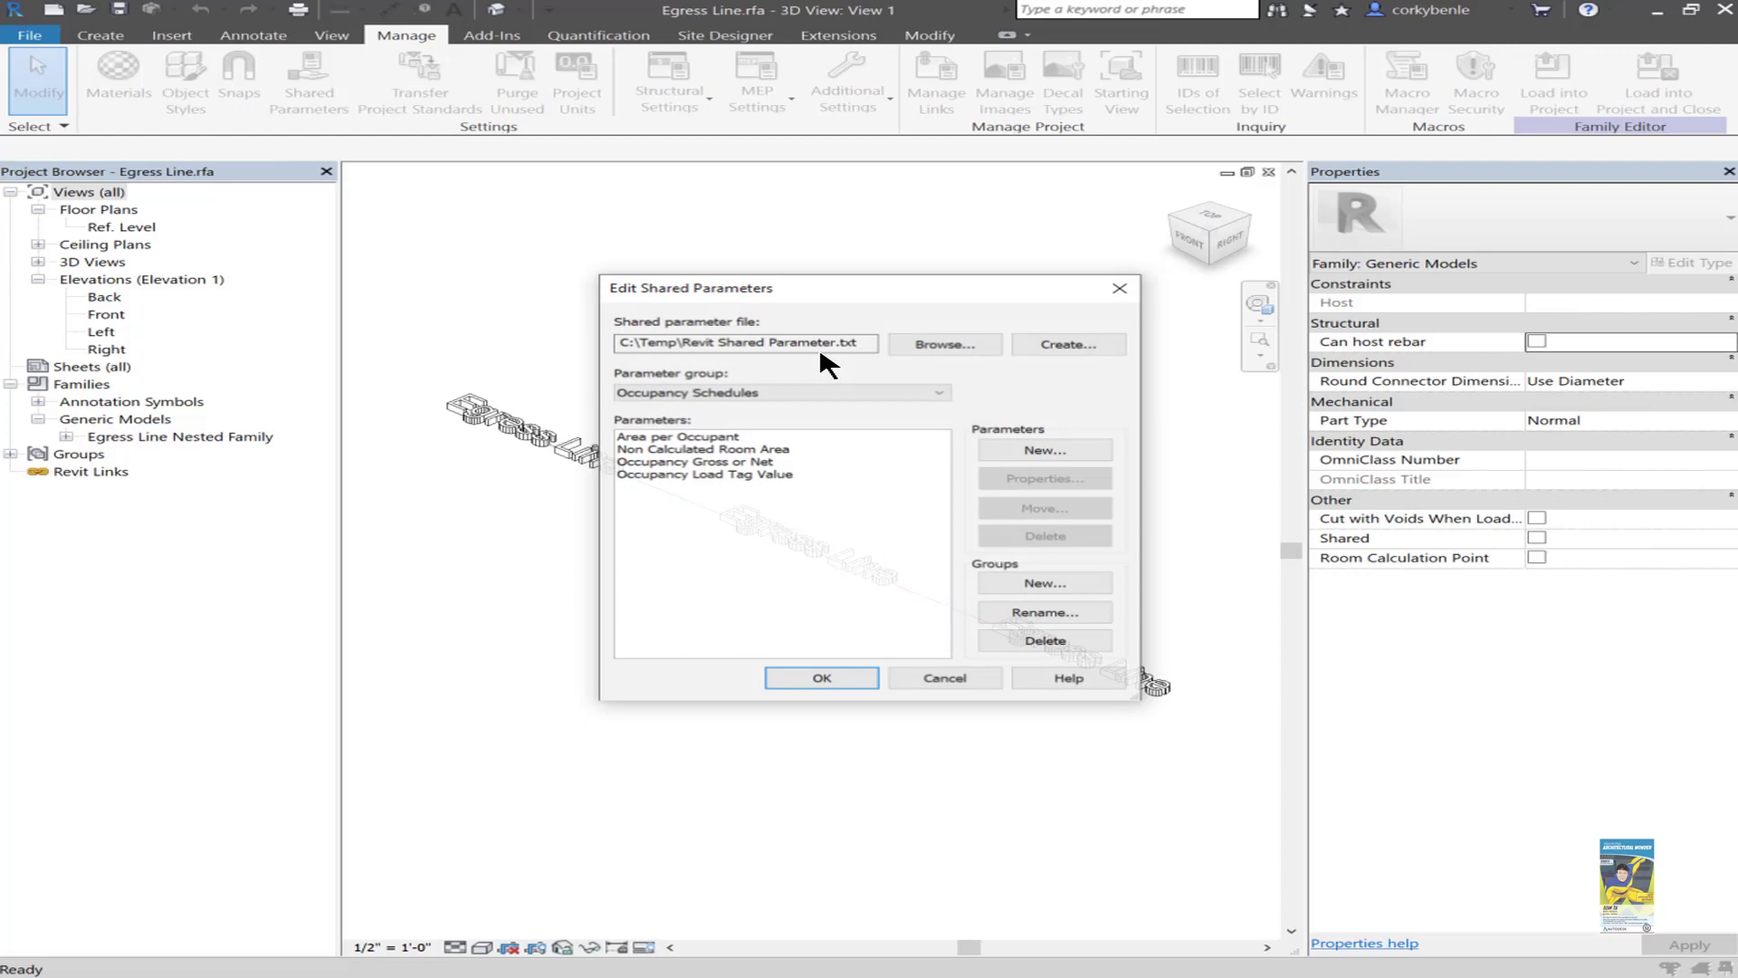
pyautogui.click(1045, 582)
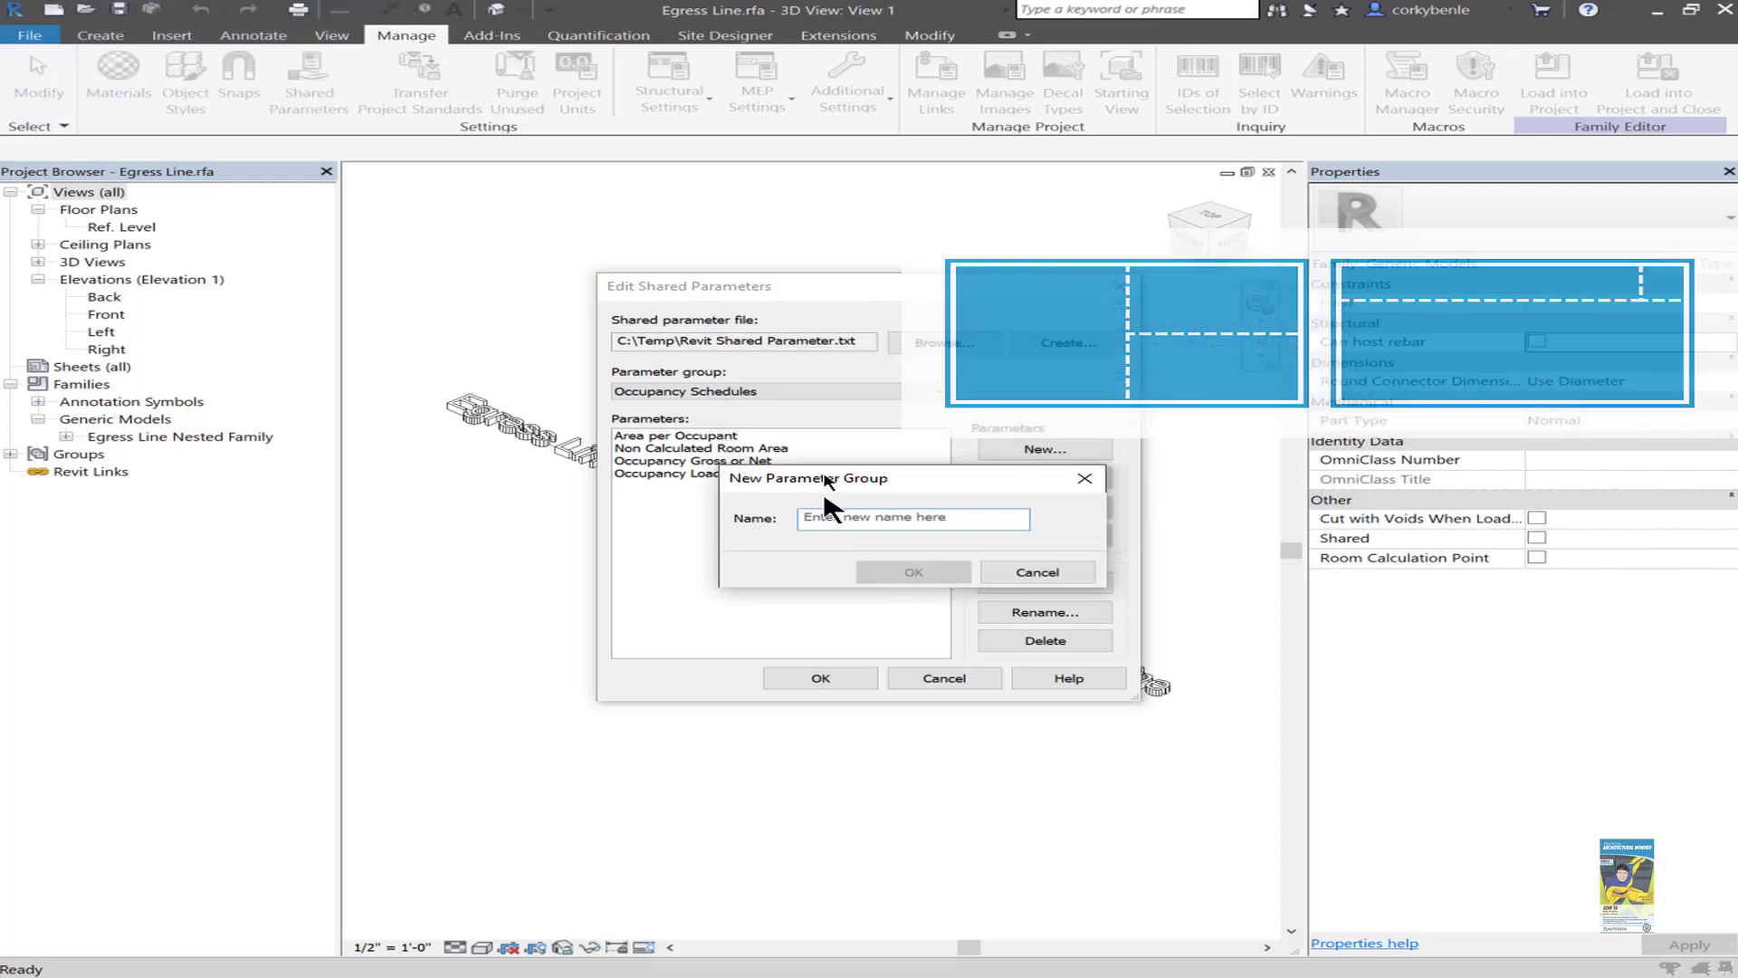
pyautogui.write('Life')
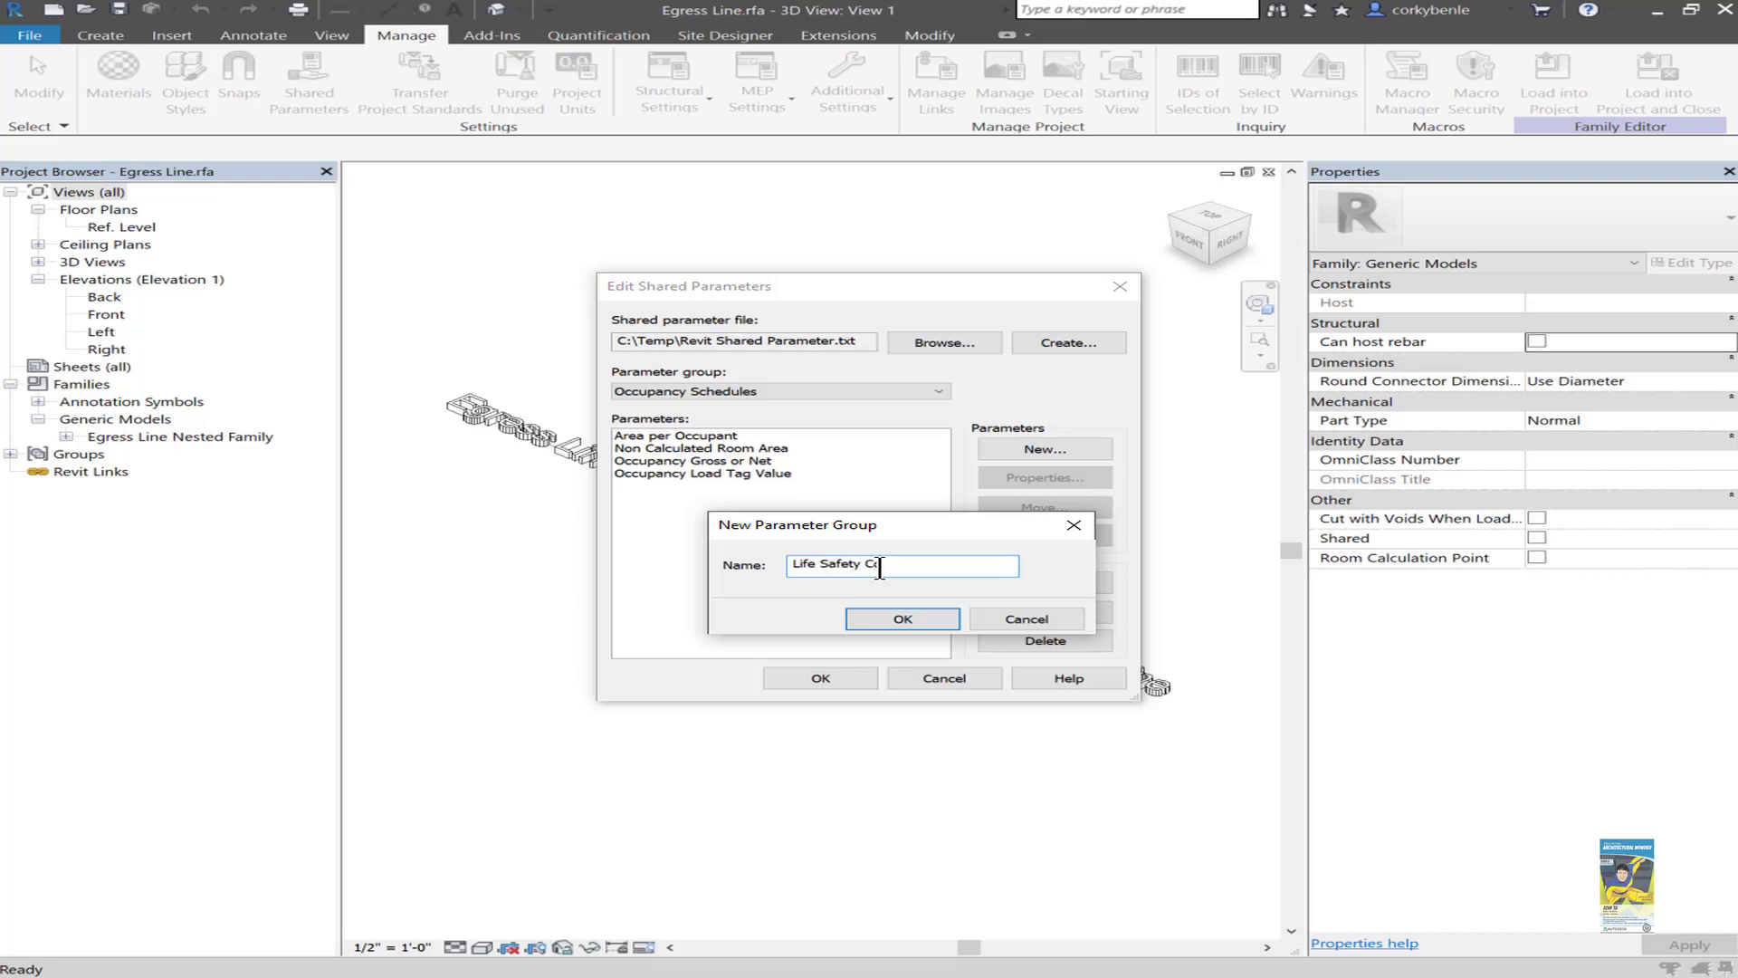
pyautogui.write('Safety Content')
pyautogui.press('Return')
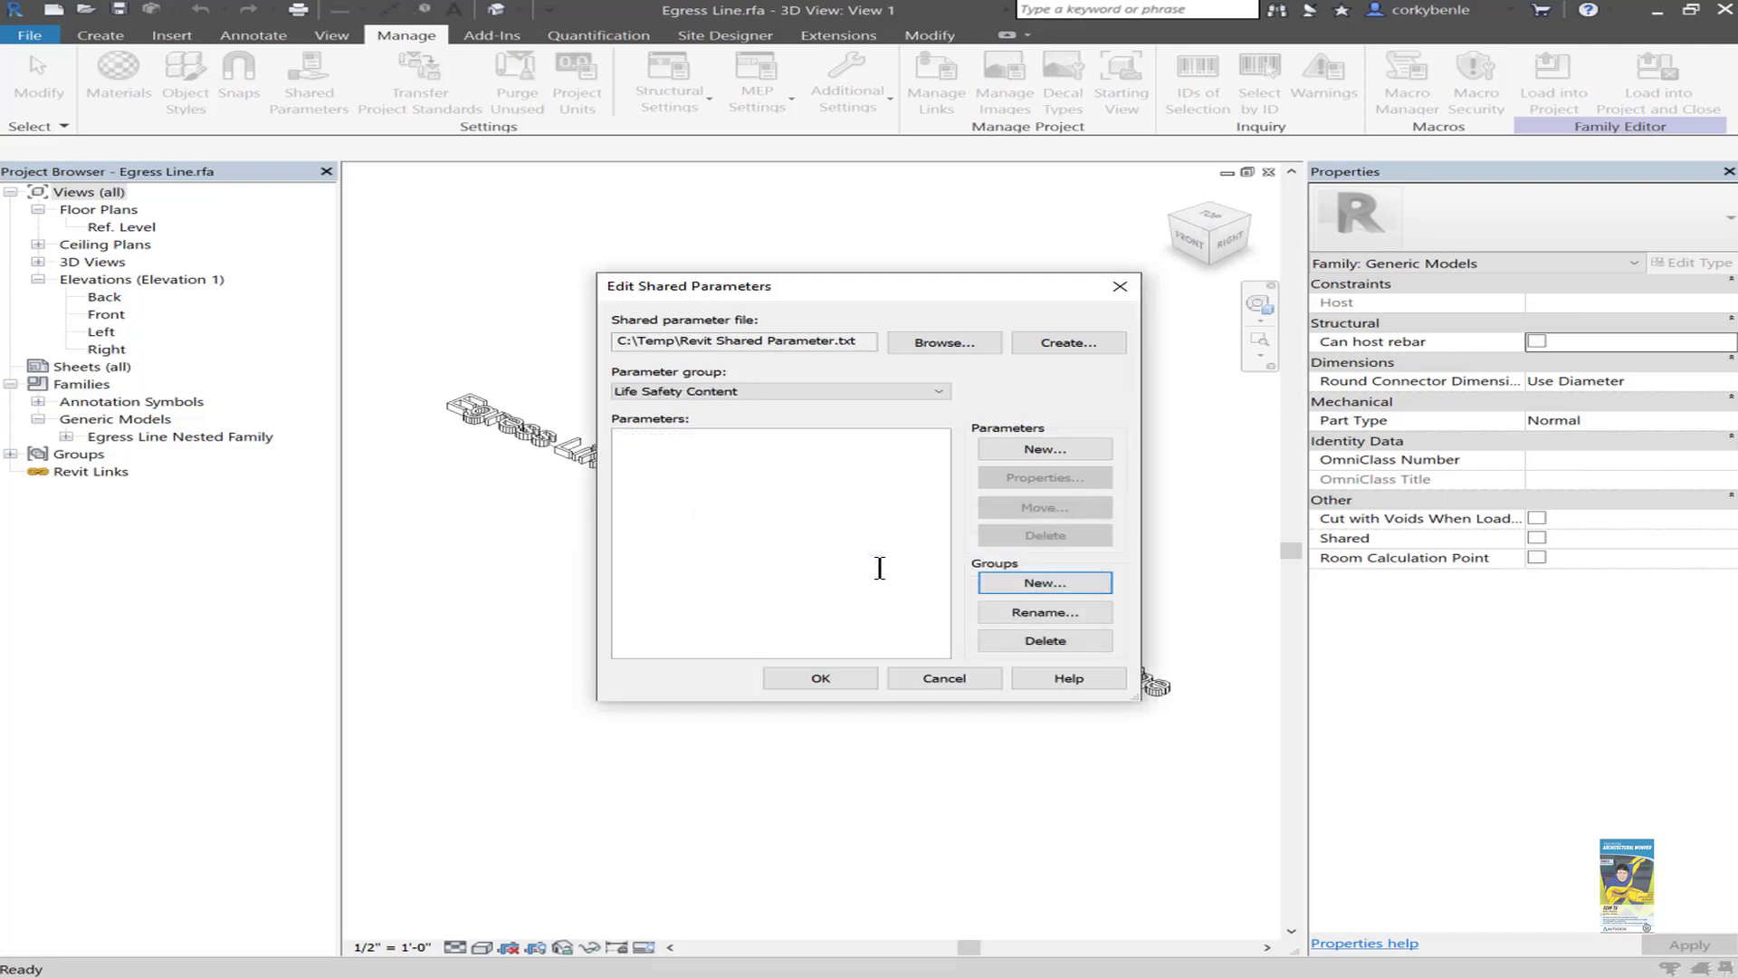
# Create a shared parameter named Egress Line Length with discipline Common and type Length in the Life Safety Content group.
pyautogui.click(1042, 450)
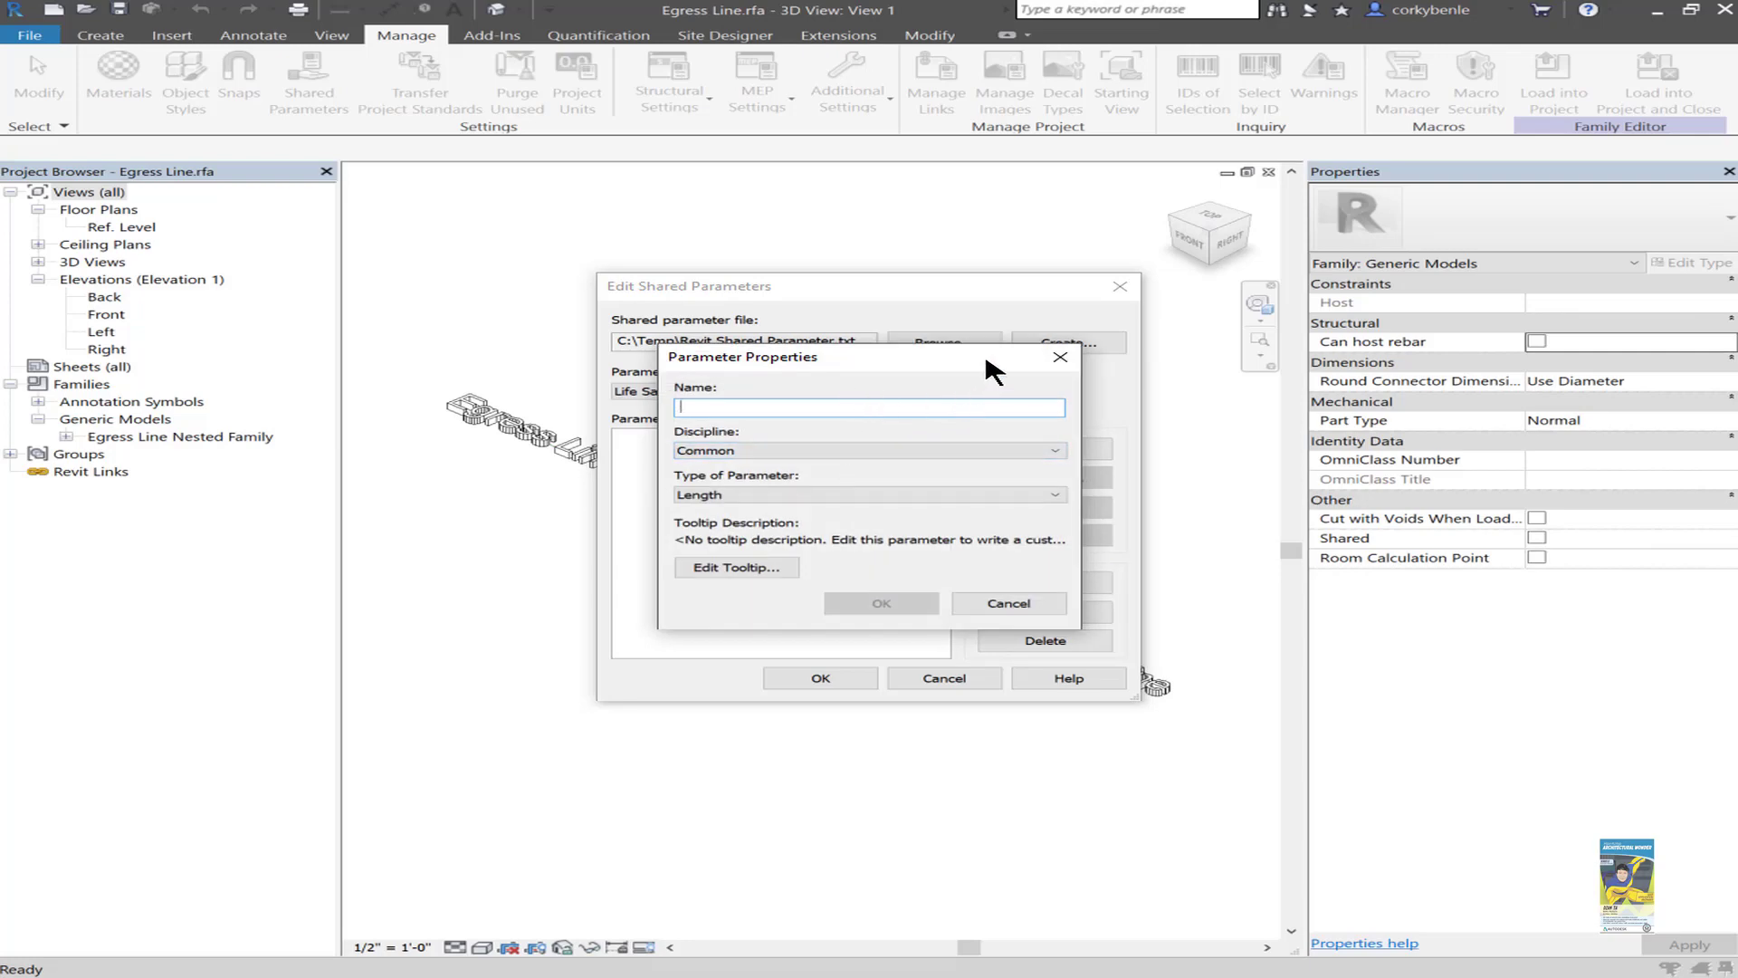
pyautogui.write('Egre')
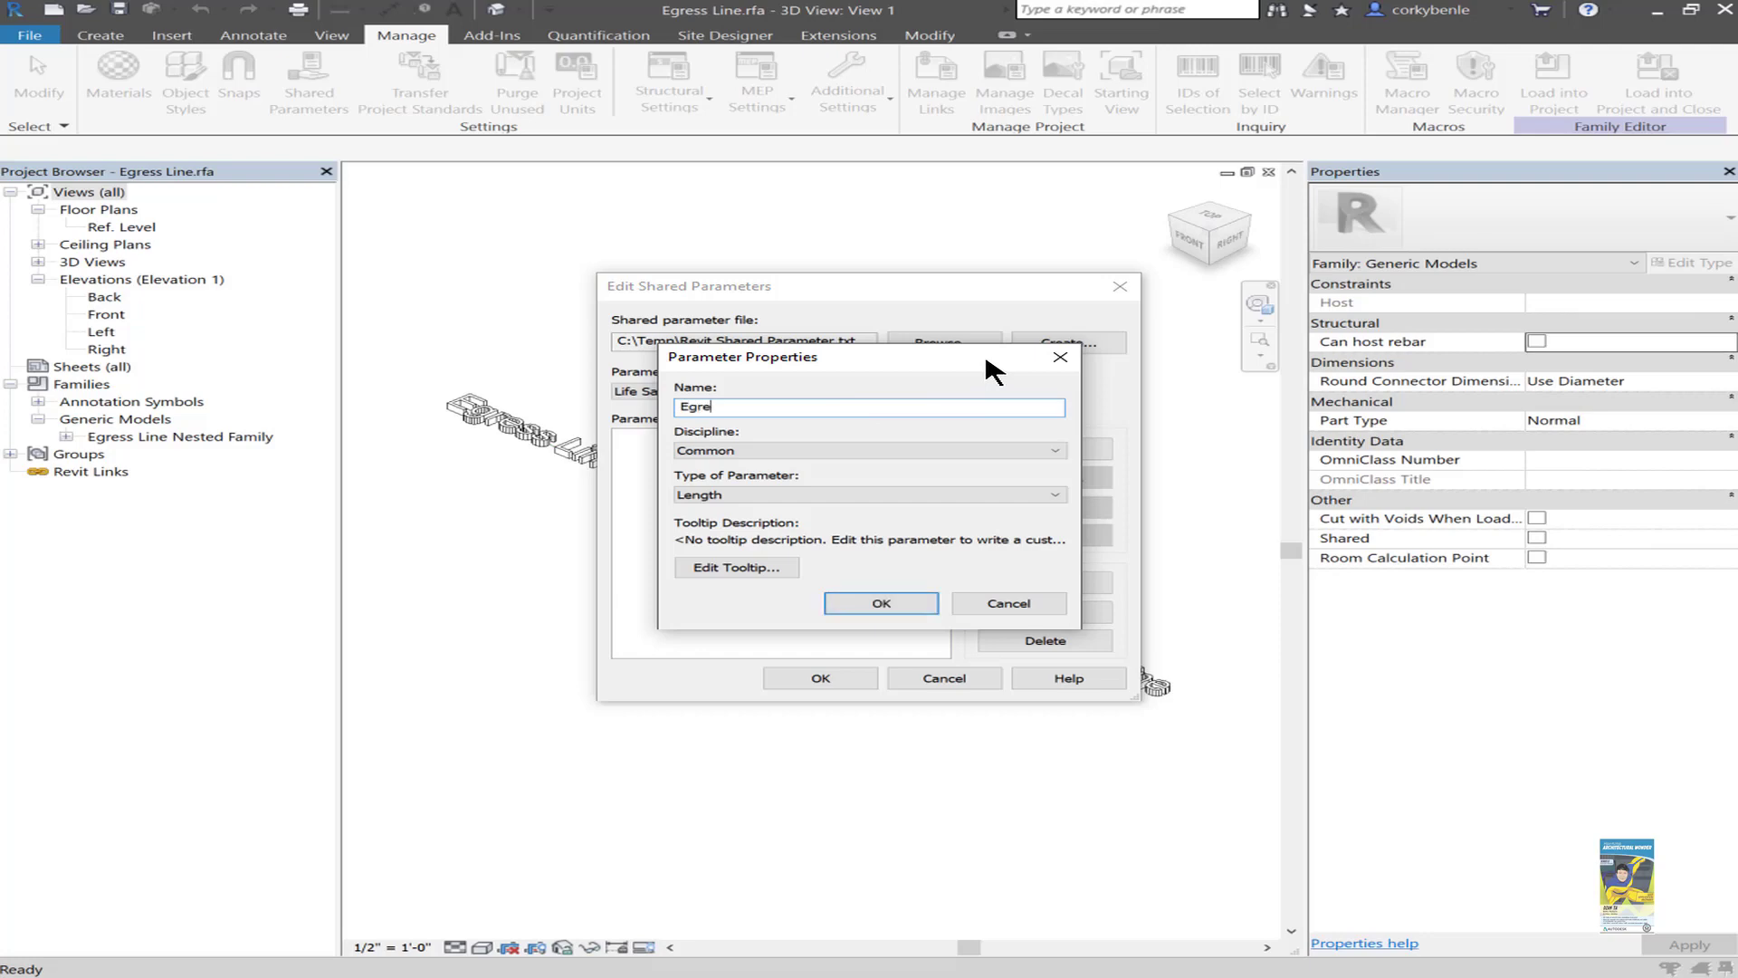
pyautogui.write('ss Line Length')
pyautogui.click(881, 603)
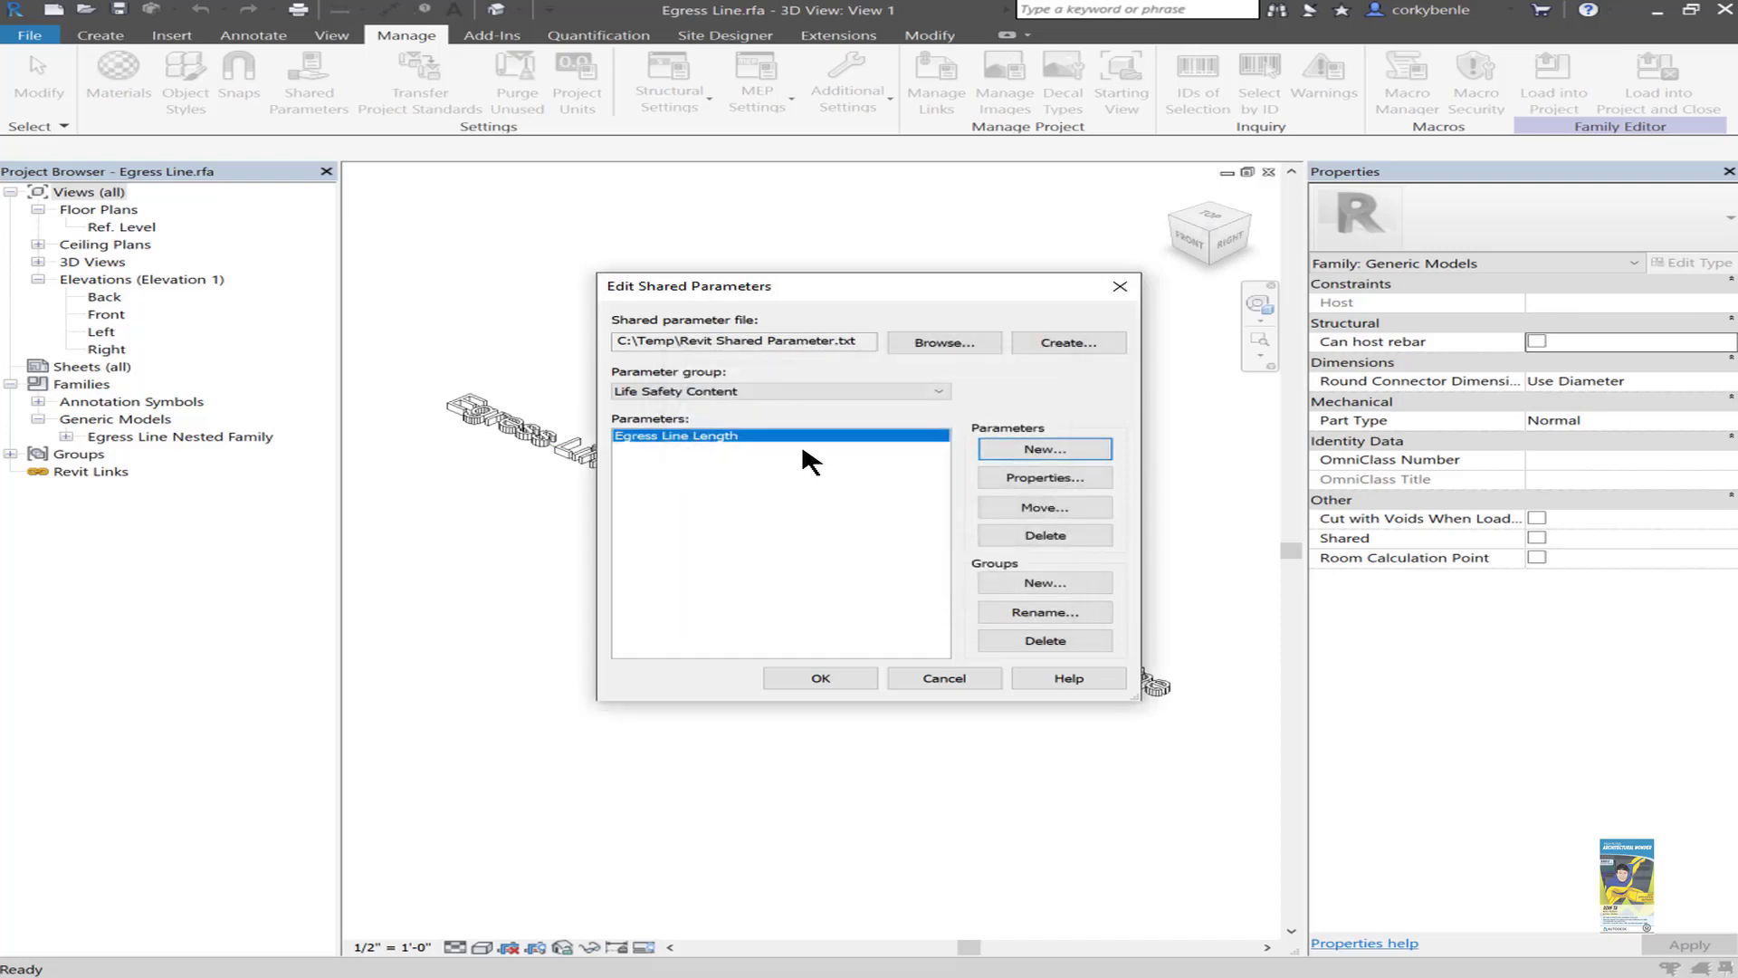
pyautogui.click(845, 677)
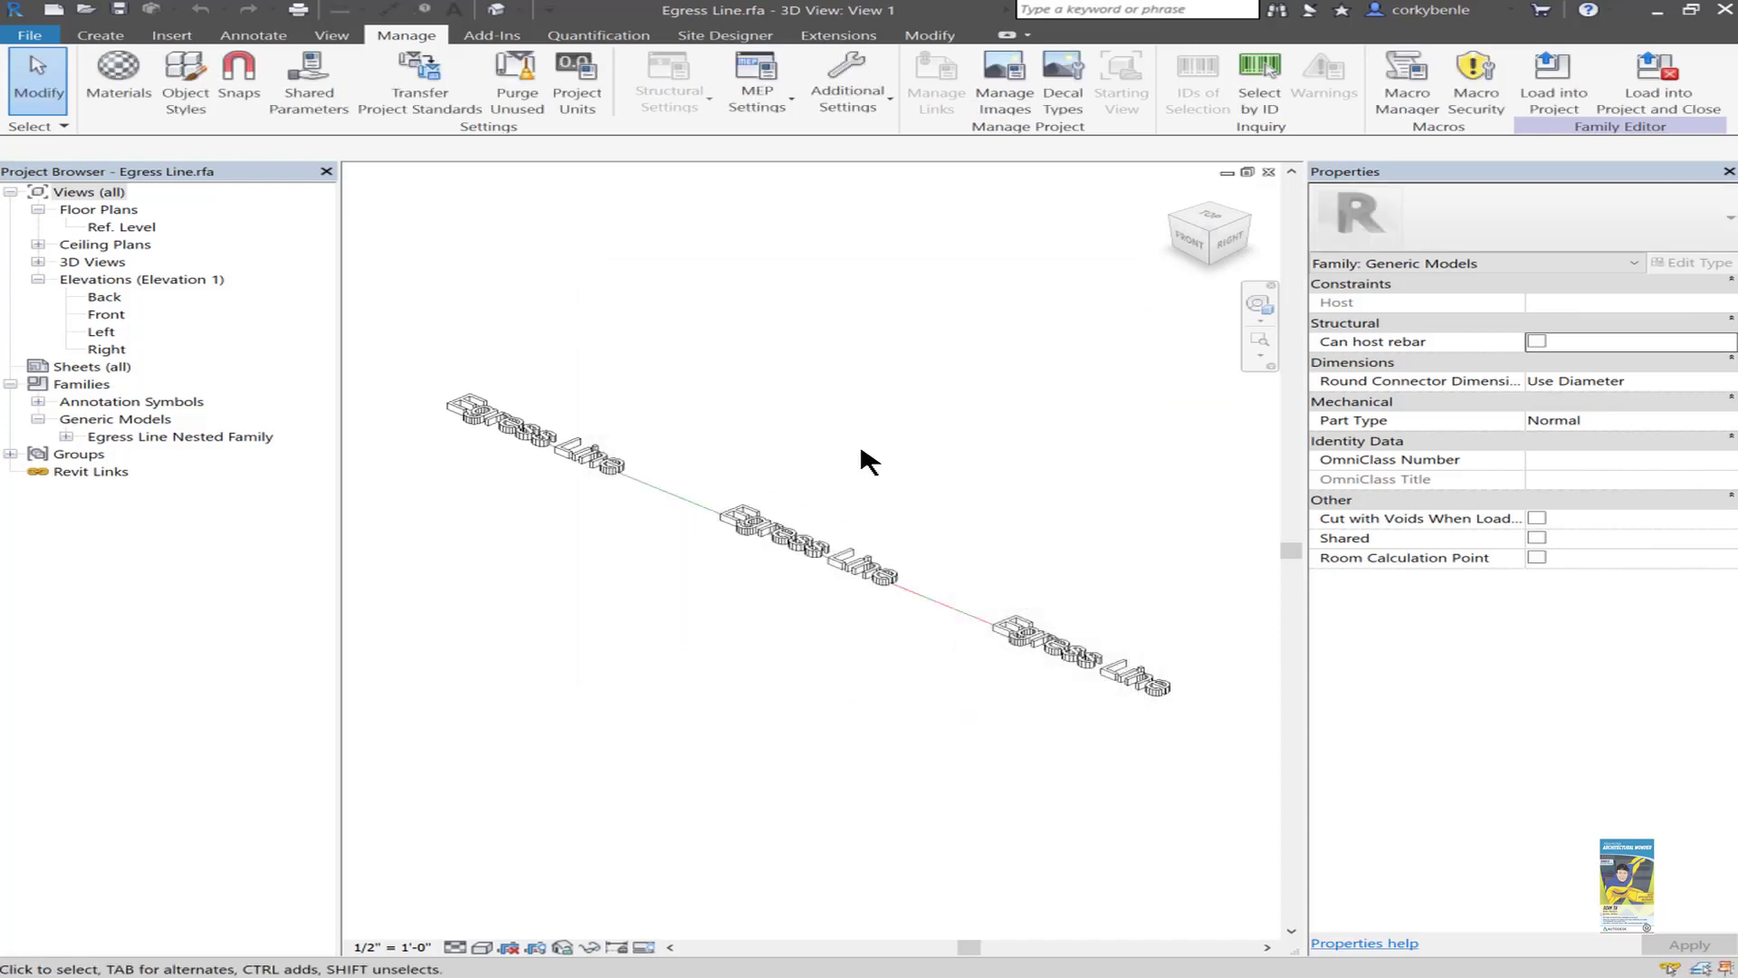
# Reopen the shared parameters and review the properties of Egress Line Length without changing them.
pyautogui.click(305, 89)
pyautogui.click(680, 437)
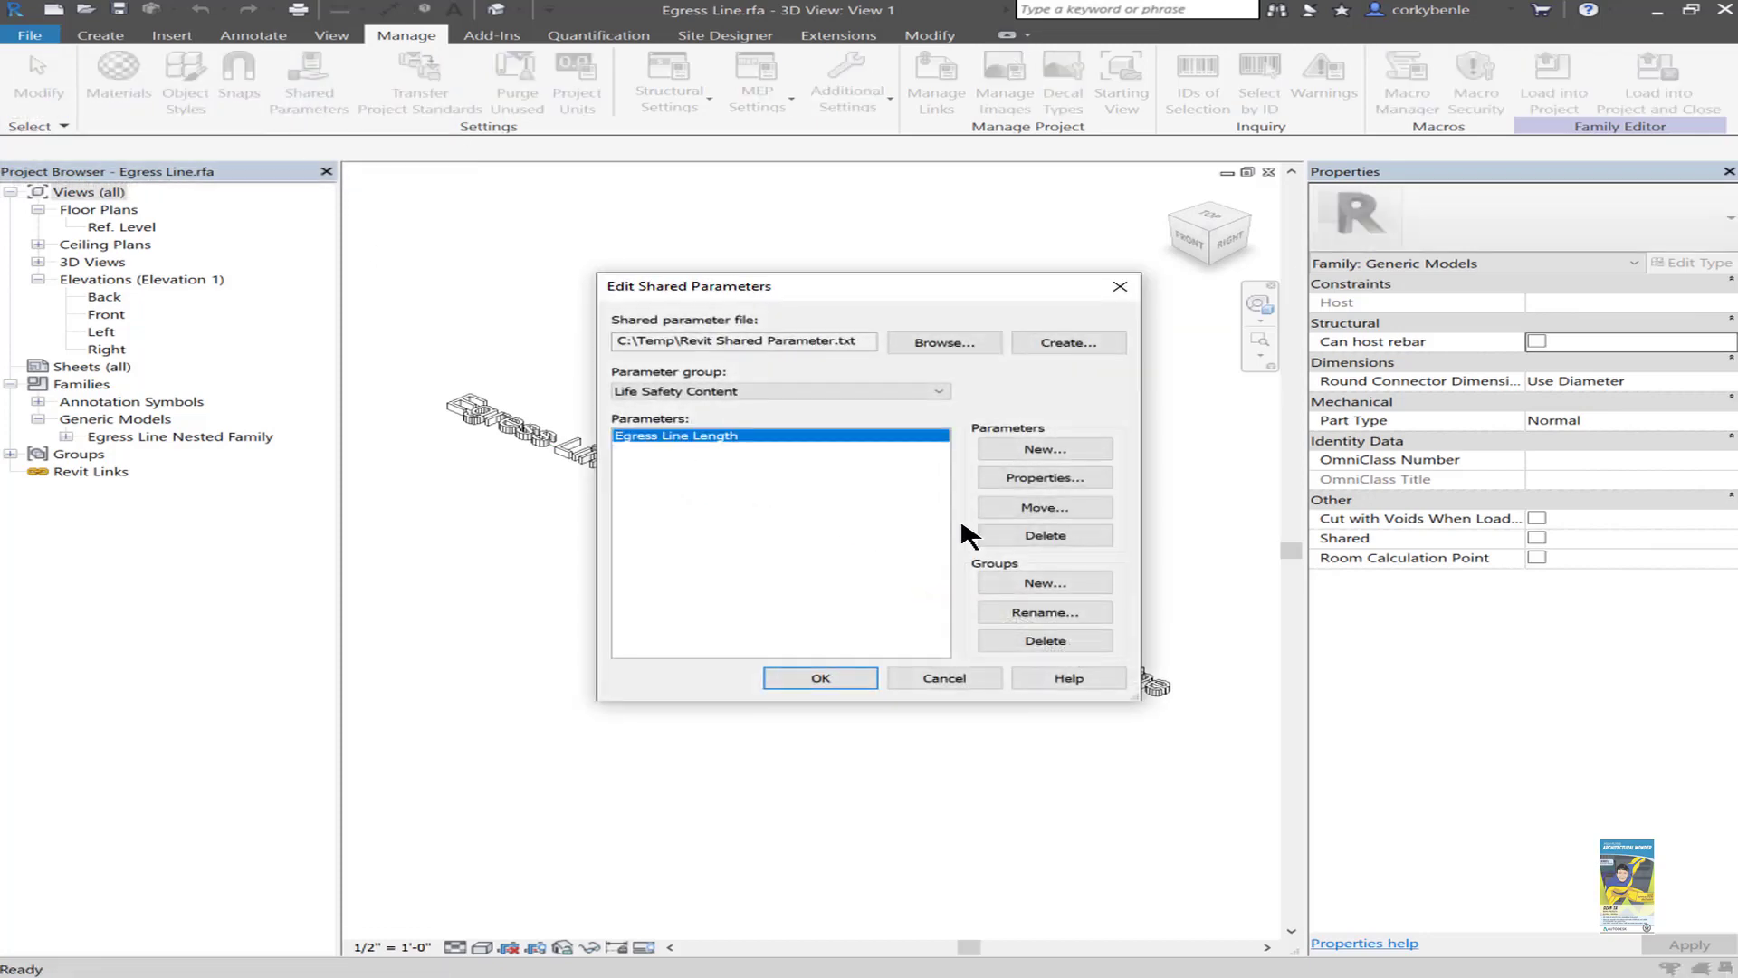
pyautogui.click(1043, 477)
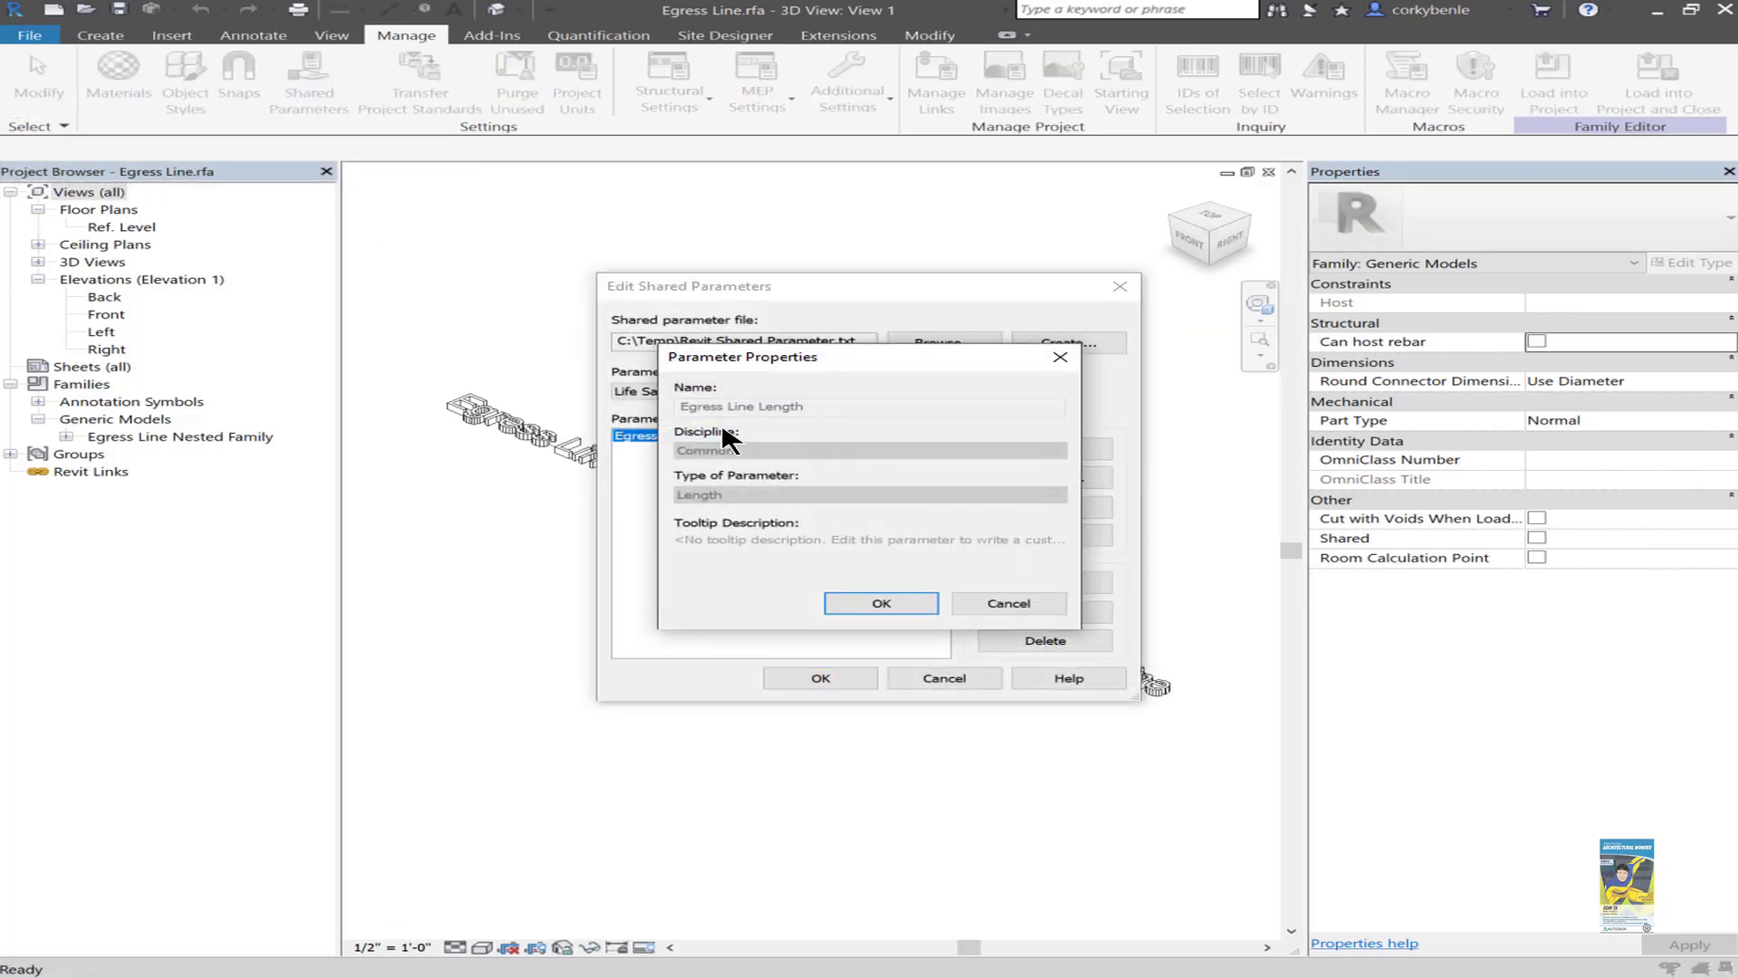
pyautogui.click(881, 603)
pyautogui.click(828, 675)
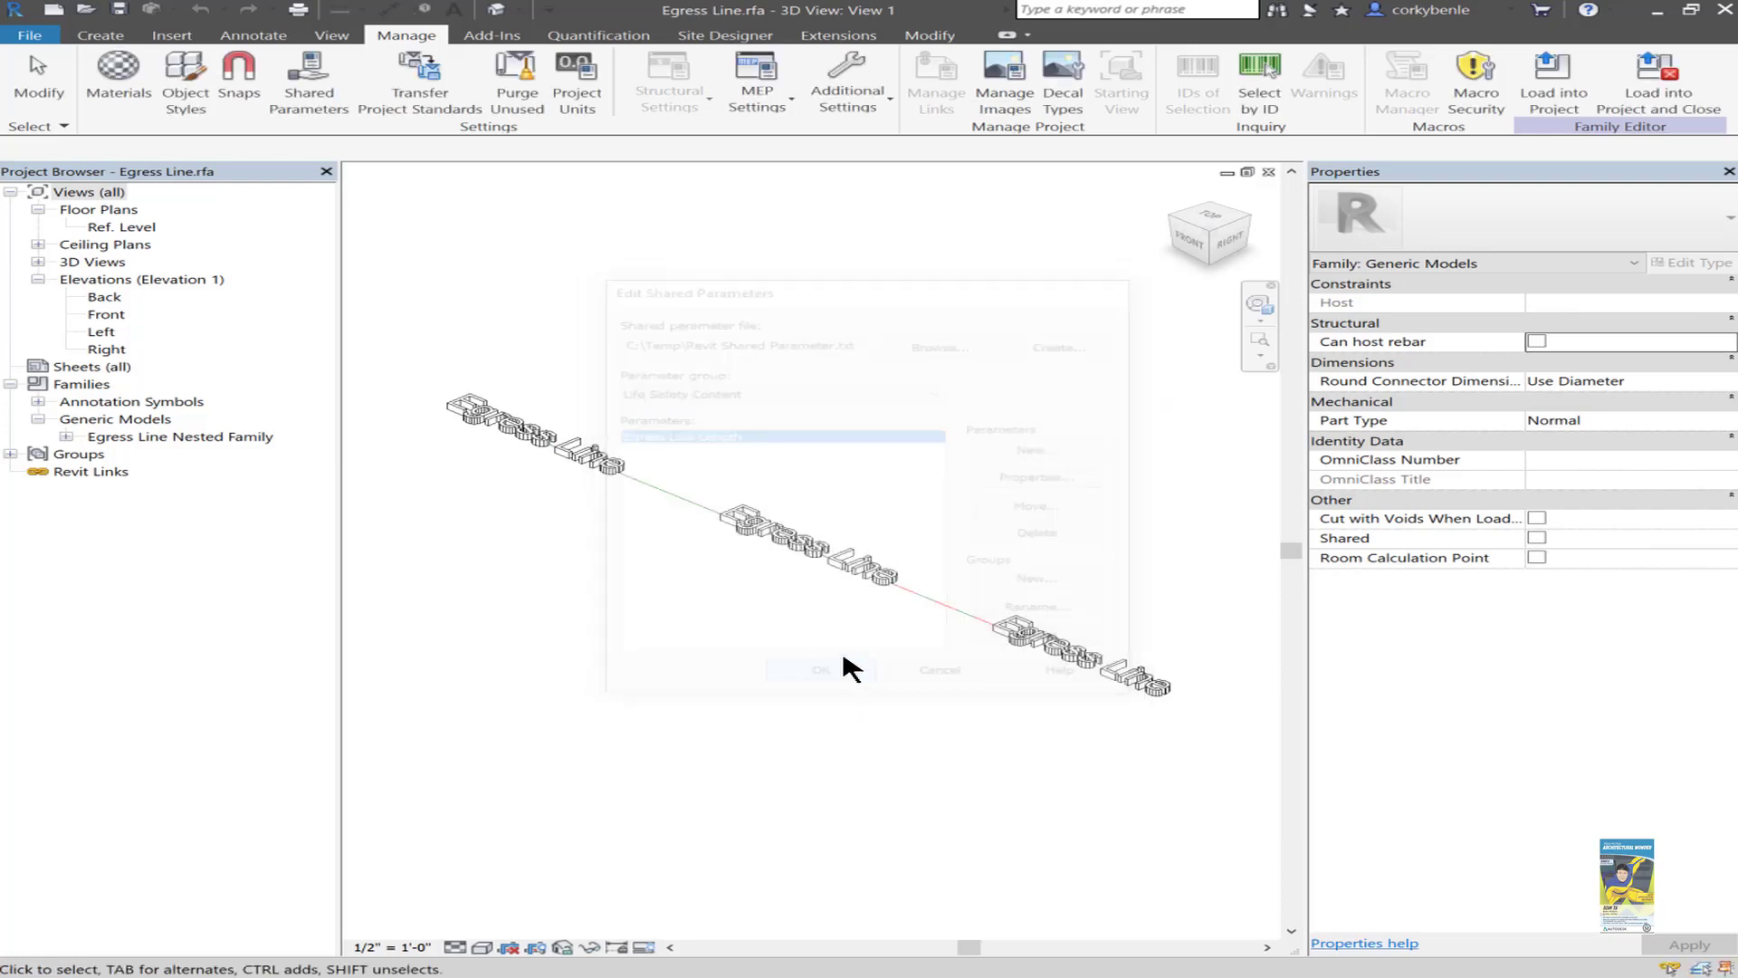
# Save the Egress Line family over the existing Egress Line.rfa file and close it.
pyautogui.click(118, 9)
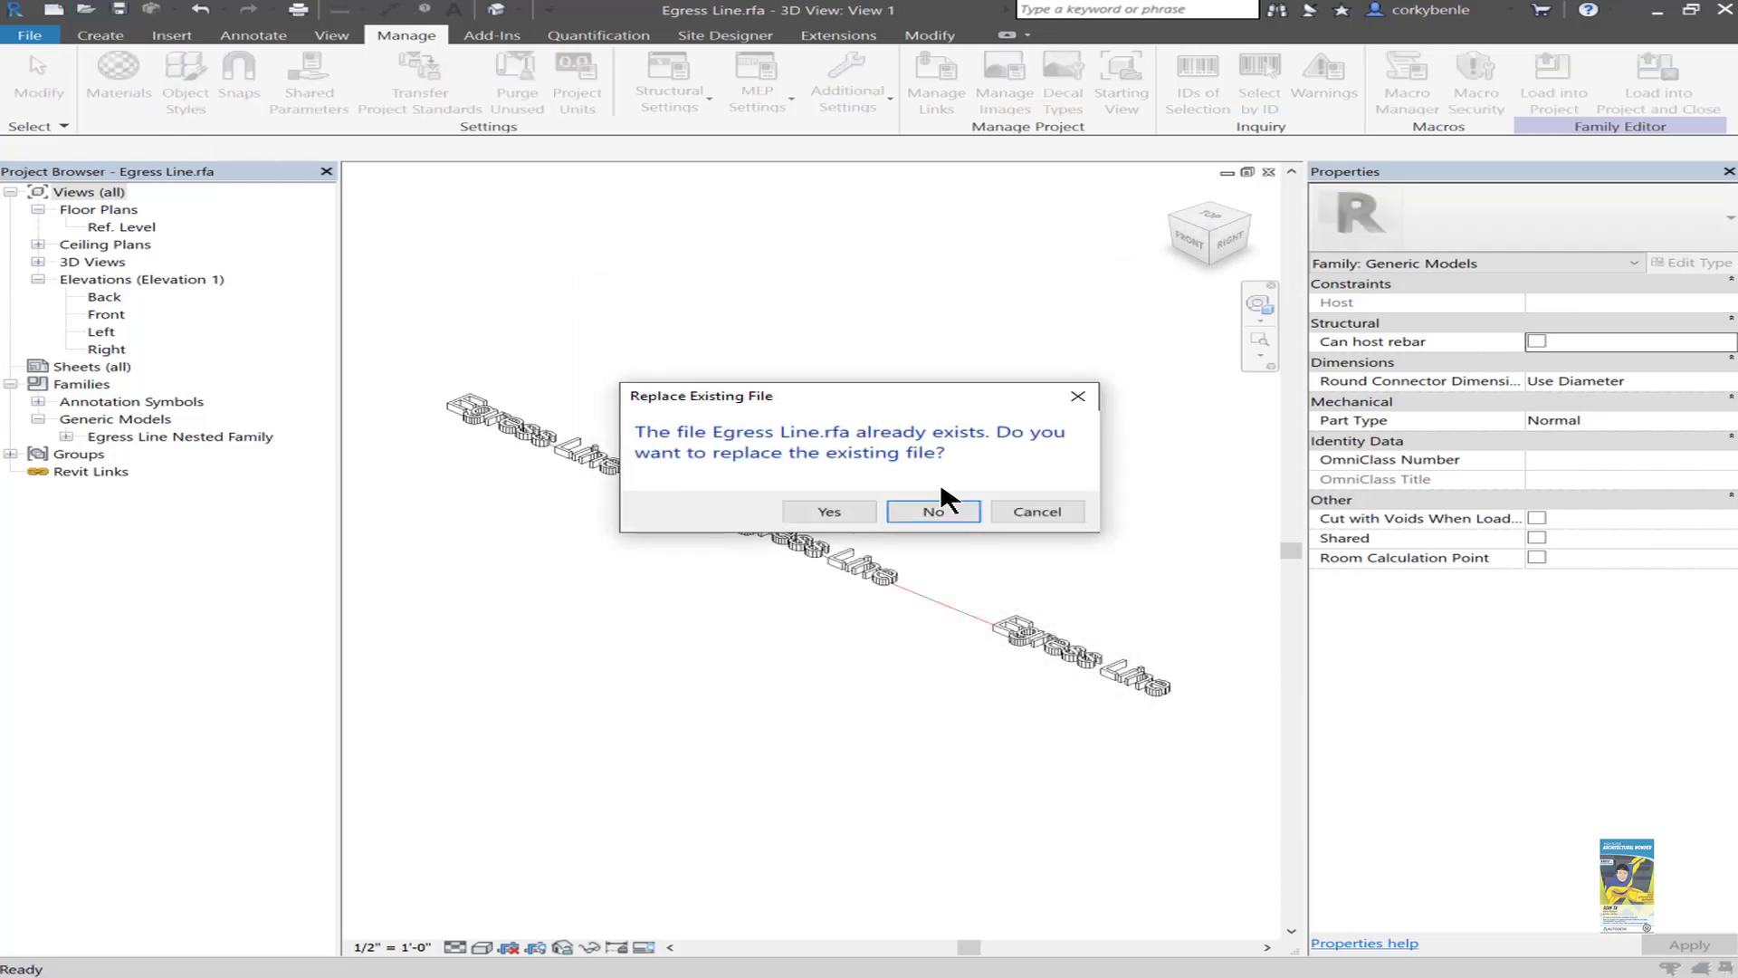
pyautogui.click(829, 511)
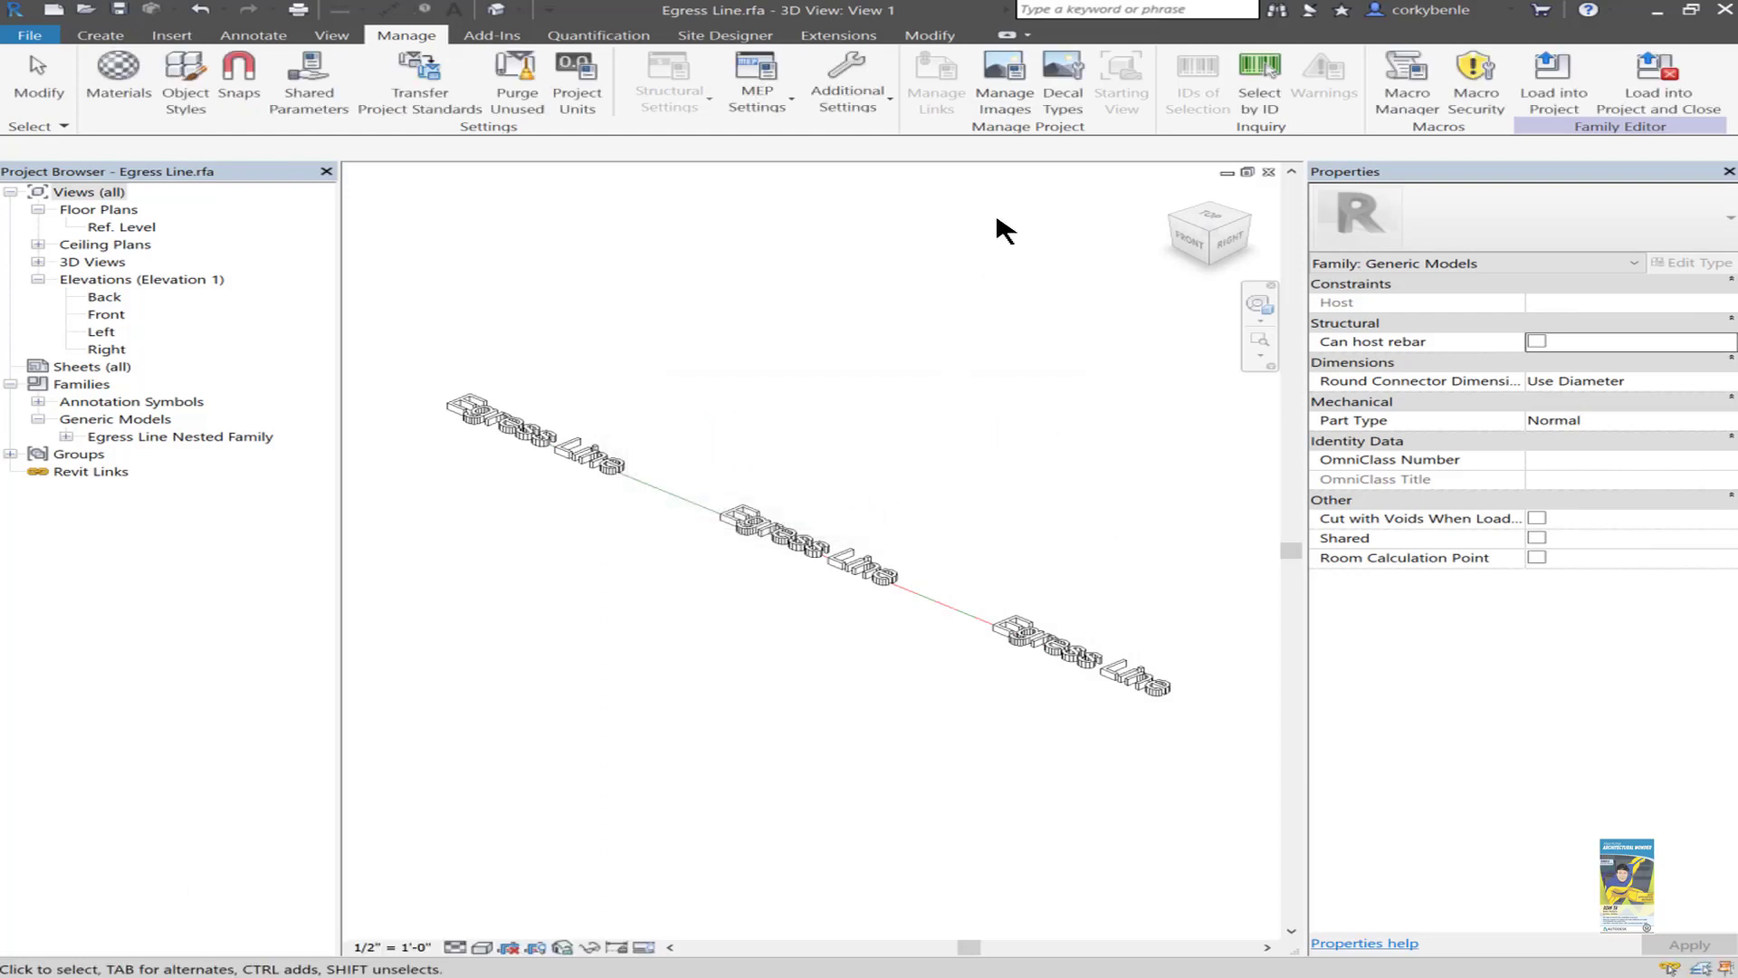
pyautogui.click(1268, 171)
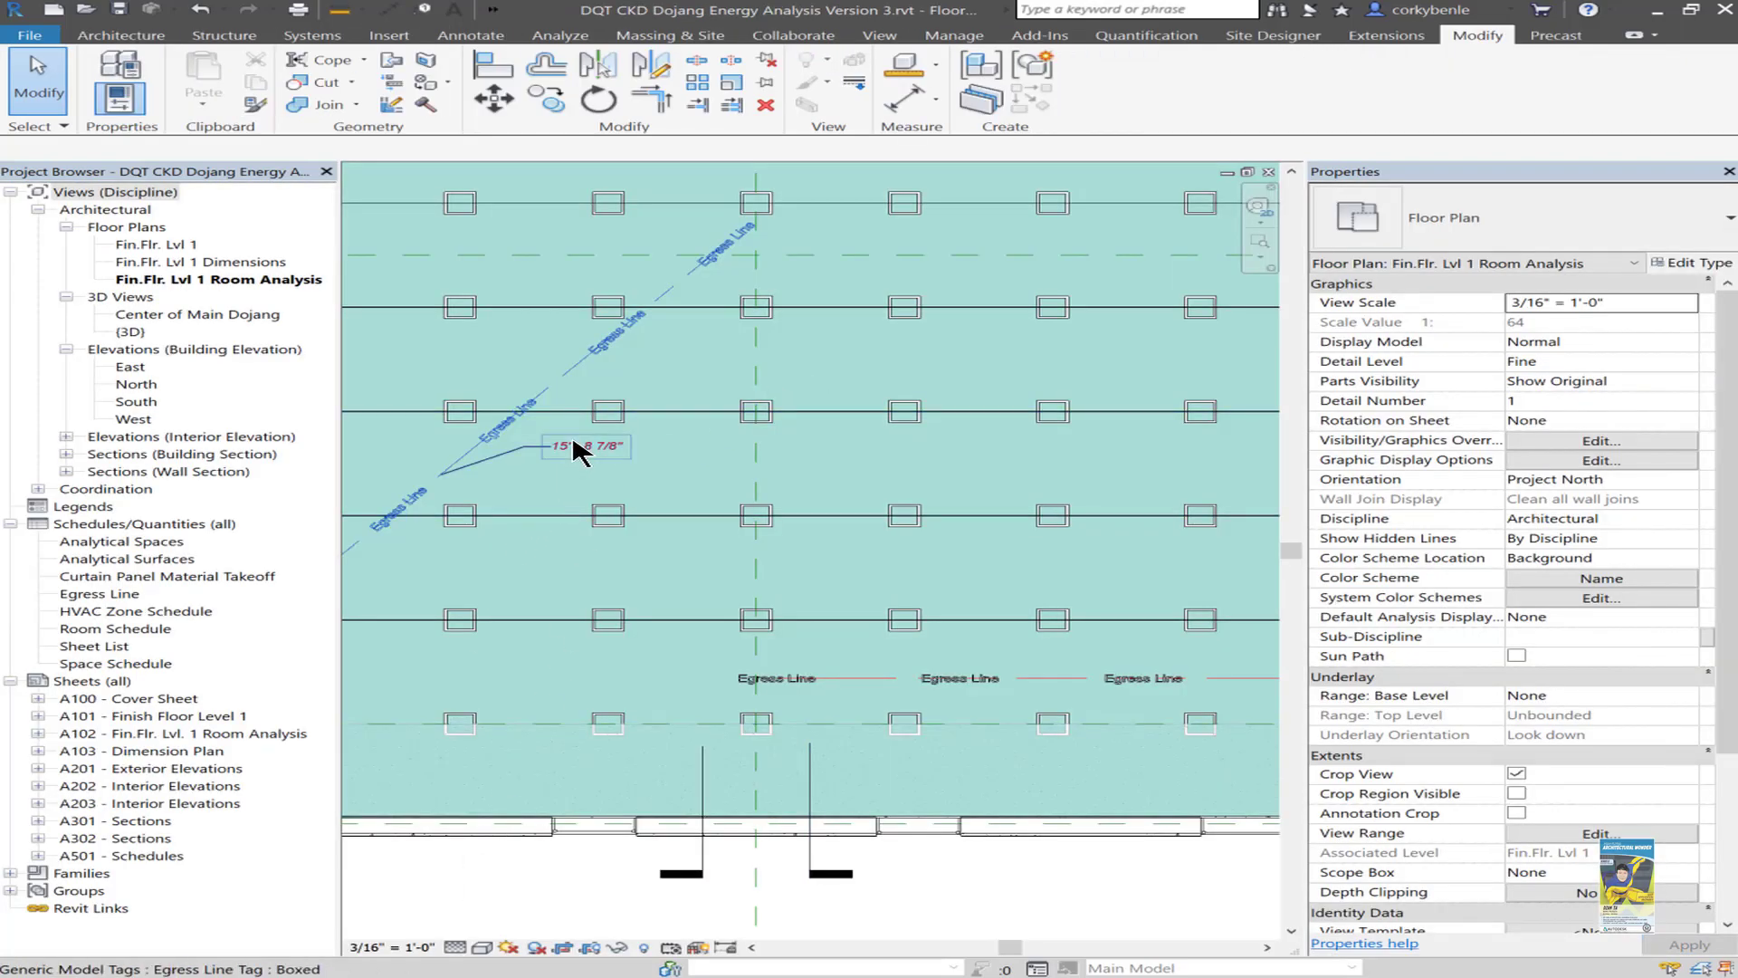
# Tag the horizontal egress line in the plan using a free-end leader, with the tag placed below the line.
pyautogui.click(515, 457)
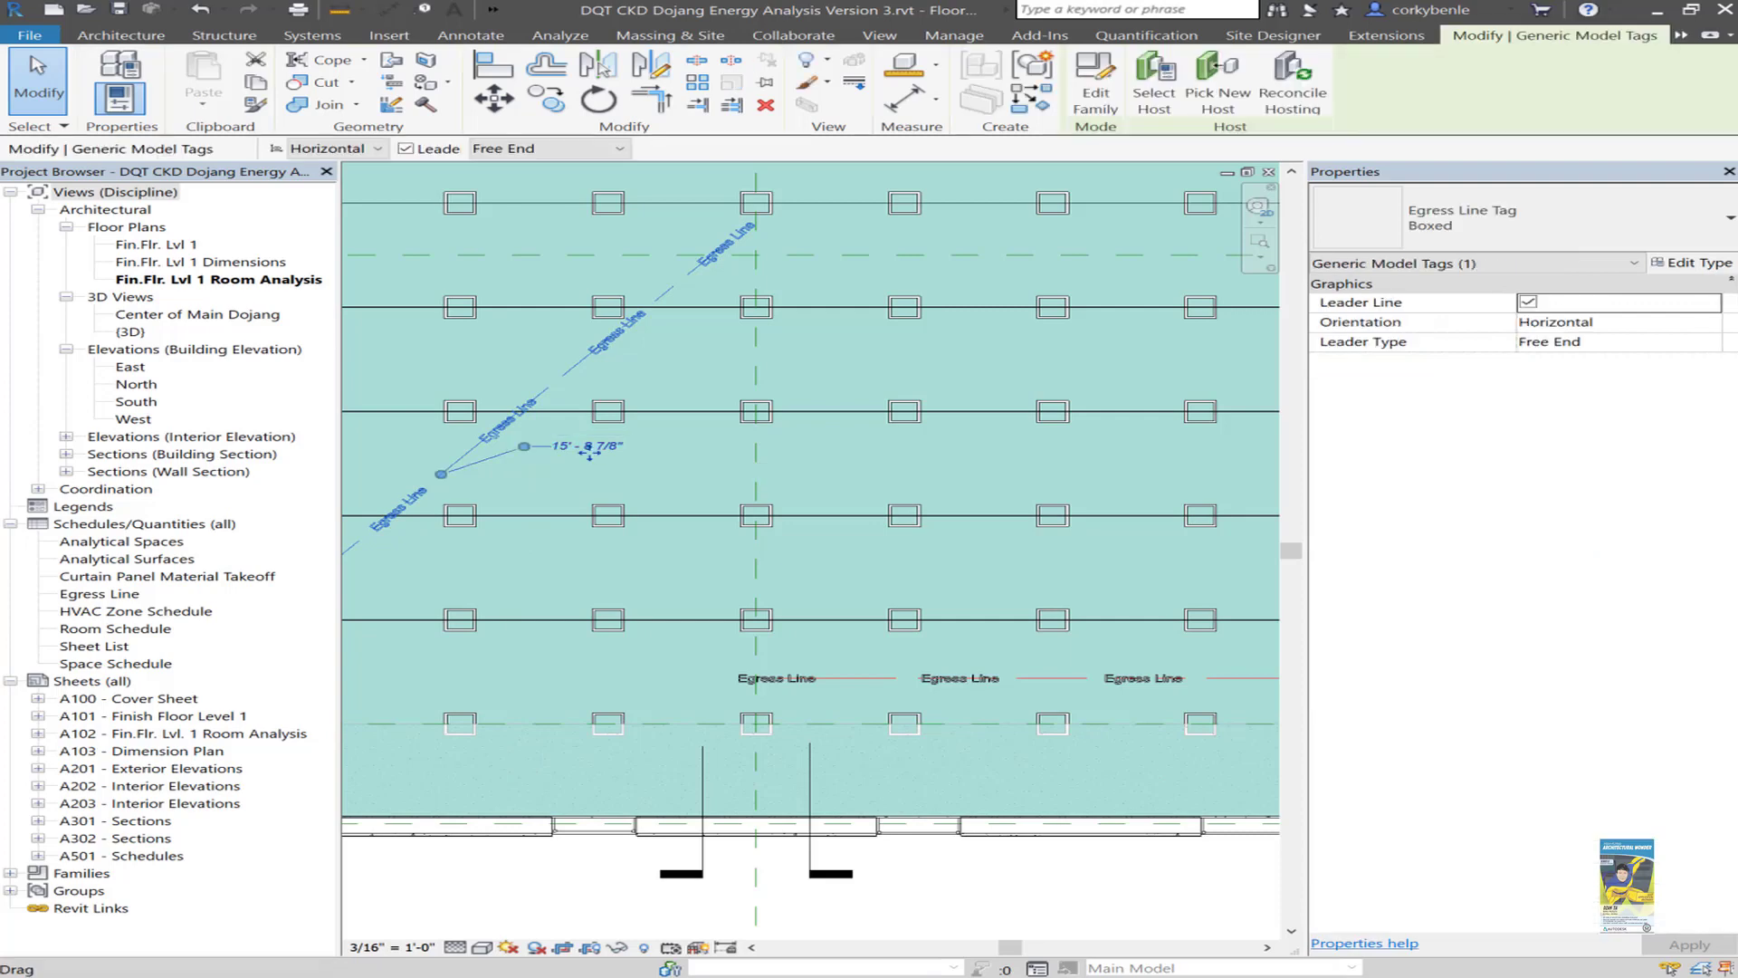
pyautogui.press('t')
pyautogui.press('g')
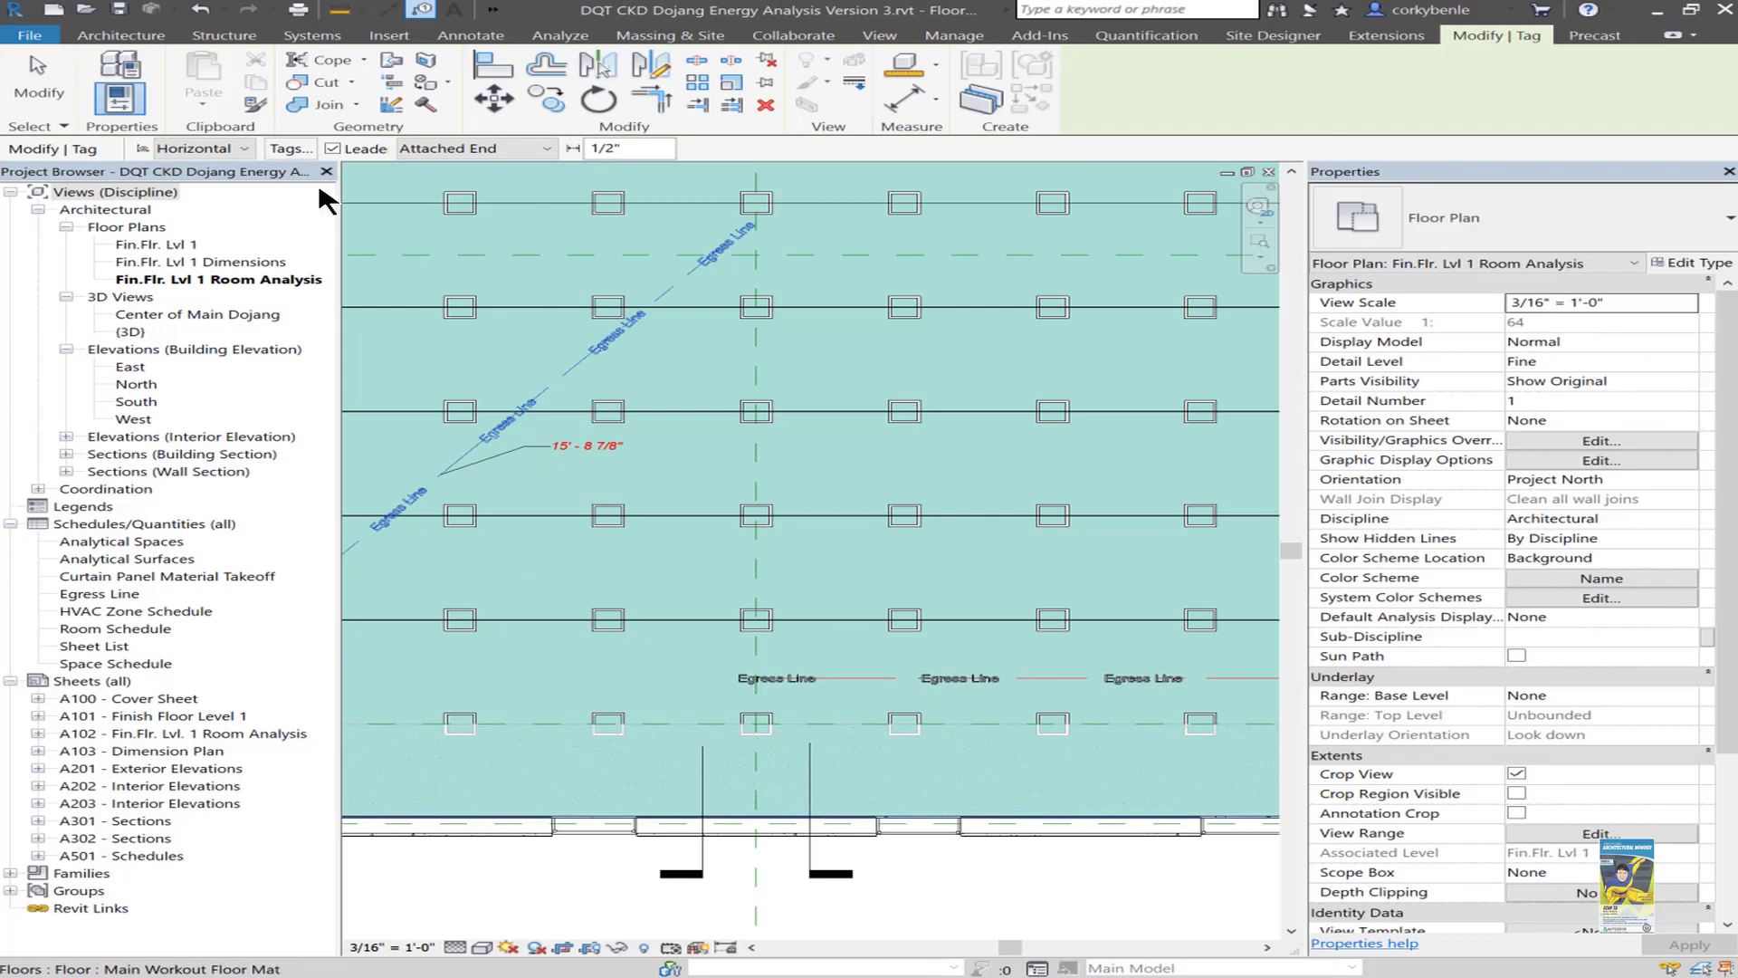
pyautogui.click(439, 148)
pyautogui.click(477, 184)
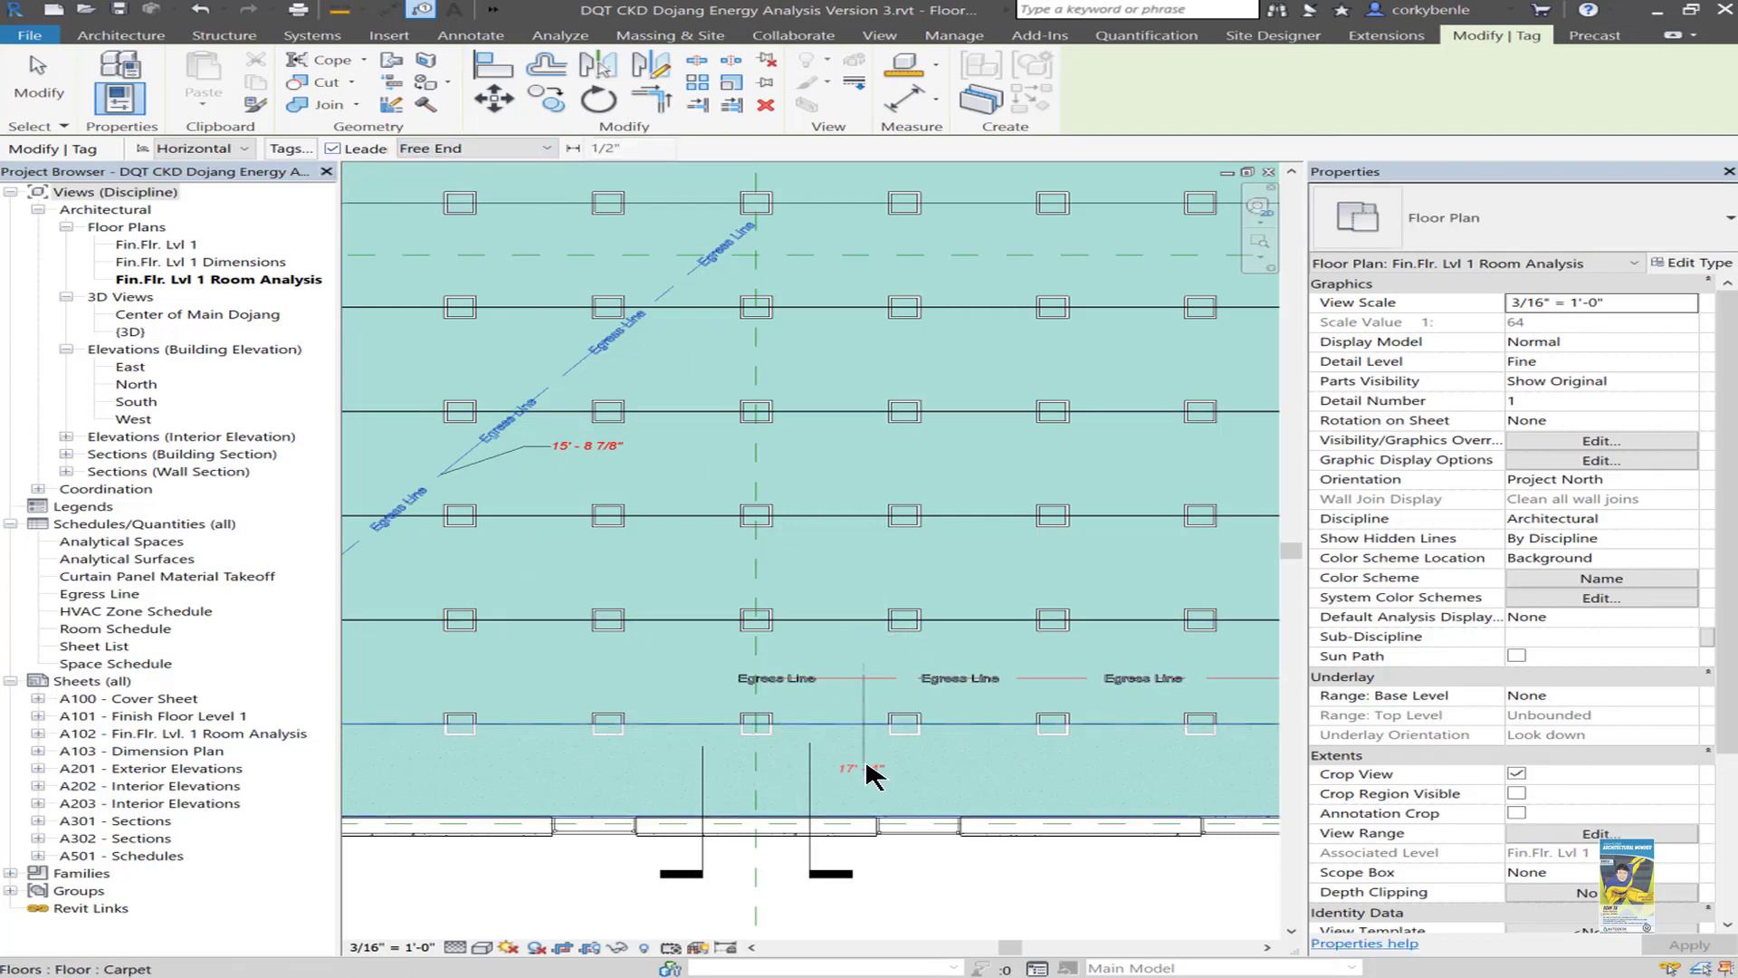
pyautogui.click(923, 767)
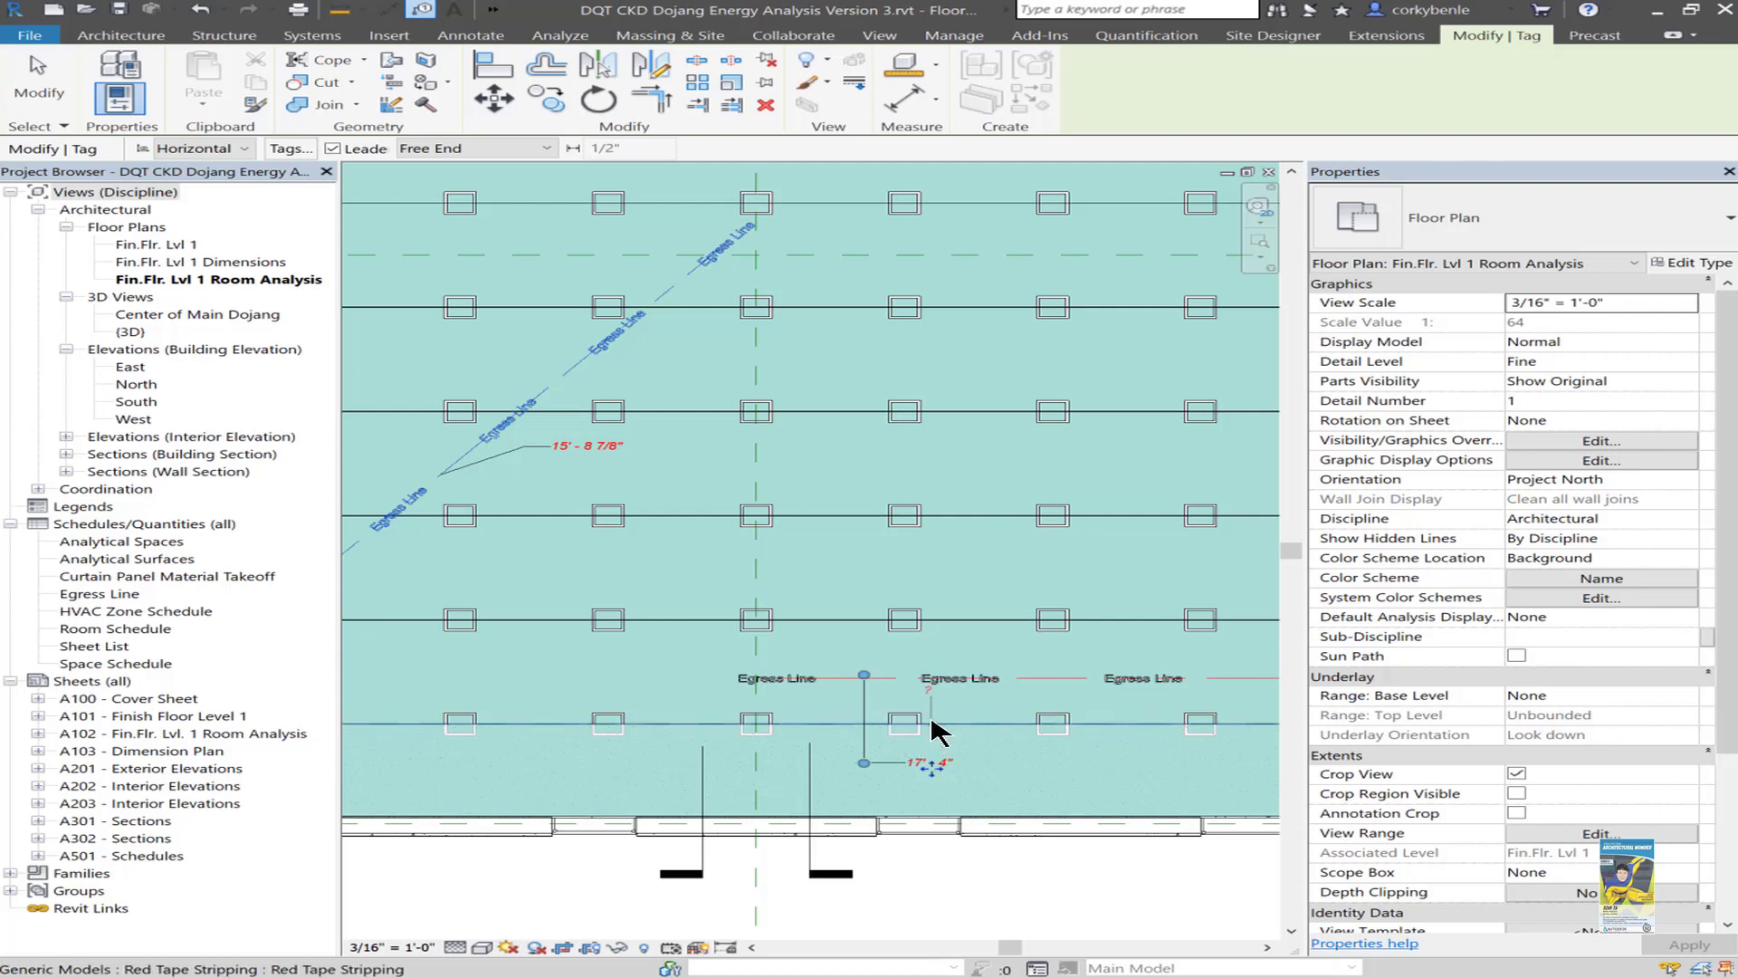
pyautogui.press('Escape')
pyautogui.press('Escape')
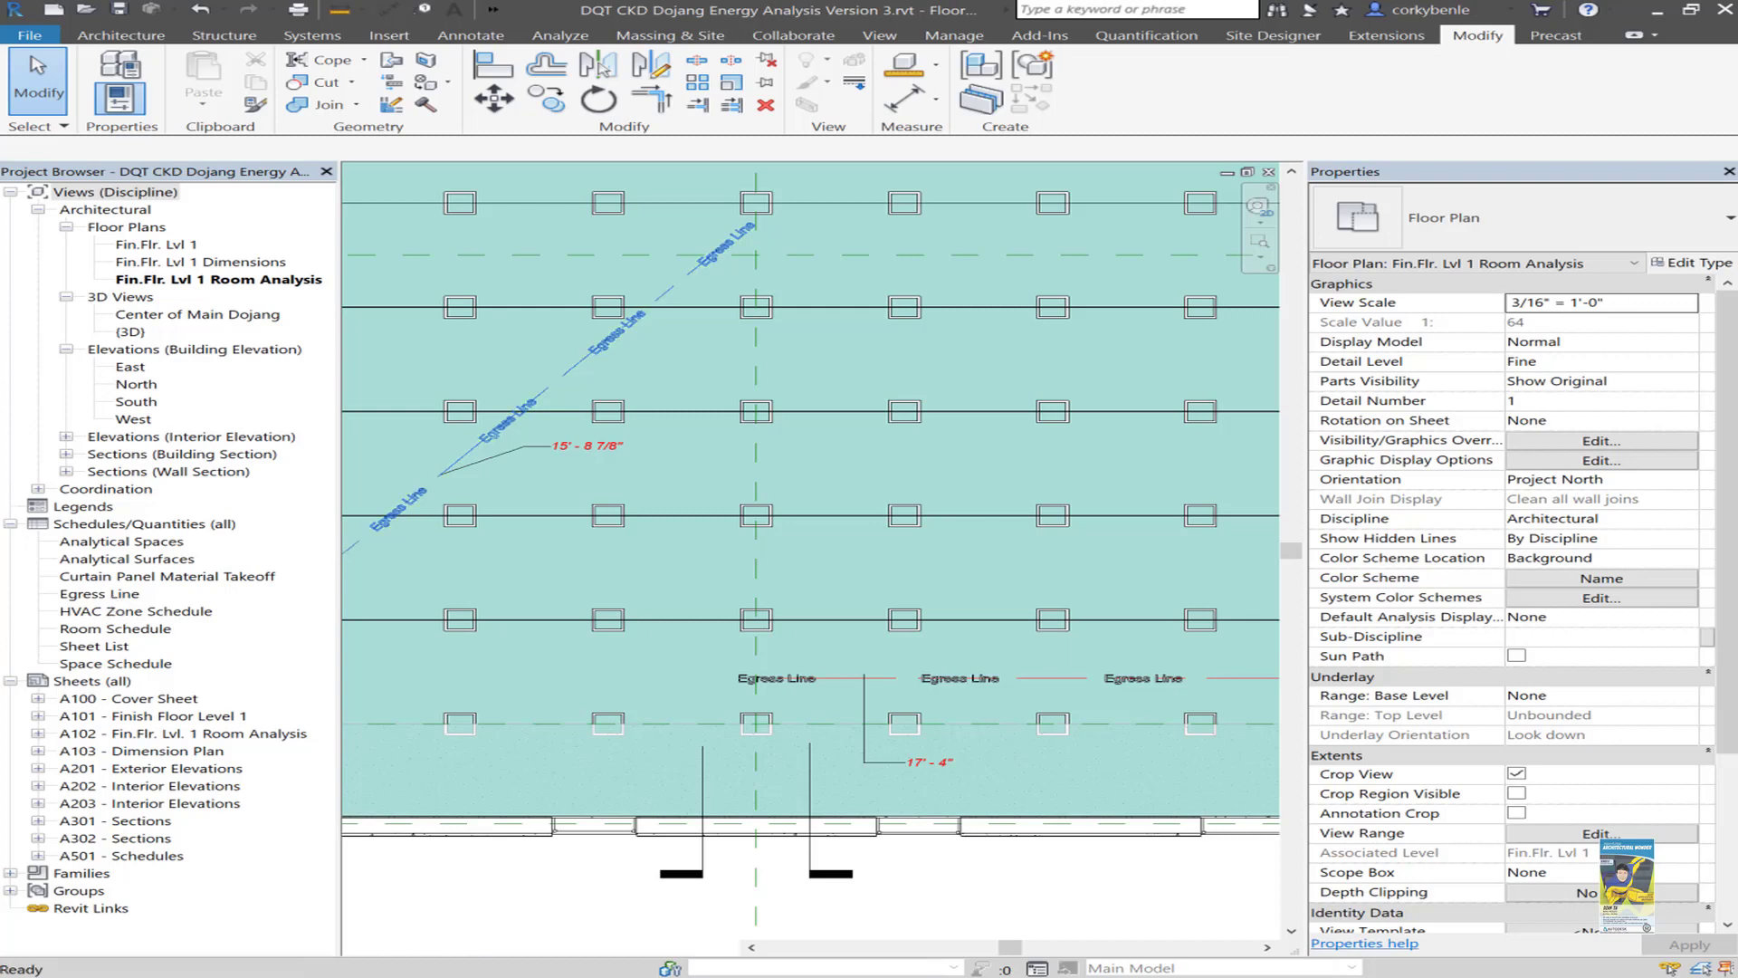
# Open the Egress Line schedule and review its filter rules.
pyautogui.doubleClick(112, 596)
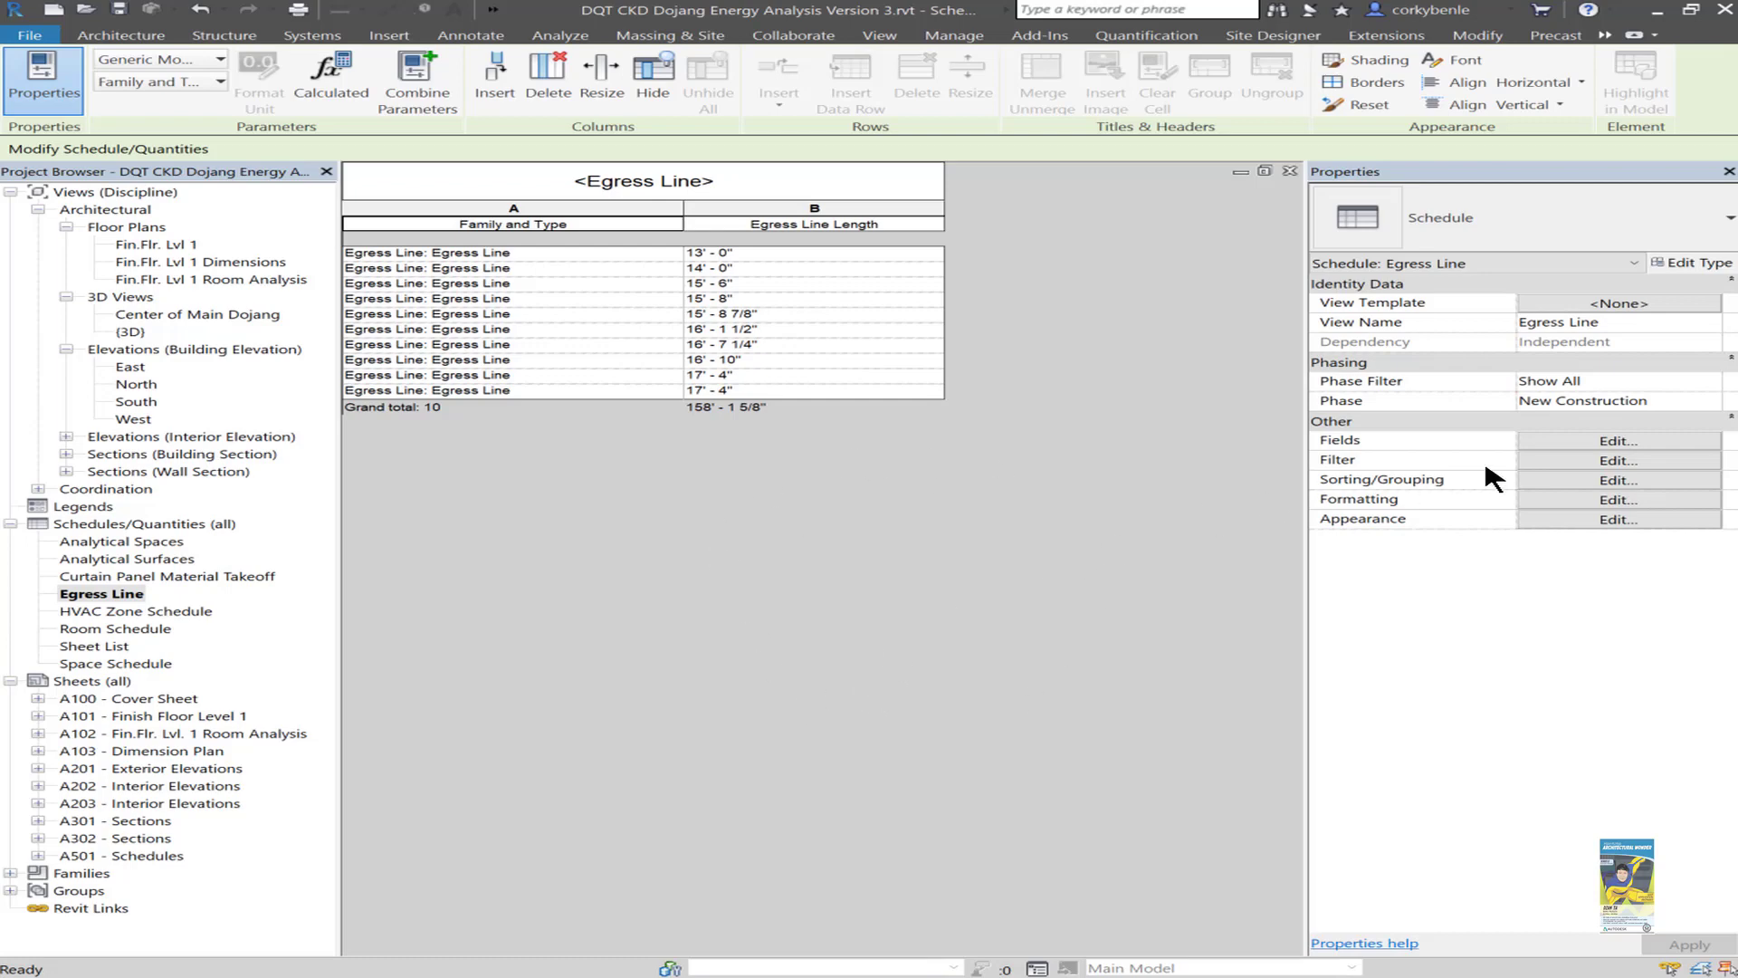
pyautogui.click(1548, 448)
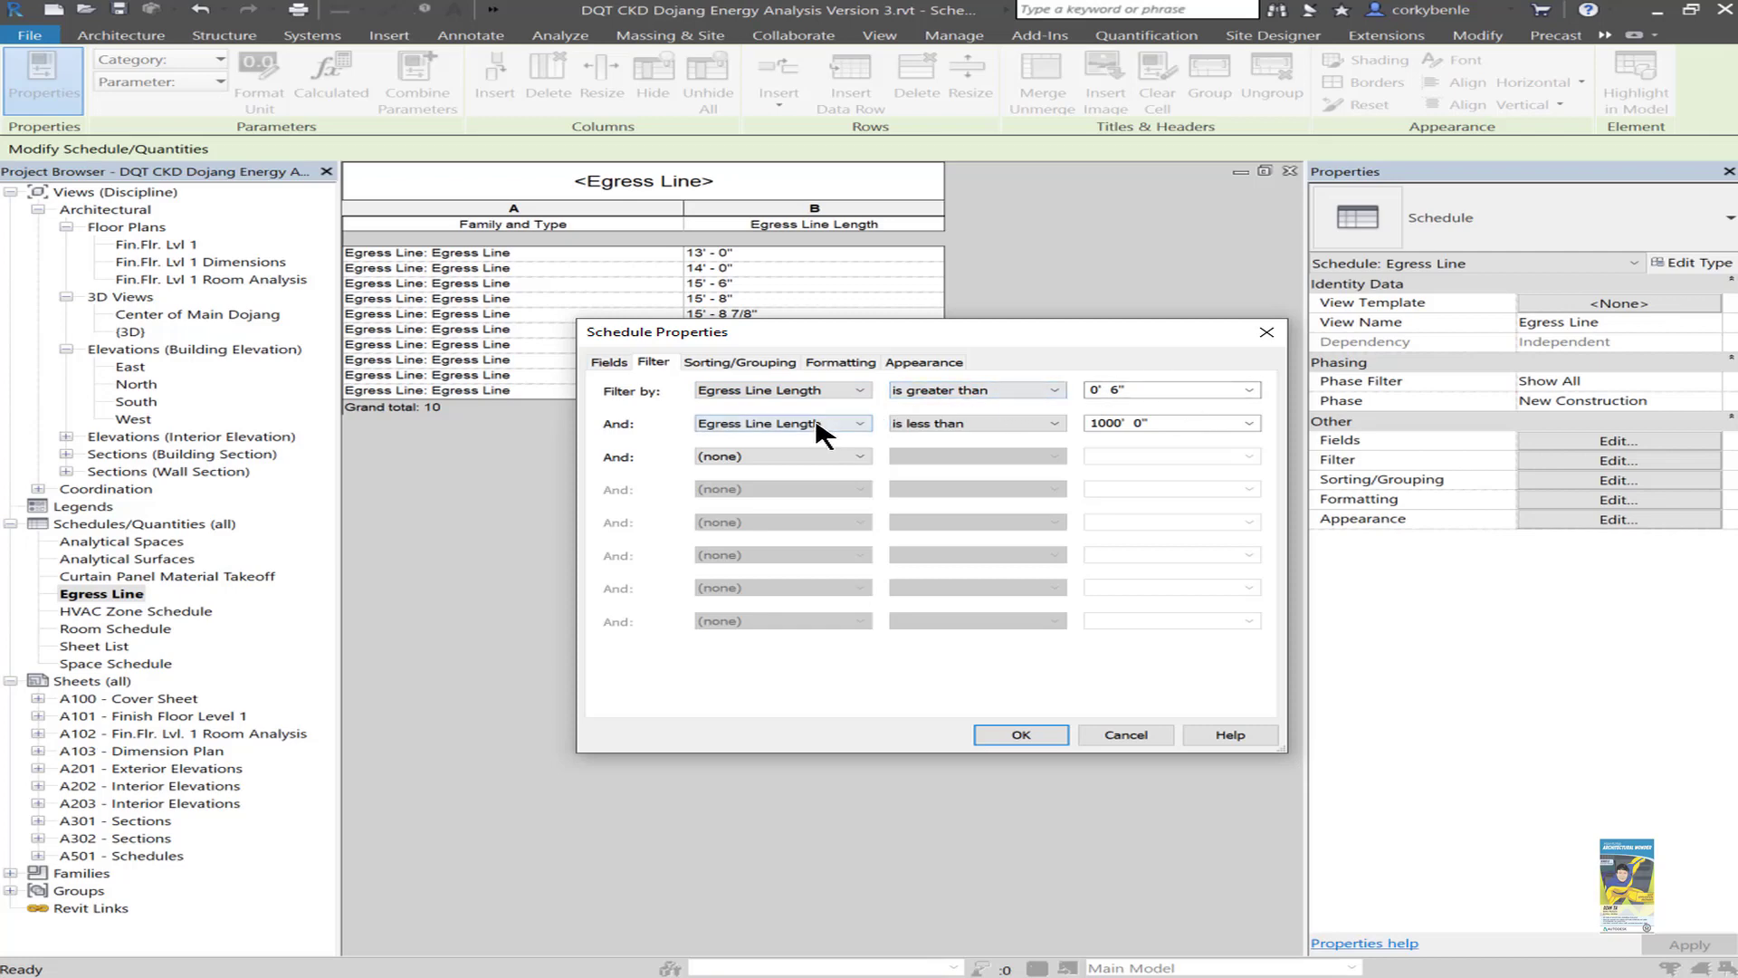
pyautogui.click(1124, 422)
# Remove all filter rules from the Egress Line schedule and apply the change.
pyautogui.click(777, 390)
pyautogui.click(775, 406)
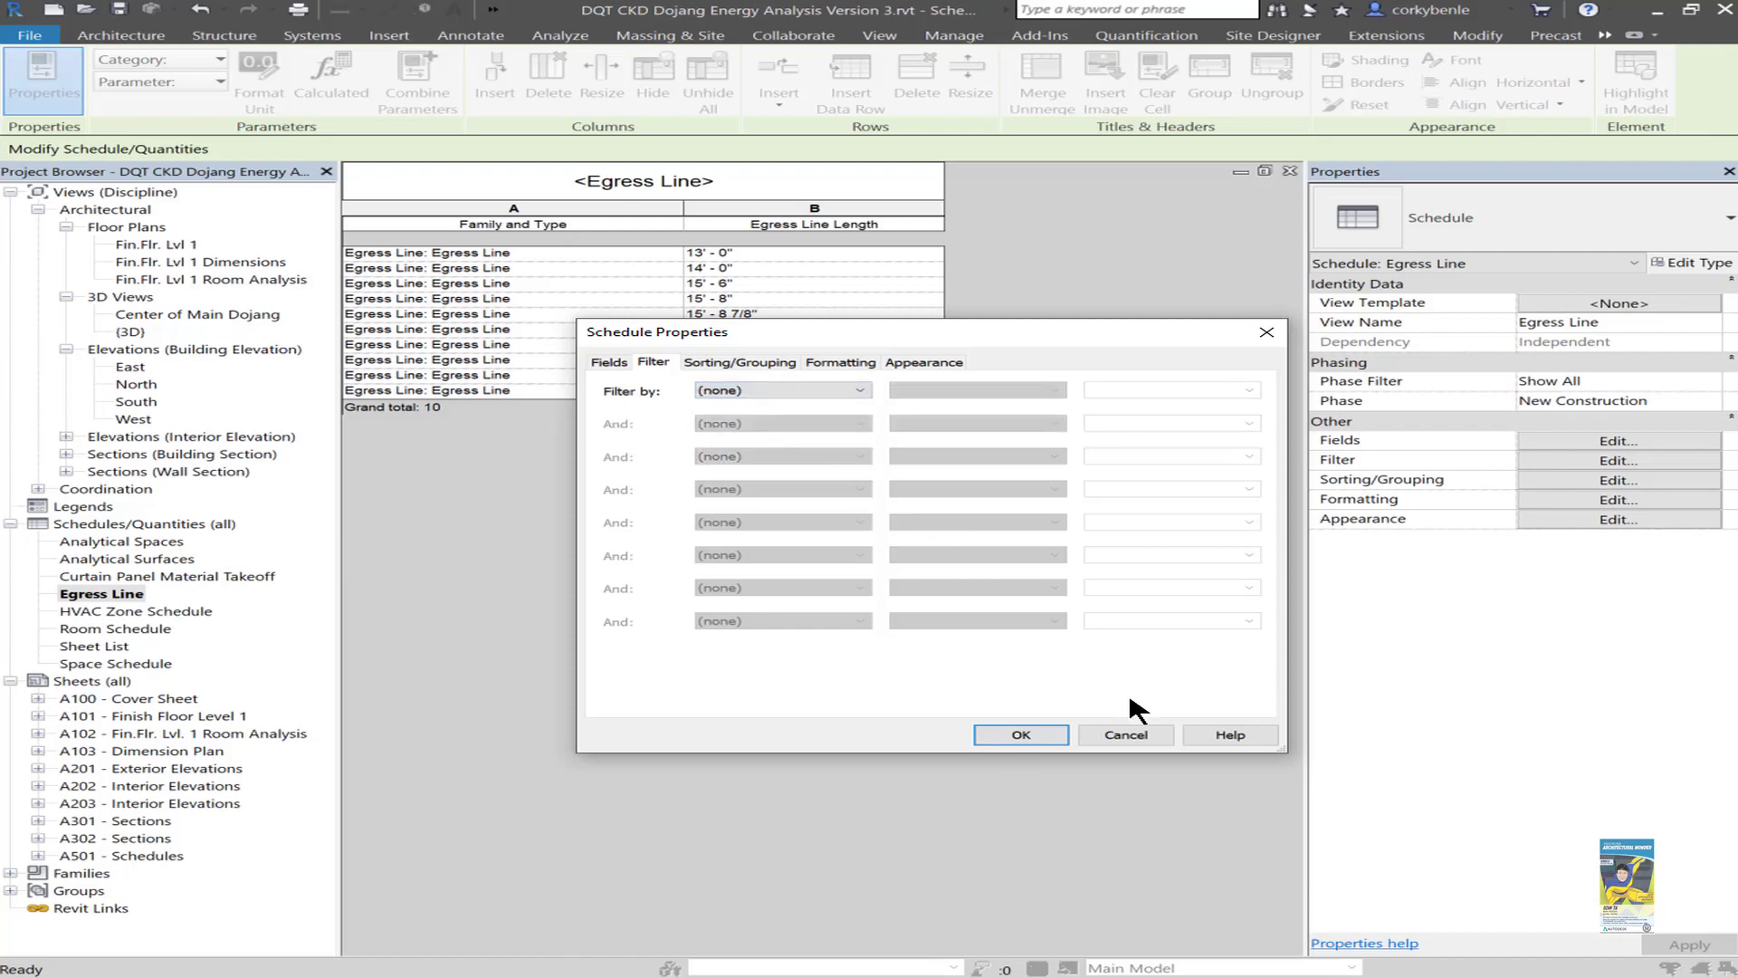
pyautogui.click(1030, 734)
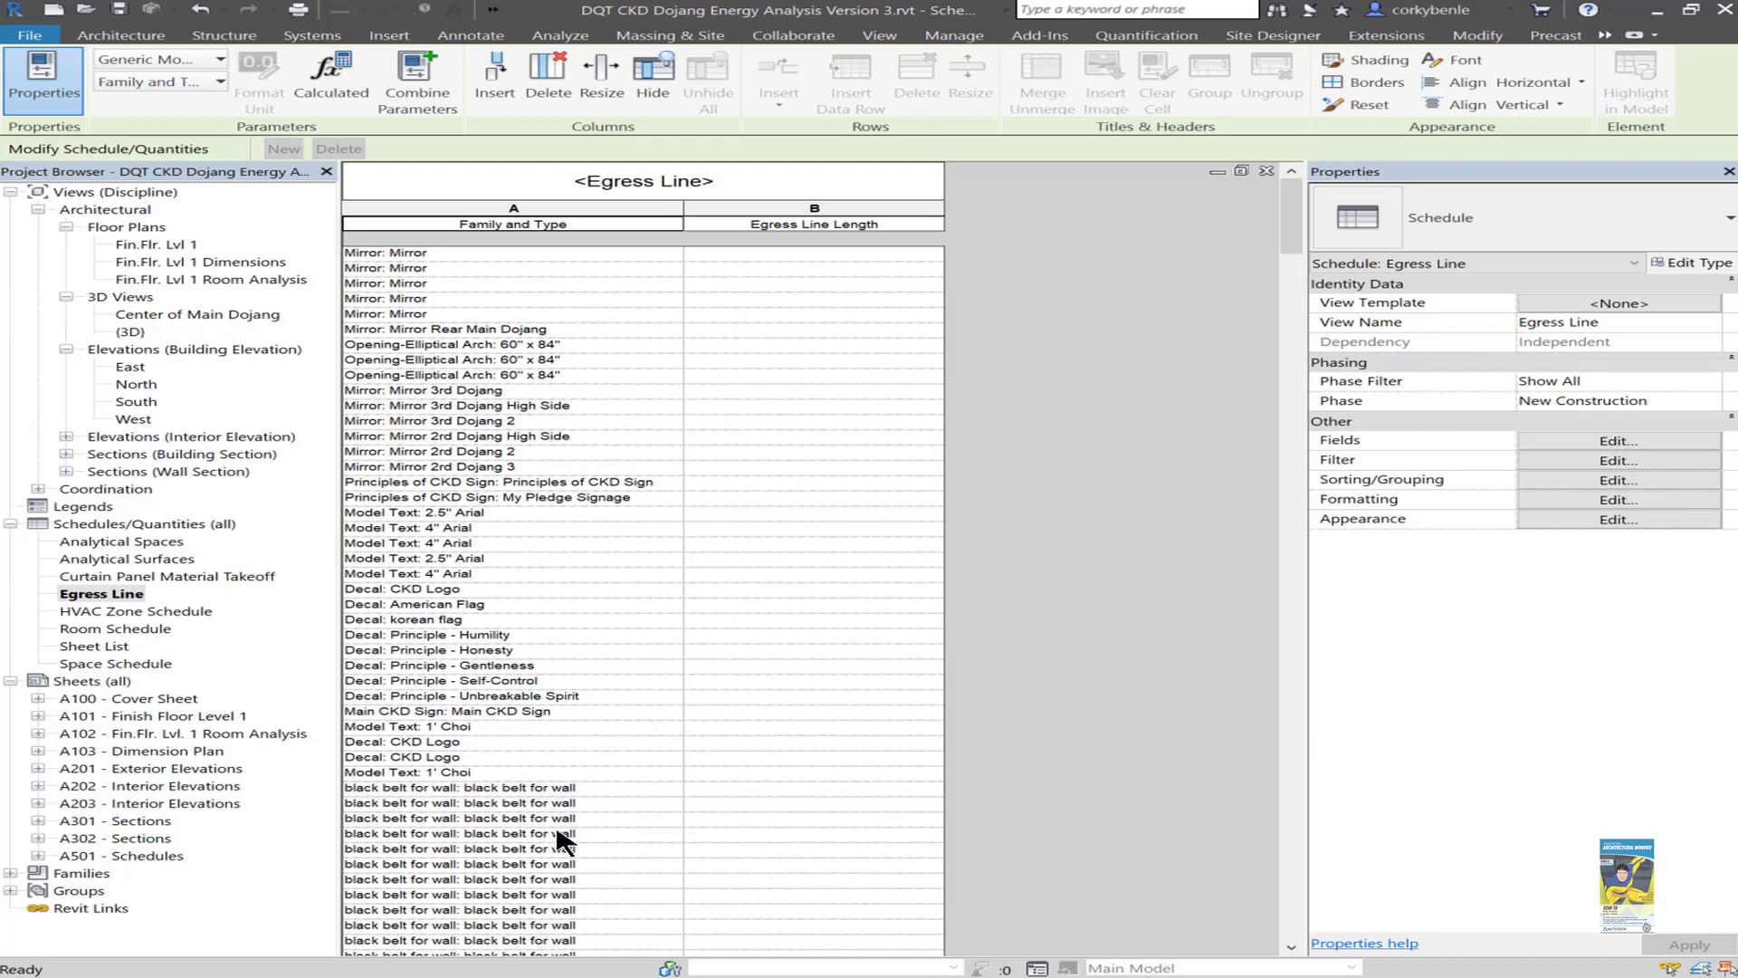
# Filter the schedule to items whose Egress Line Length is greater than 6" and less than 1000'.
pyautogui.click(1595, 460)
pyautogui.click(794, 389)
pyautogui.click(777, 418)
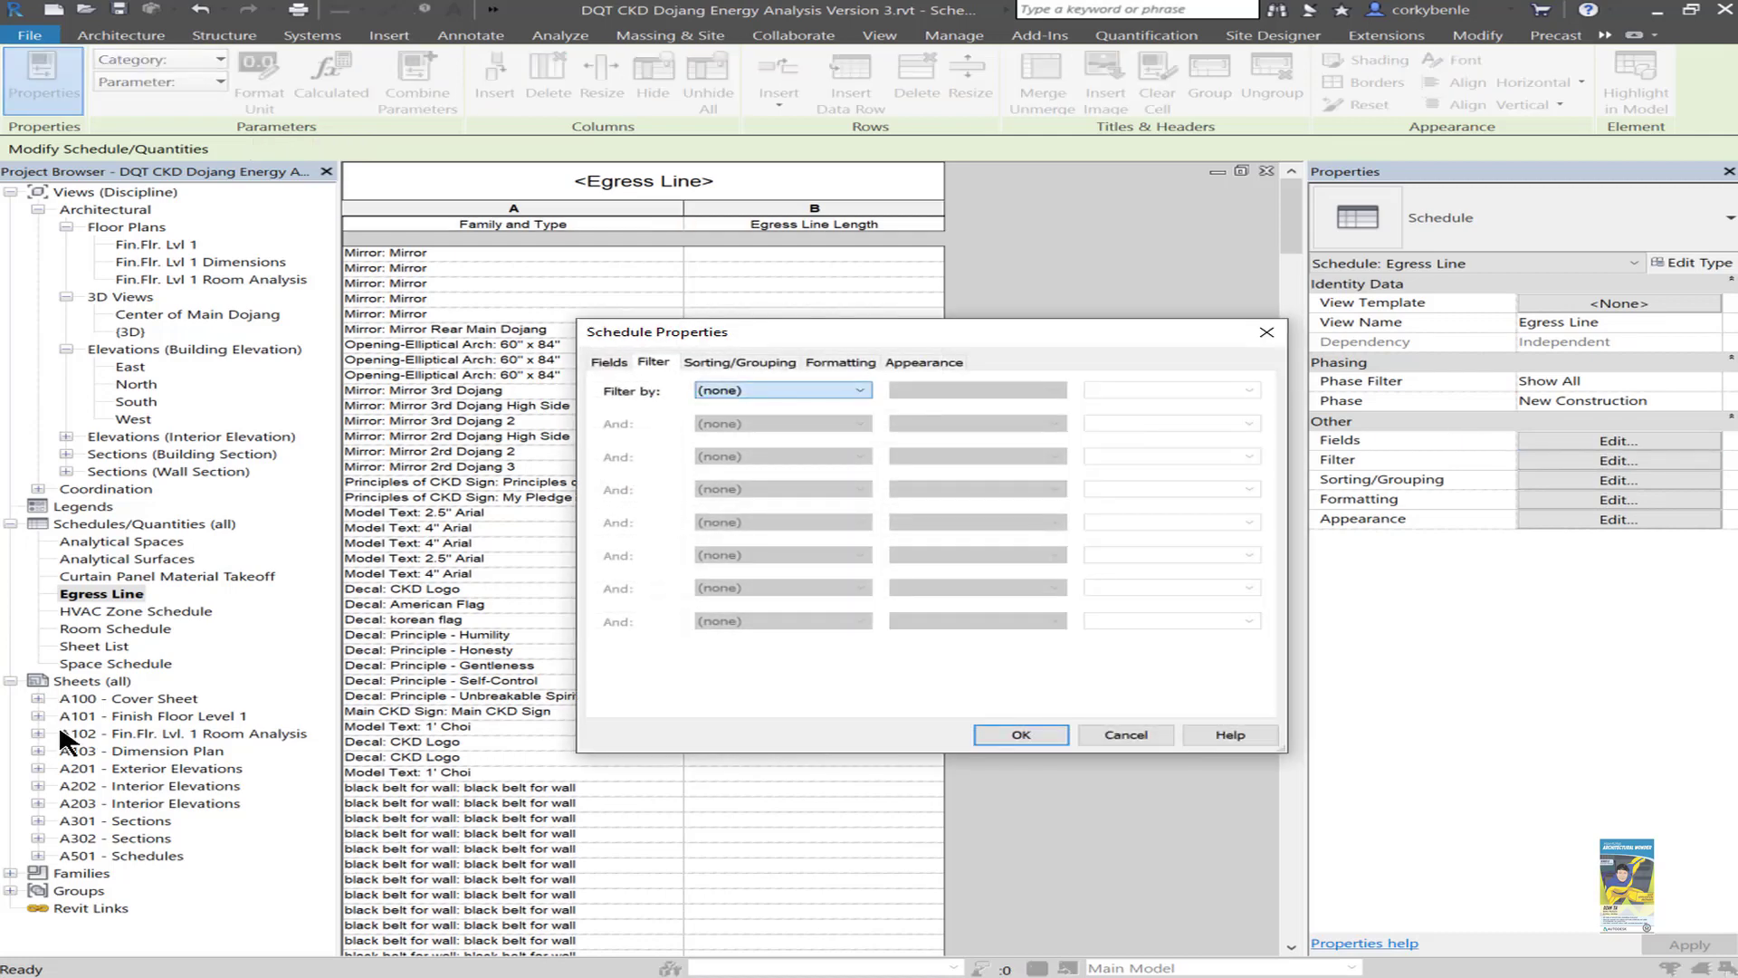
pyautogui.click(796, 423)
pyautogui.click(758, 451)
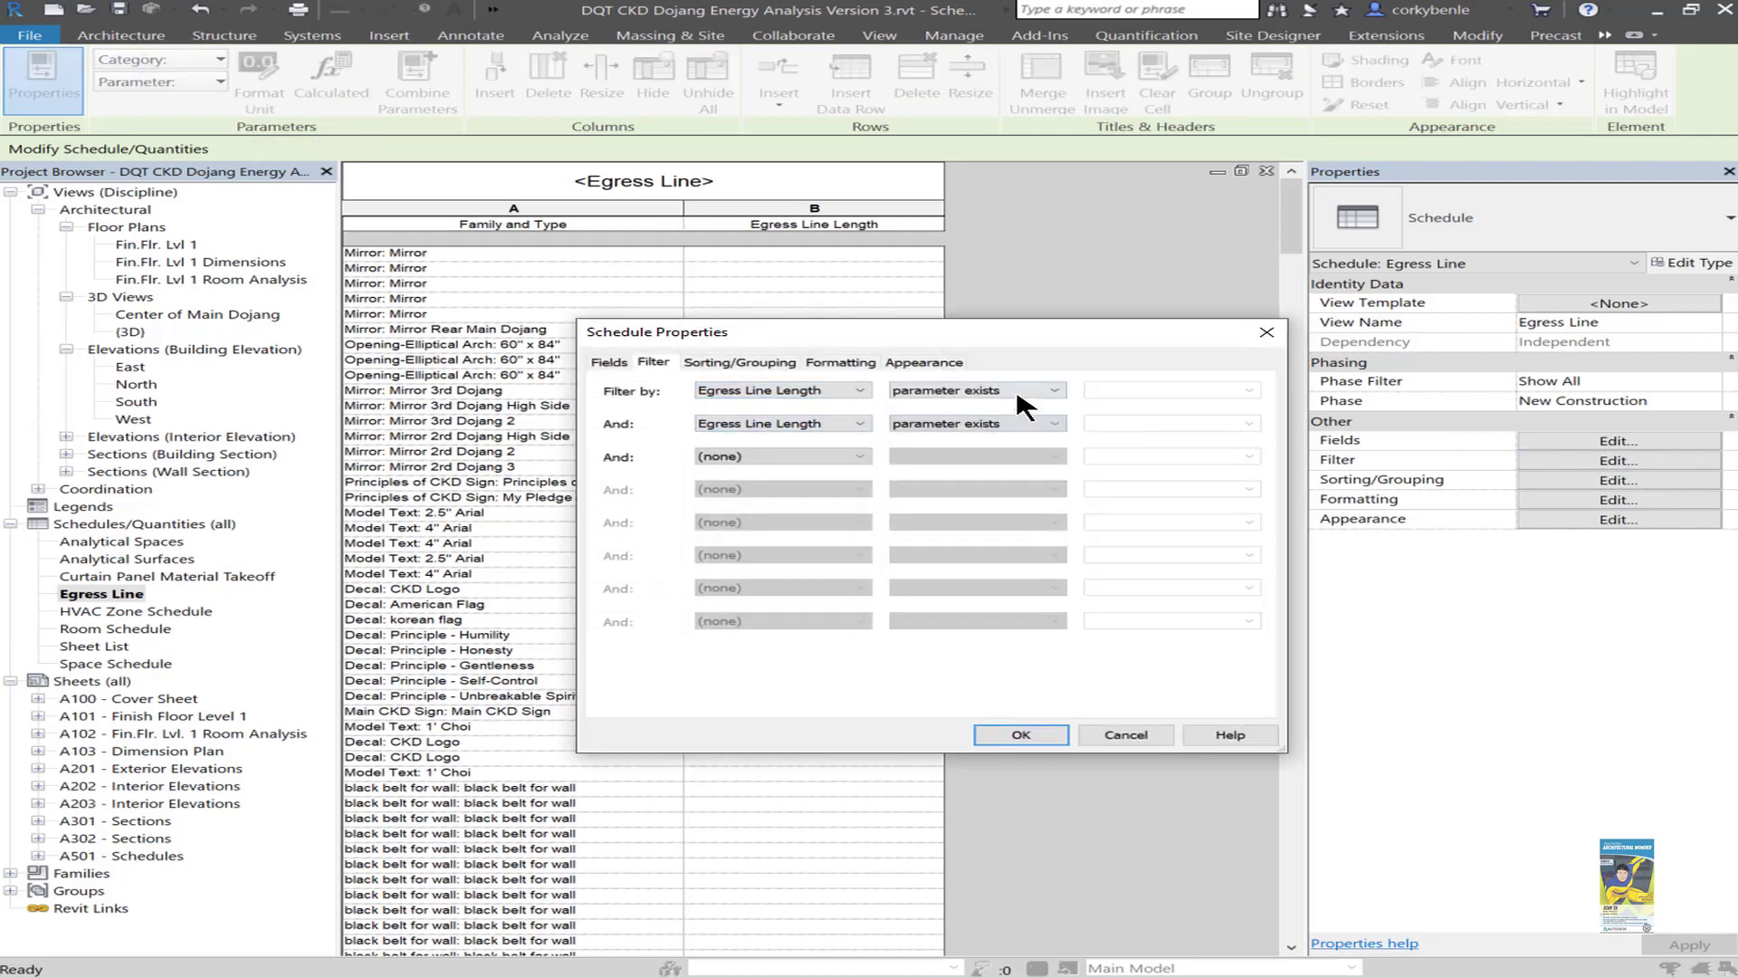
pyautogui.click(1014, 389)
pyautogui.click(1011, 442)
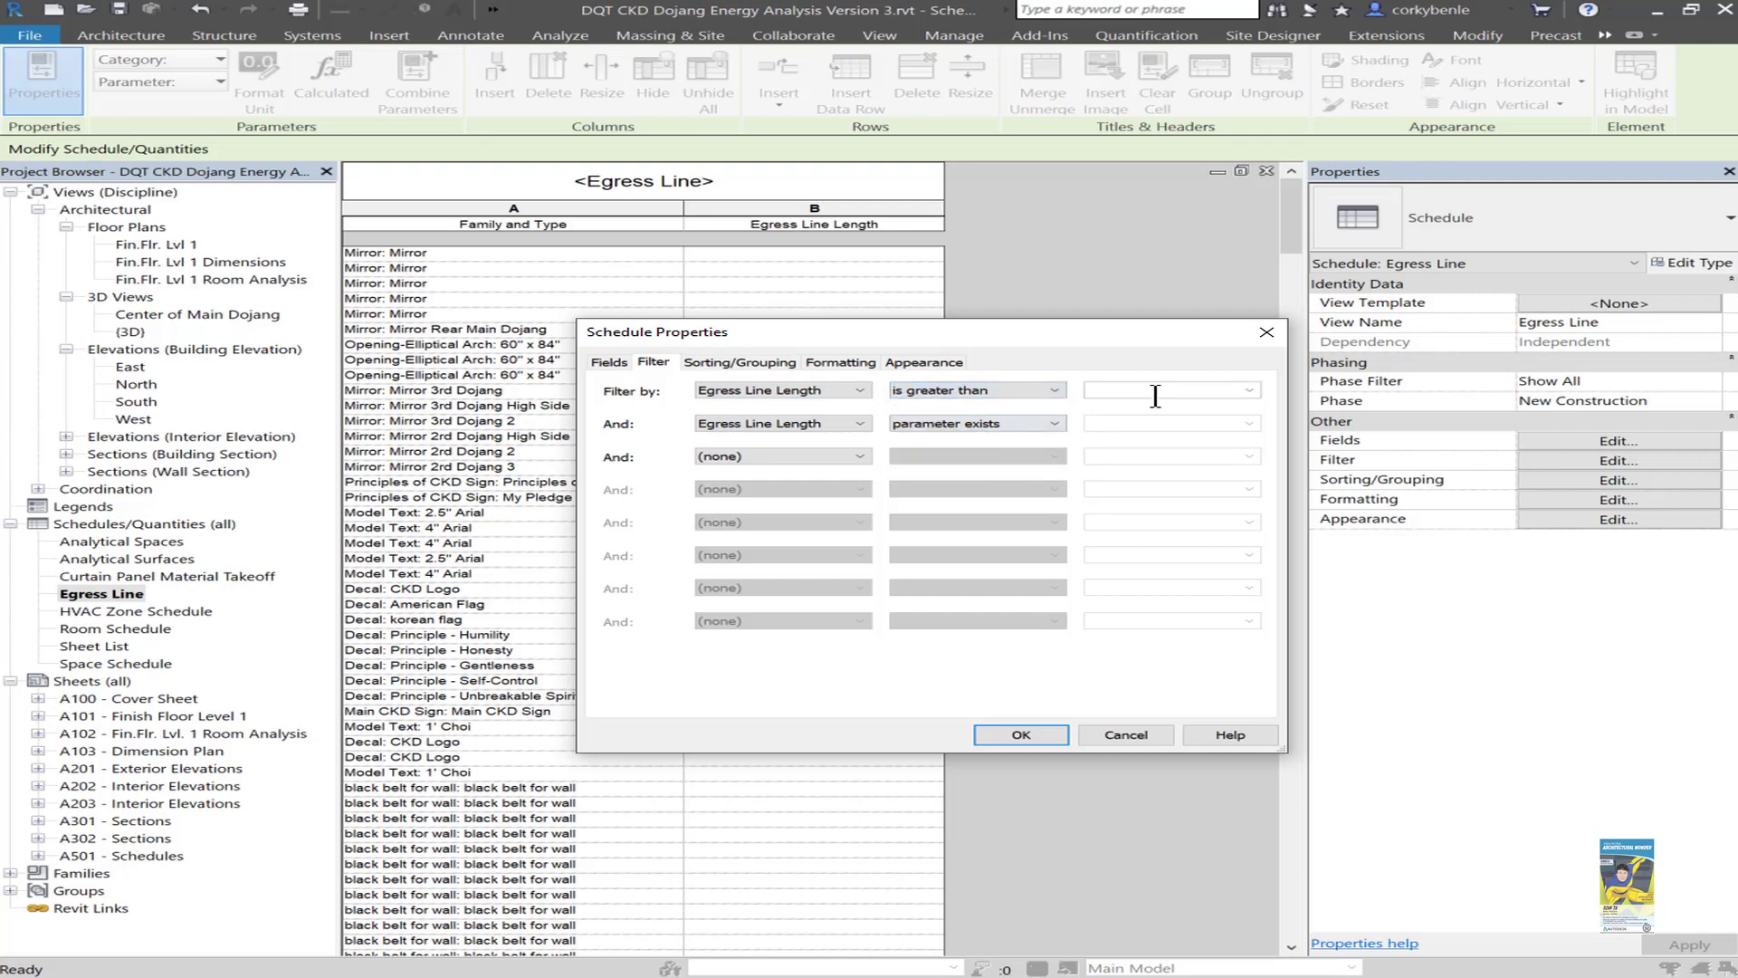
pyautogui.click(1156, 391)
pyautogui.click(1032, 423)
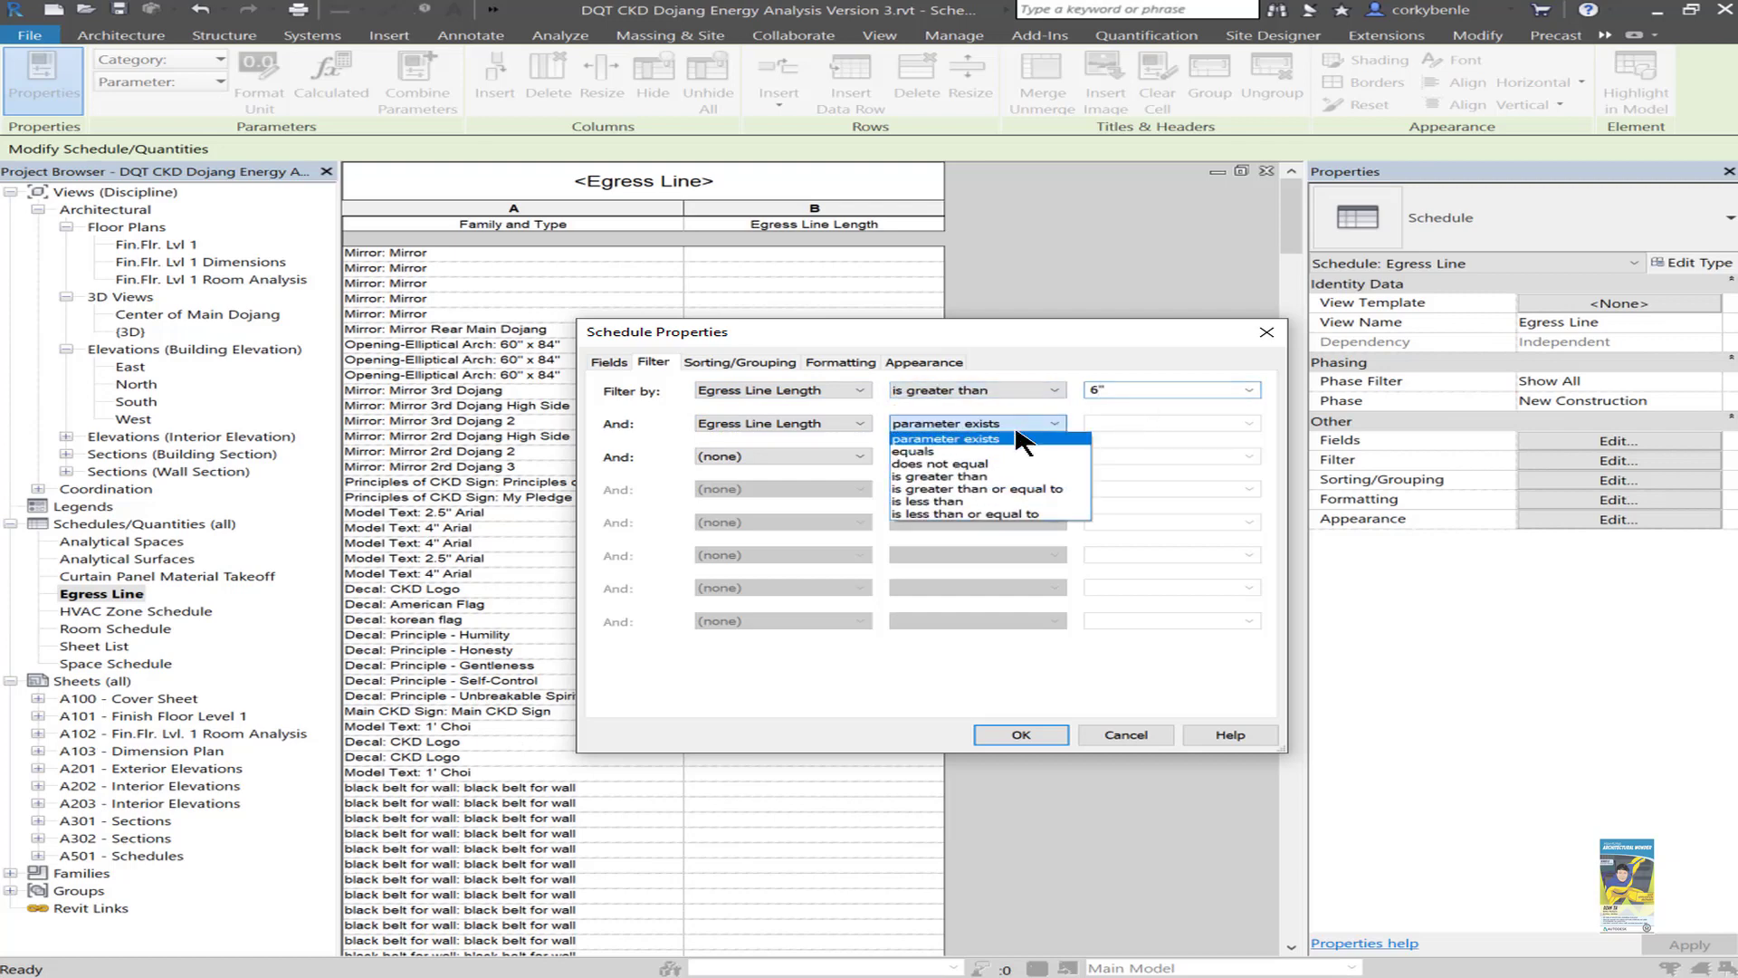
pyautogui.click(942, 500)
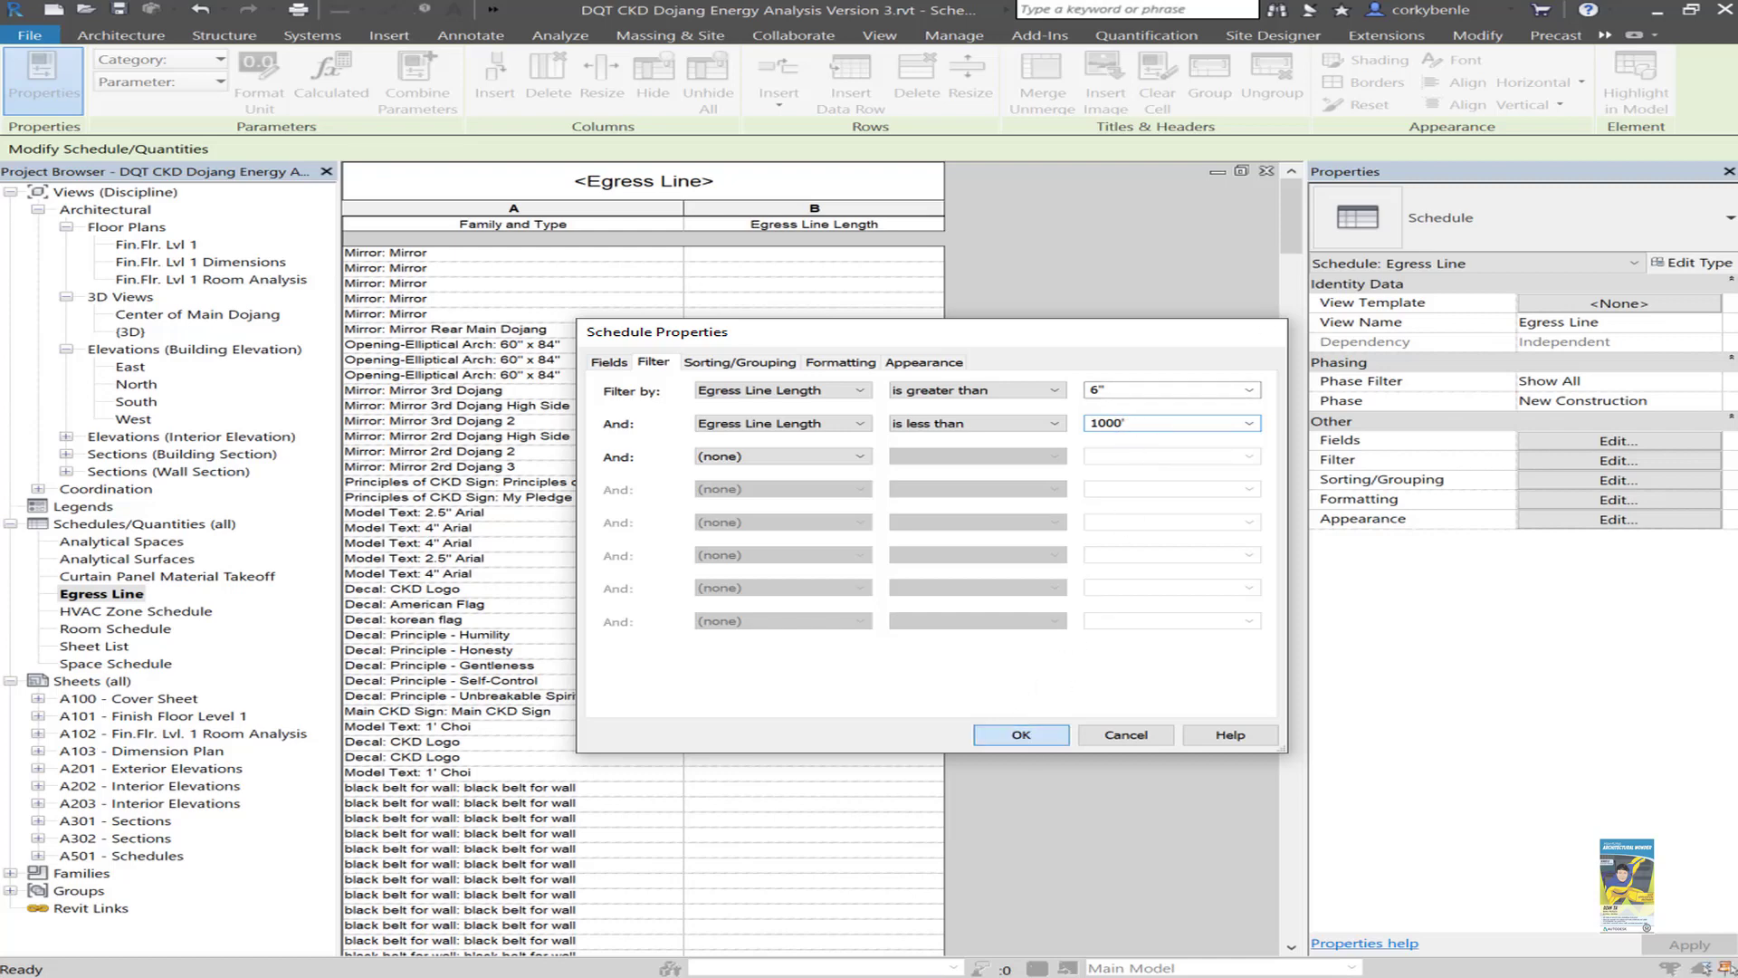
pyautogui.click(1020, 733)
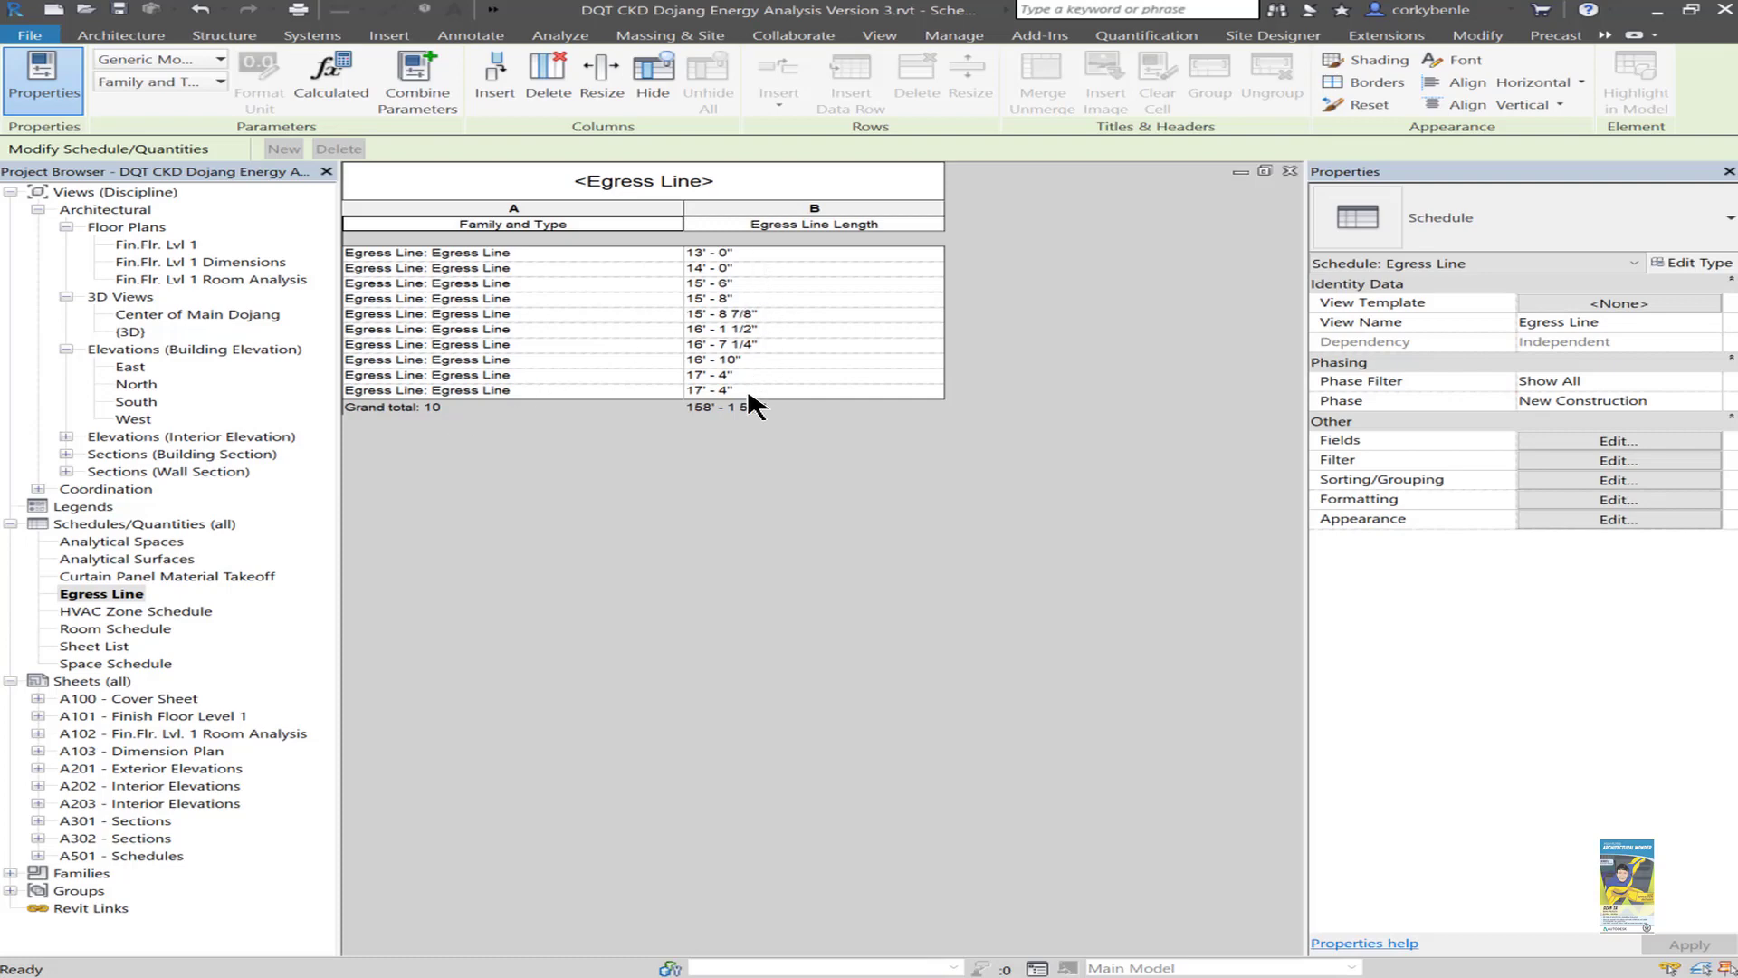
# Add a conditional format to the Egress Line Length field that tests for values less than 20' - 0".
pyautogui.click(1573, 500)
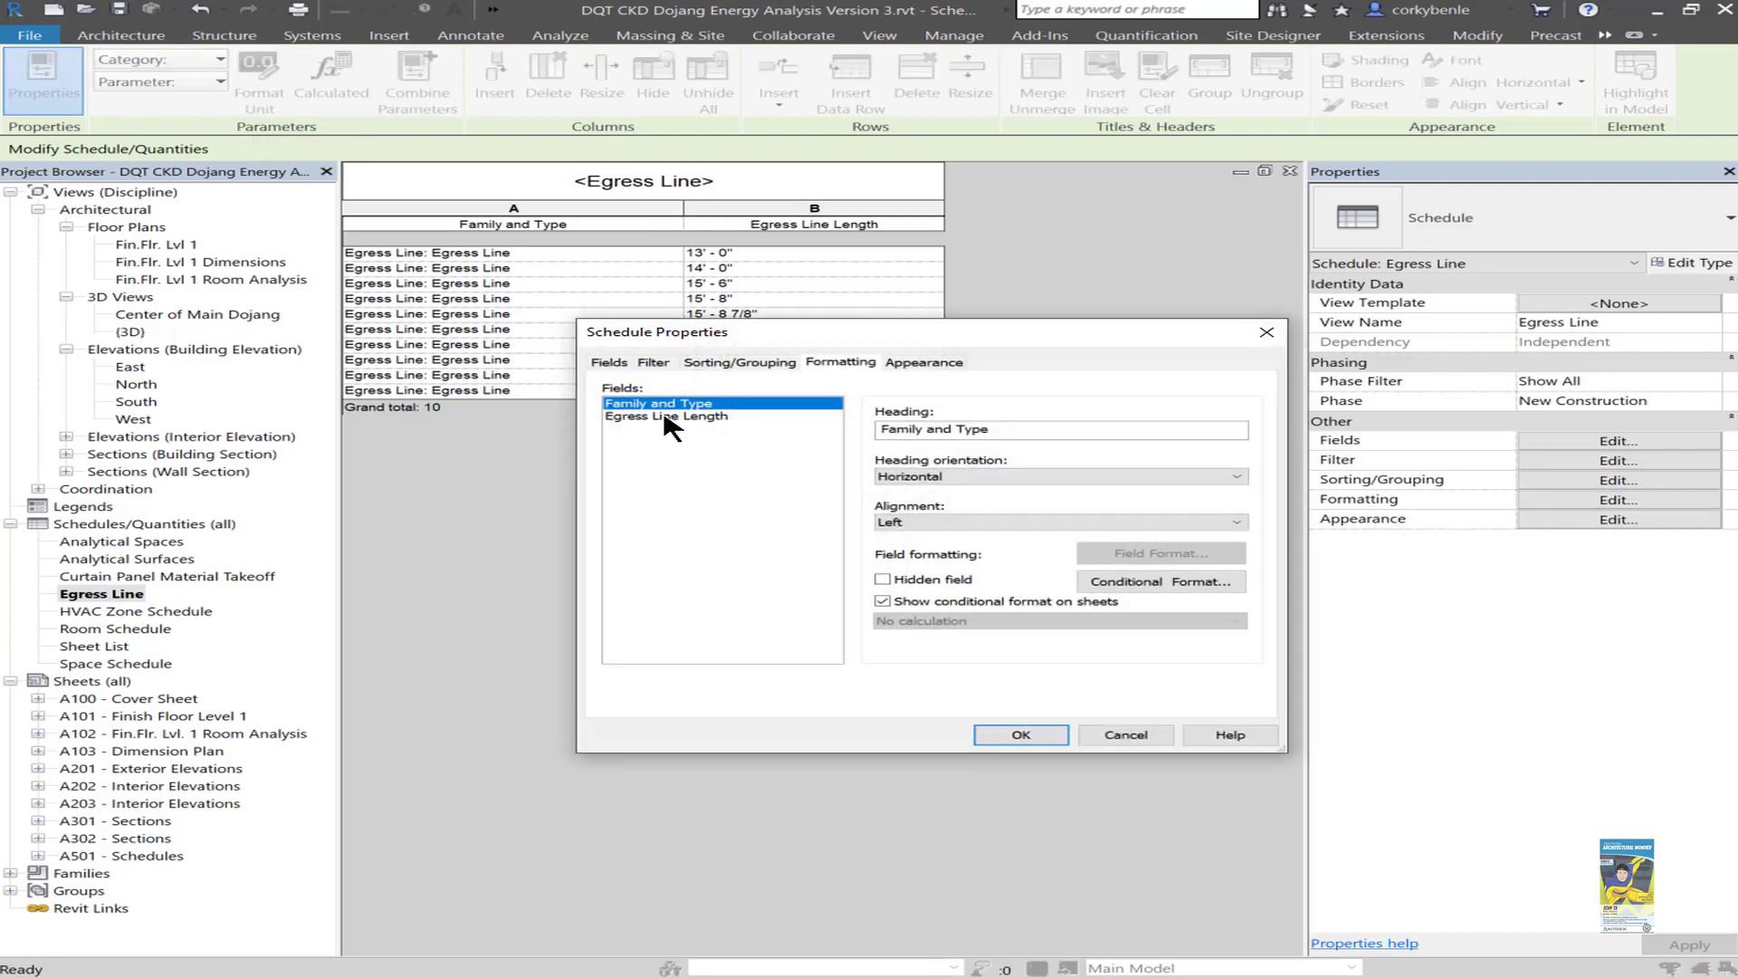
pyautogui.click(670, 417)
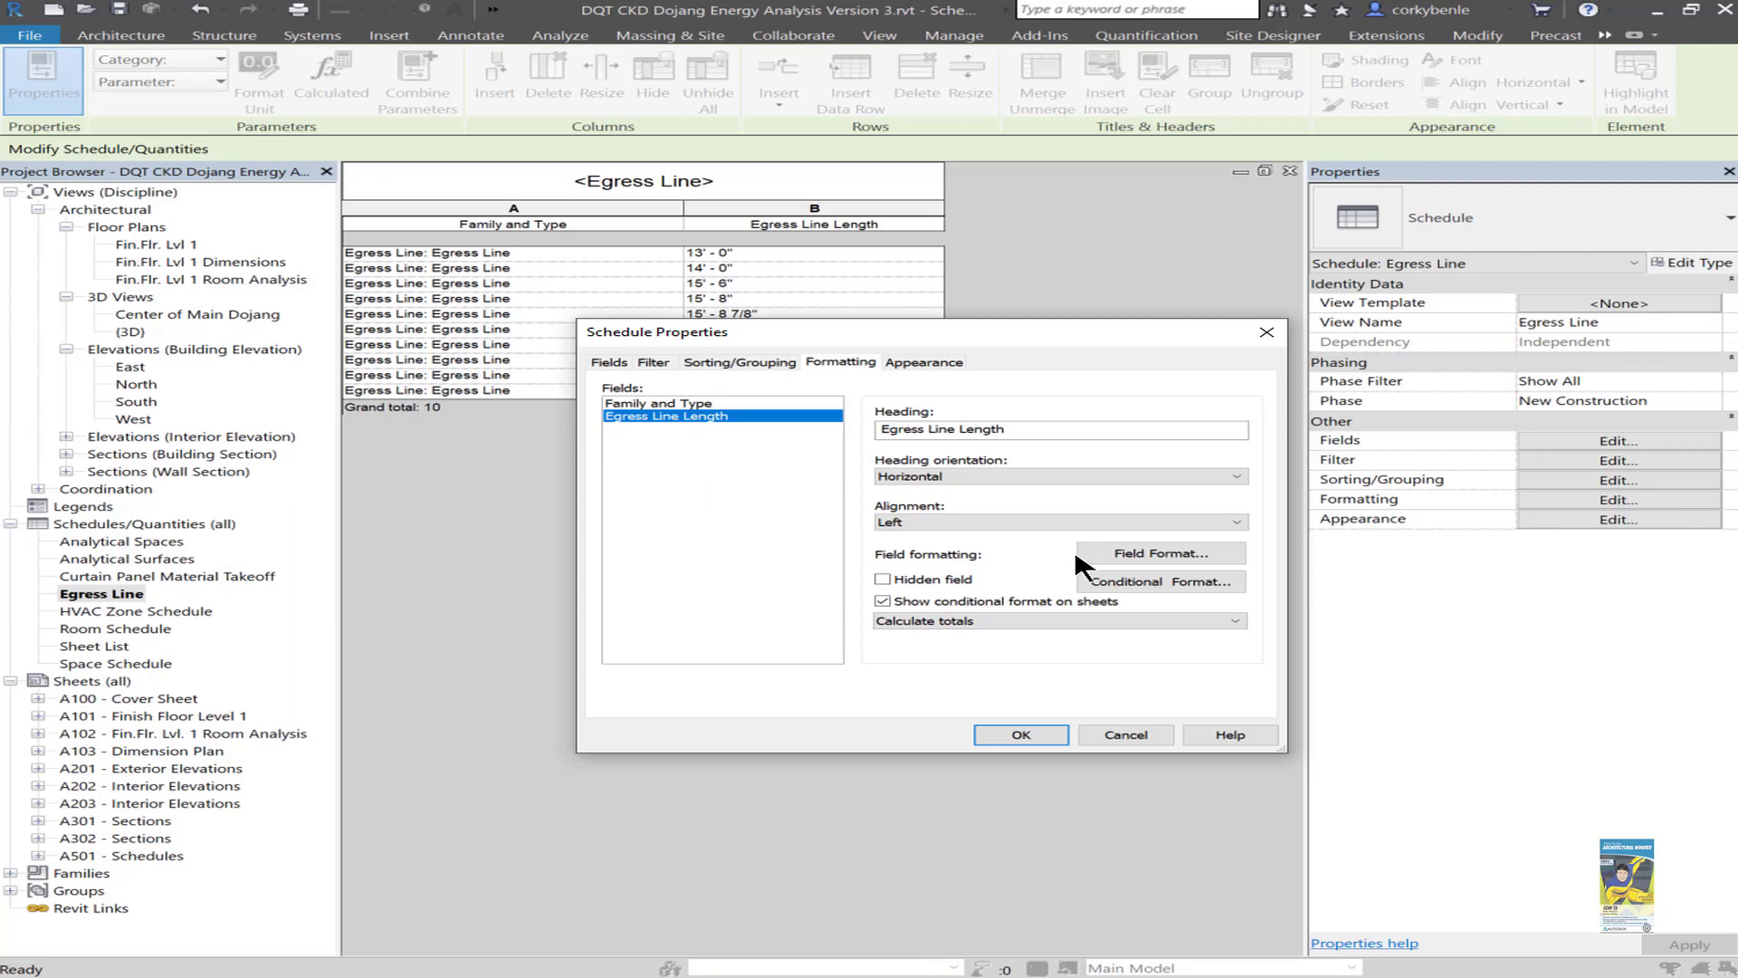
pyautogui.click(1113, 582)
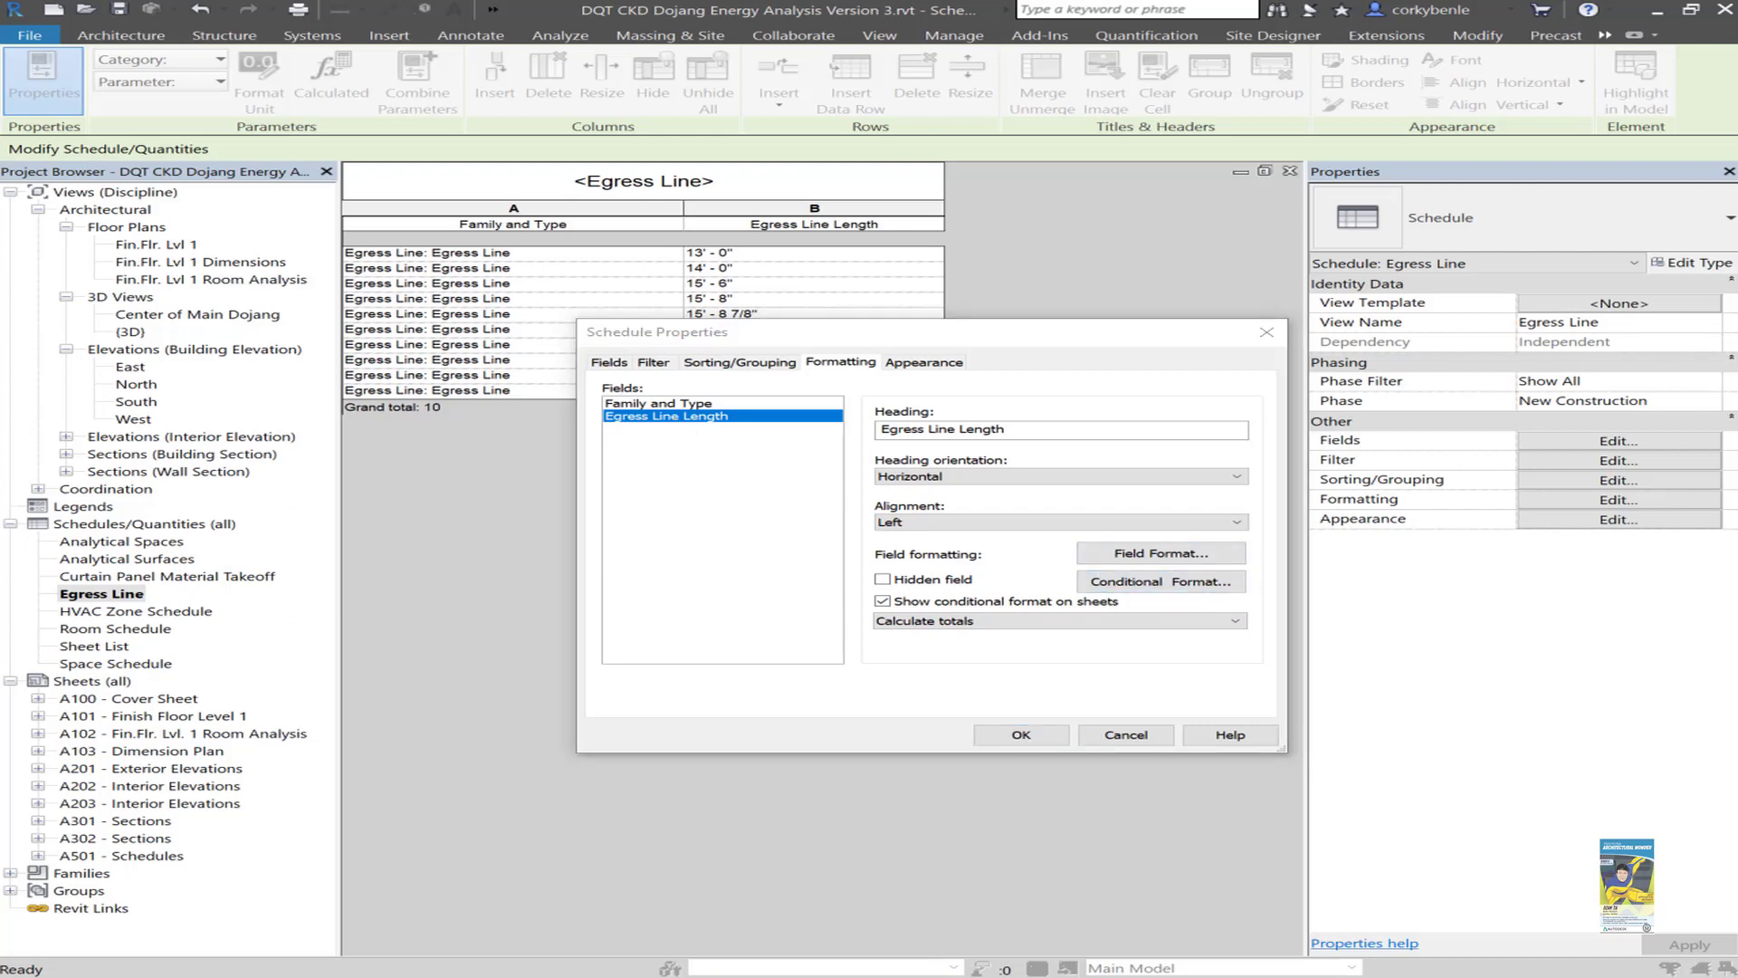
pyautogui.moveTo(1114, 344); pyautogui.dragTo(610, 498)
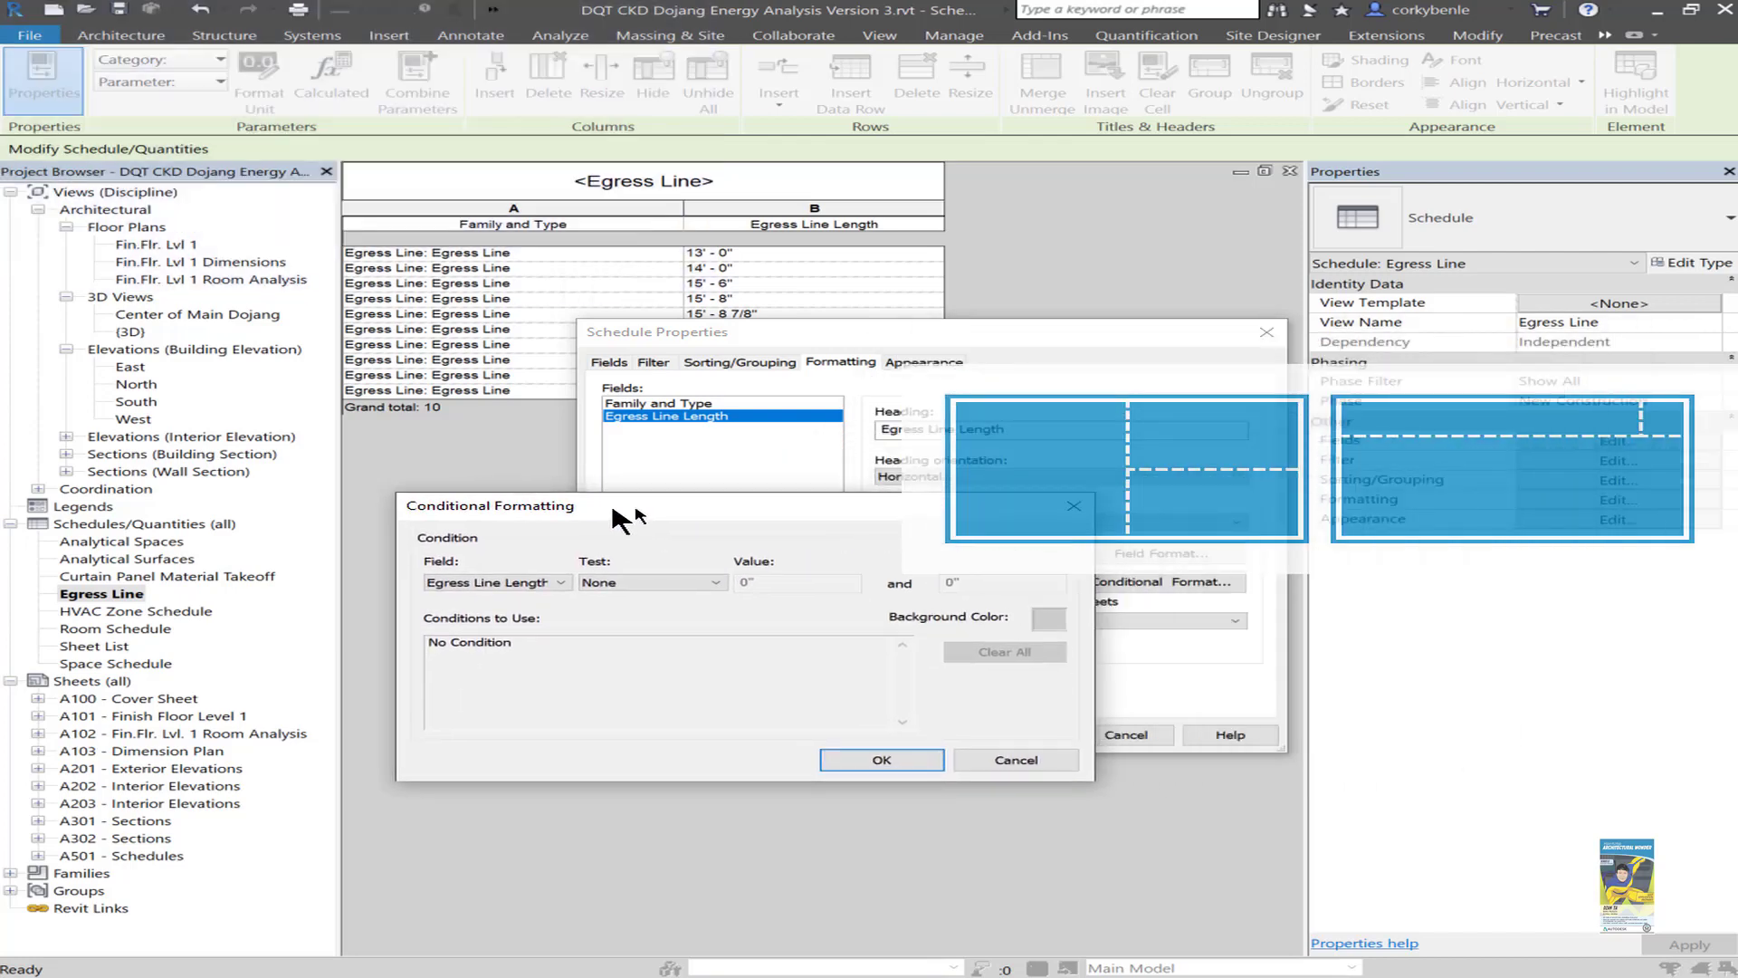
pyautogui.click(597, 582)
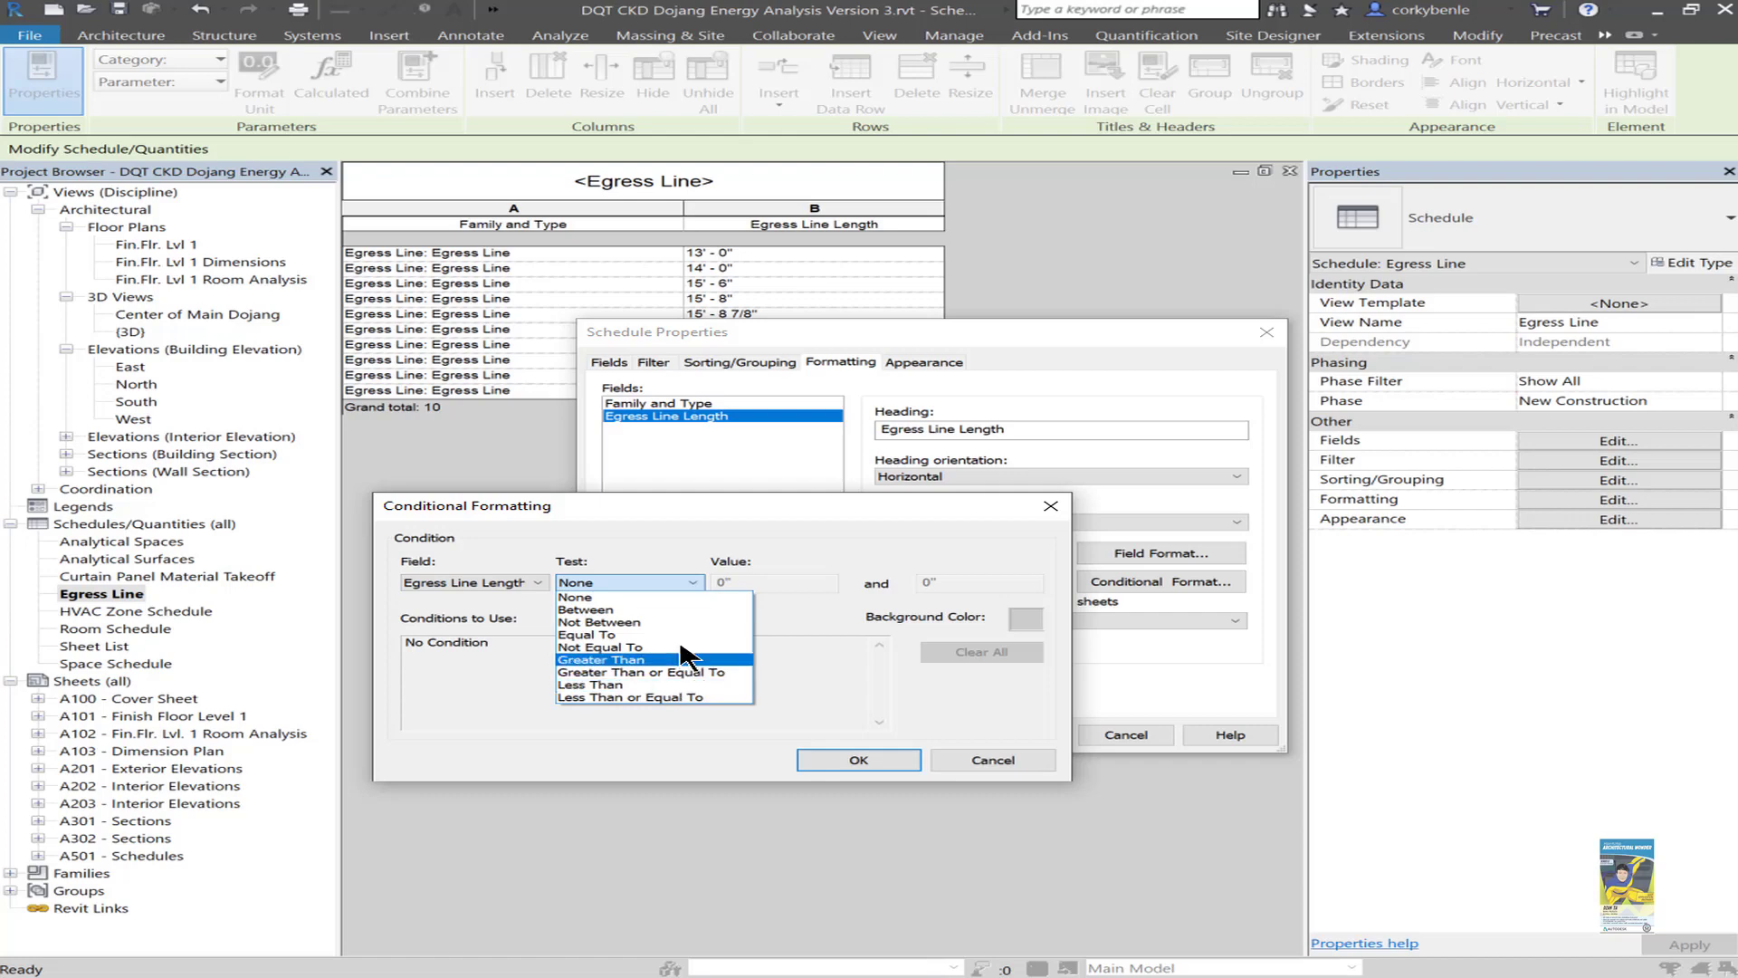
pyautogui.click(589, 684)
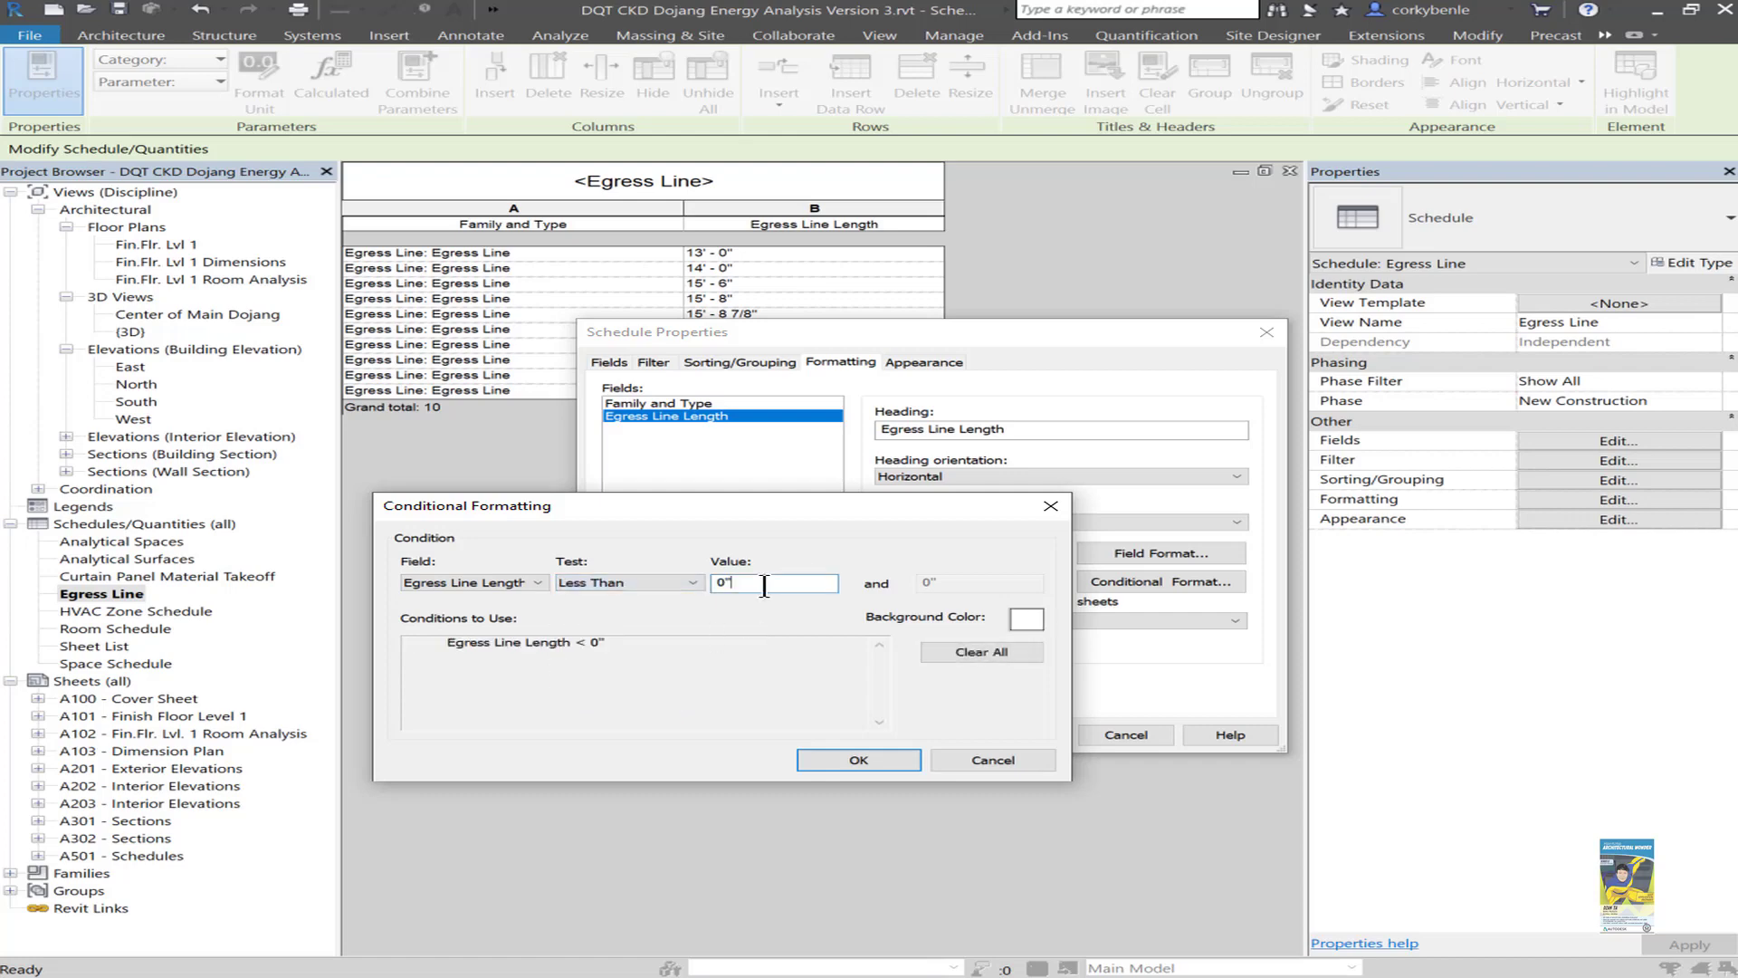
pyautogui.click(765, 583)
pyautogui.click(702, 685)
# Give the Egress Line Length condition a red background colour and apply it to the schedule.
pyautogui.click(1027, 619)
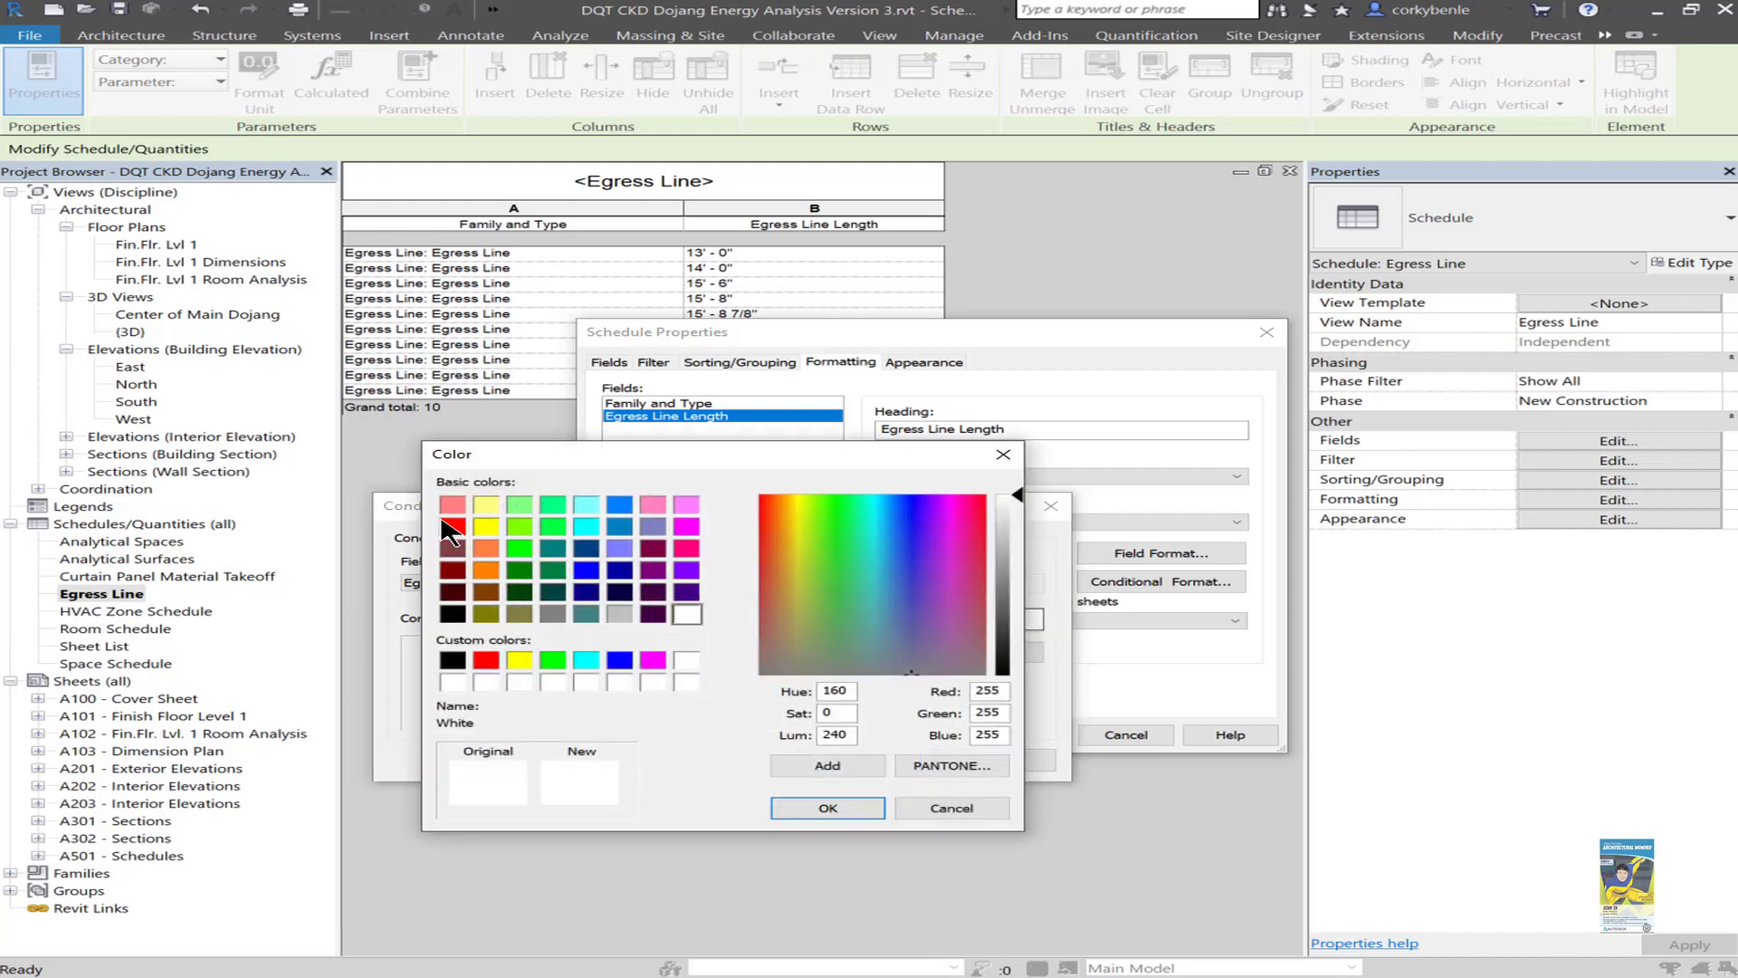
pyautogui.click(452, 526)
pyautogui.click(827, 808)
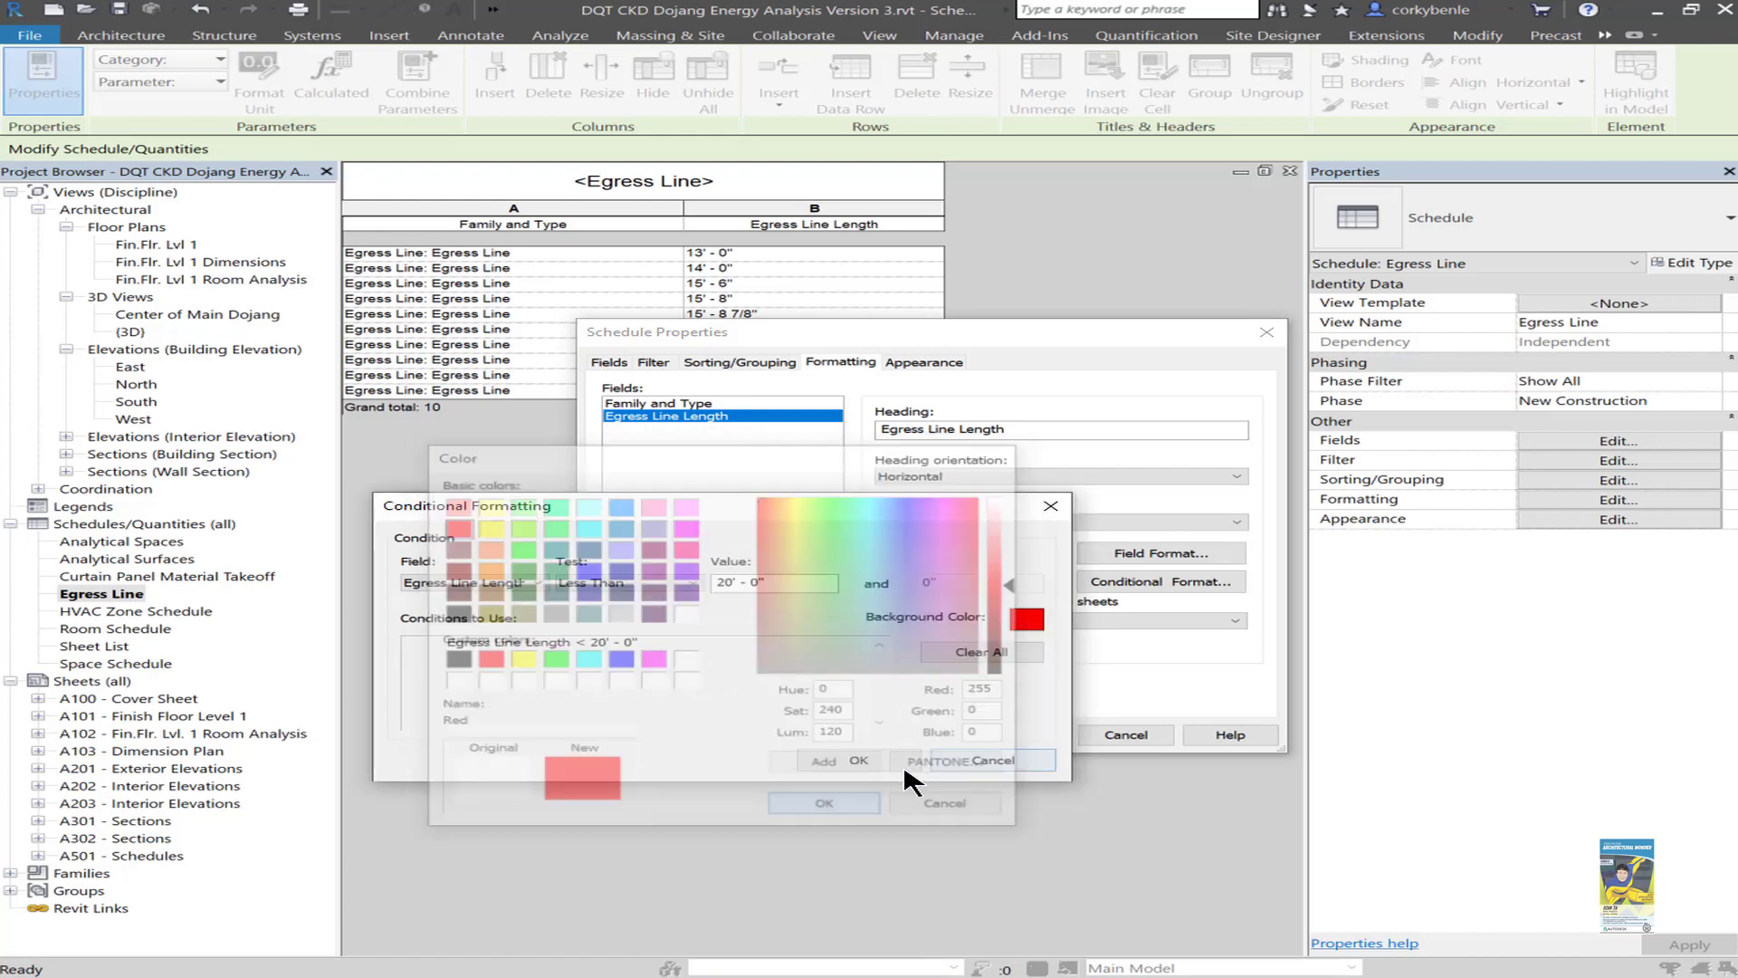
pyautogui.click(871, 758)
pyautogui.click(1016, 730)
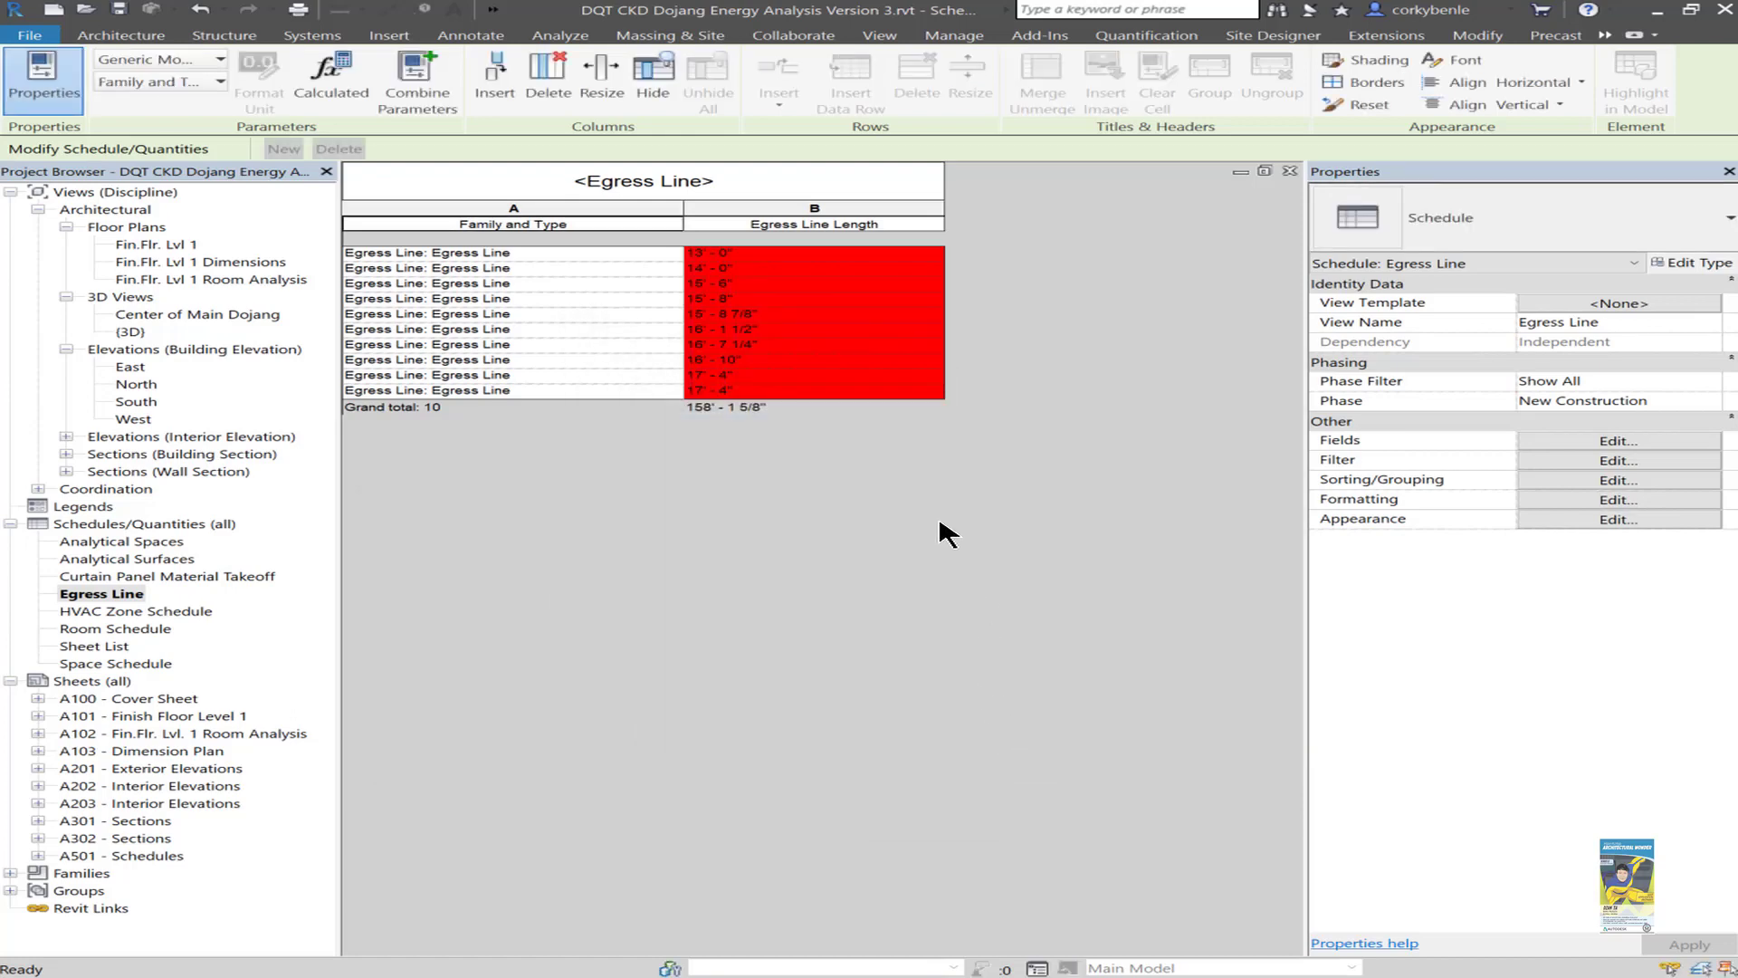
# Set the Less Than value of the Egress Line Length conditional format to 5 and apply the change.
pyautogui.click(1675, 501)
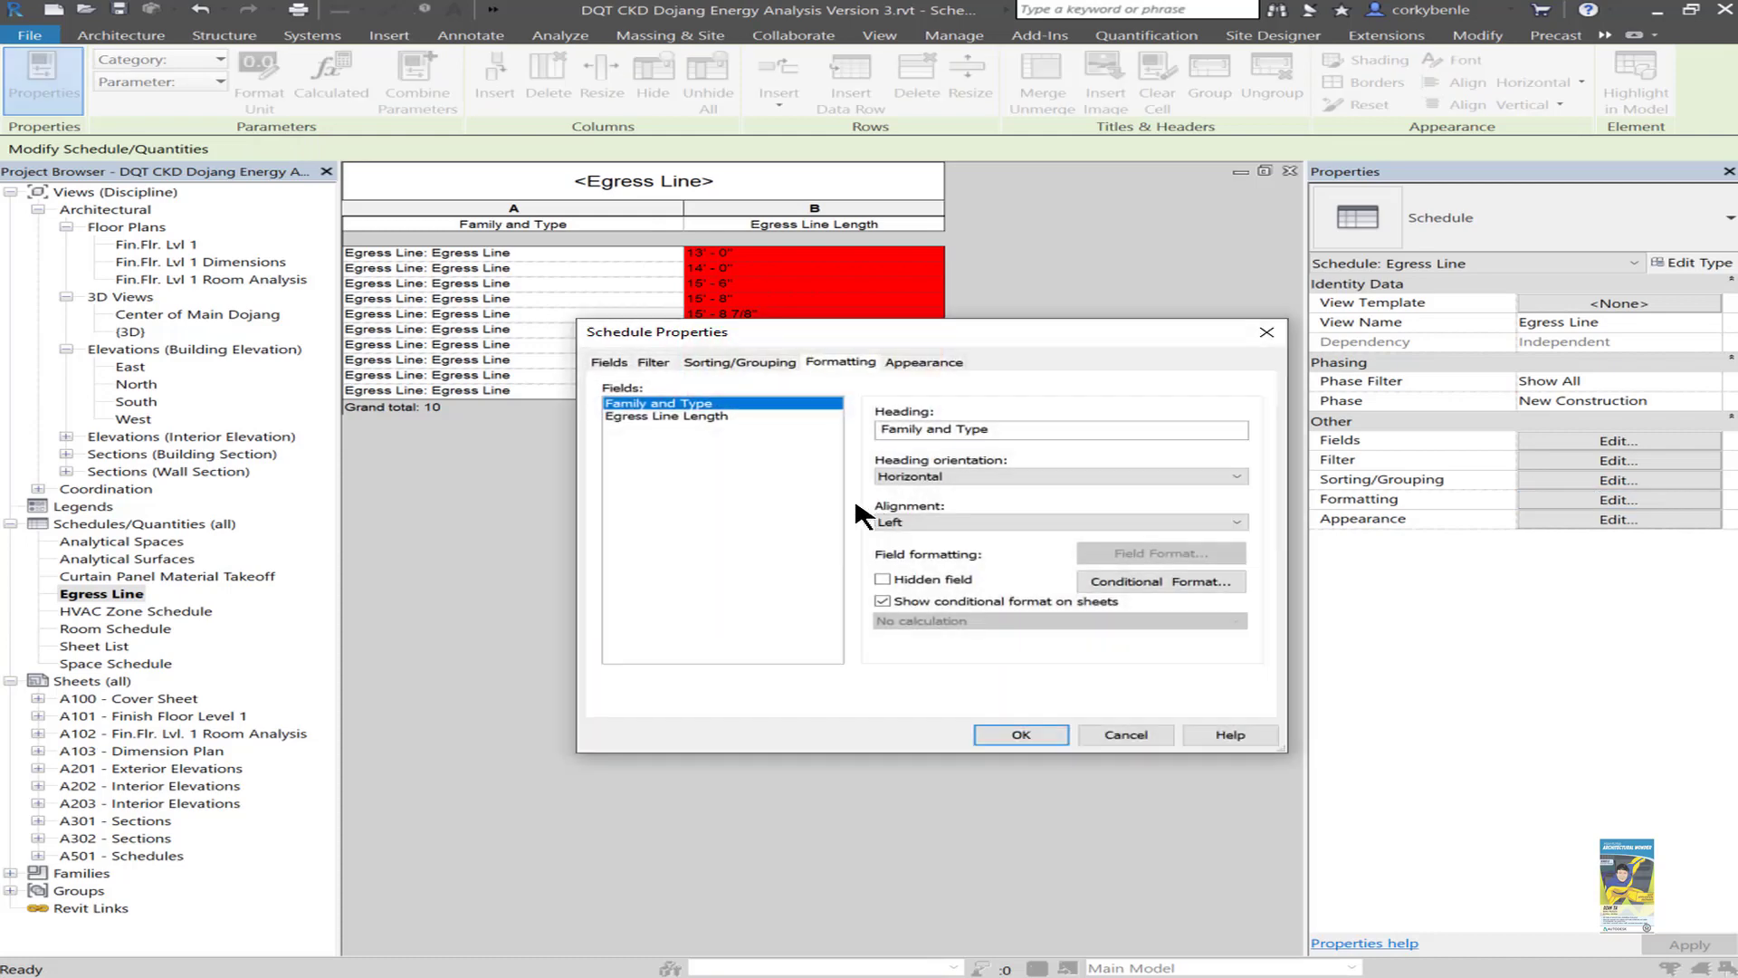
pyautogui.click(1185, 586)
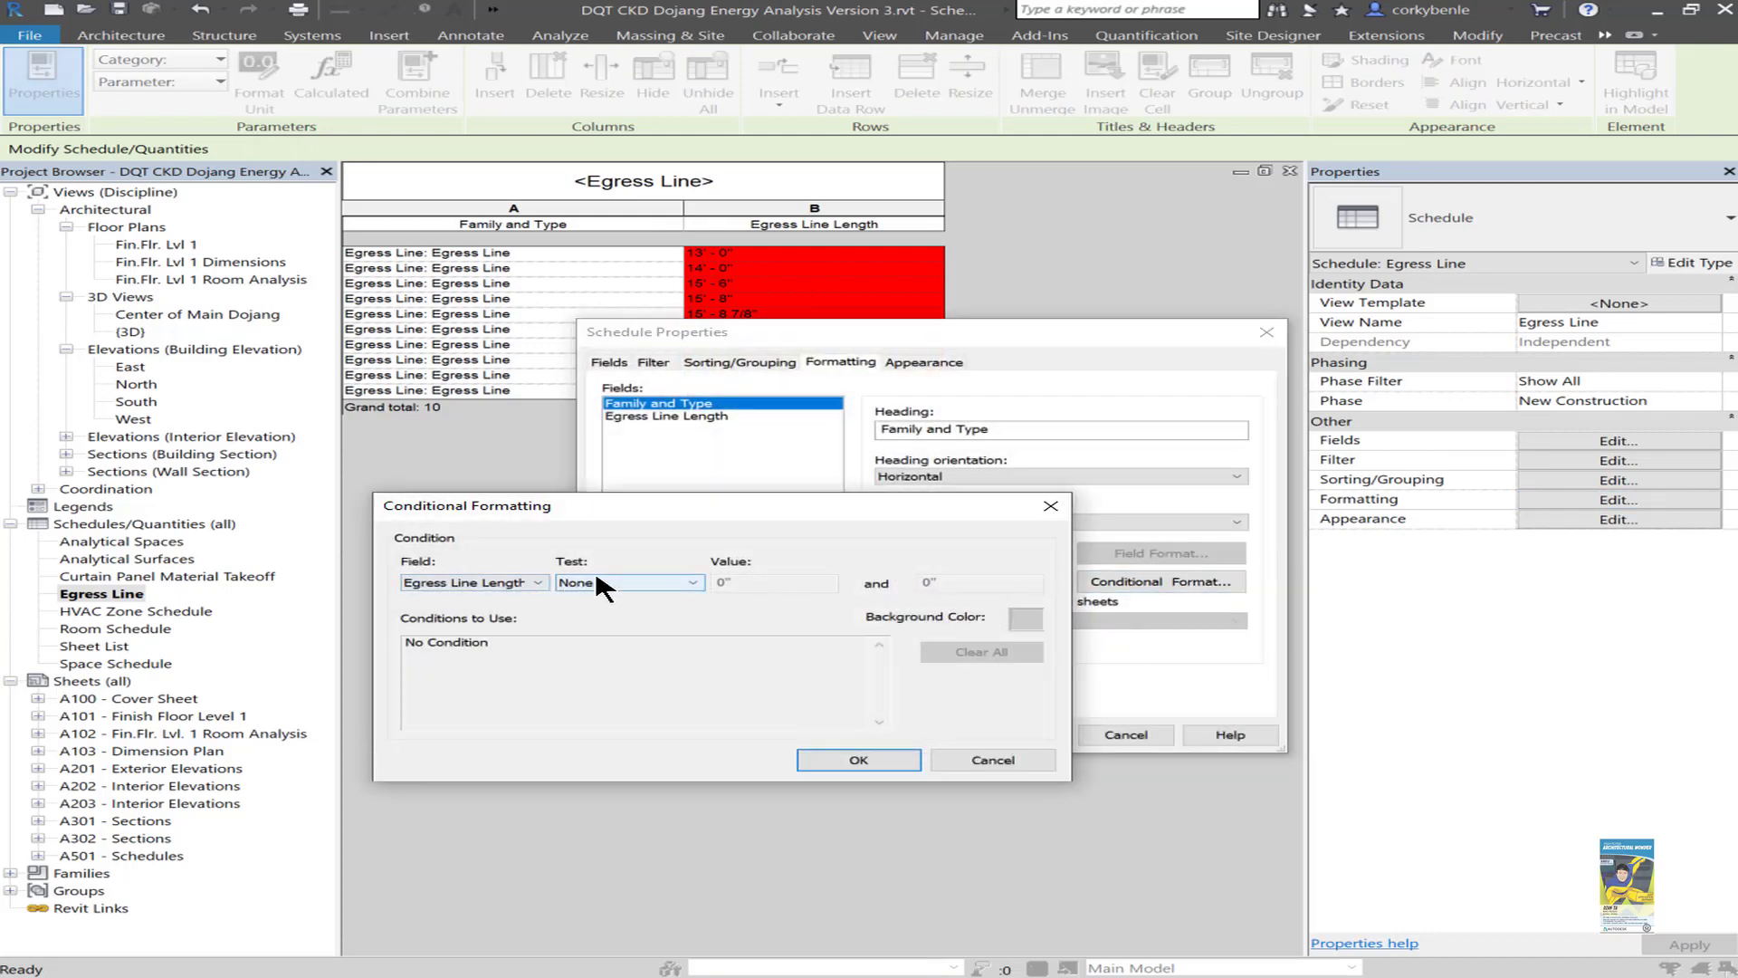
pyautogui.click(989, 760)
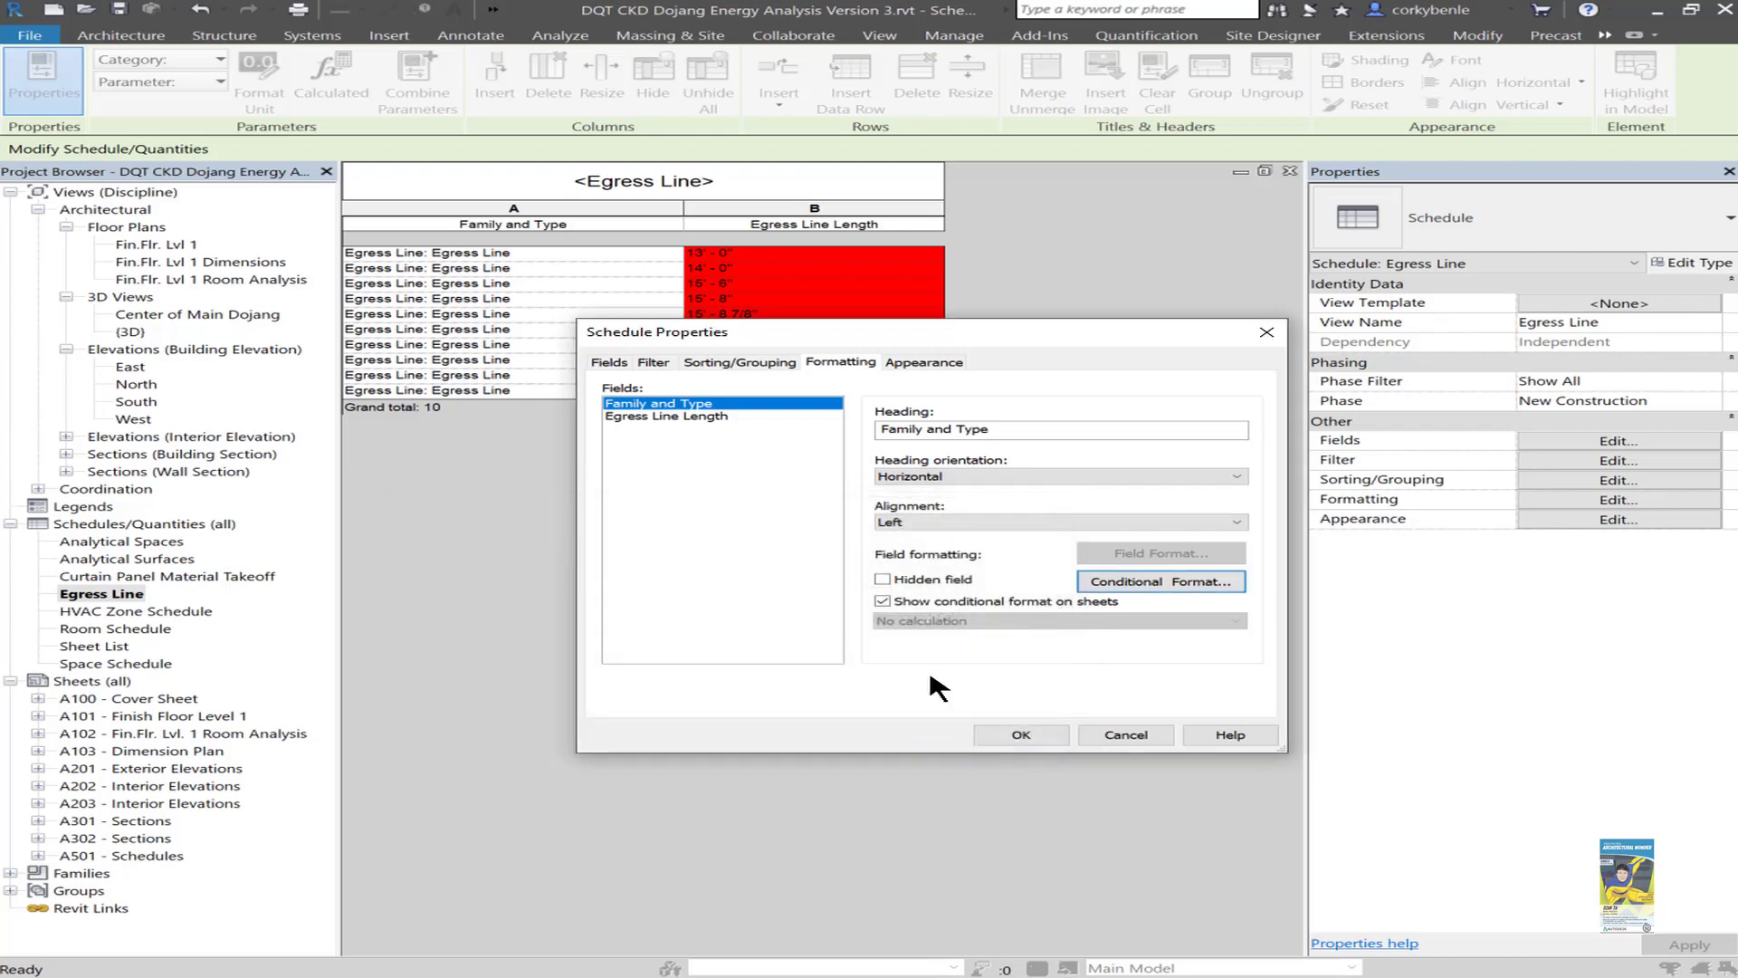
pyautogui.click(702, 416)
pyautogui.click(1162, 581)
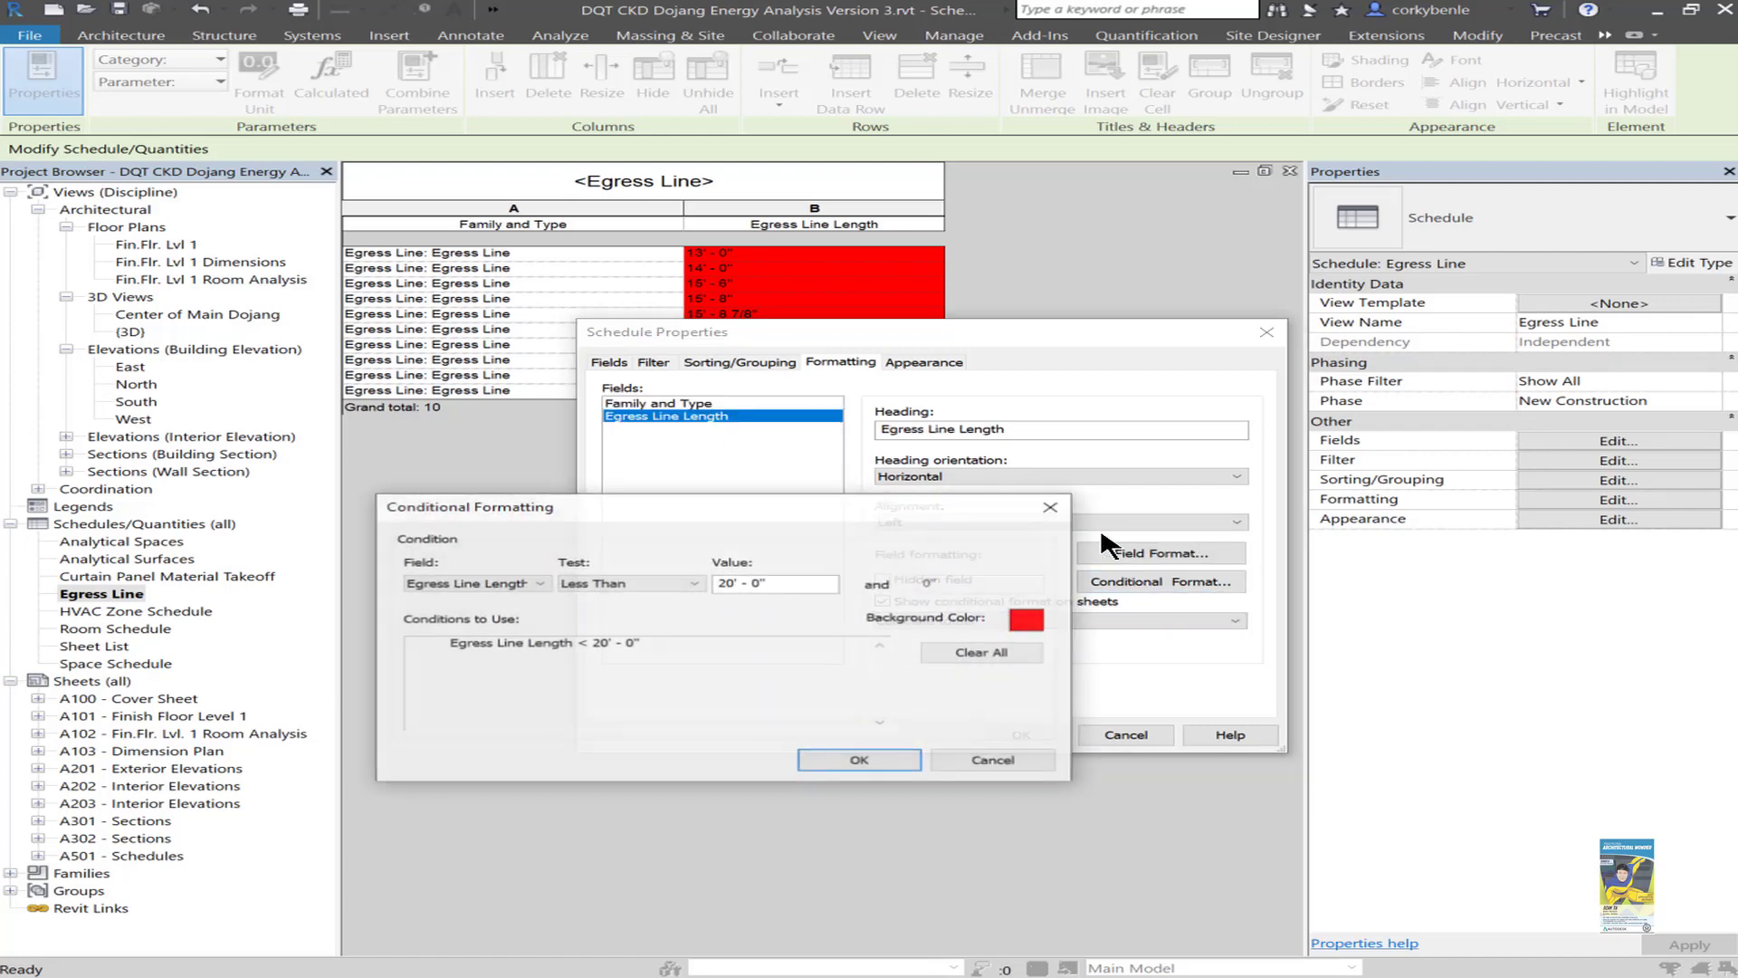
pyautogui.moveTo(796, 582); pyautogui.dragTo(704, 581)
pyautogui.click(692, 582)
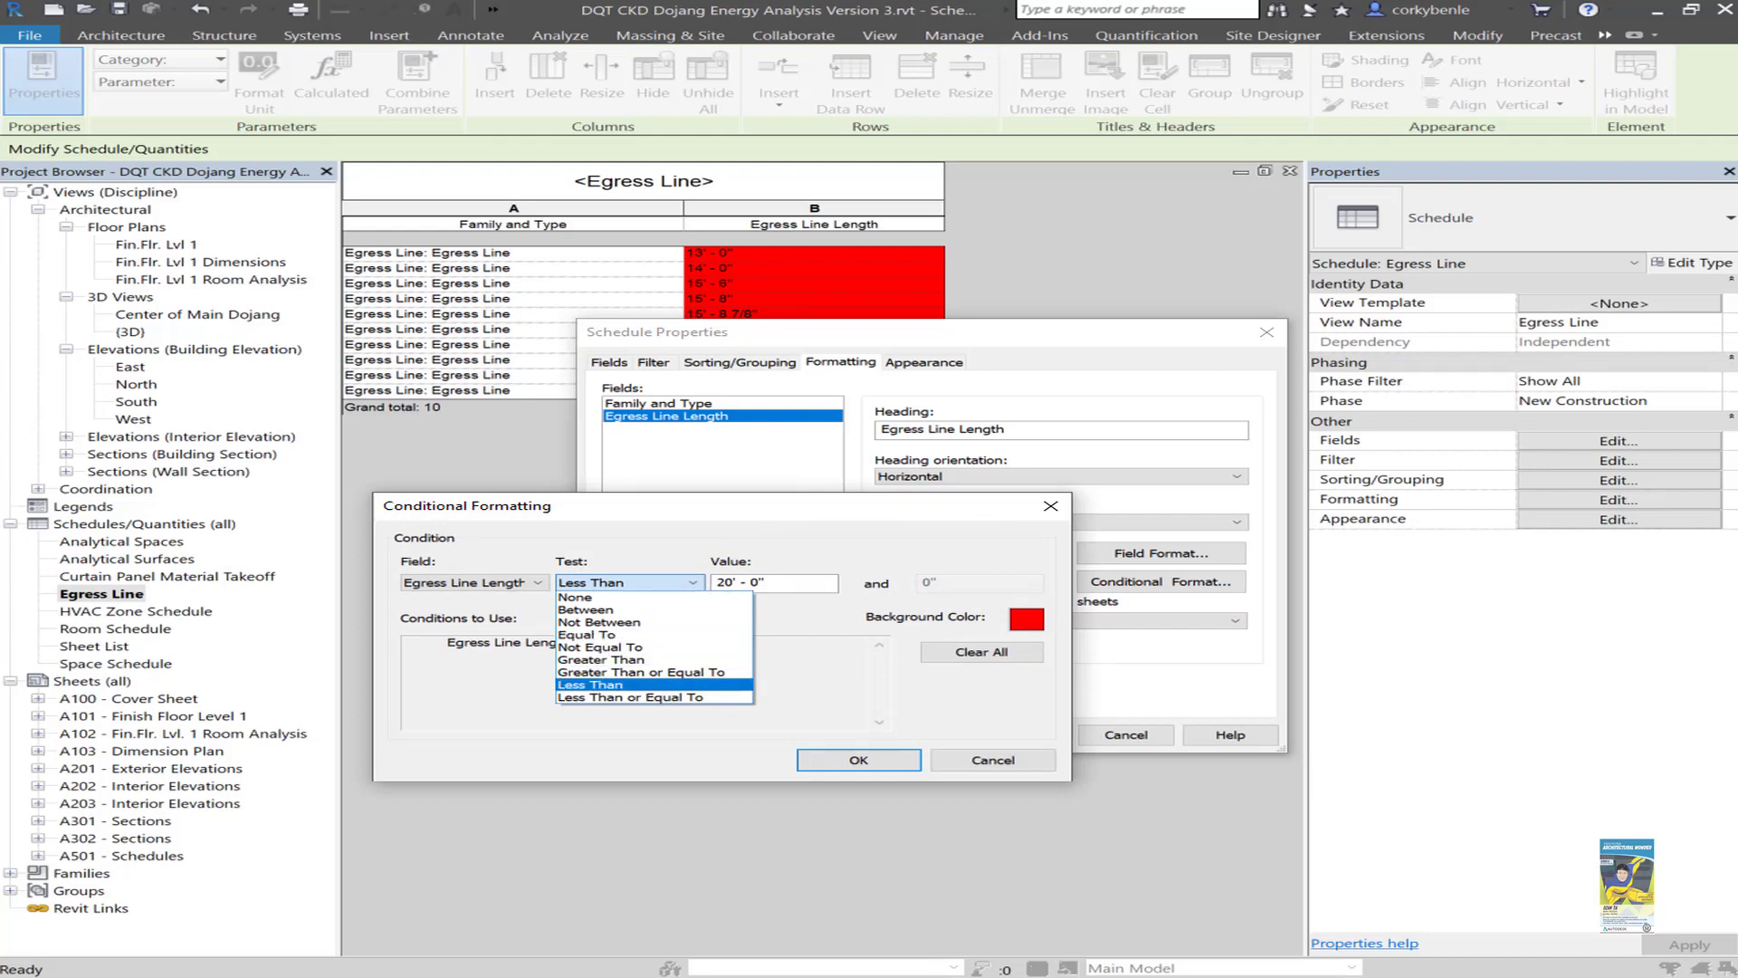
pyautogui.click(591, 684)
pyautogui.moveTo(792, 582); pyautogui.dragTo(713, 582)
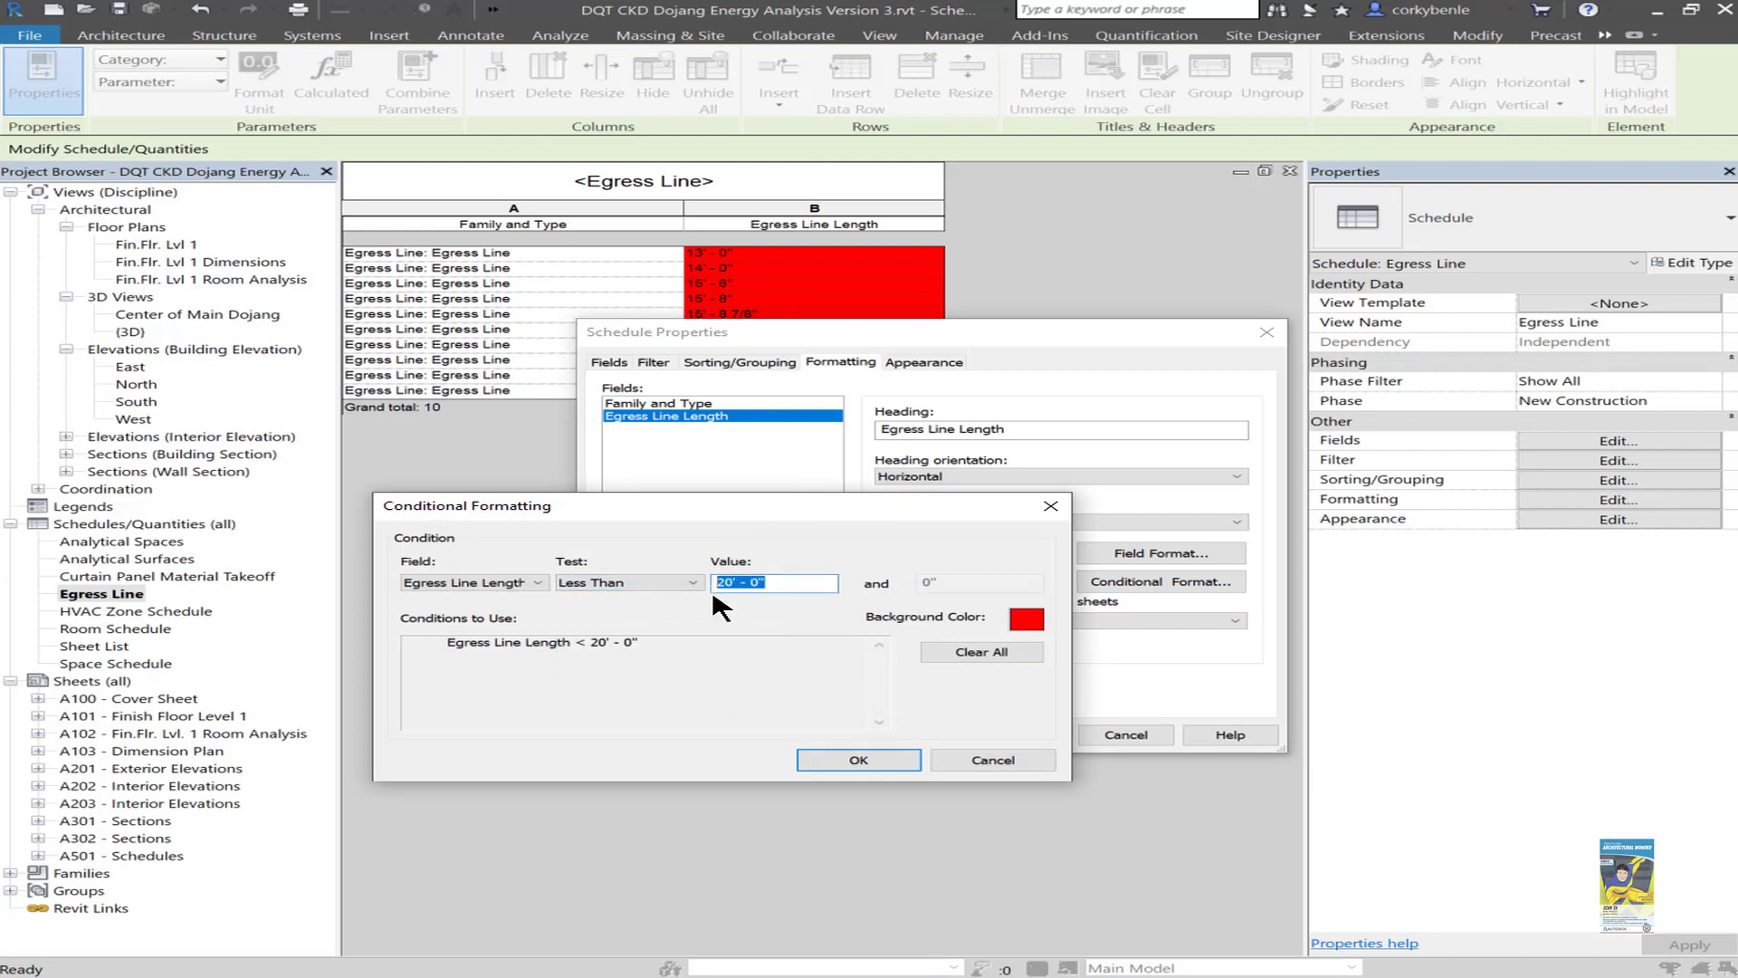
pyautogui.write('5')
pyautogui.press('Return')
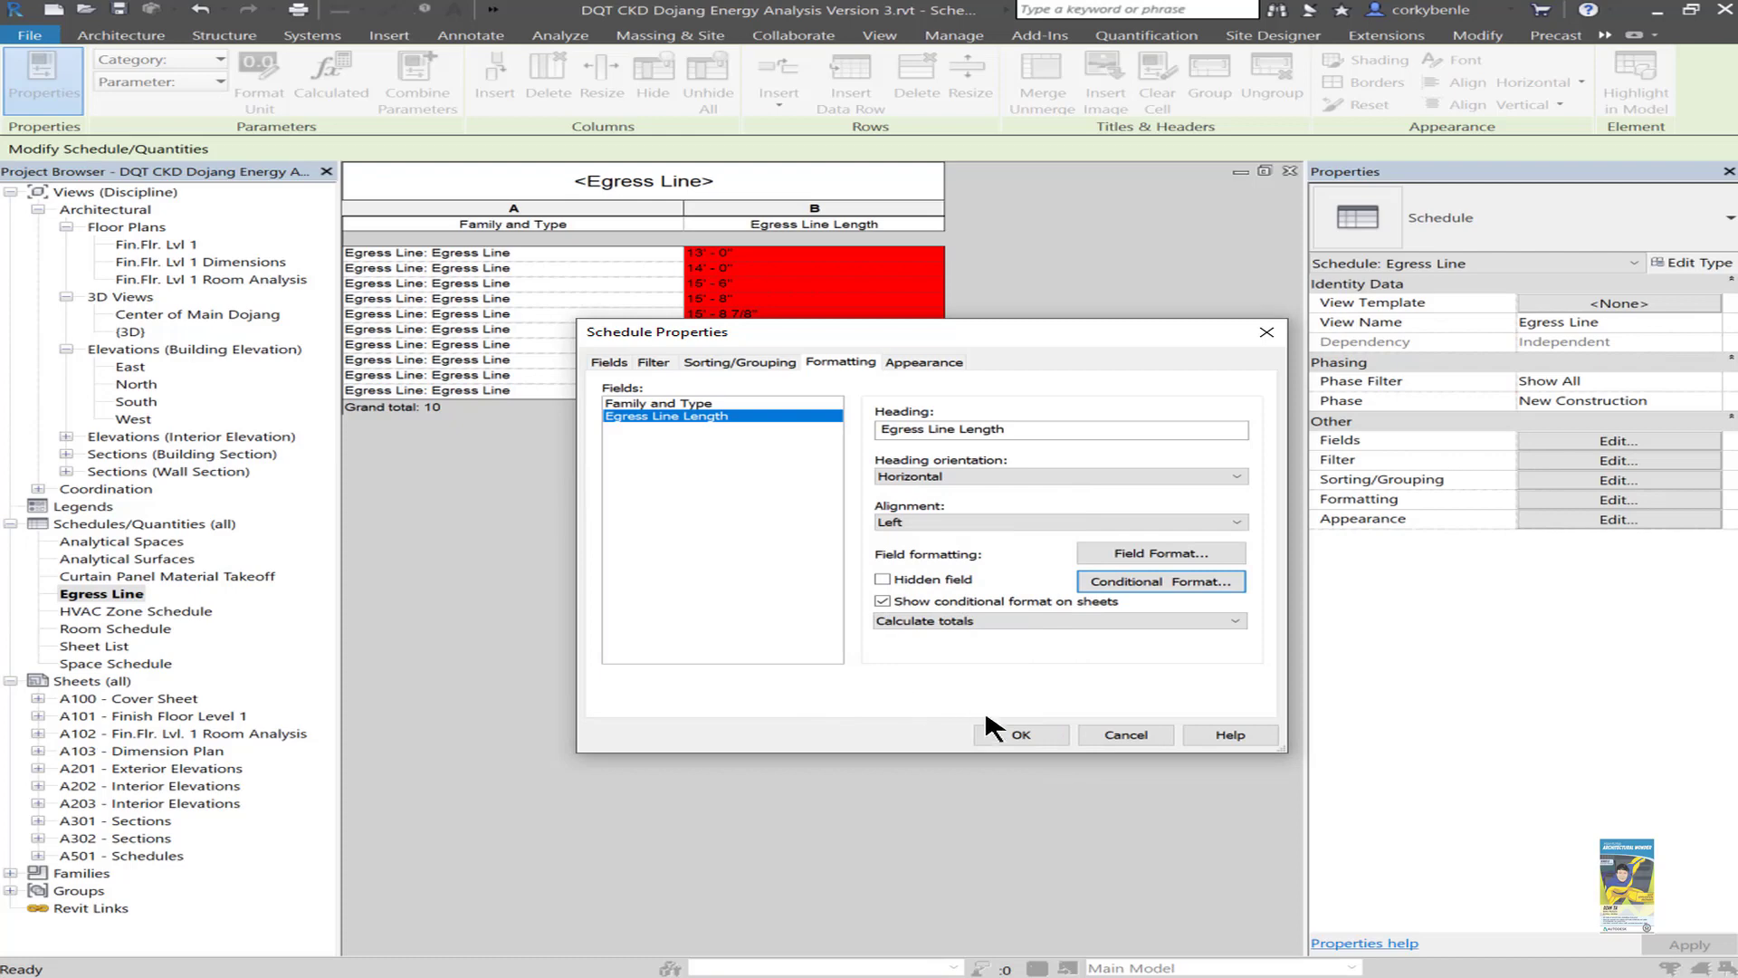
pyautogui.click(1005, 733)
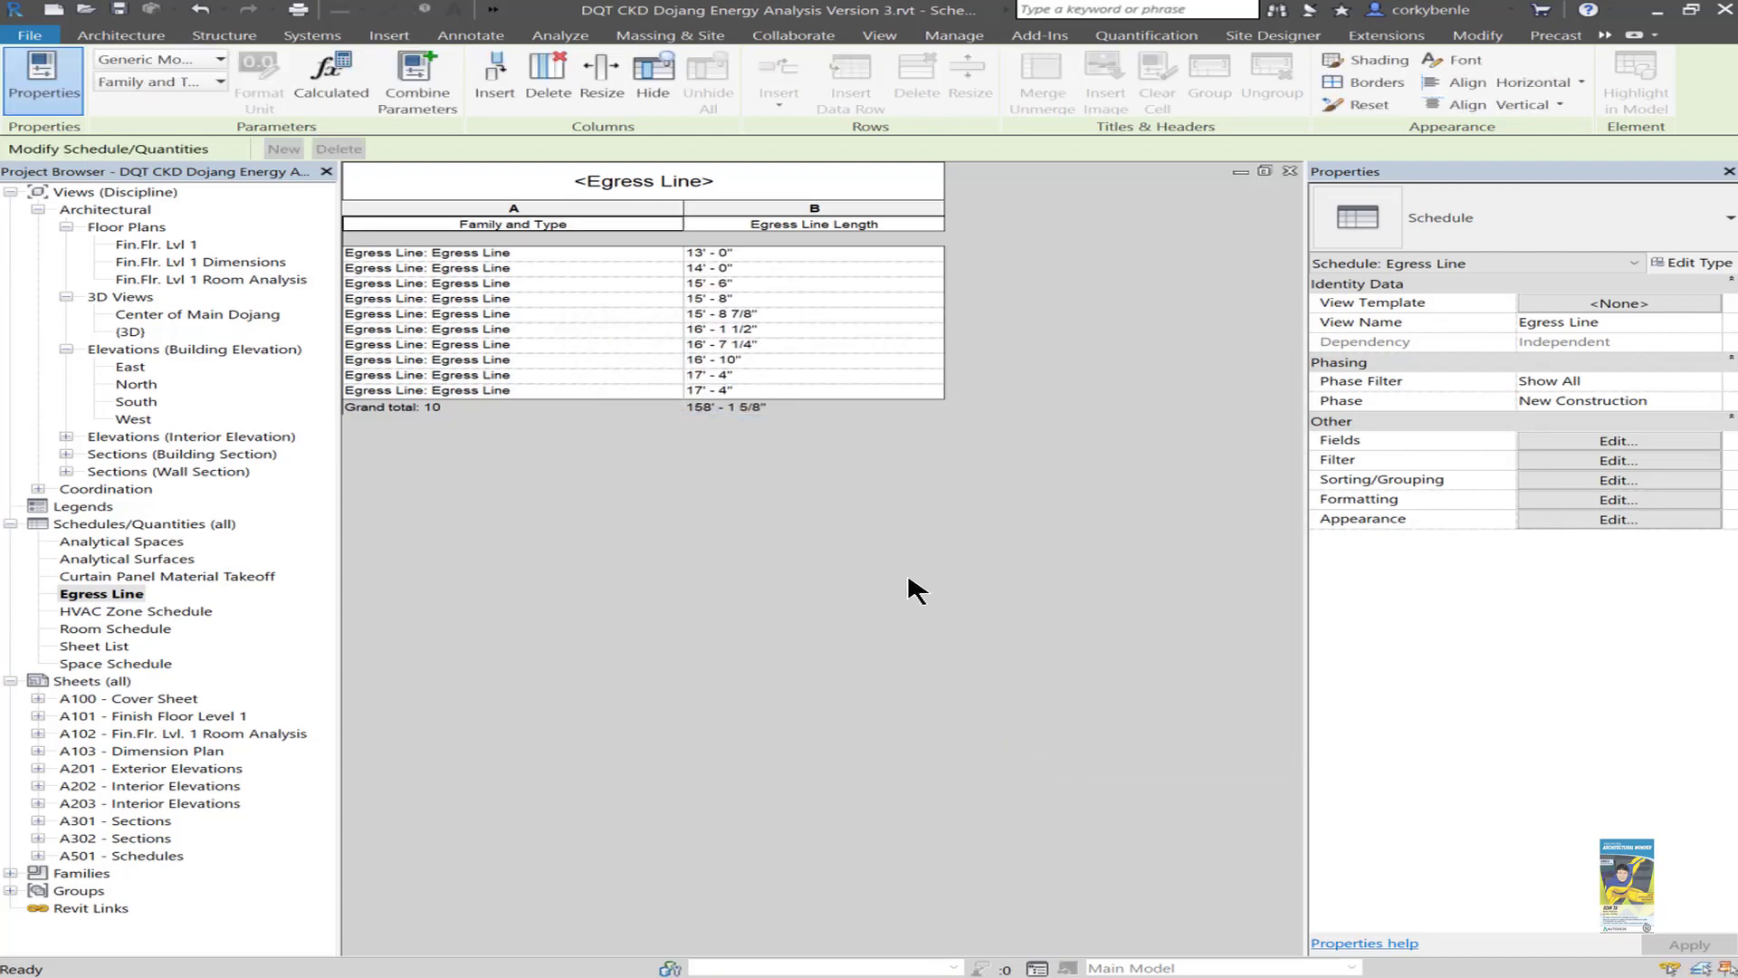
# Close the schedule and examine the egress line text outside the building's door in the default 3D view.
pyautogui.click(1289, 171)
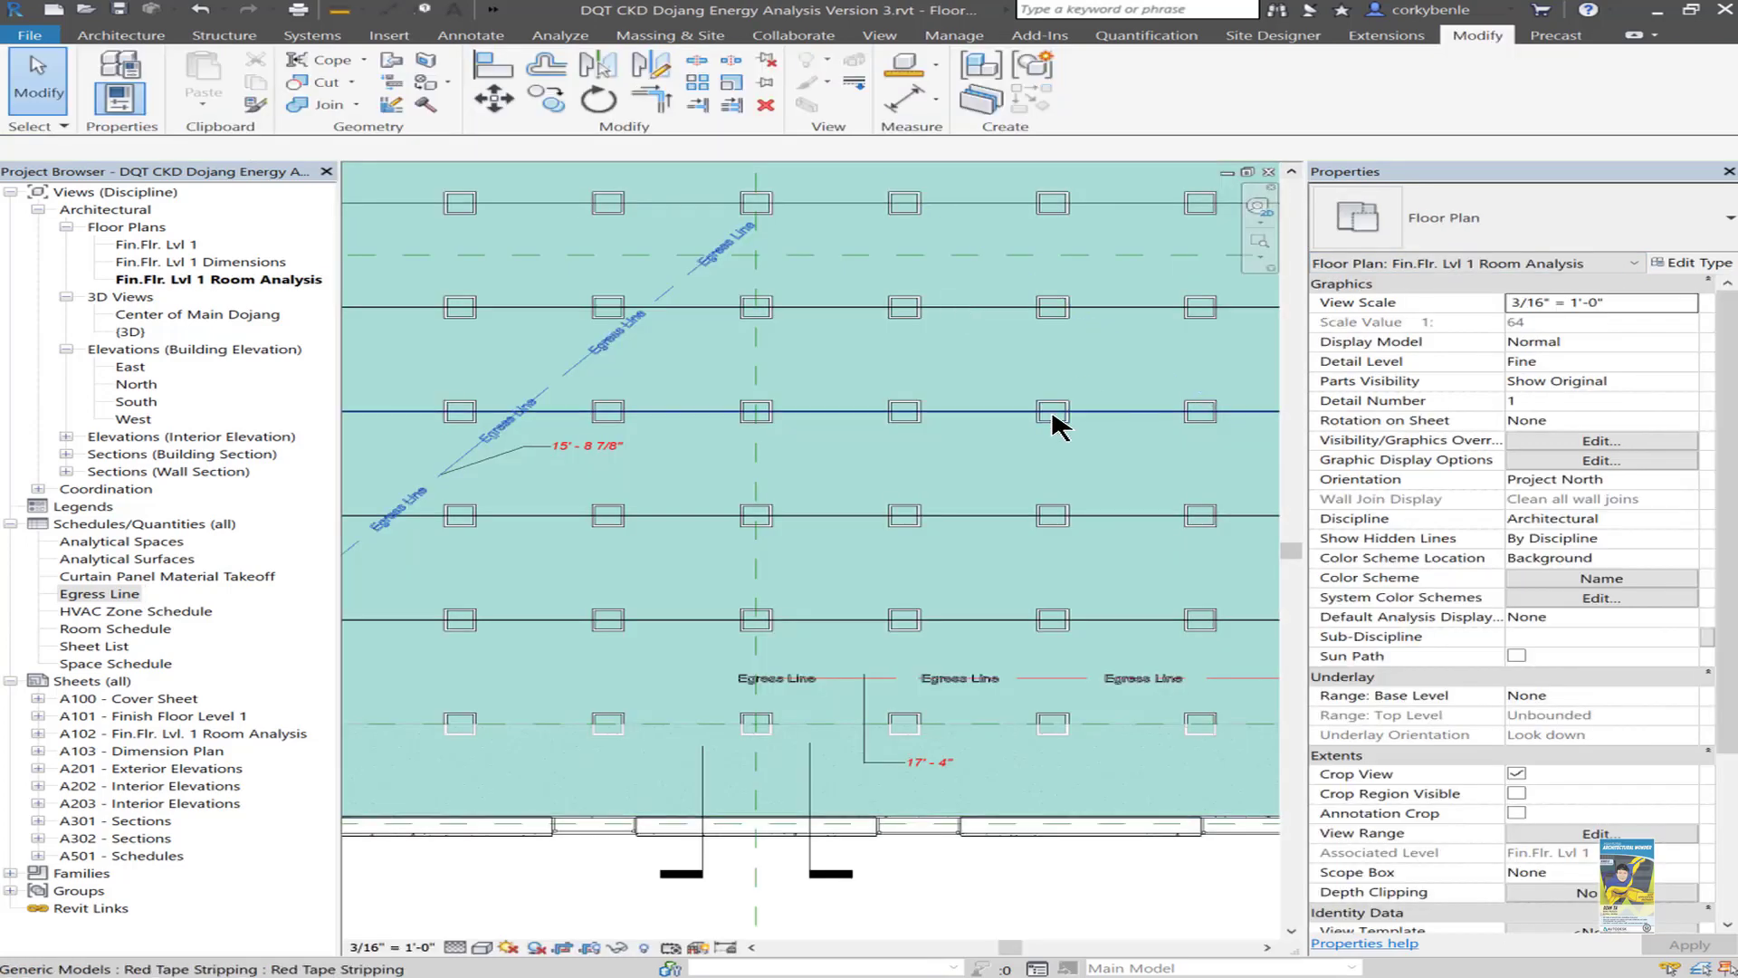
pyautogui.scroll(-3, 1020, 520)
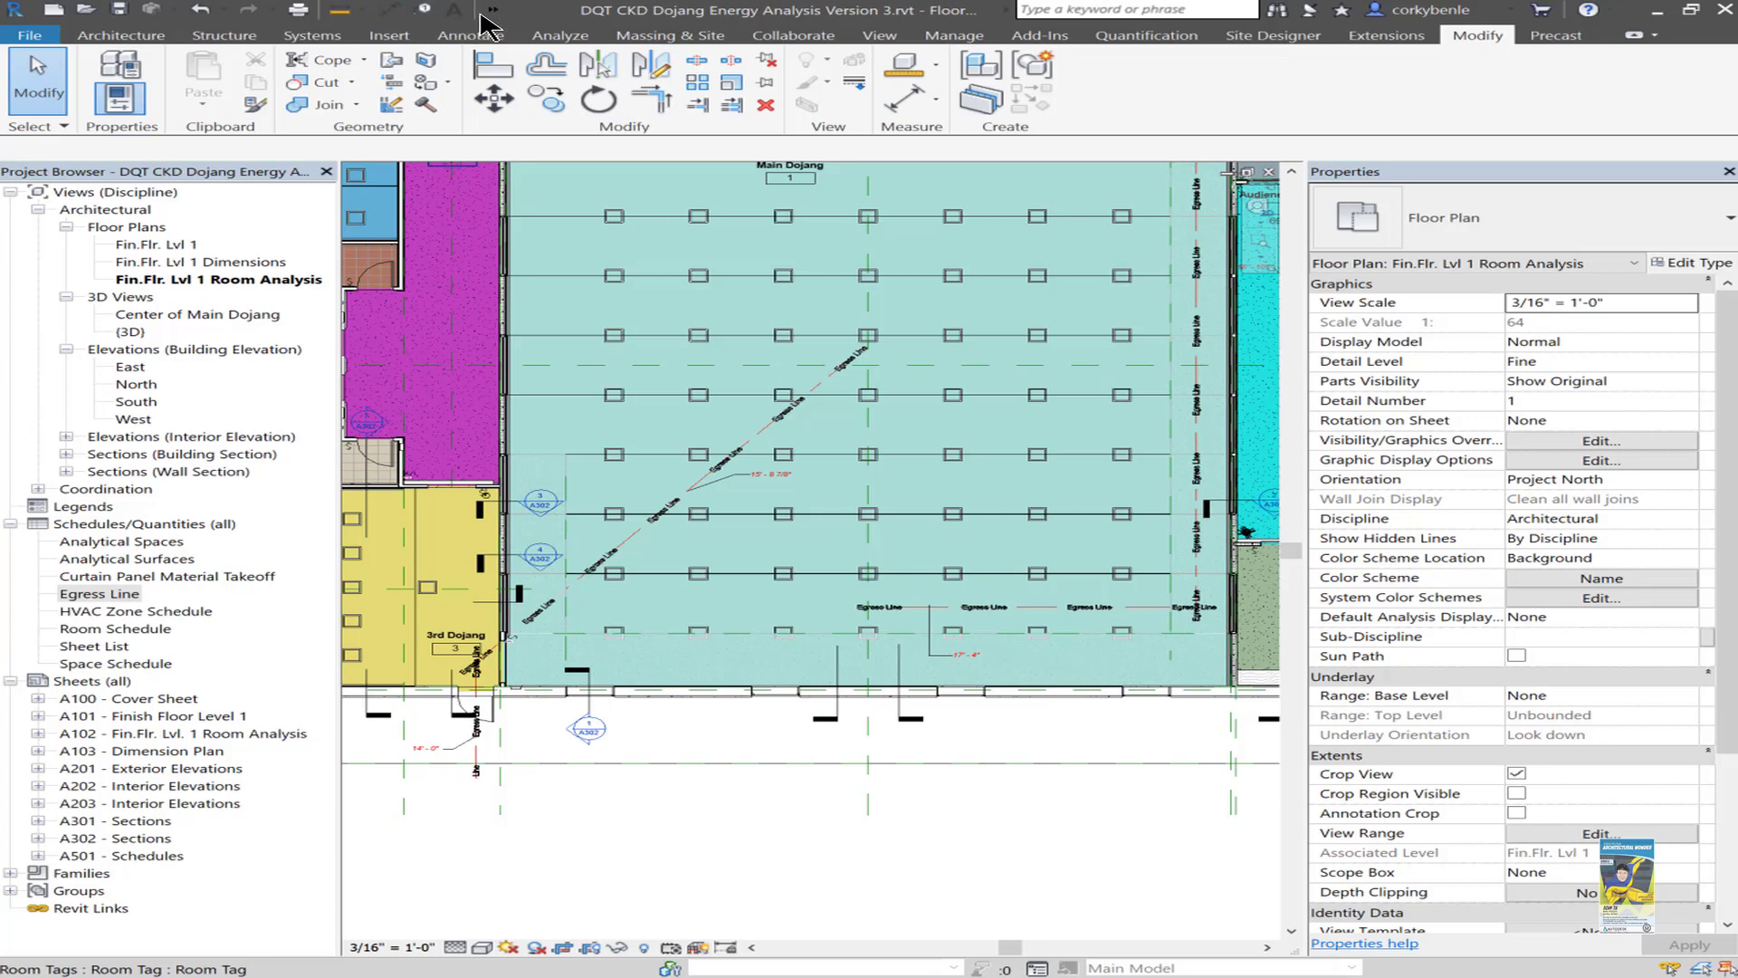
pyautogui.click(442, 36)
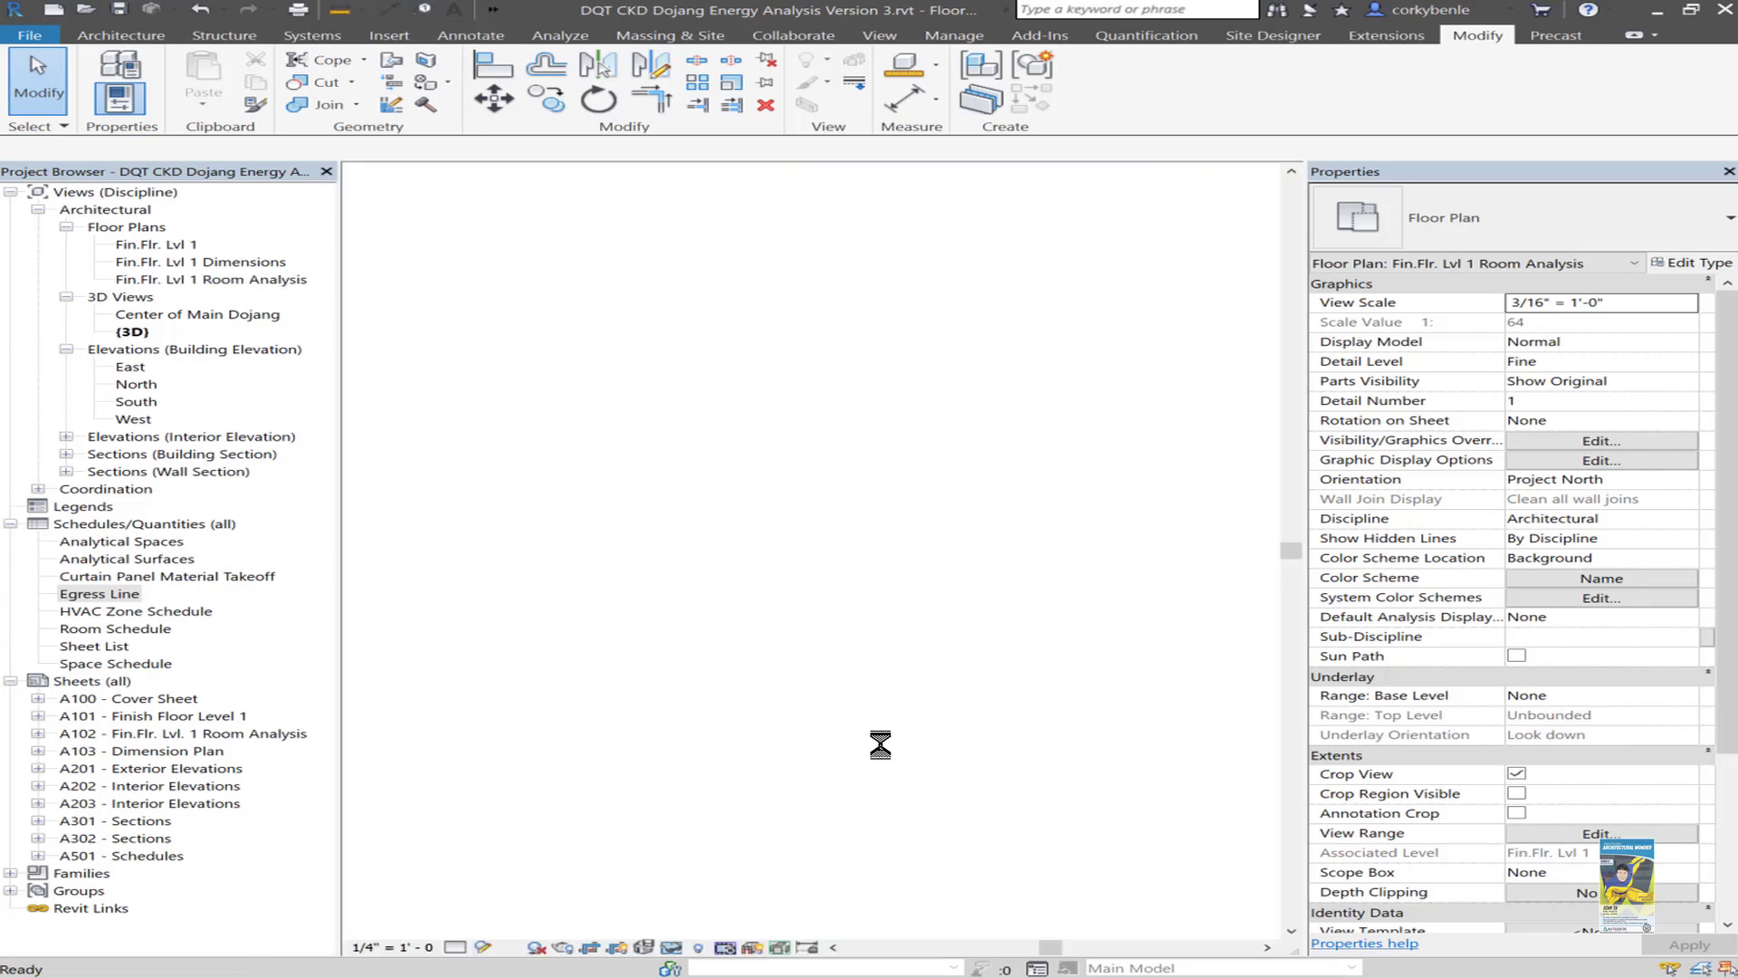
pyautogui.scroll(10, 573, 627)
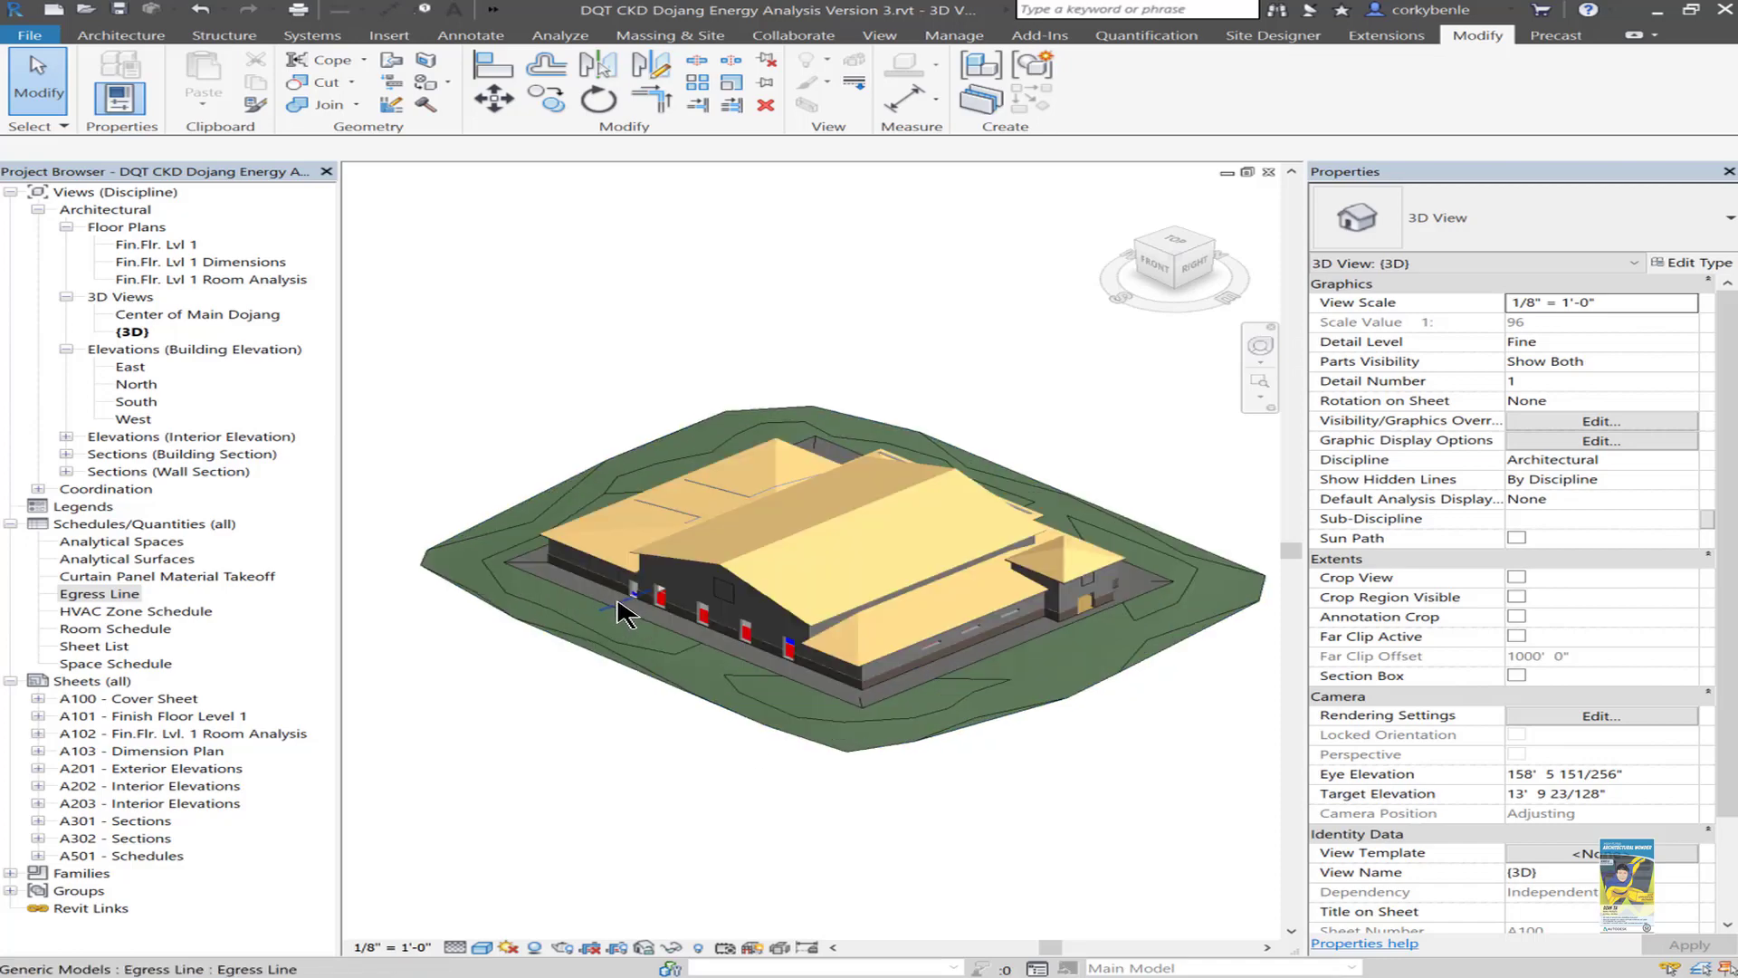
pyautogui.scroll(8, 667, 638)
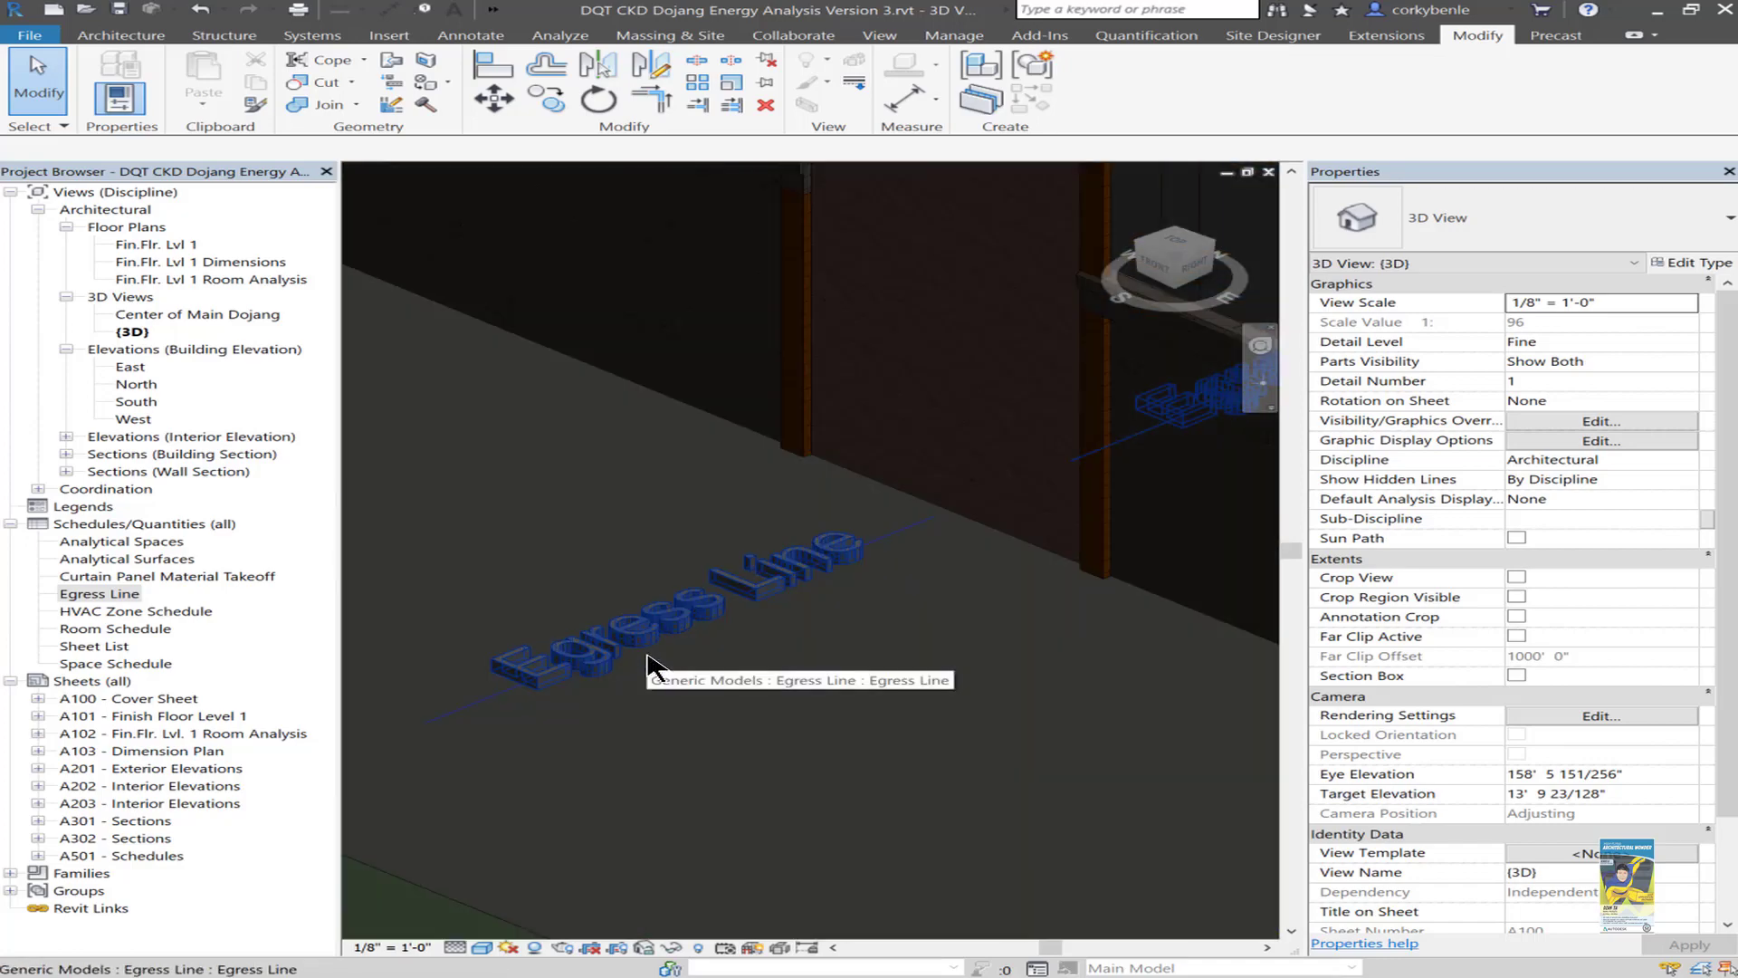
pyautogui.scroll(-1, 648, 665)
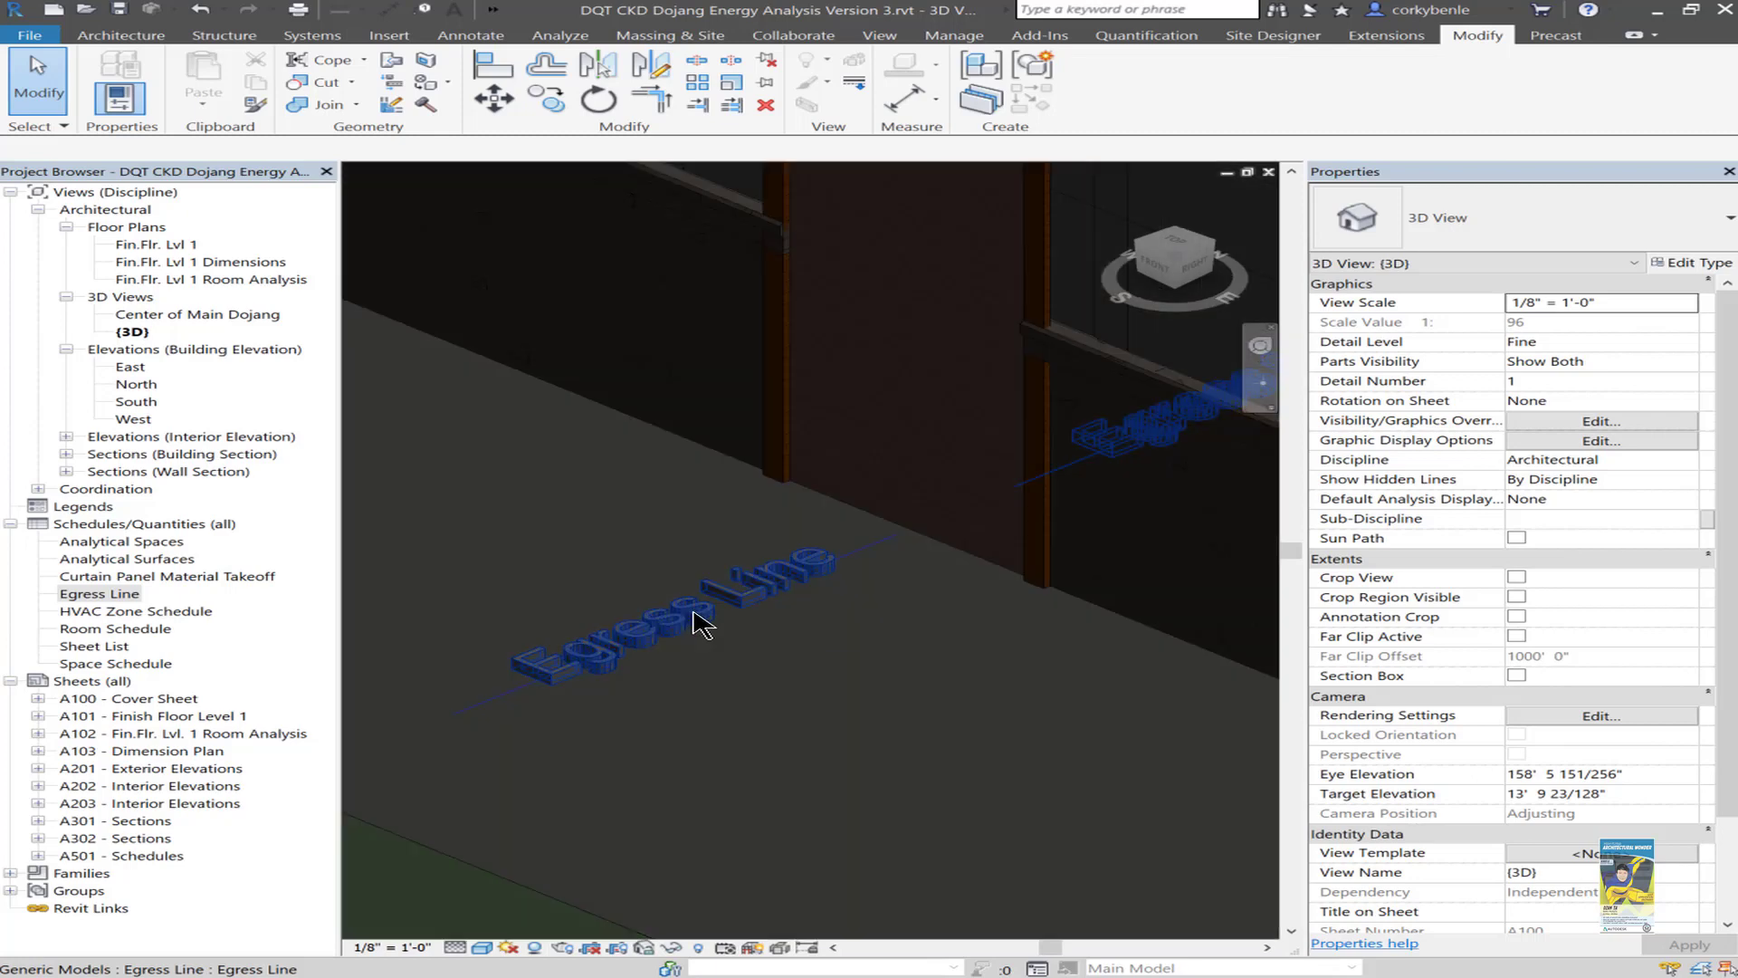
# Open the Egress Line family for editing from the exterior egress line, and open its nested text family from the middle text.
pyautogui.click(703, 625)
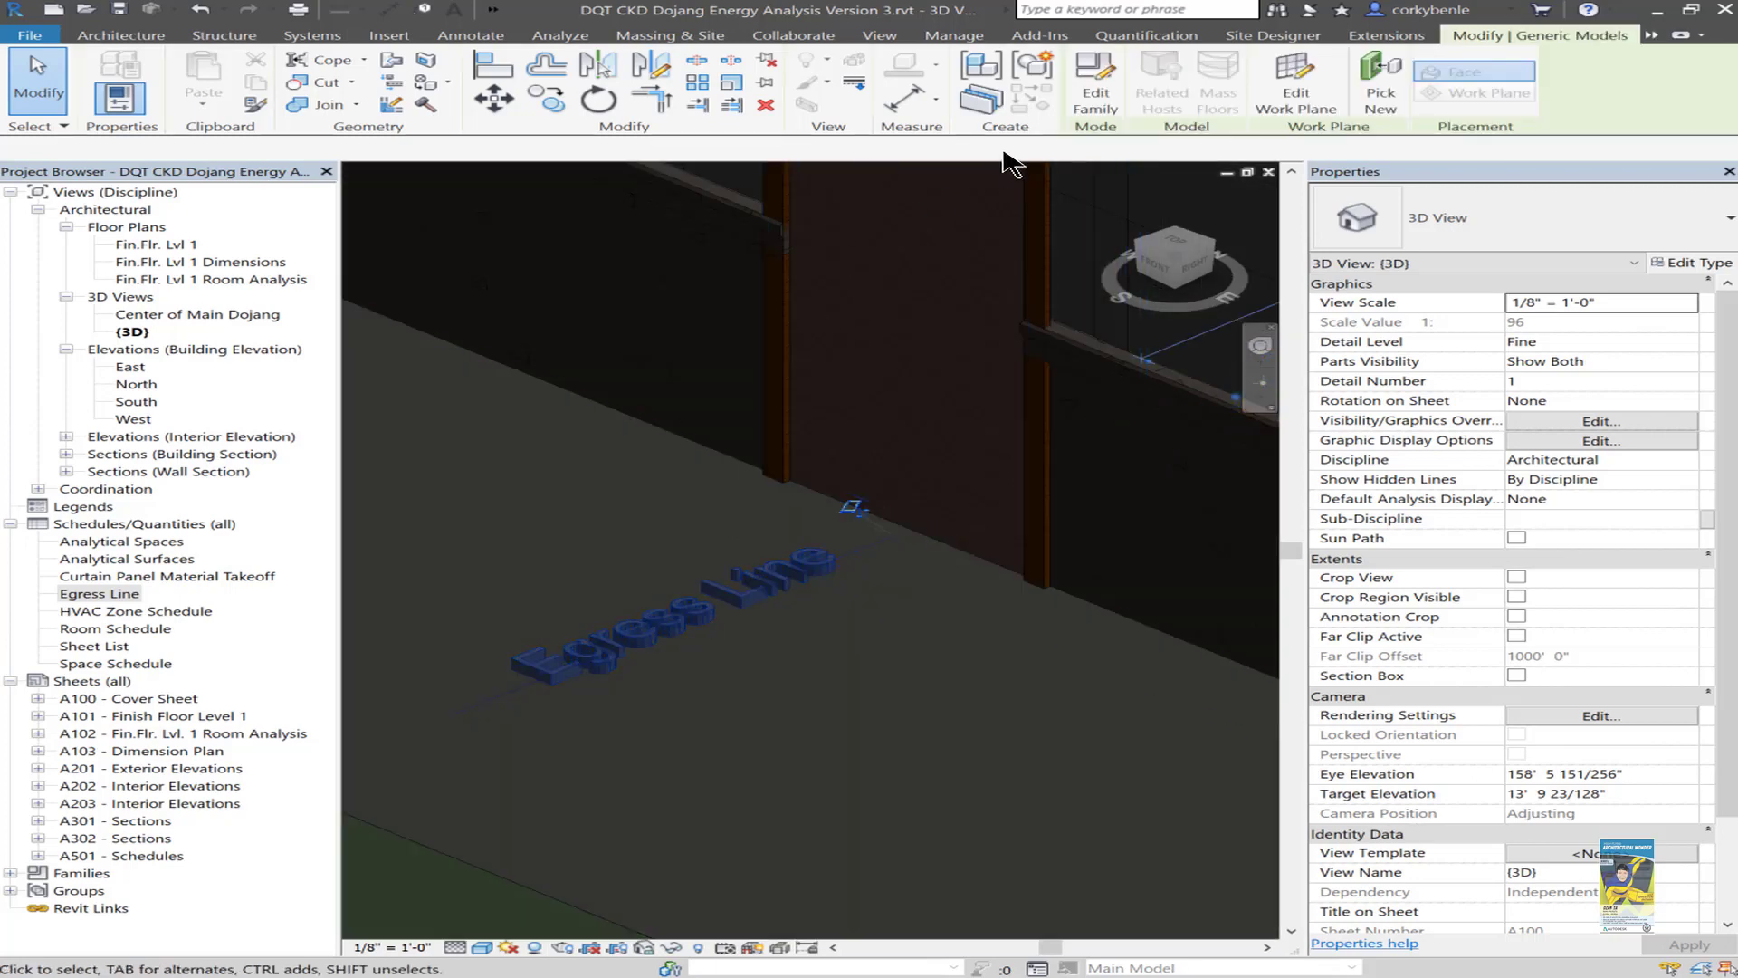
pyautogui.click(1097, 96)
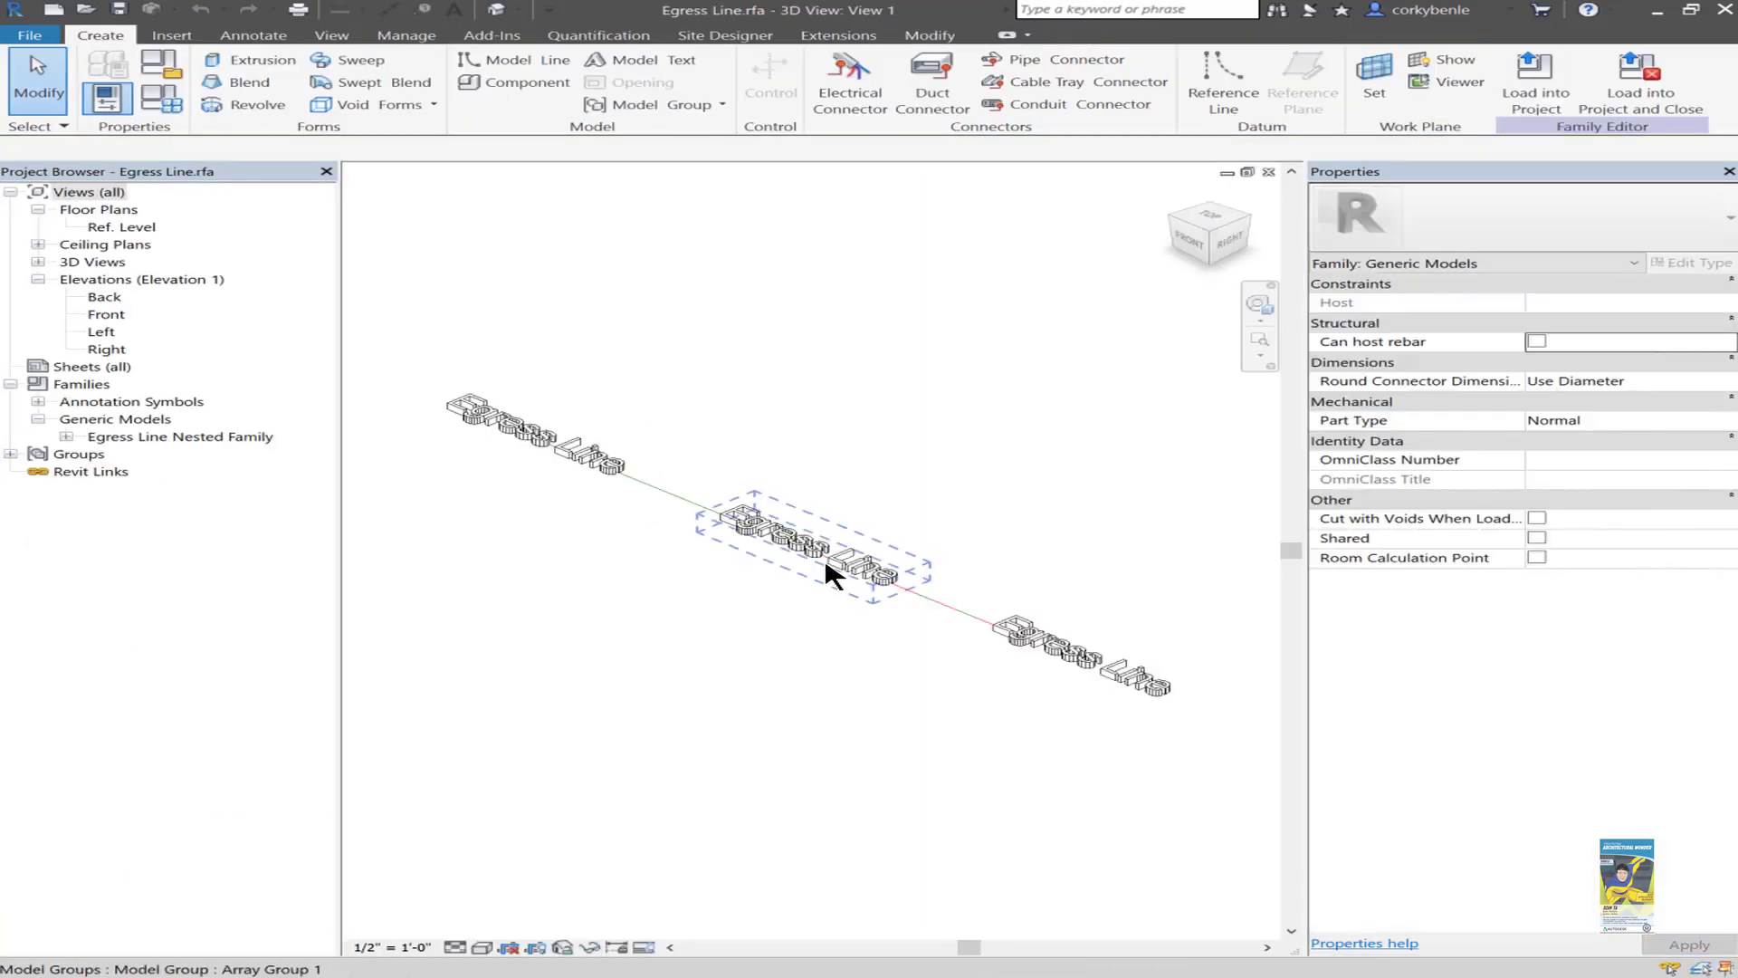
pyautogui.press('Tab')
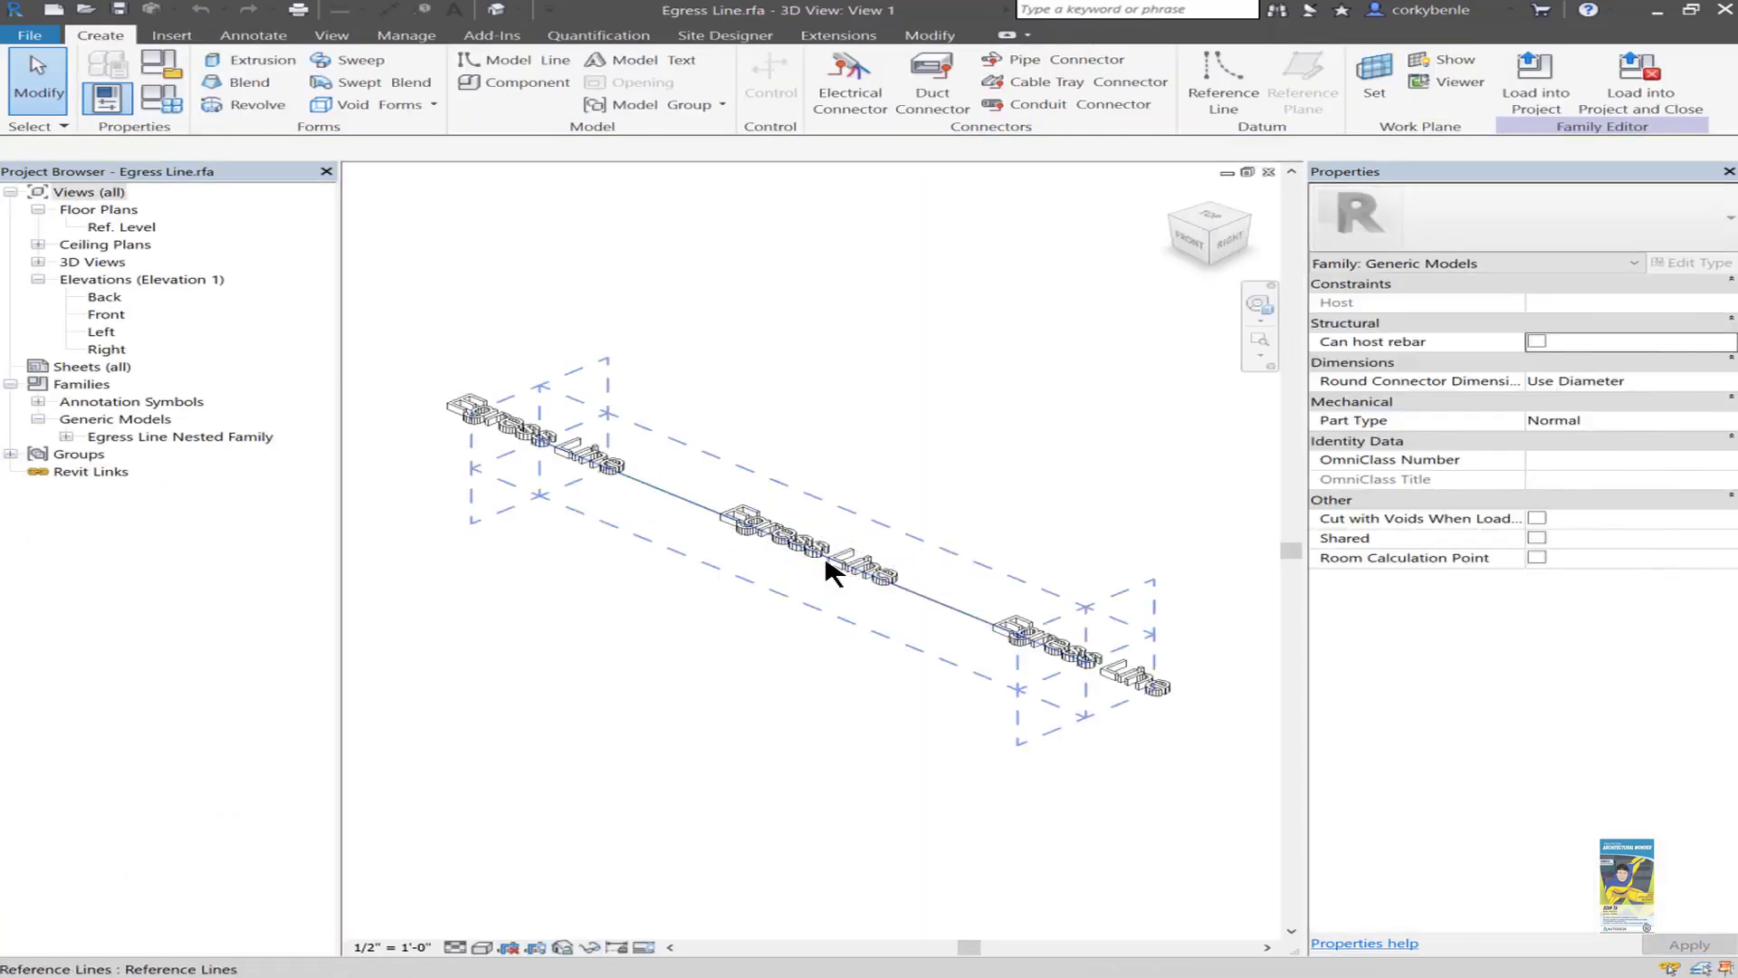
pyautogui.press('Tab')
pyautogui.click(826, 563)
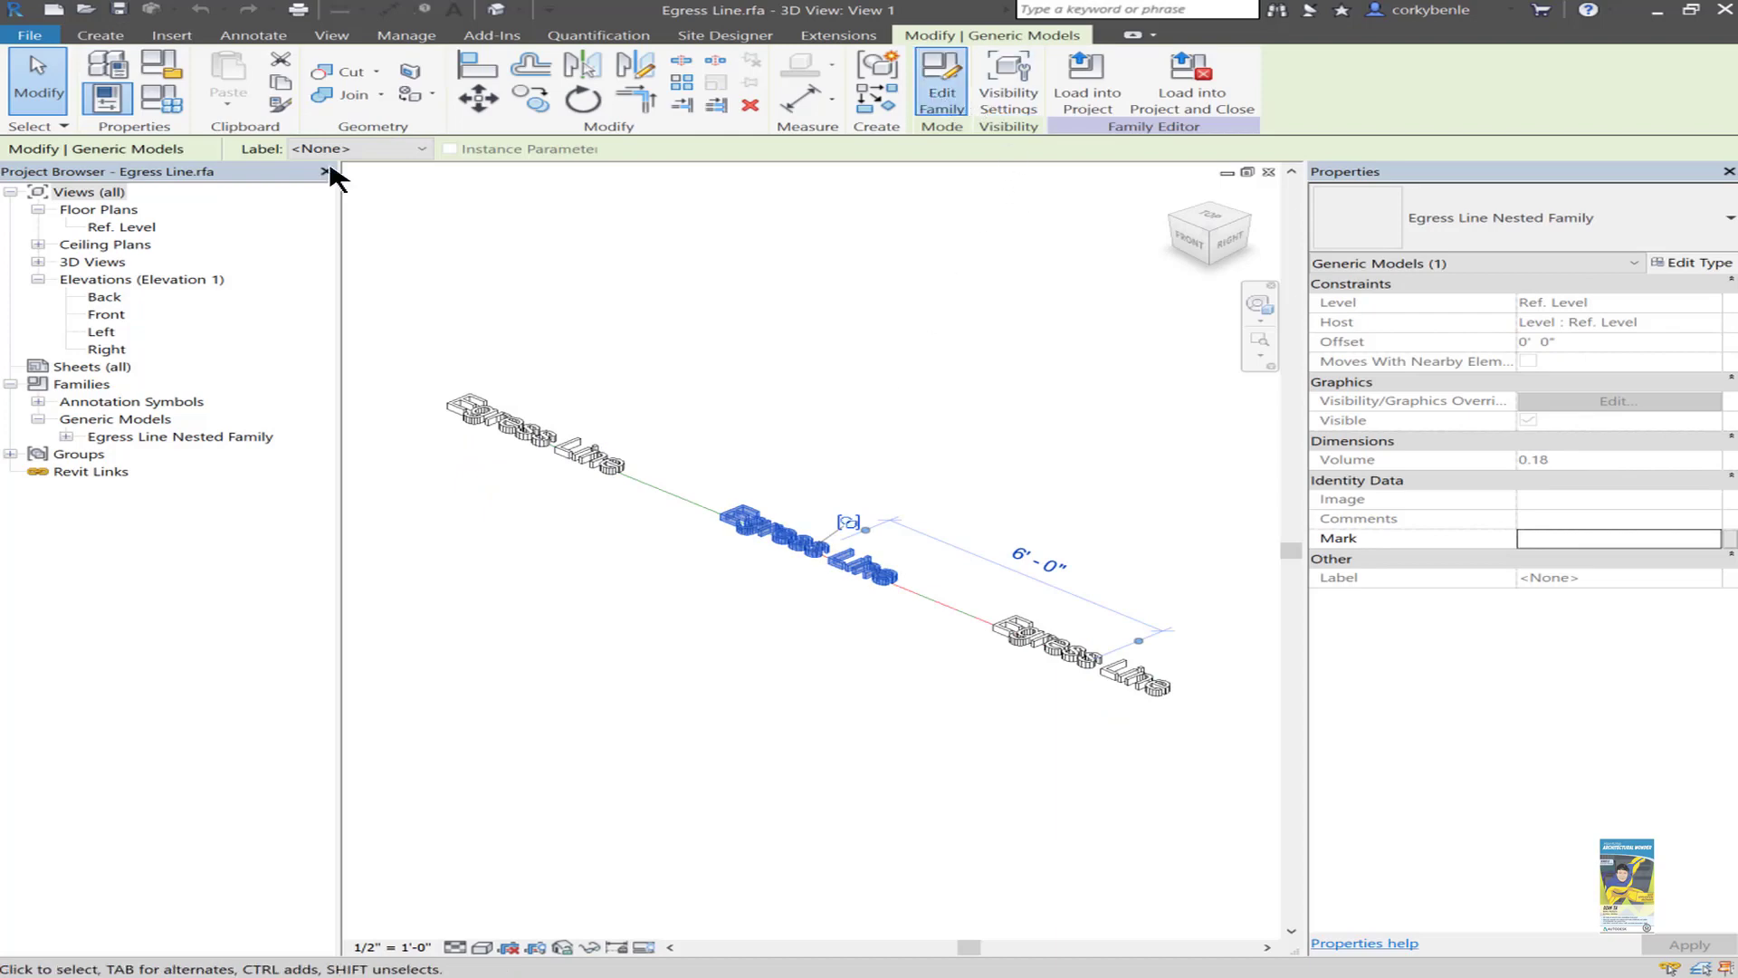
pyautogui.click(938, 95)
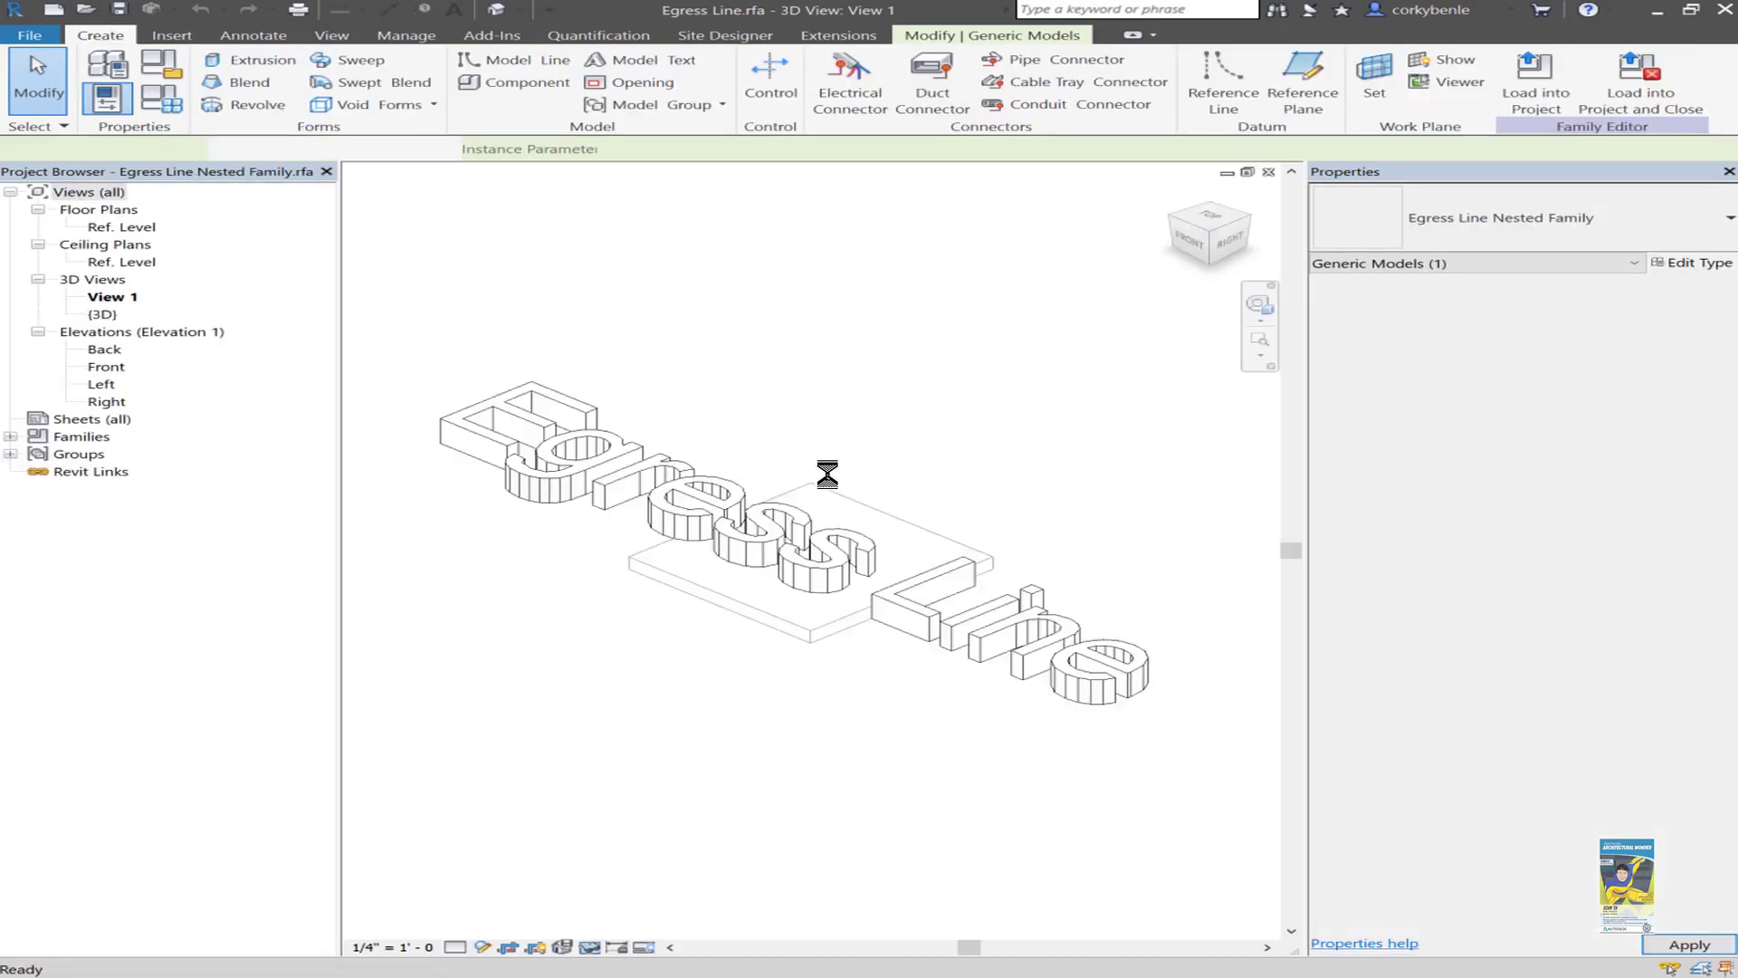
# Select the Egress Line model text and review its type properties without changing them.
pyautogui.click(760, 520)
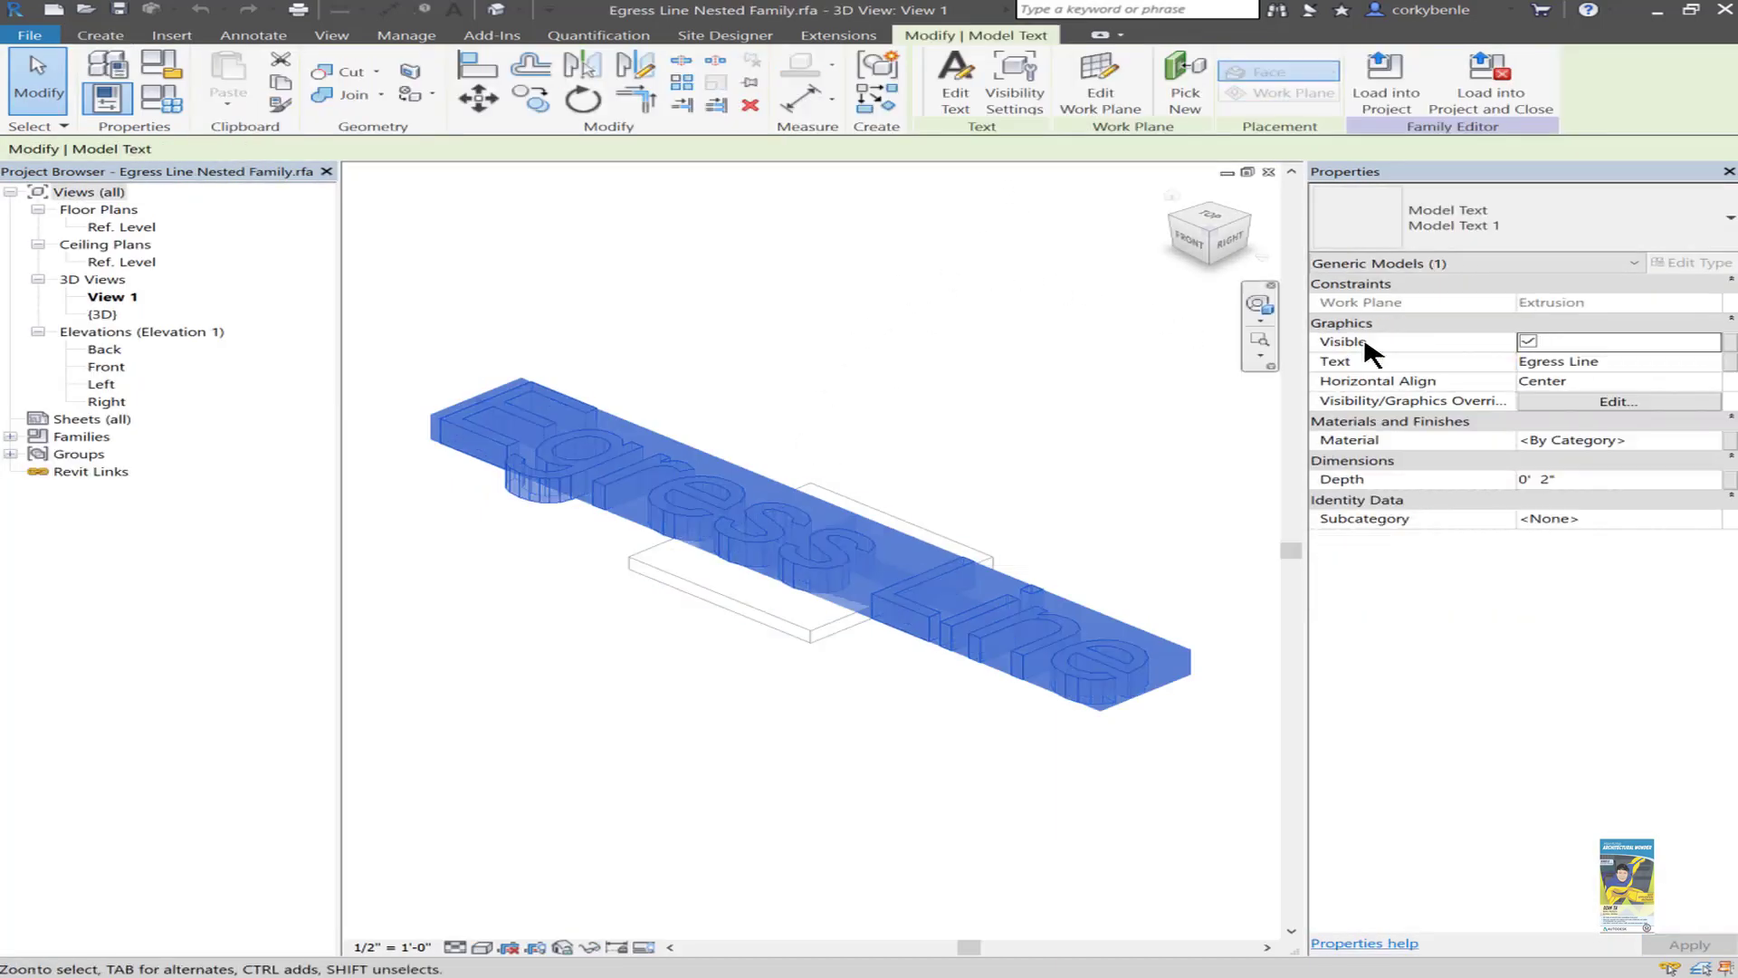
pyautogui.click(1689, 263)
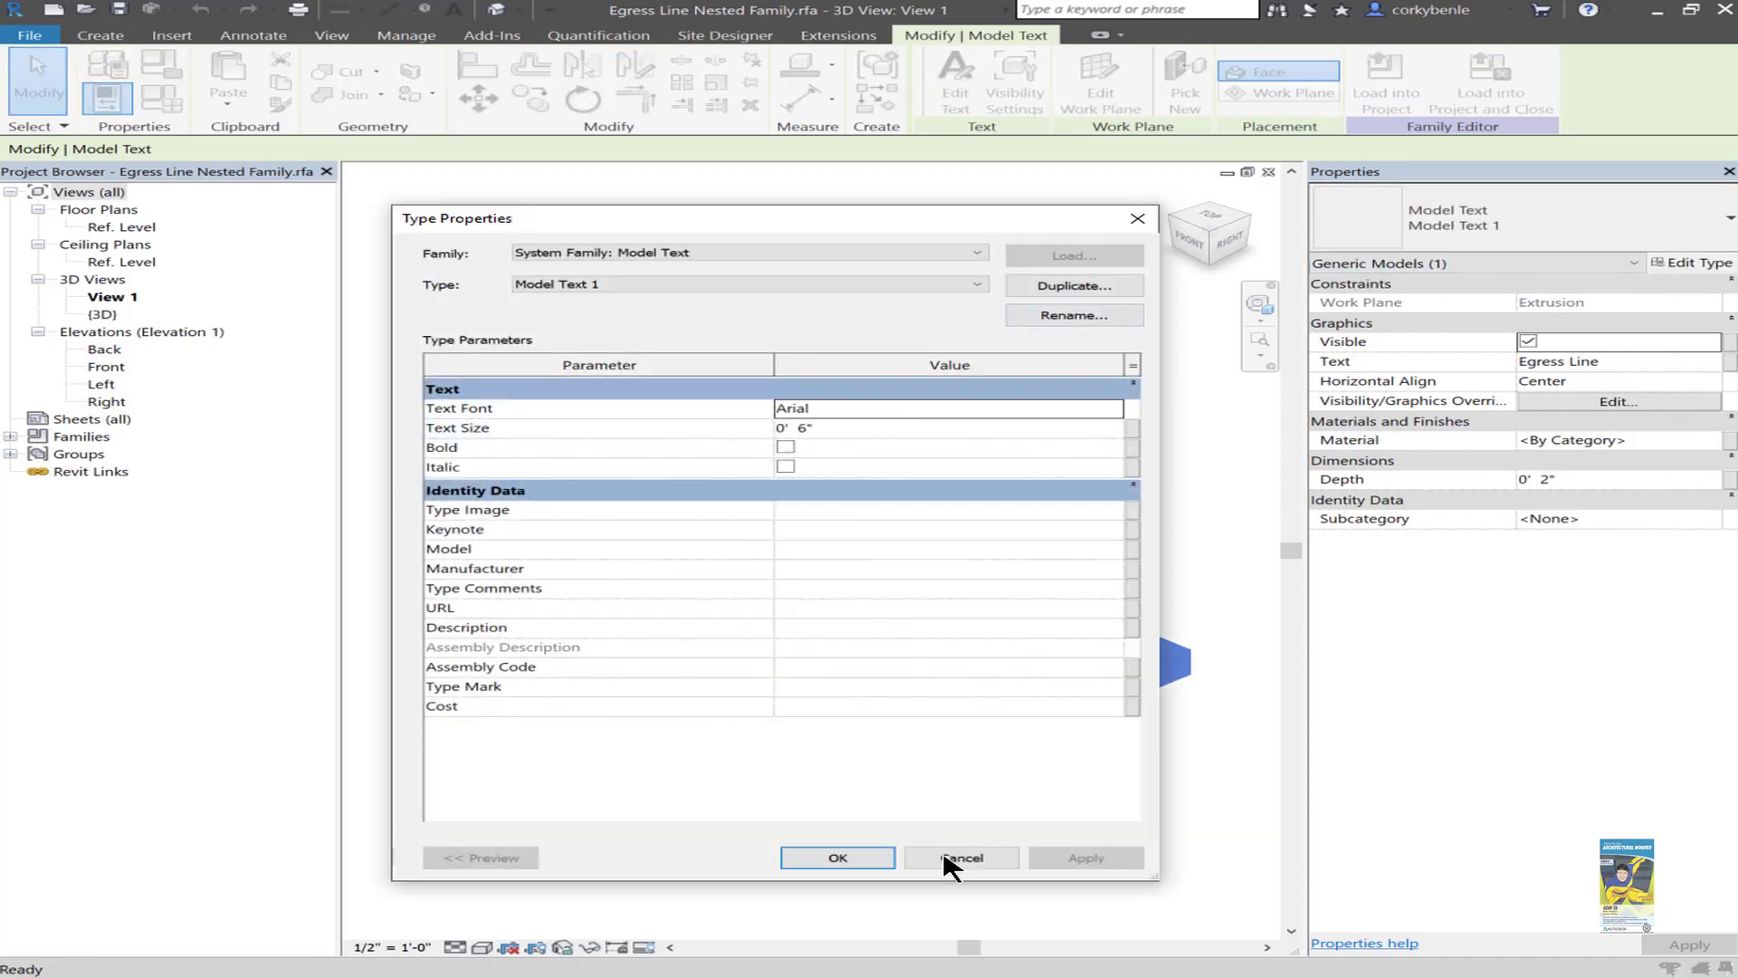
pyautogui.click(951, 861)
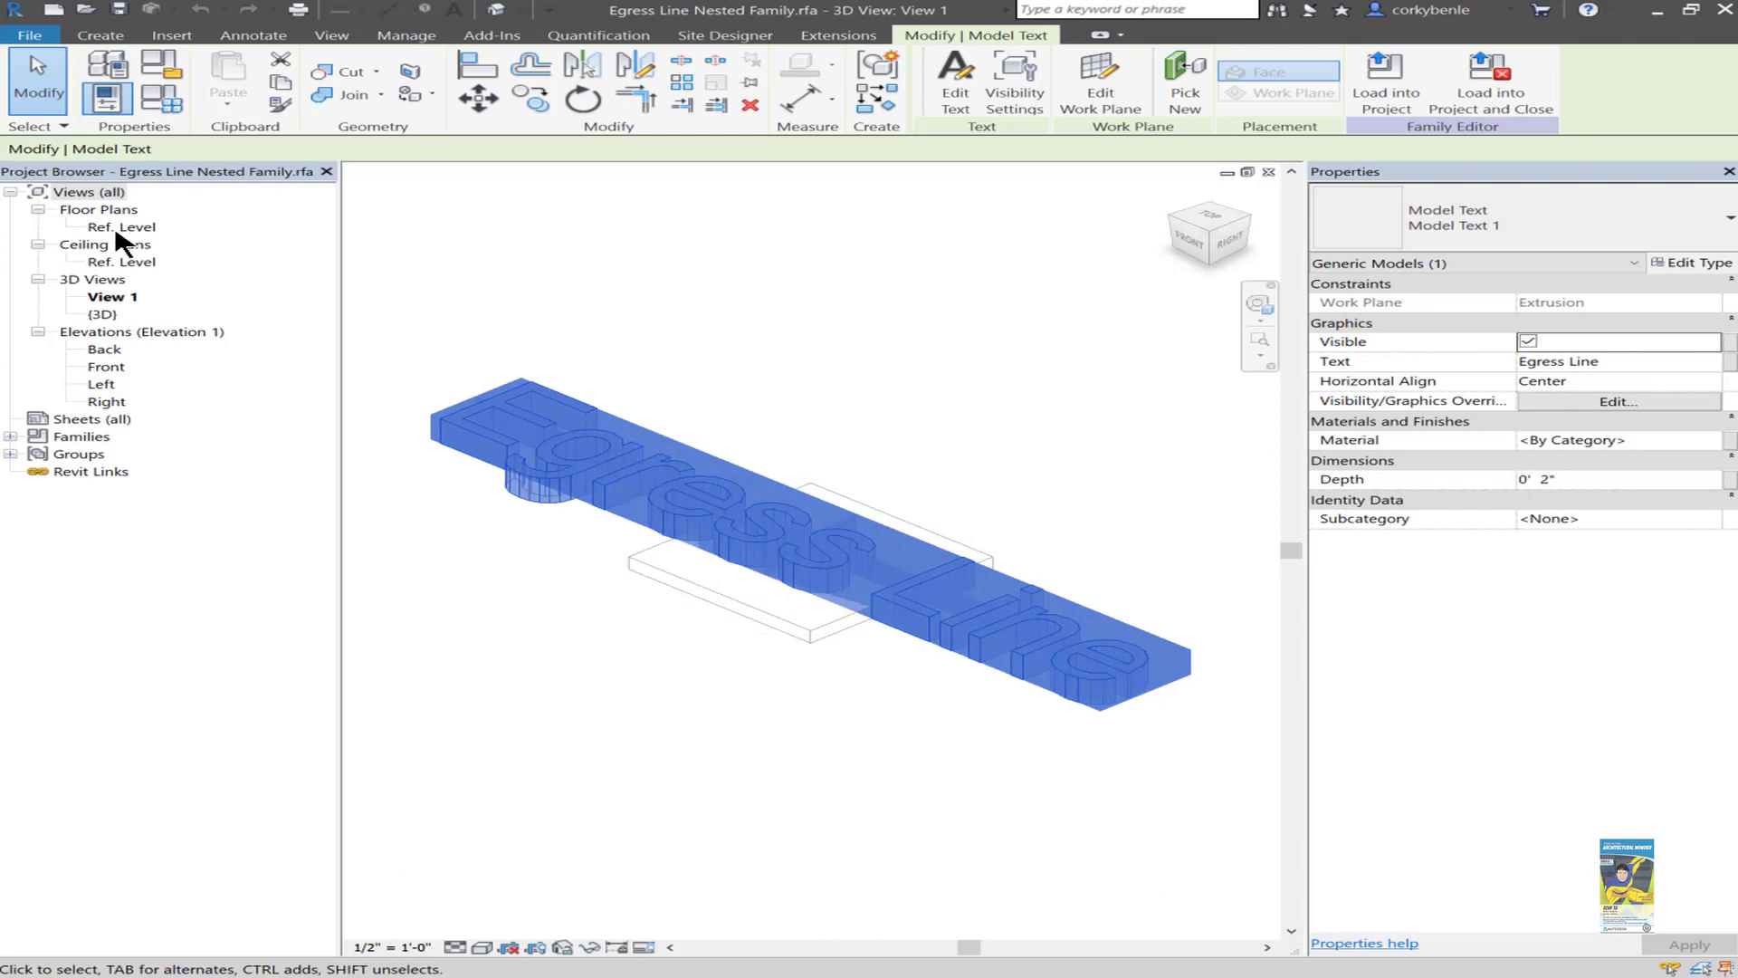
# Change the model text to "Gas Line" in the Ref. Level floor plan of the nested family.
pyautogui.doubleClick(118, 228)
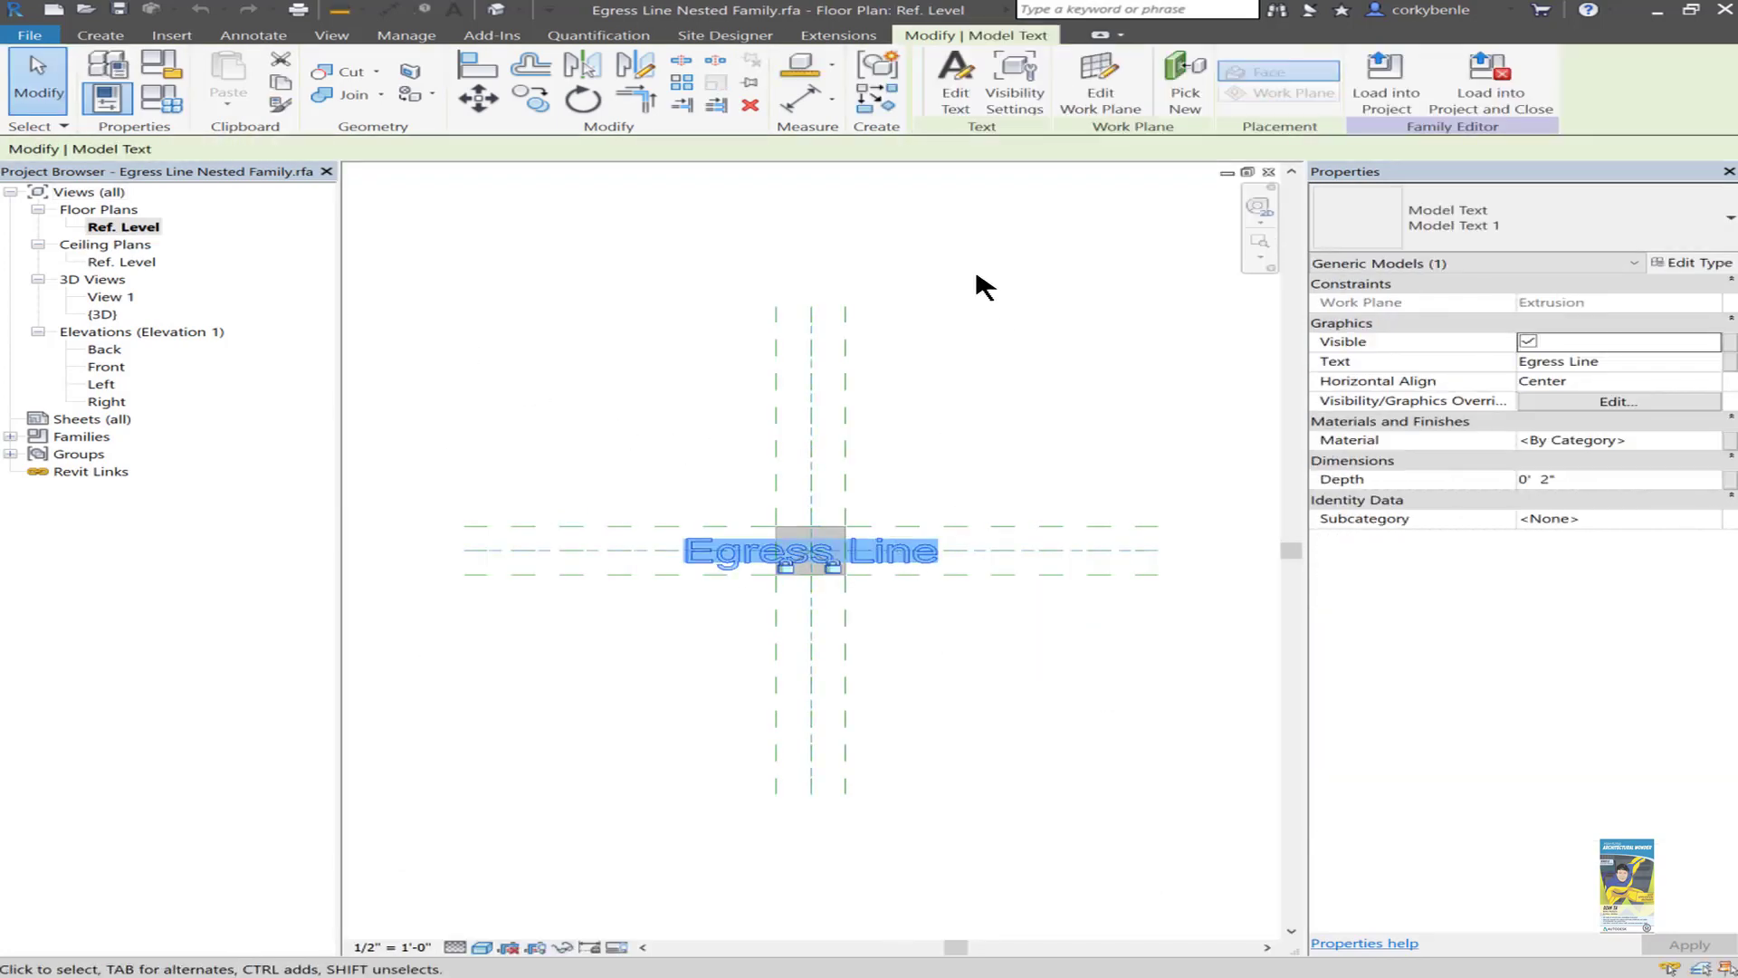
pyautogui.click(955, 86)
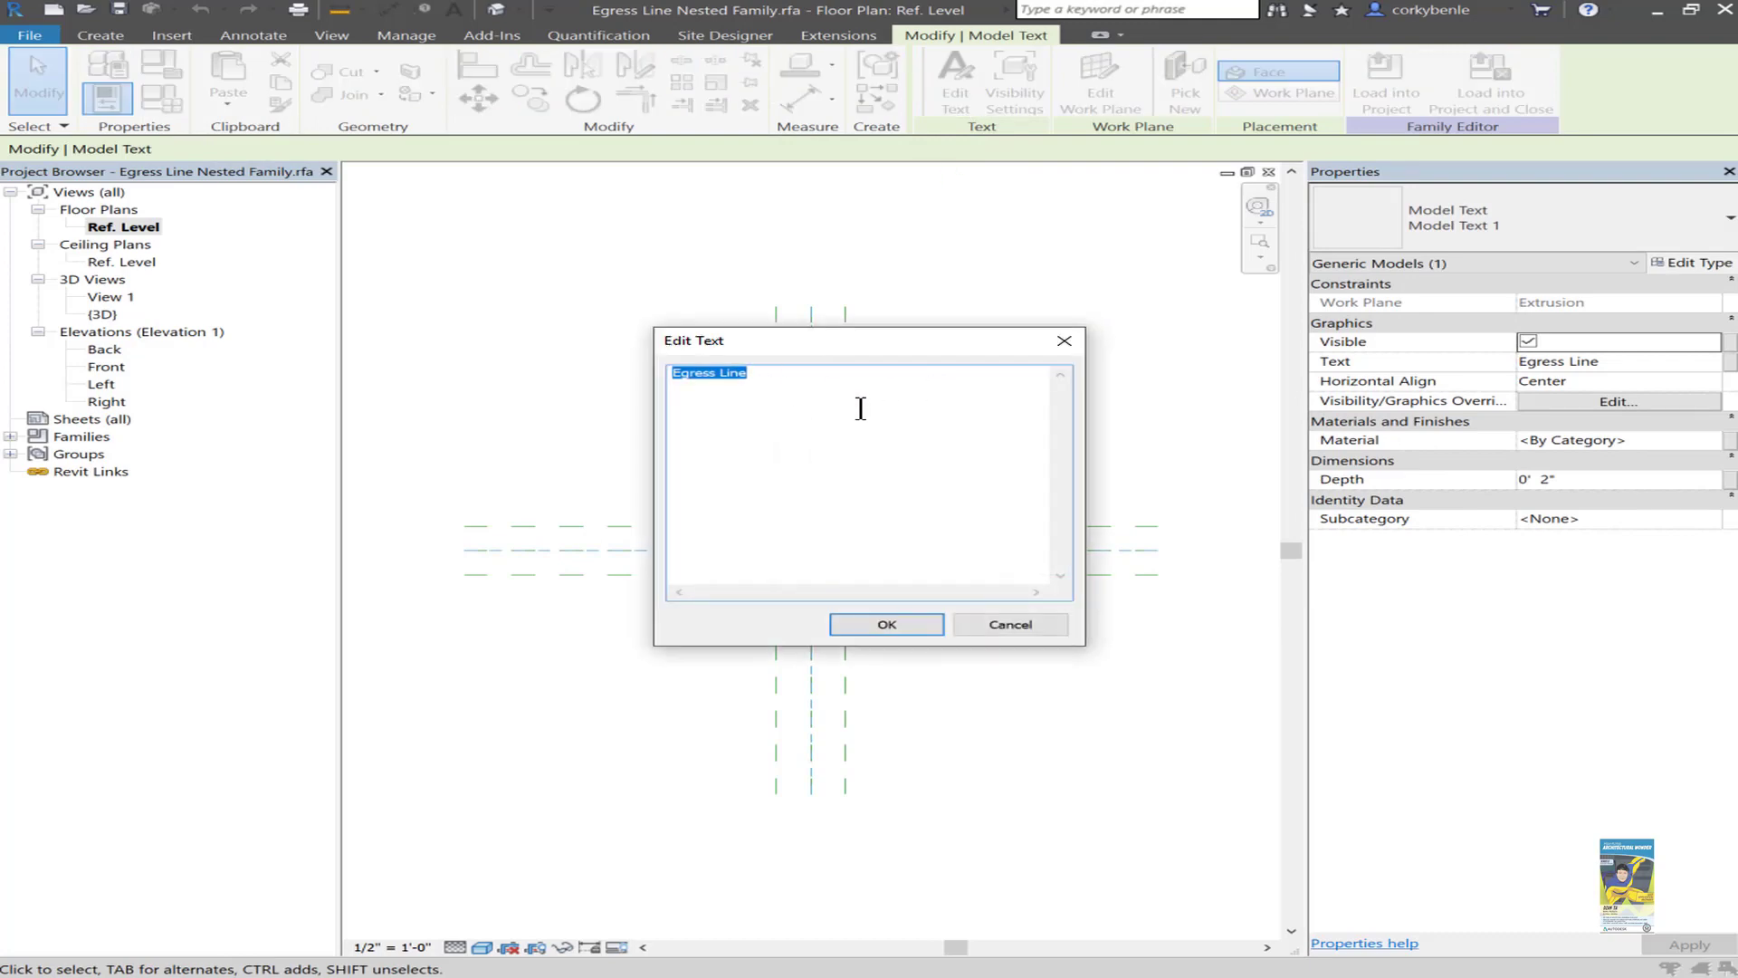
pyautogui.write('Ga')
pyautogui.click(887, 623)
pyautogui.click(943, 693)
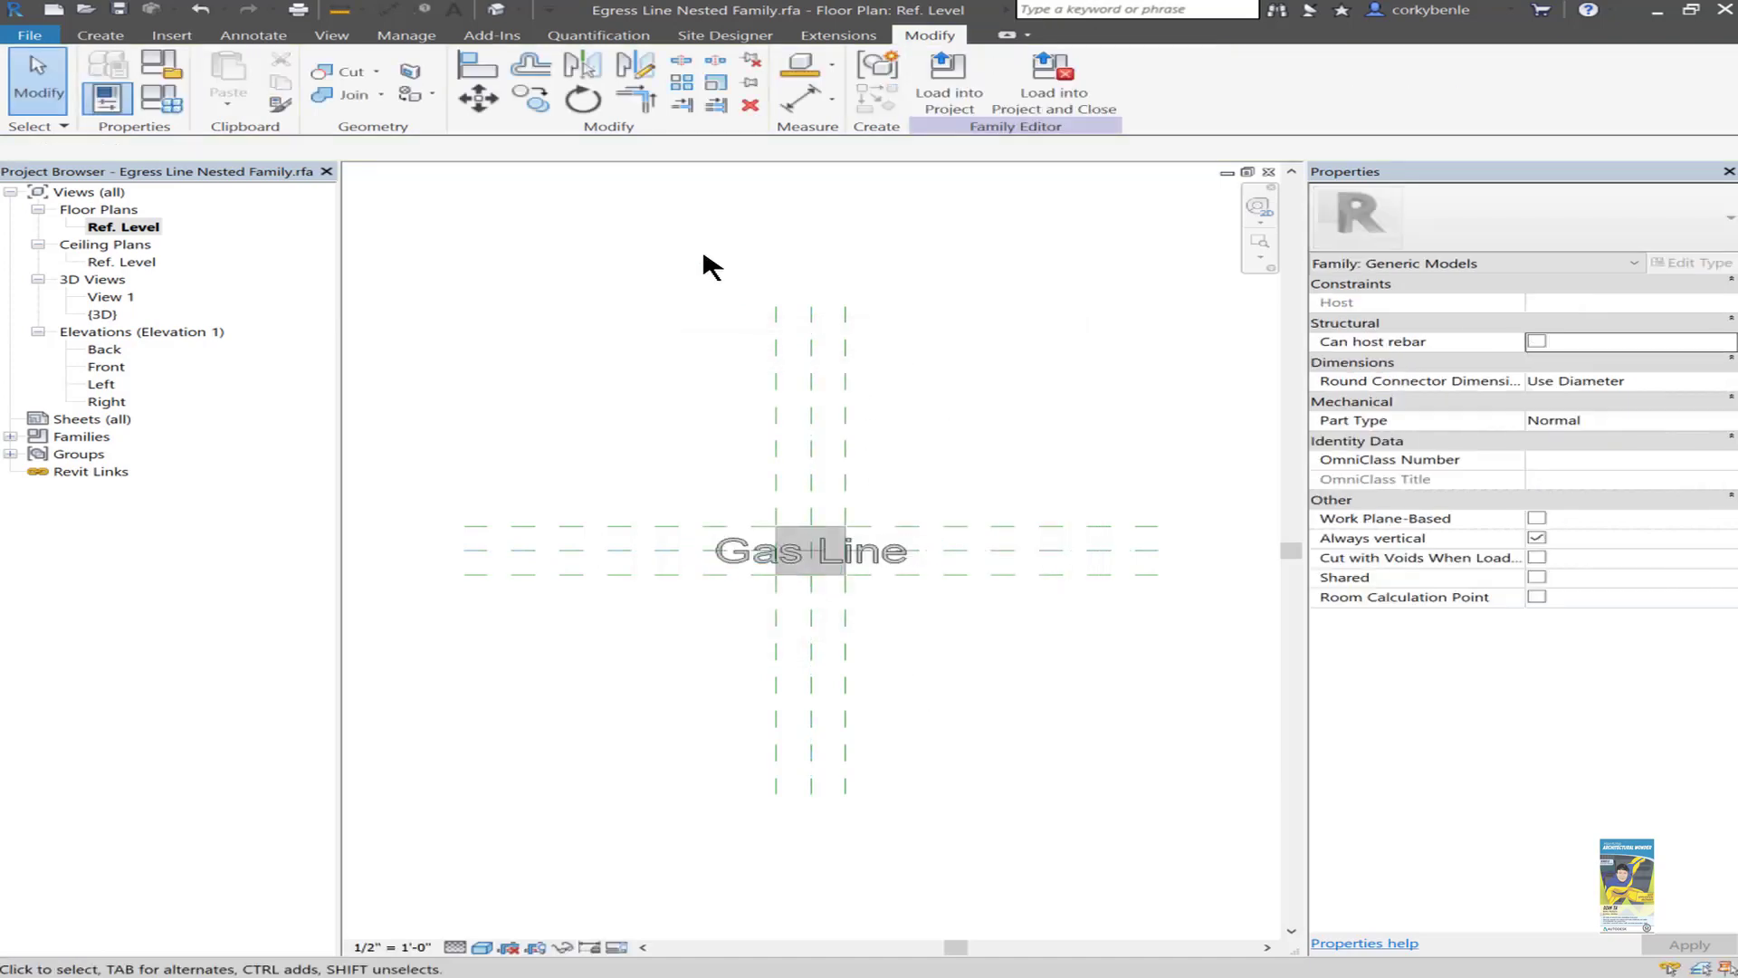
# Load the modified nested text family into Egress Line.rfa, overwriting the existing version.
pyautogui.click(971, 112)
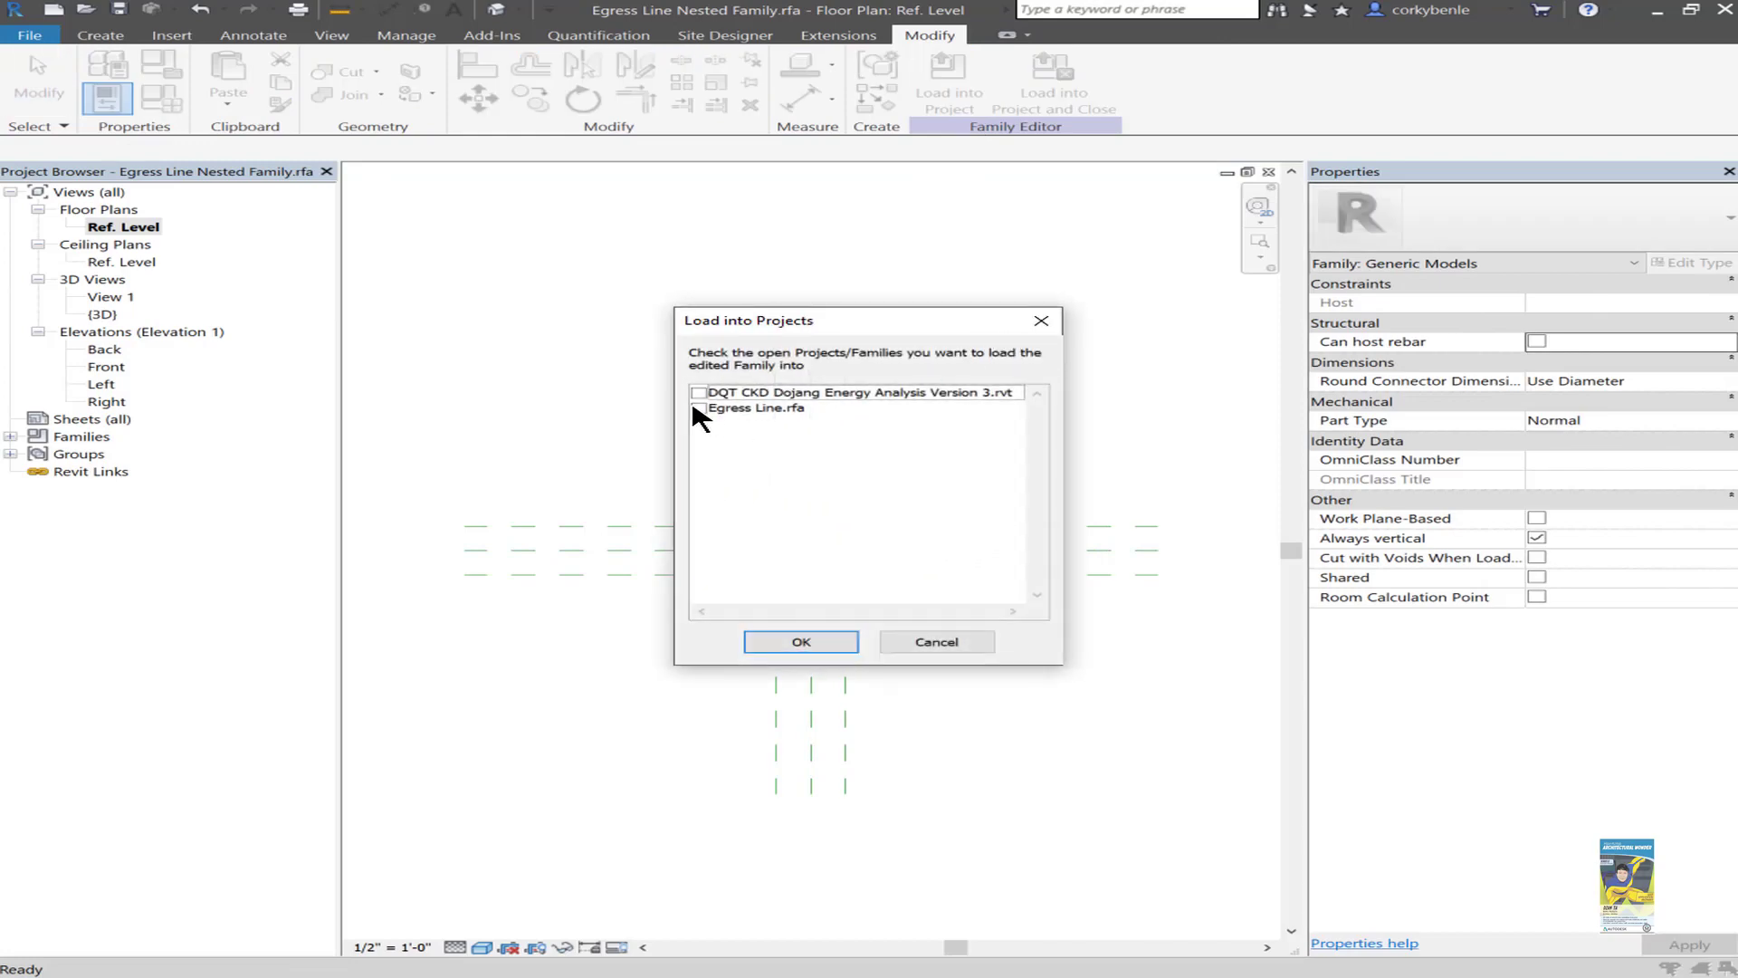
pyautogui.click(698, 408)
pyautogui.click(800, 640)
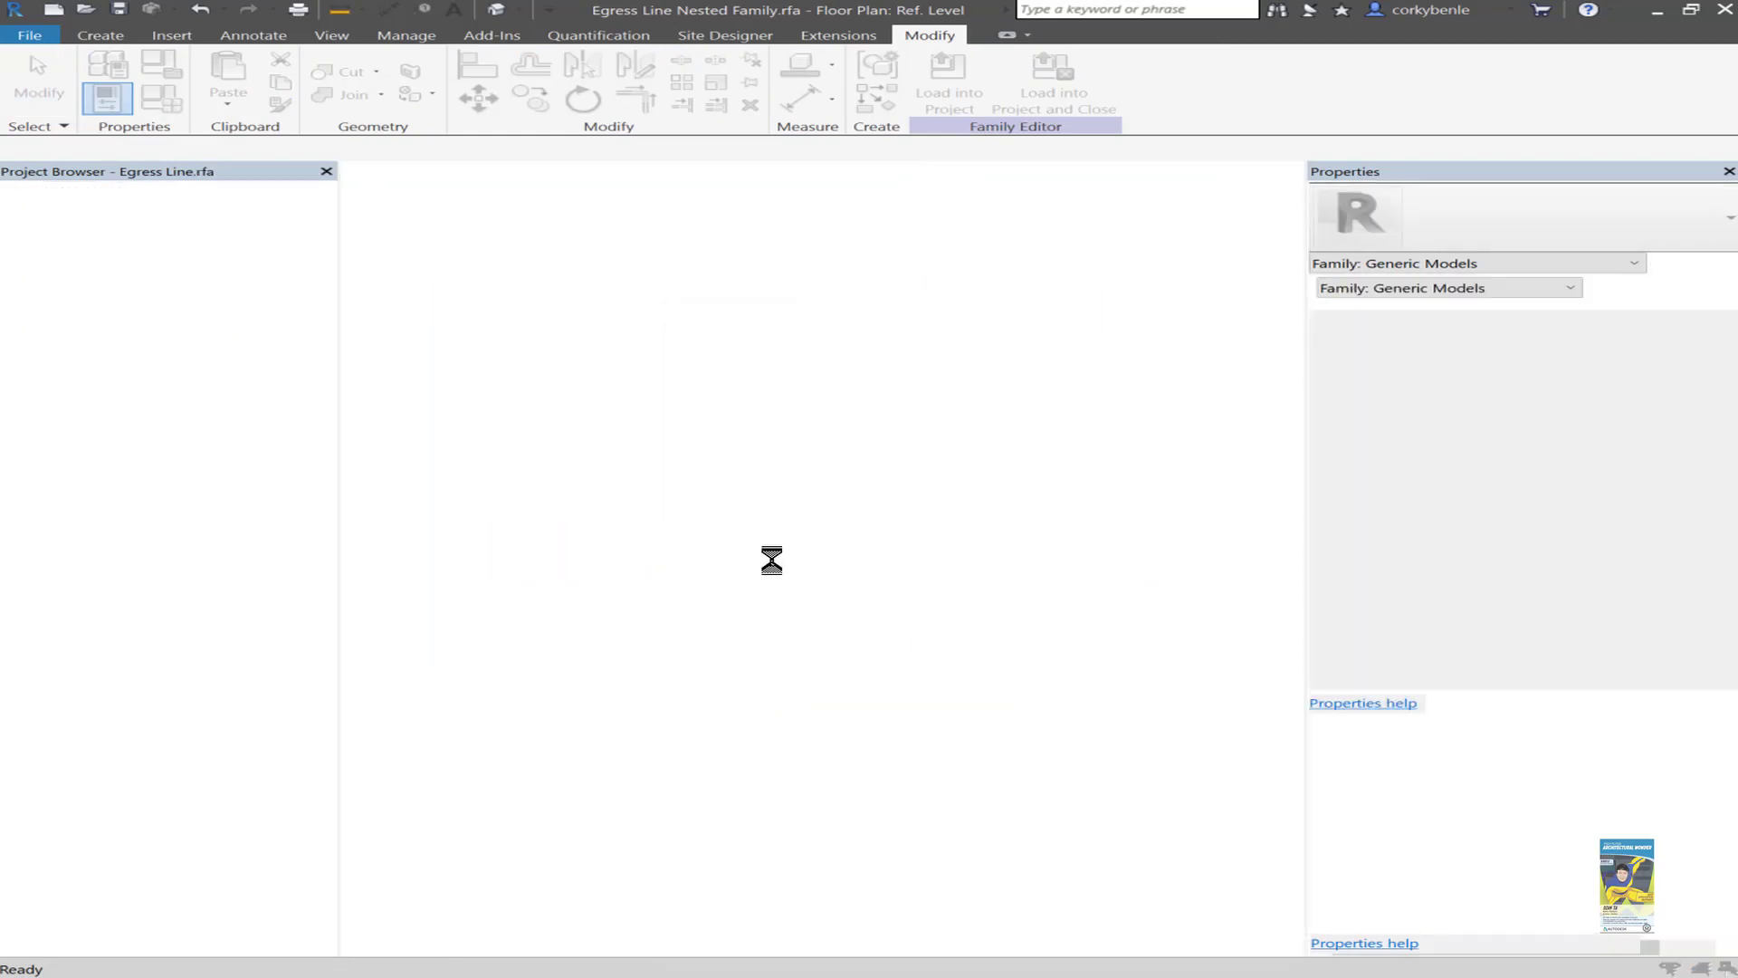
pyautogui.click(767, 453)
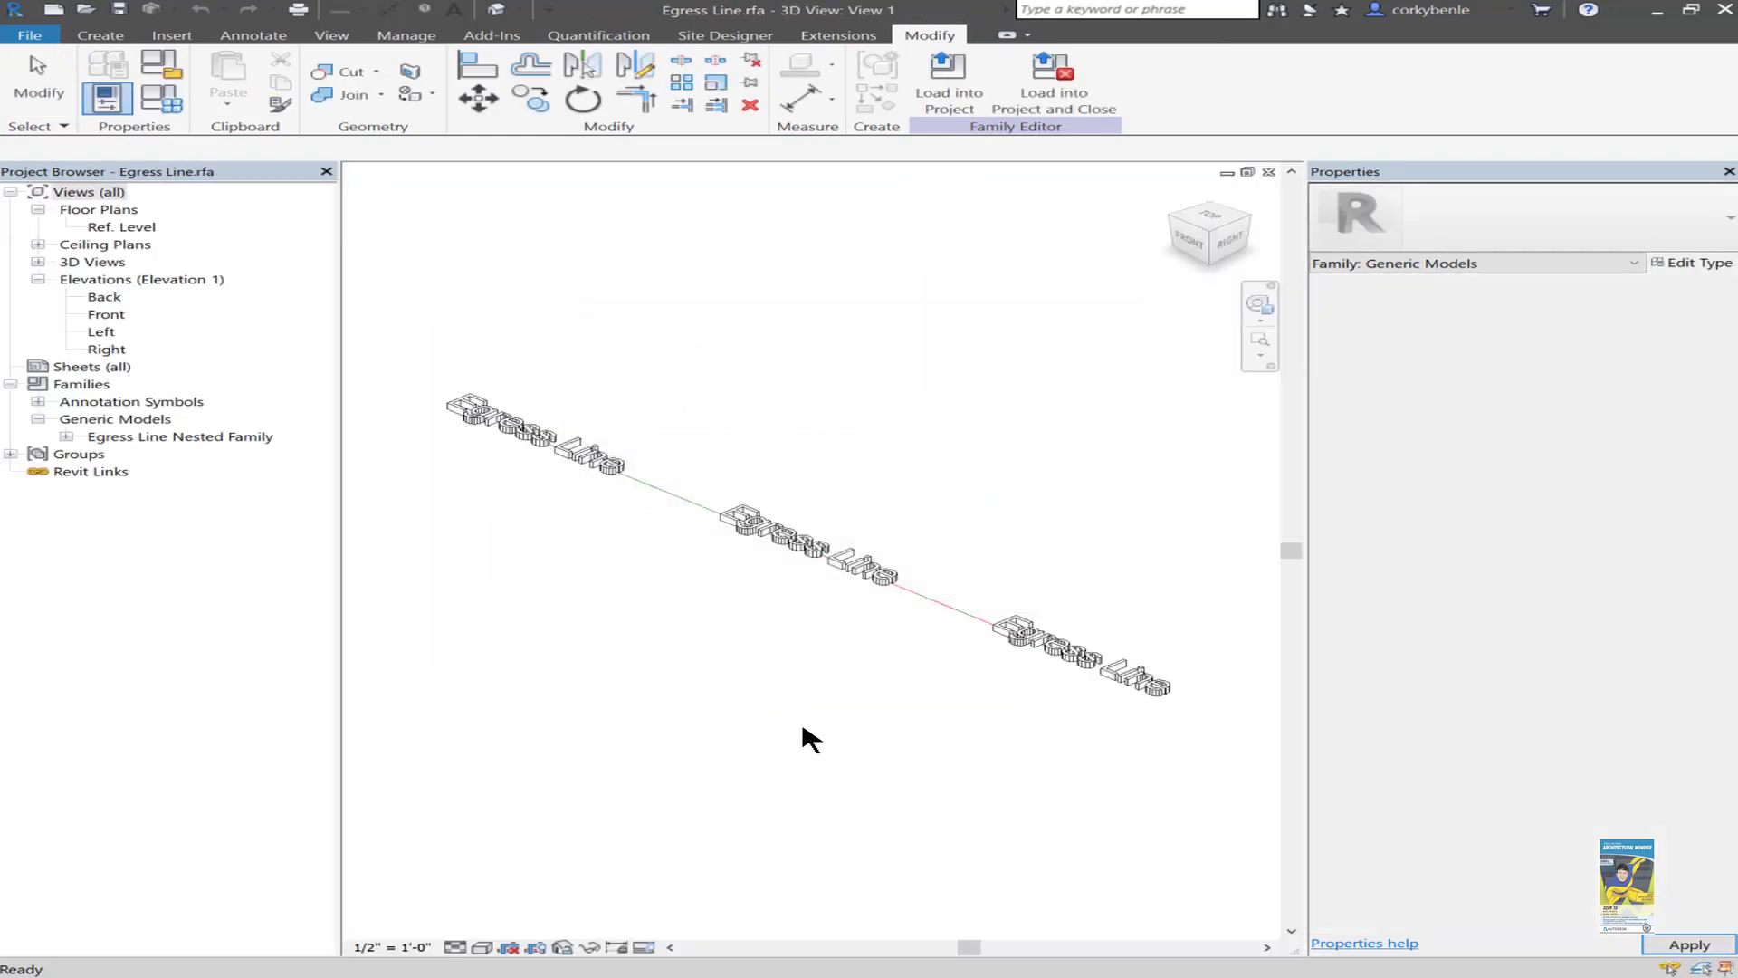
# Load the updated Egress Line family into DQT CKD Dojang Energy Analysis Version 3.rvt, overwriting the existing version and its parameter values.
pyautogui.click(949, 86)
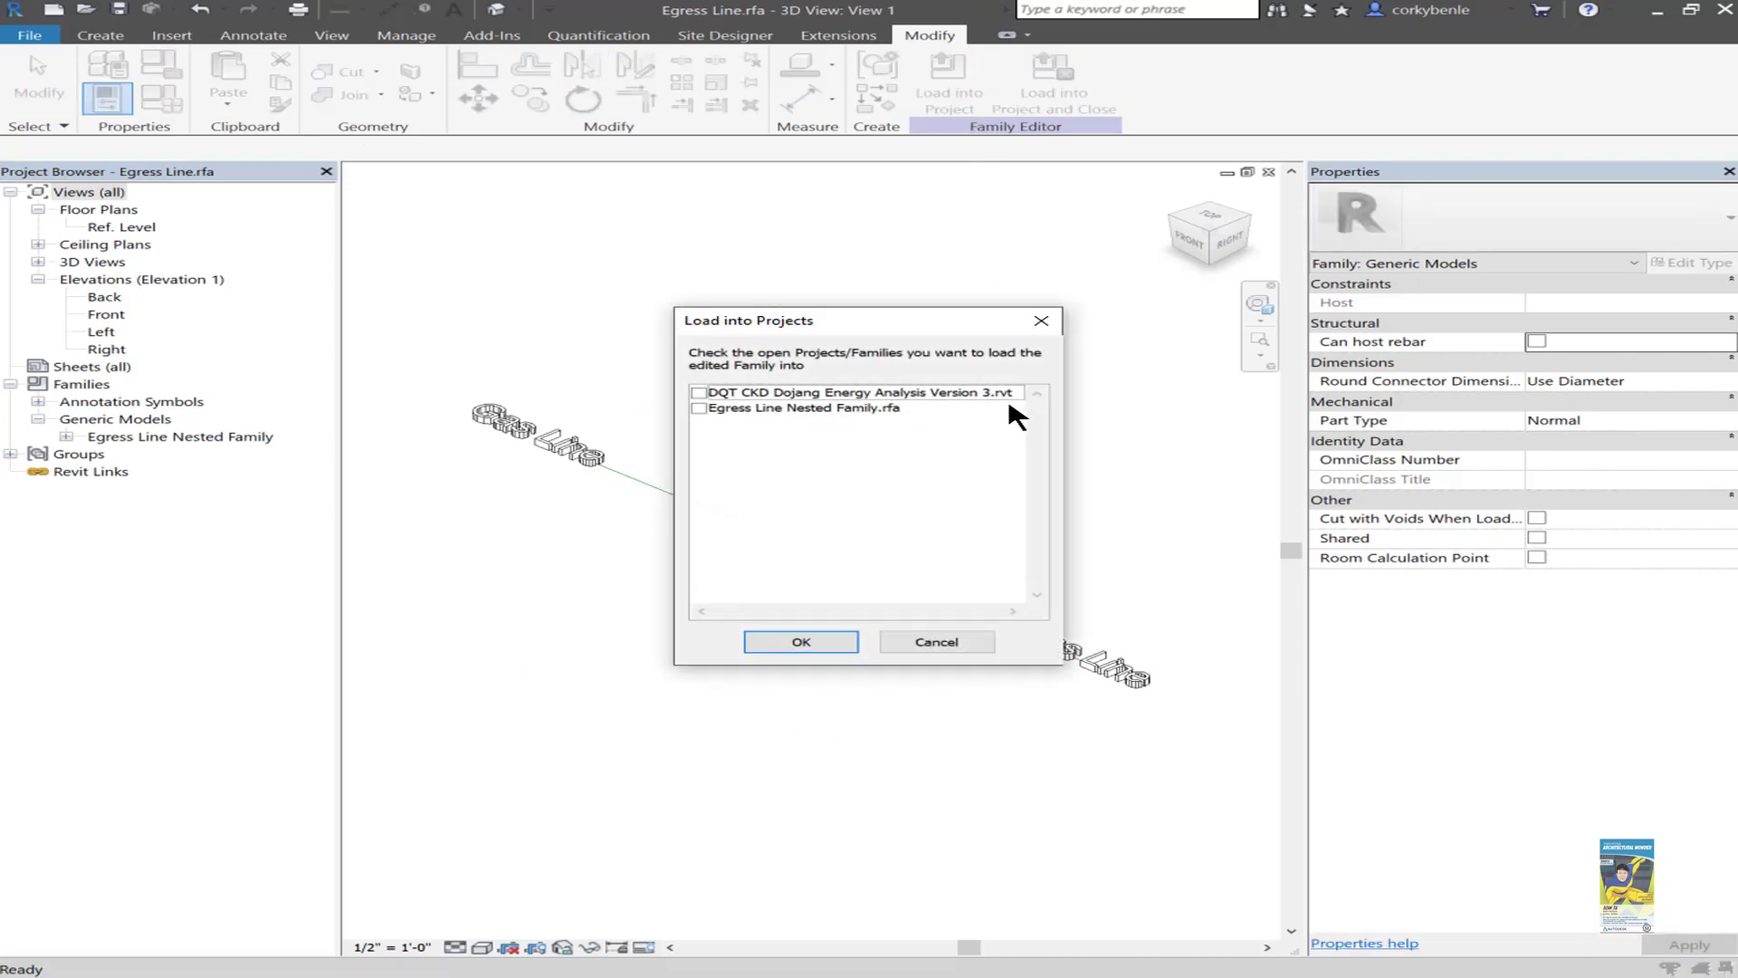
pyautogui.click(842, 399)
pyautogui.click(697, 393)
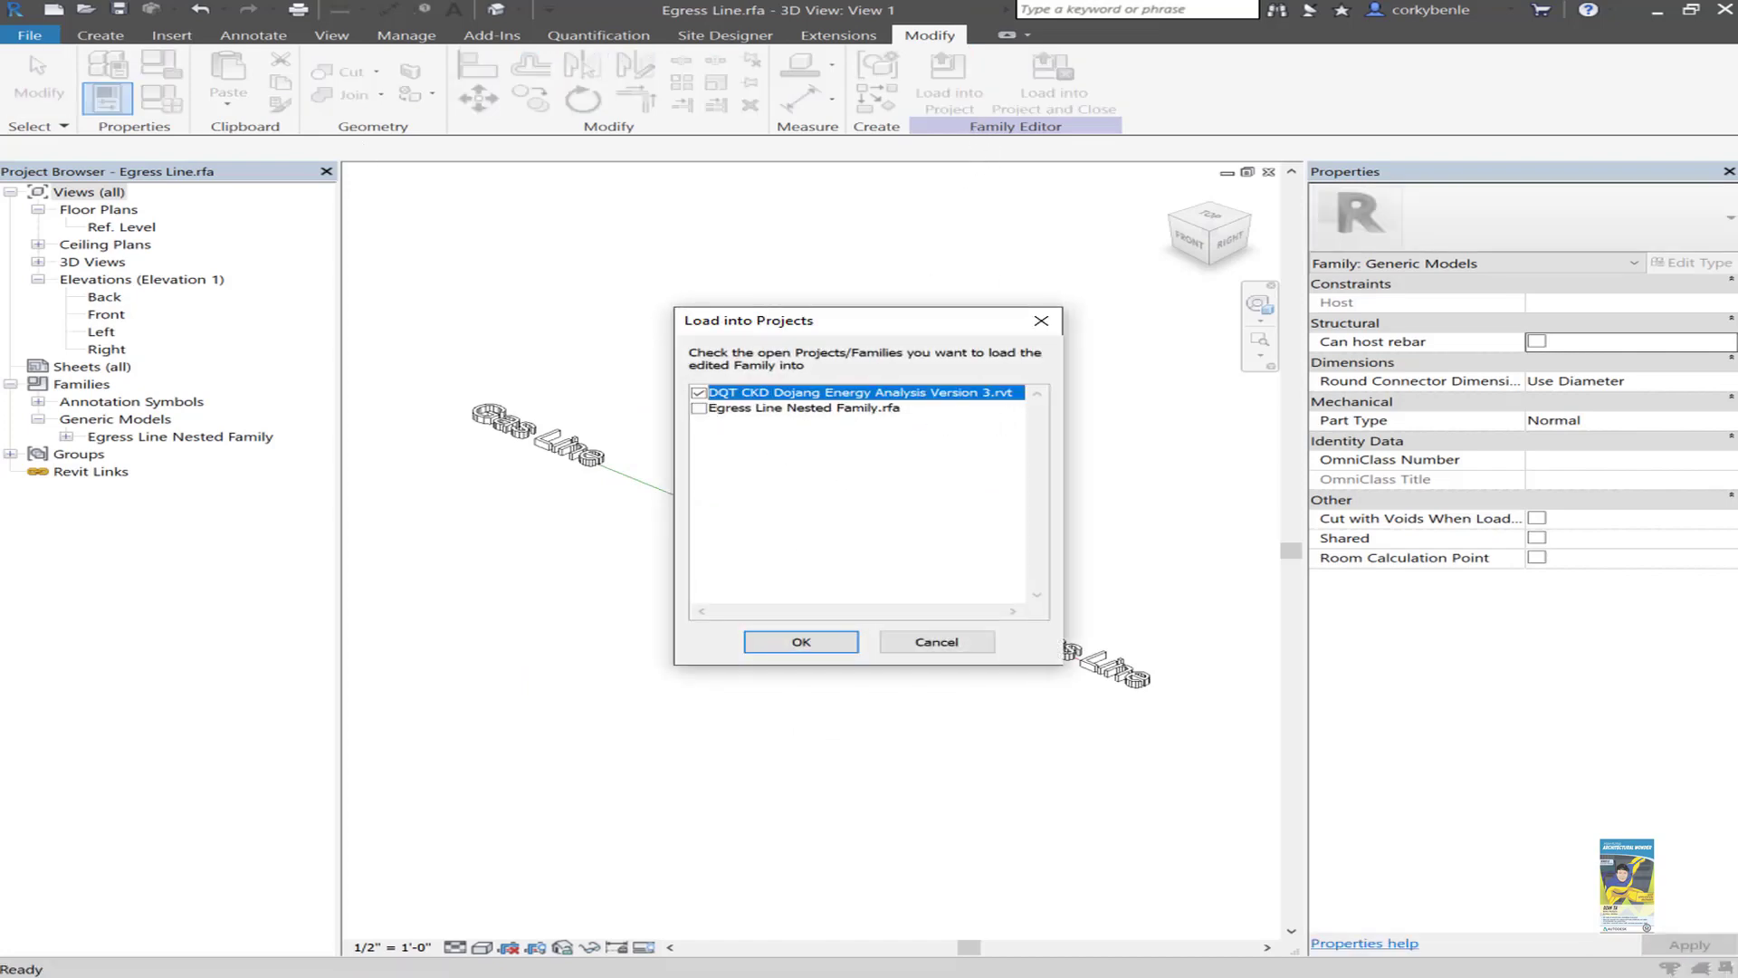
pyautogui.click(785, 639)
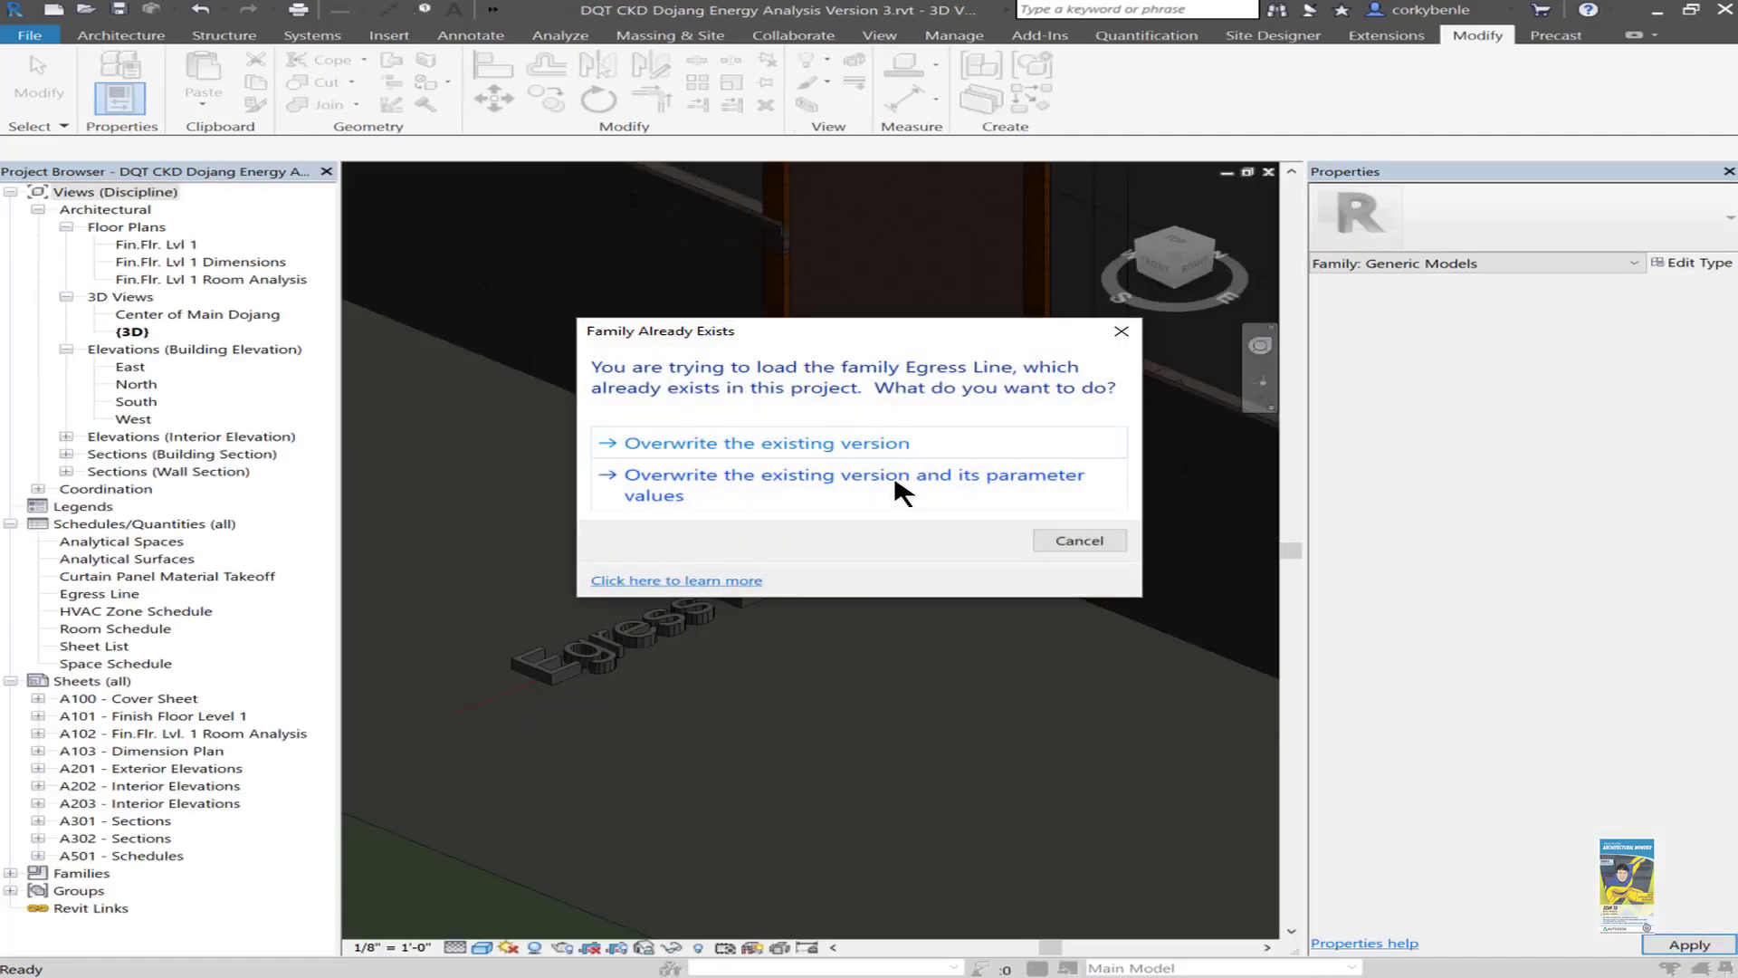
pyautogui.click(901, 493)
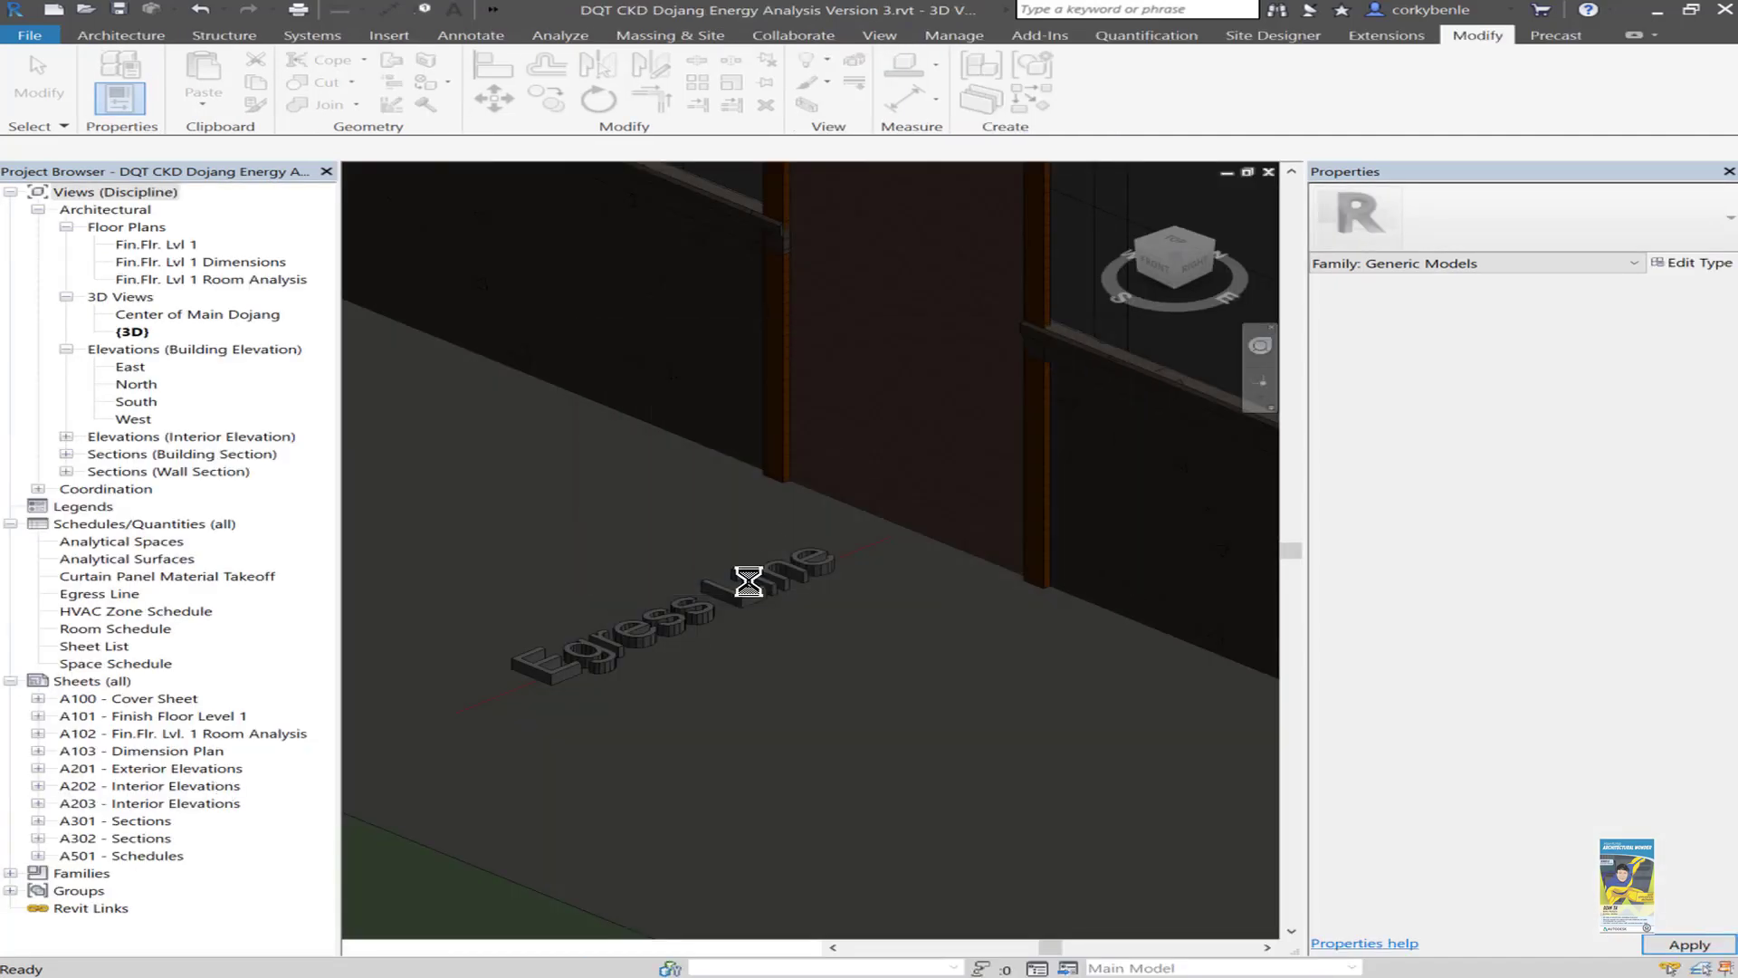